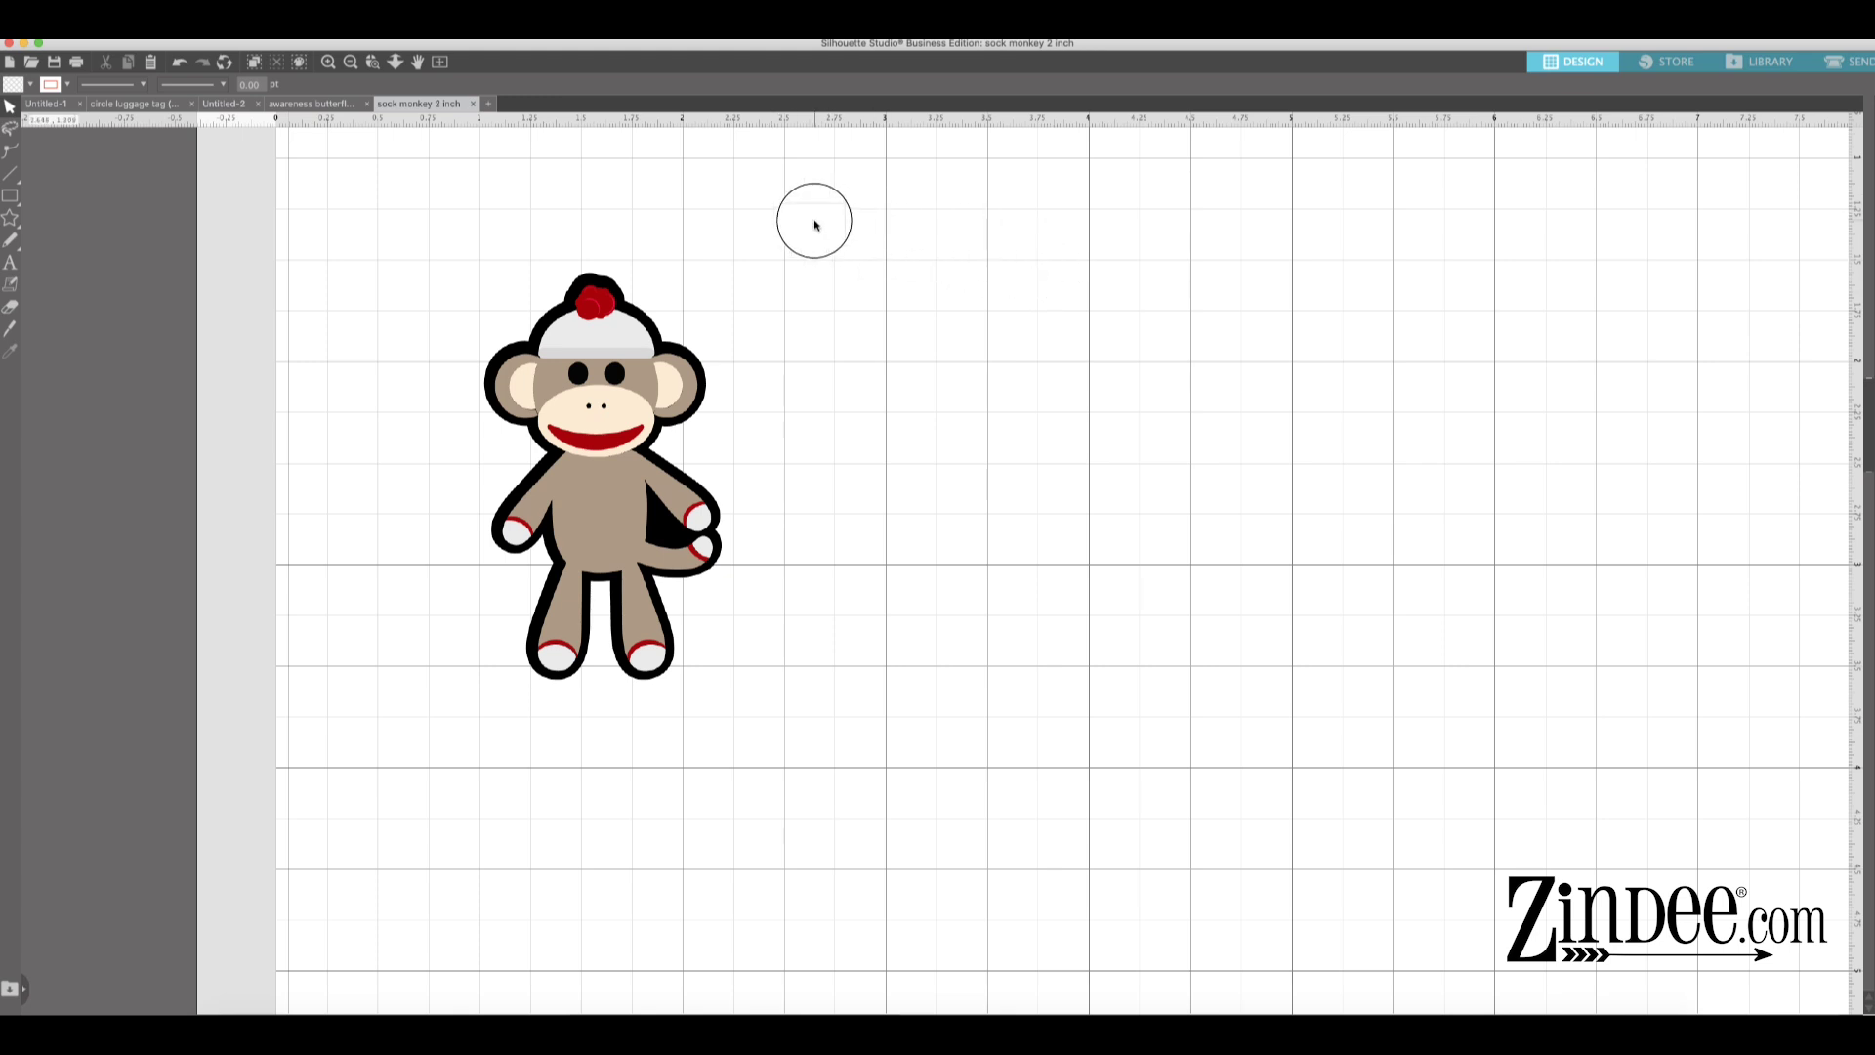
# - Fill the backing's leg gap, trim its left-arm bulge, and drag it right of the monkey
pyautogui.moveTo(817, 219); pyautogui.dragTo(377, 739)
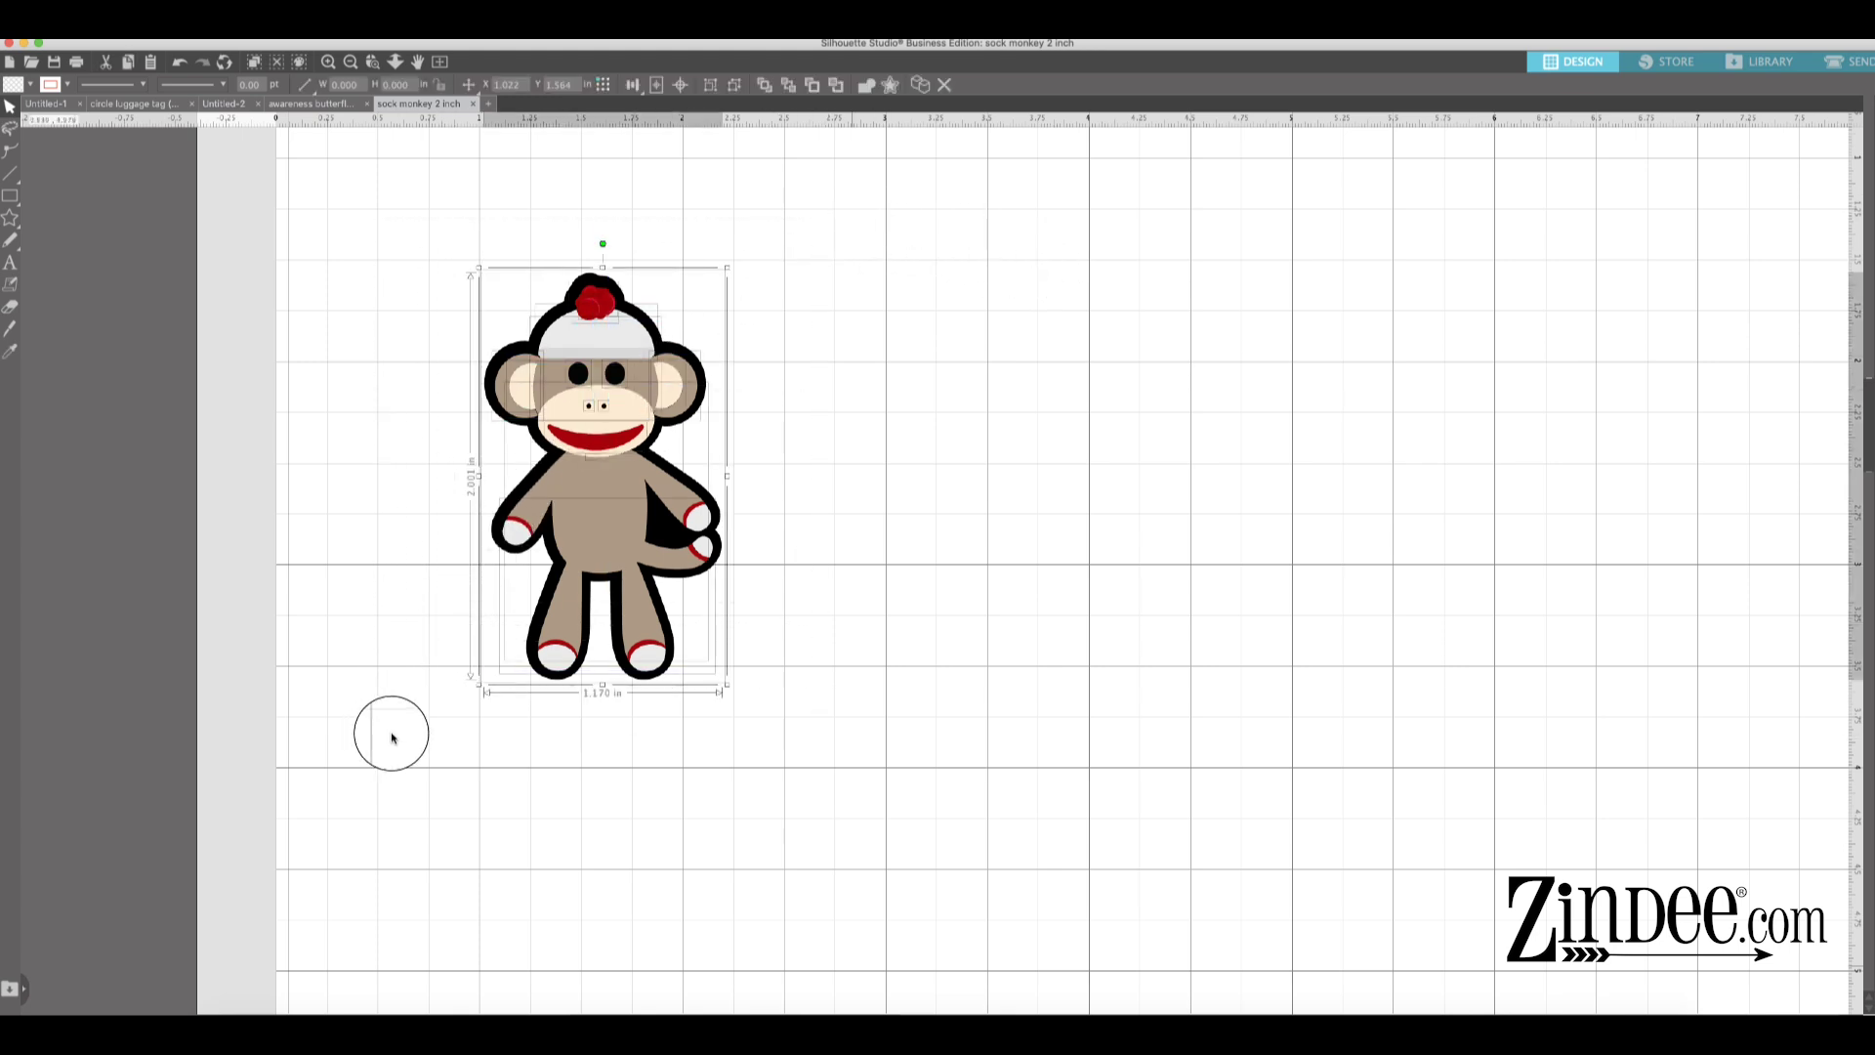
pyautogui.click(770, 602)
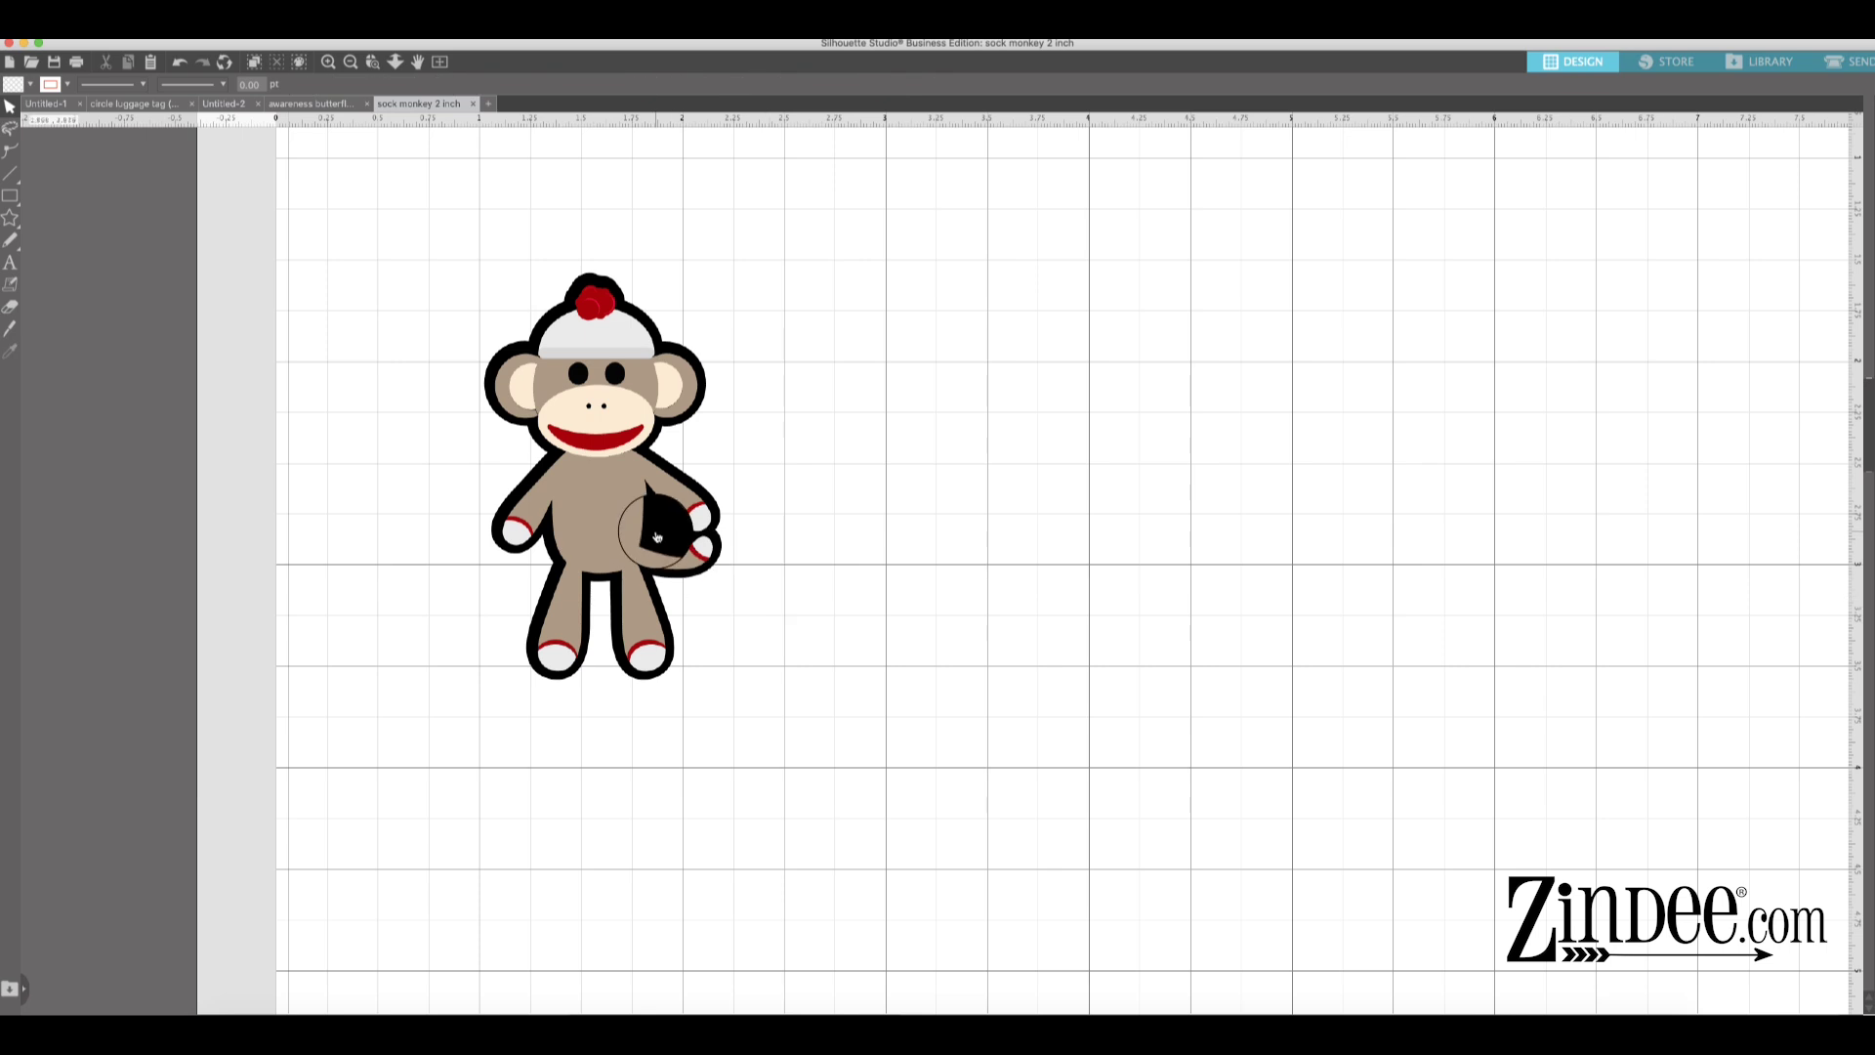
pyautogui.click(657, 536)
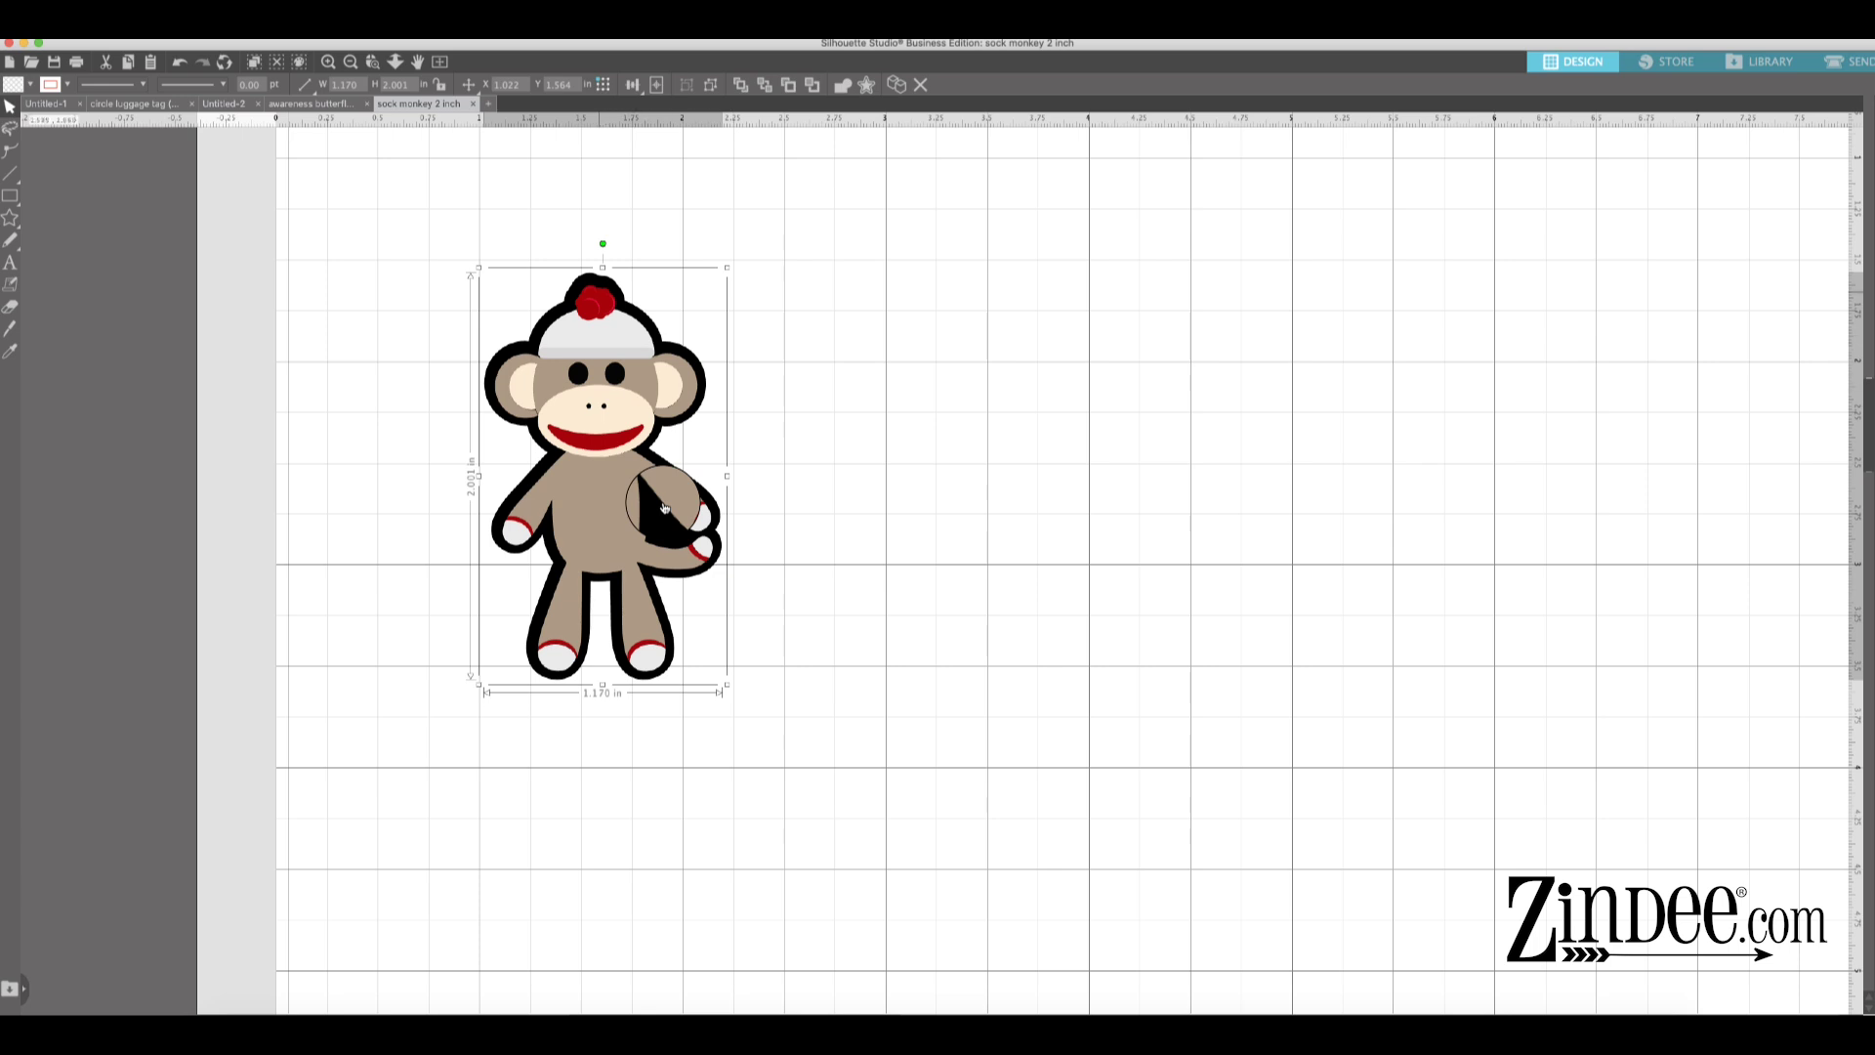
pyautogui.click(928, 516)
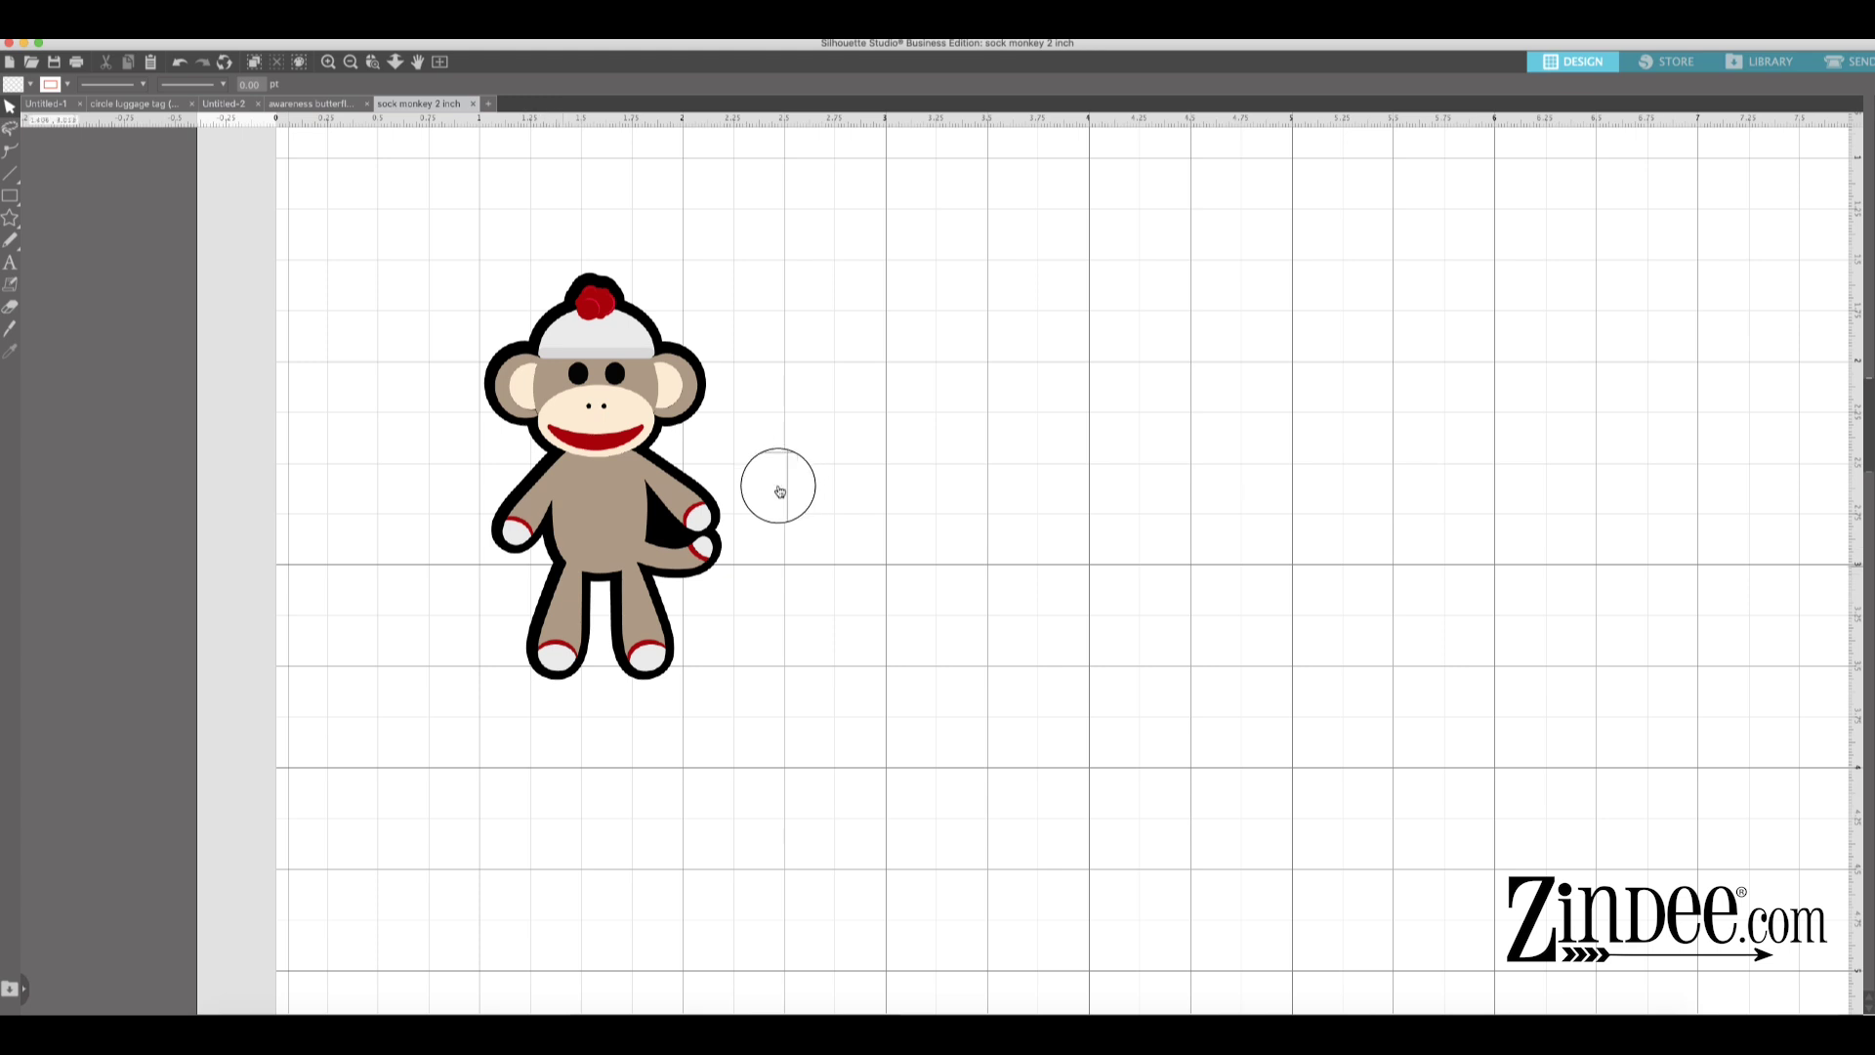
pyautogui.moveTo(596, 599)
pyautogui.mouseDown()
pyautogui.moveTo(524, 640)
pyautogui.moveTo(516, 610)
pyautogui.mouseUp()
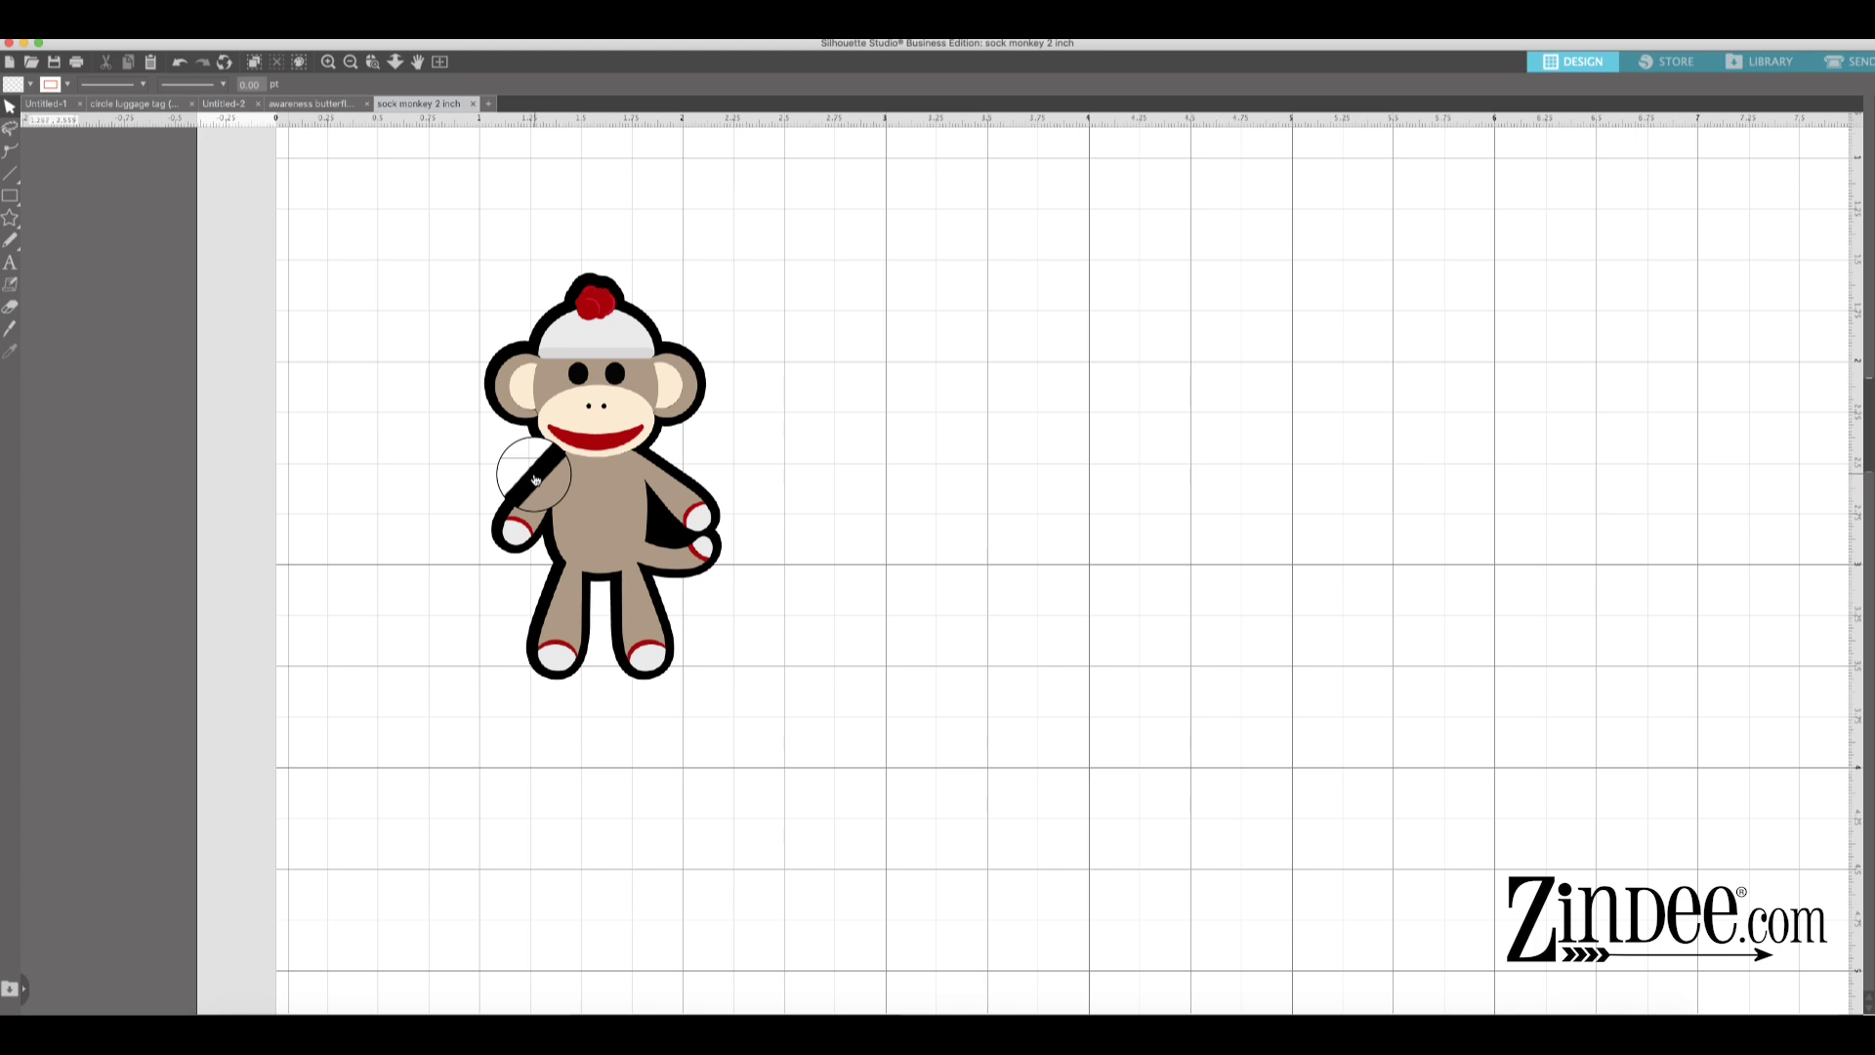
pyautogui.moveTo(535, 479); pyautogui.dragTo(532, 473)
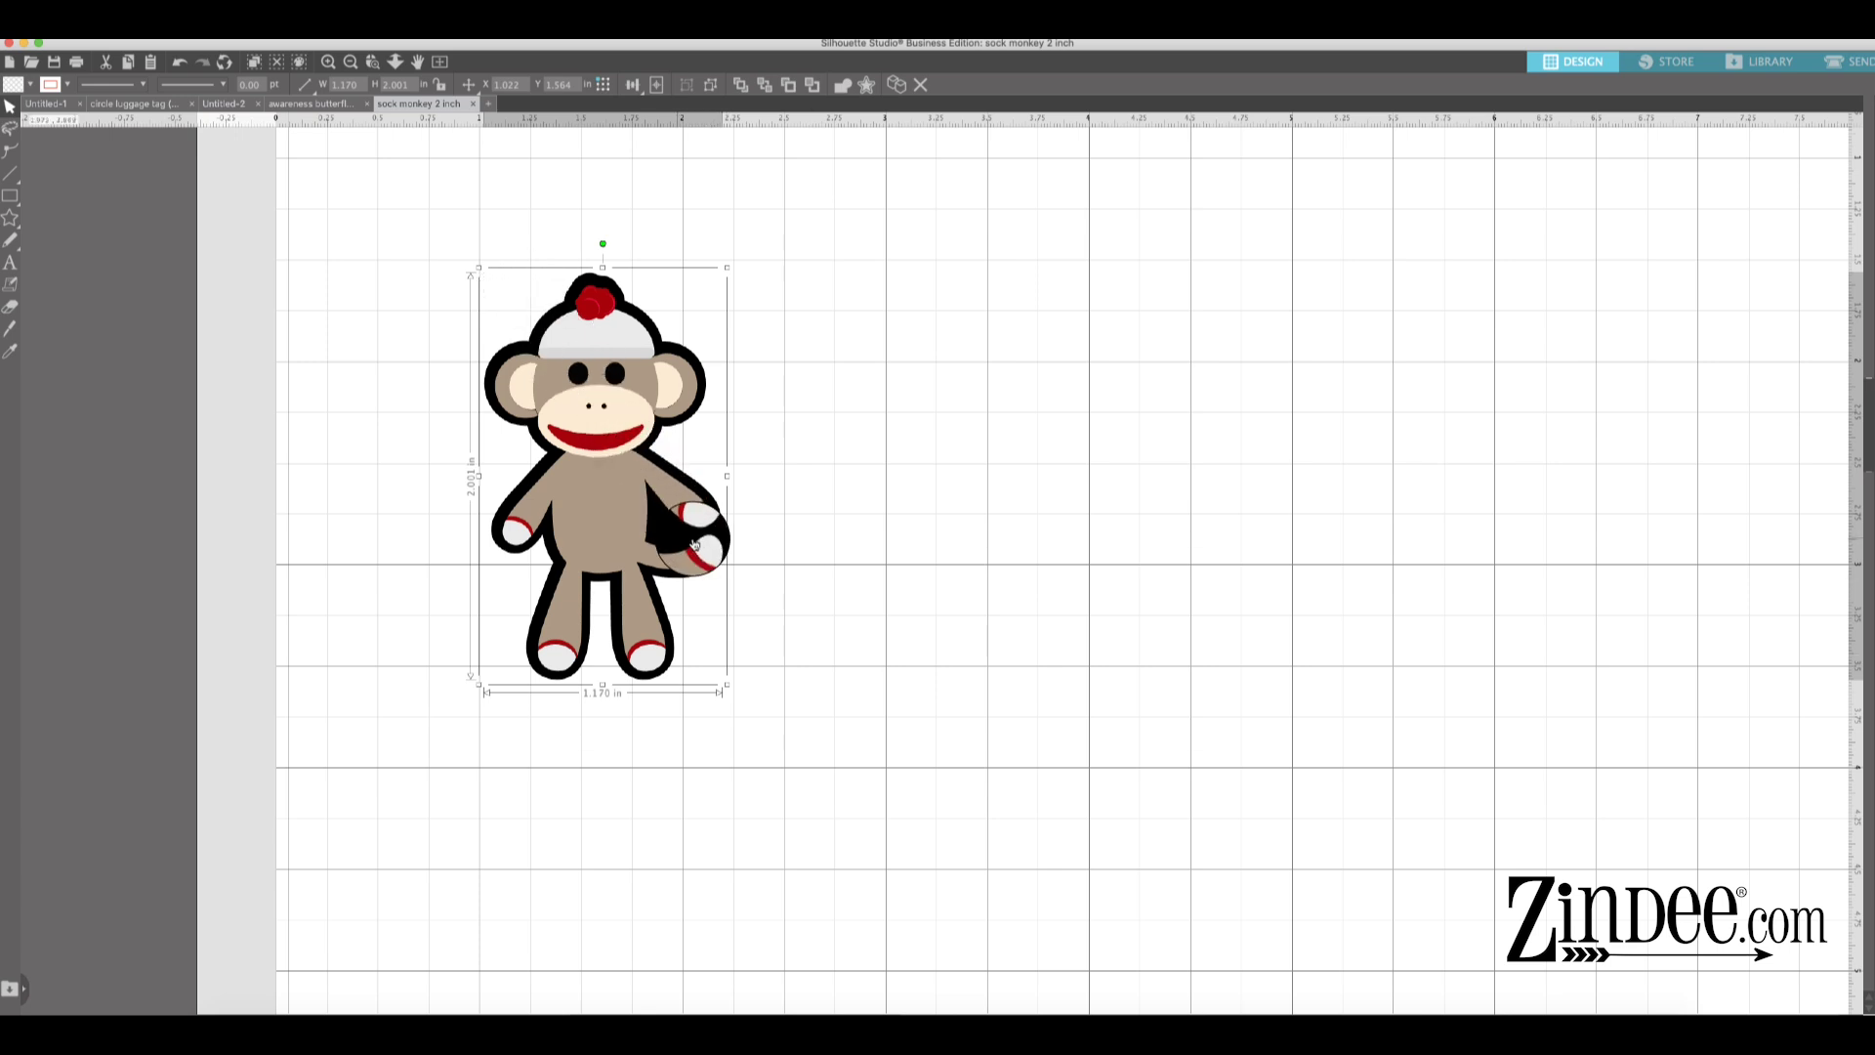
pyautogui.moveTo(694, 544); pyautogui.dragTo(1004, 540)
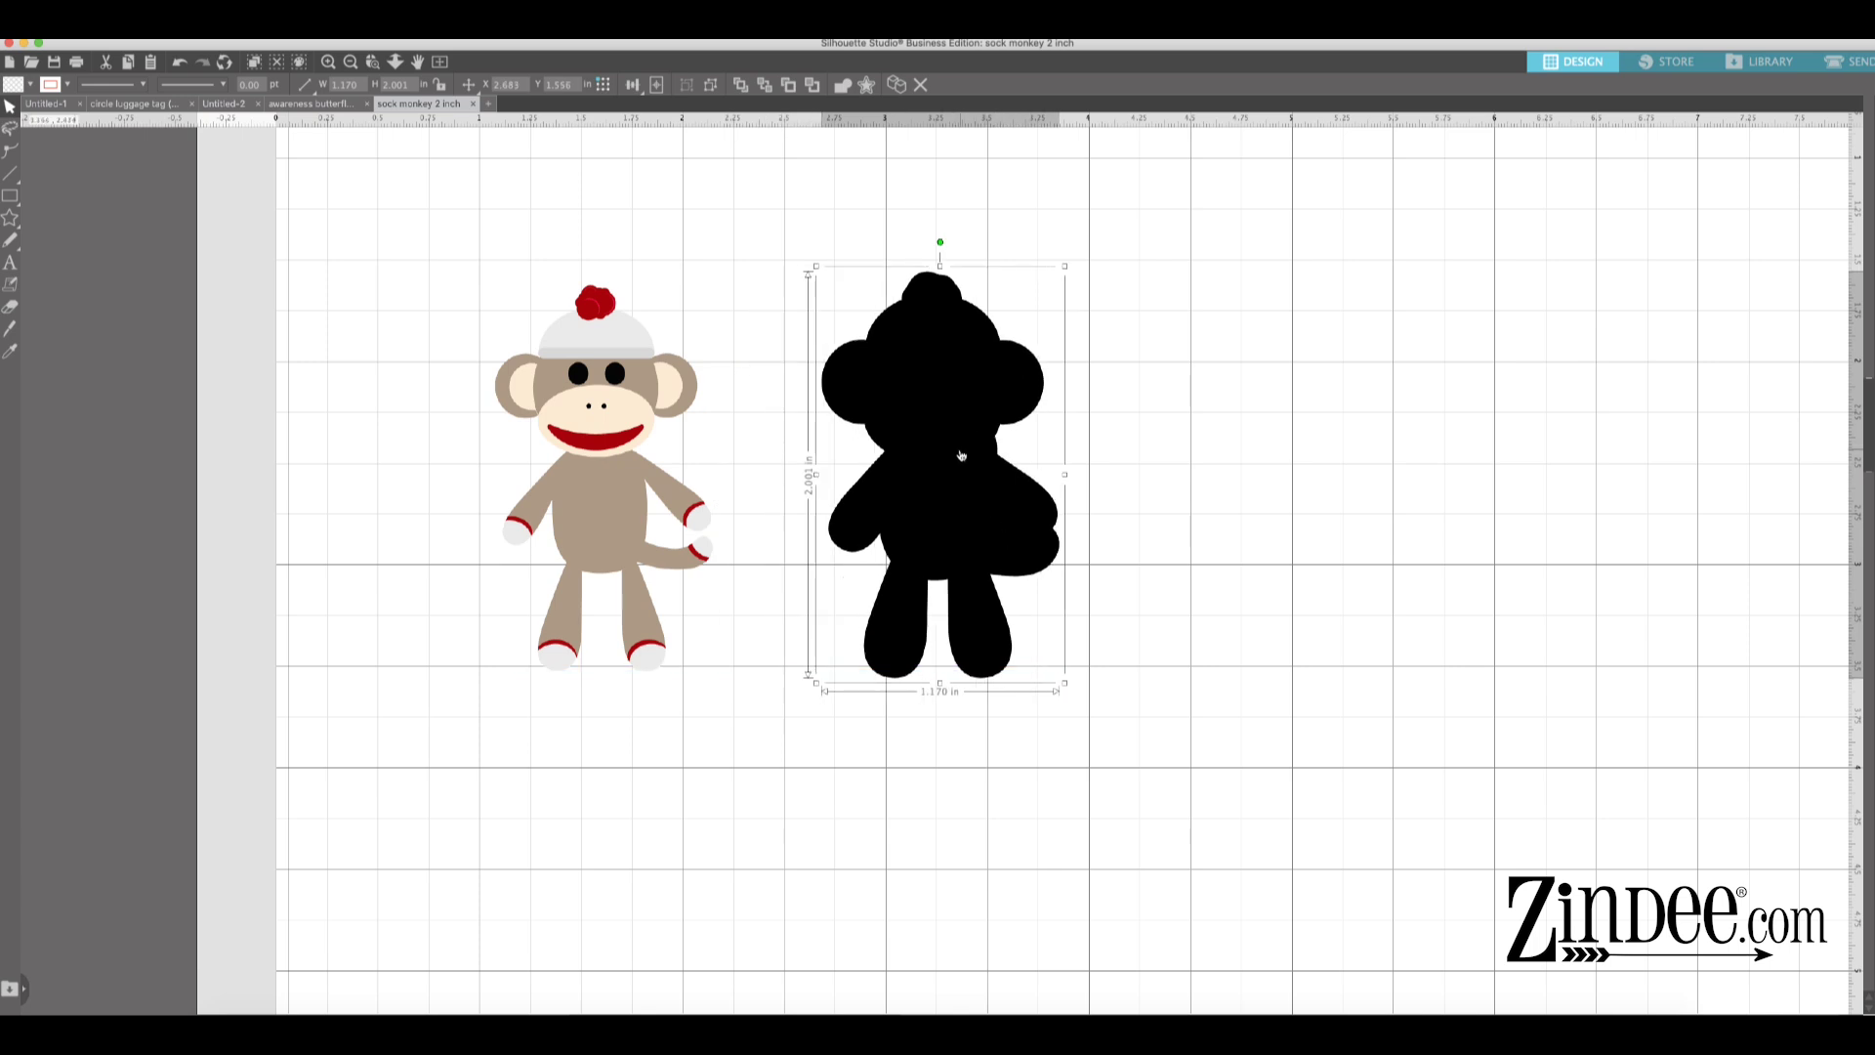
# - Duplicate the black silhouette, change the copy's stacking order, and move one to the far right
pyautogui.press('super+d')
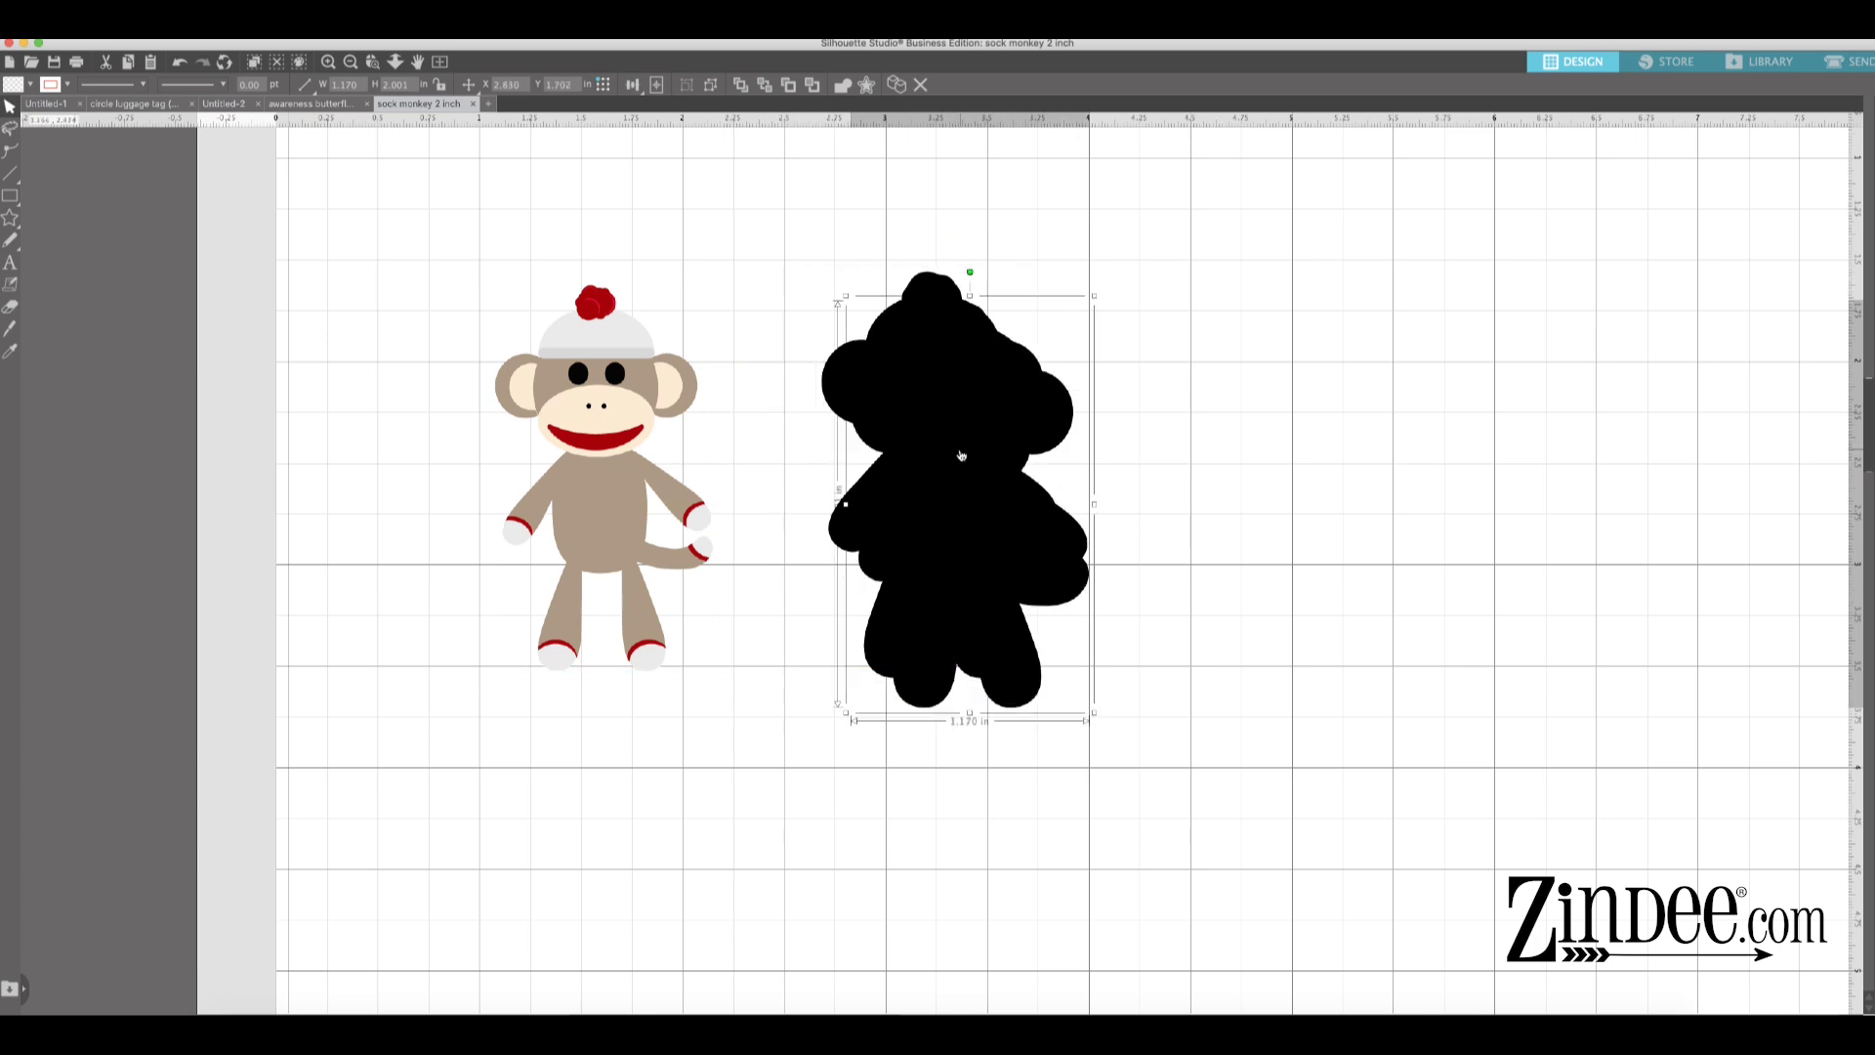
pyautogui.moveTo(961, 455); pyautogui.dragTo(466, 452)
pyautogui.rightClick(472, 483)
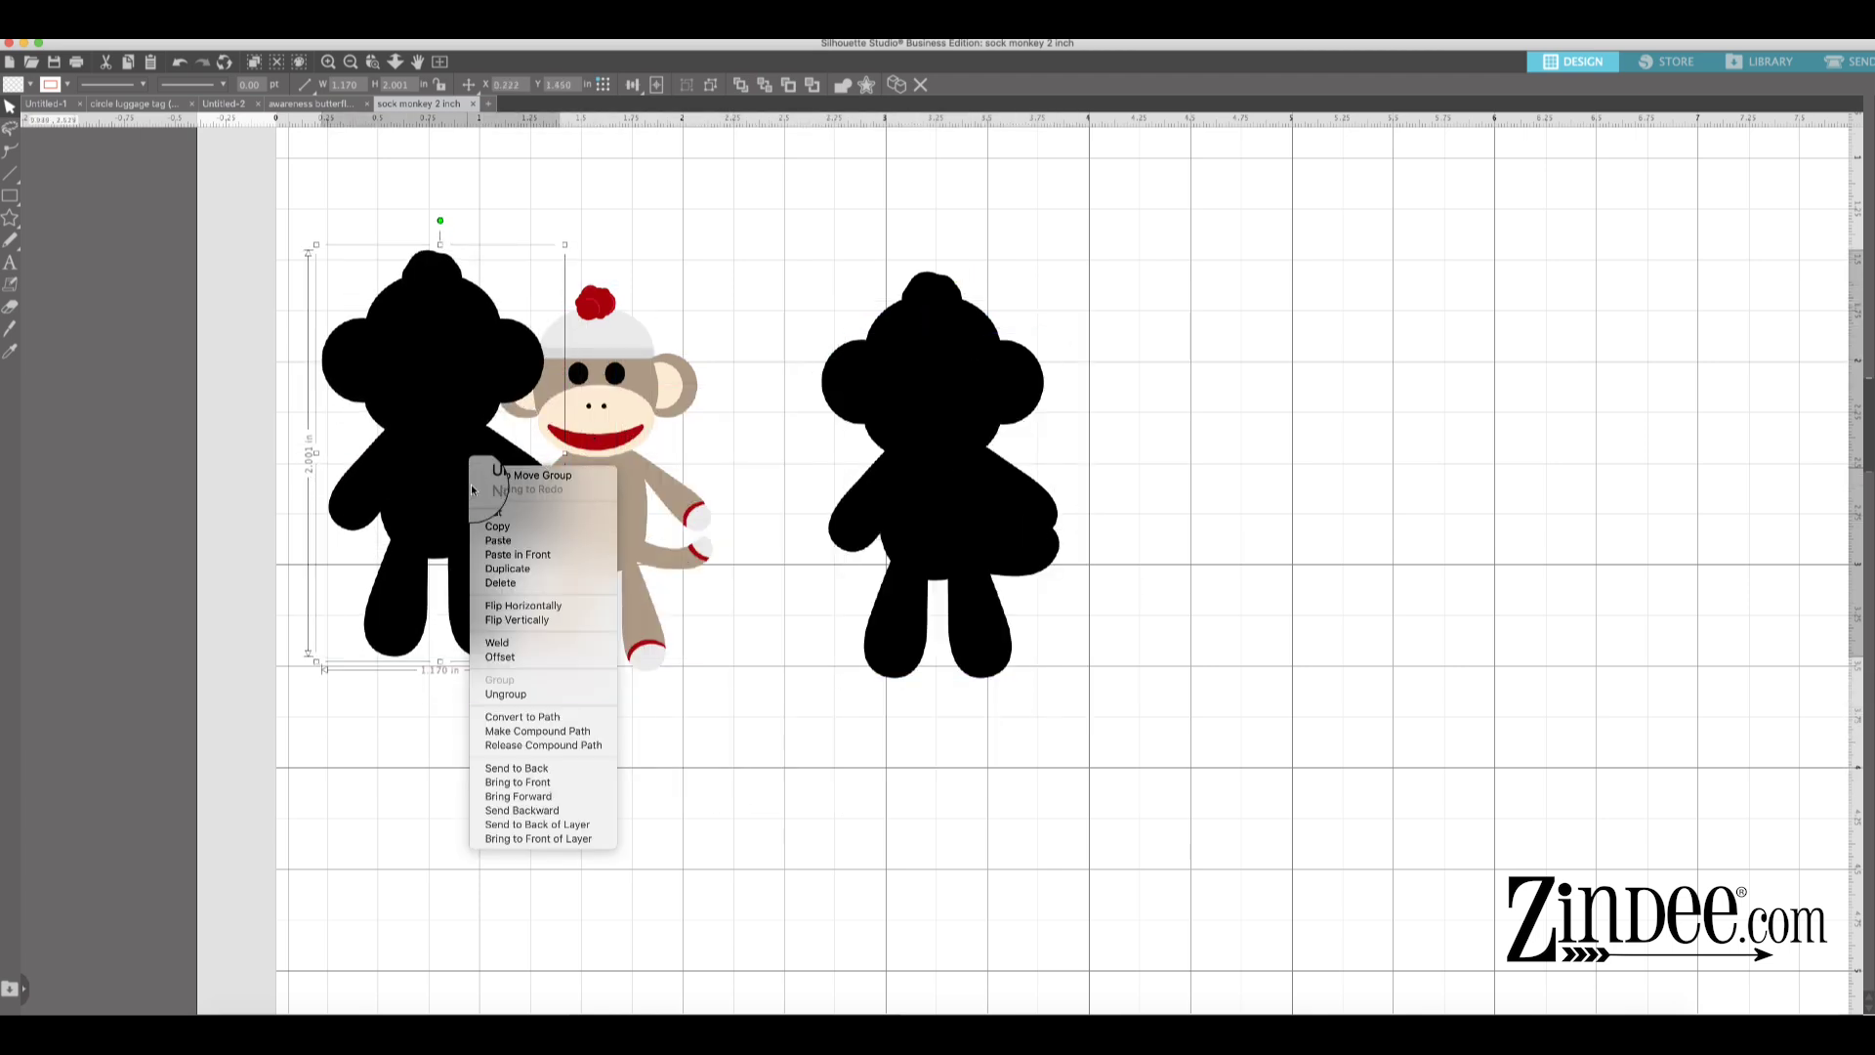
pyautogui.click(549, 796)
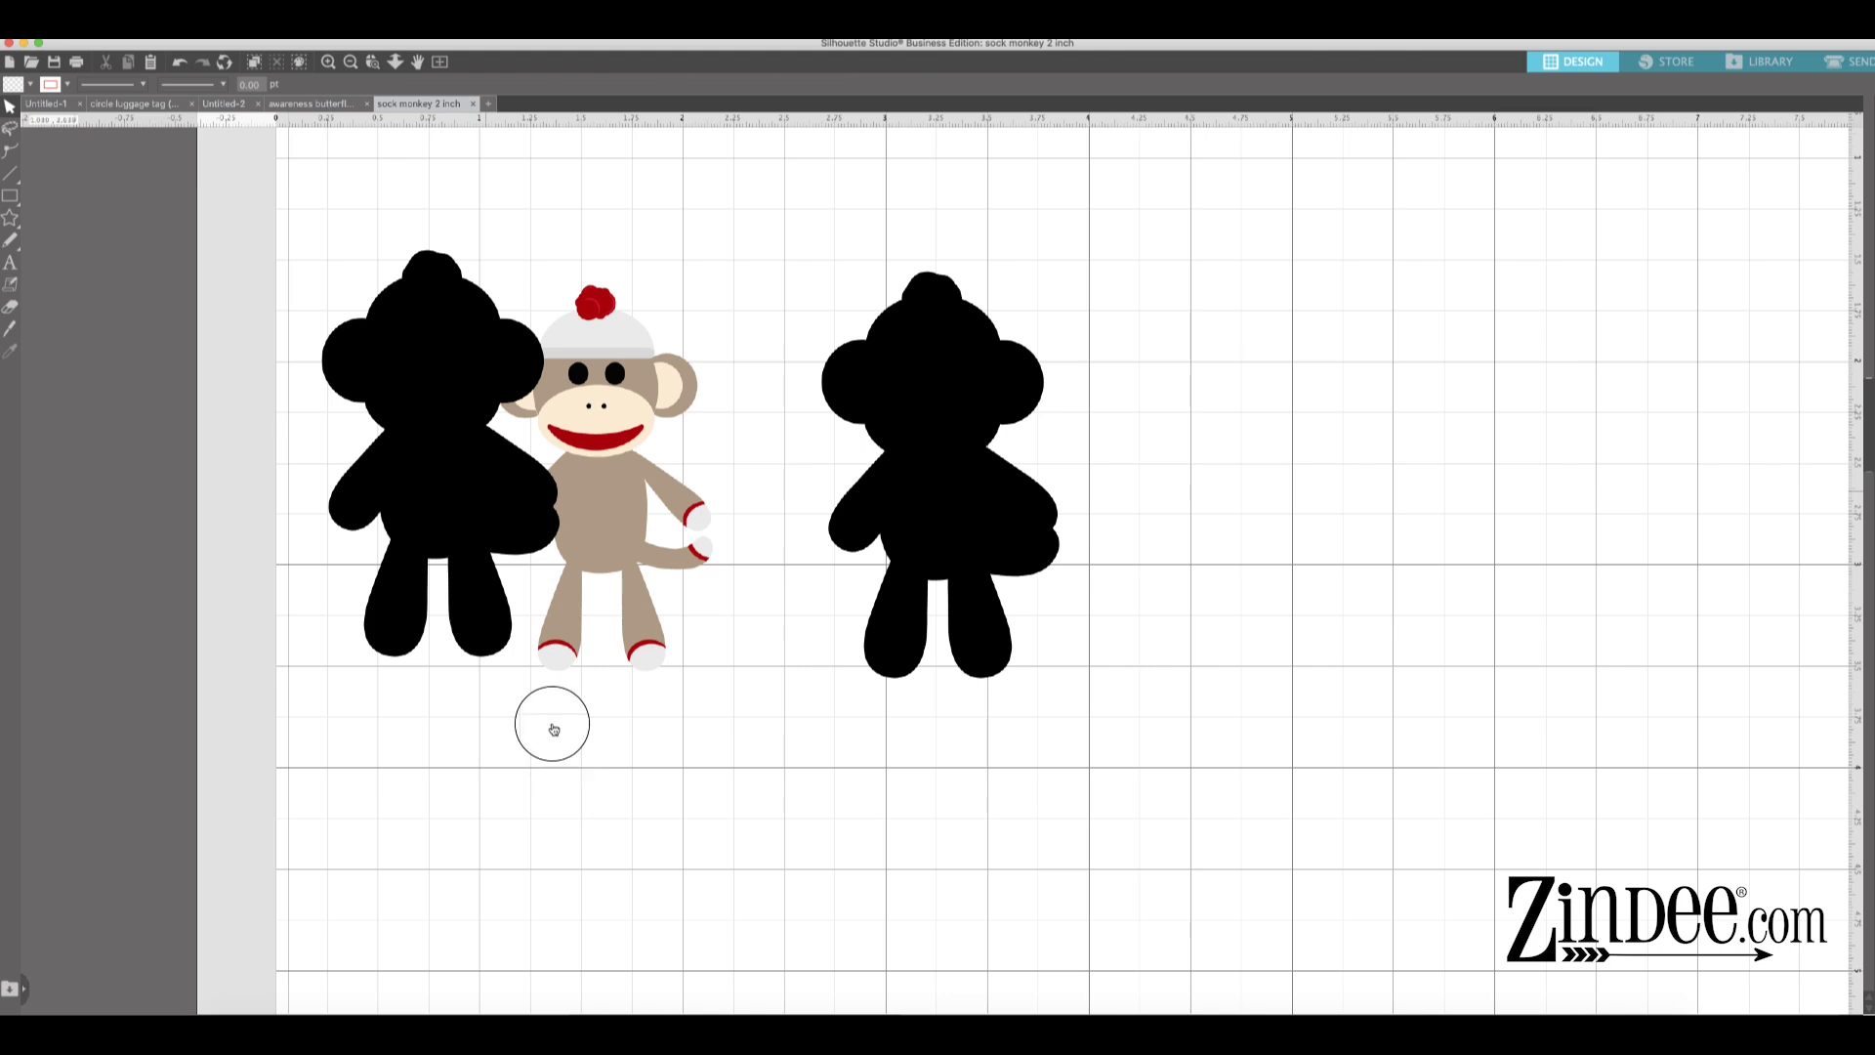
pyautogui.moveTo(470, 502); pyautogui.dragTo(1464, 509)
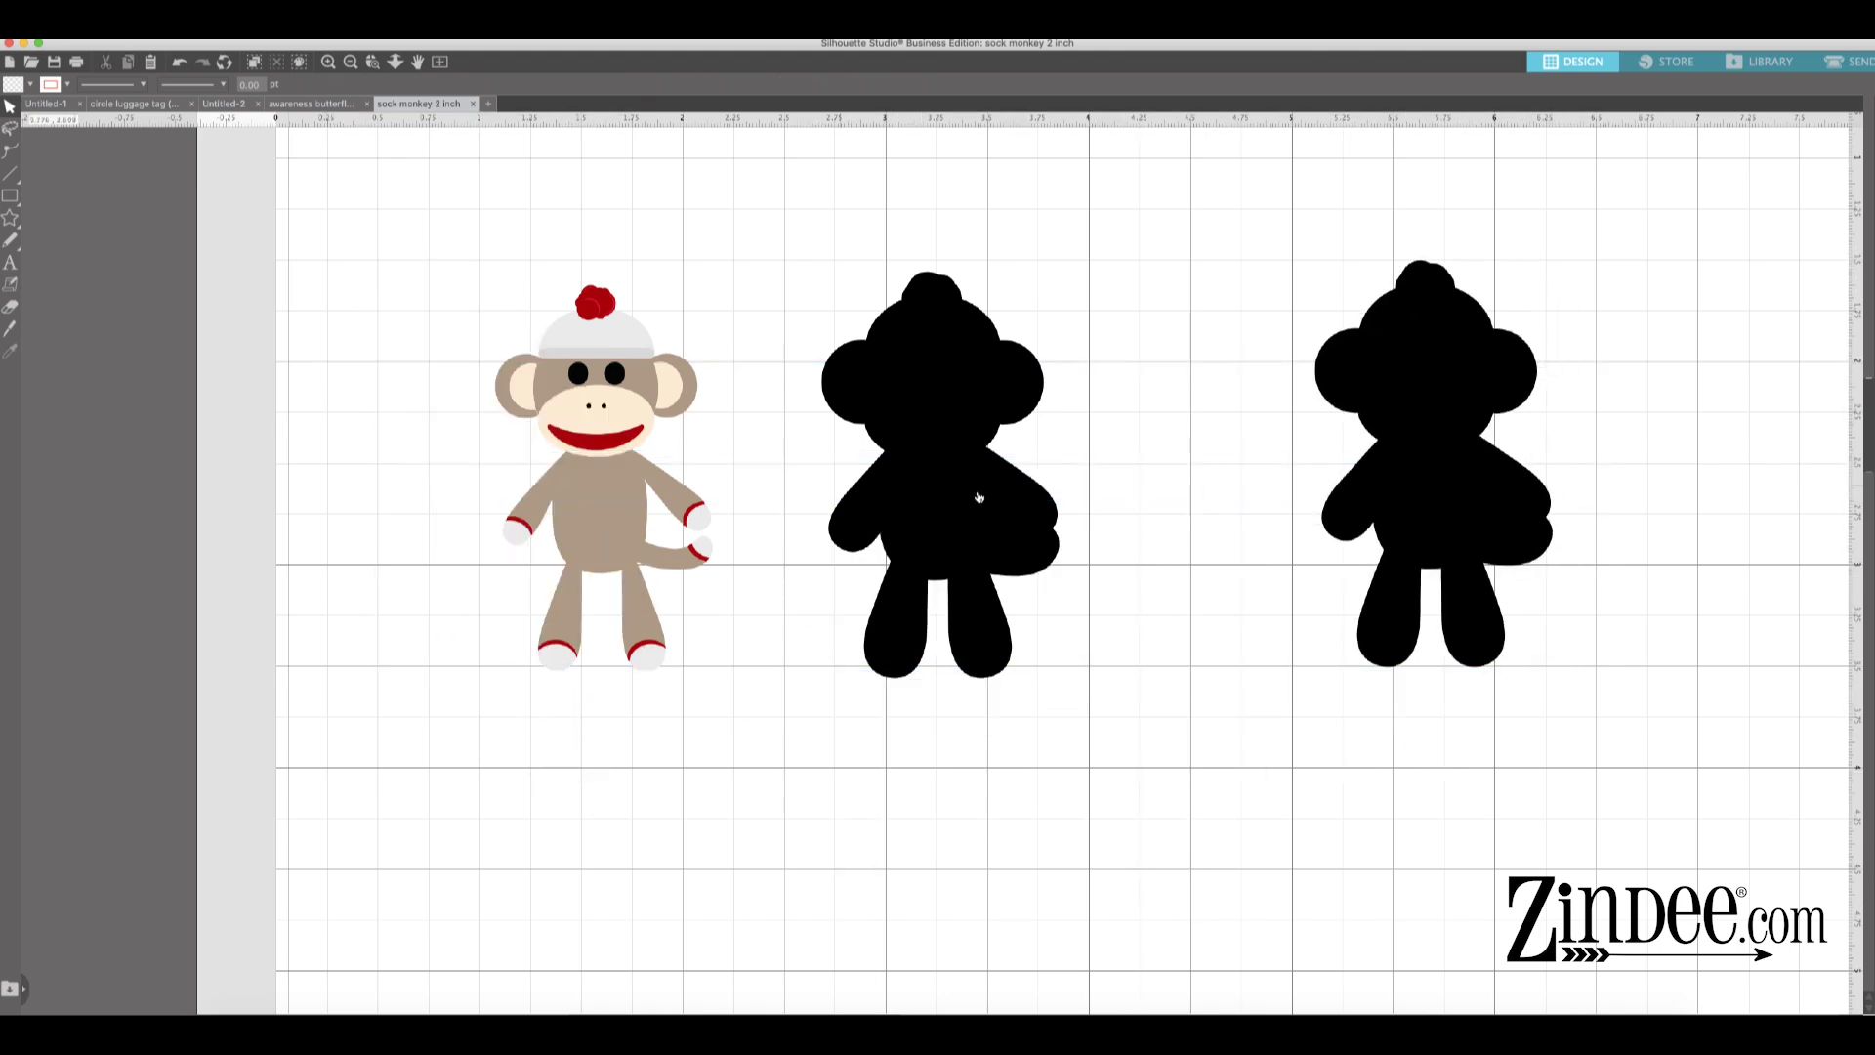
# - Try the middle copy behind the monkey at 1.128 by 1.930 in, then delete it
pyautogui.moveTo(942, 506); pyautogui.dragTo(639, 535)
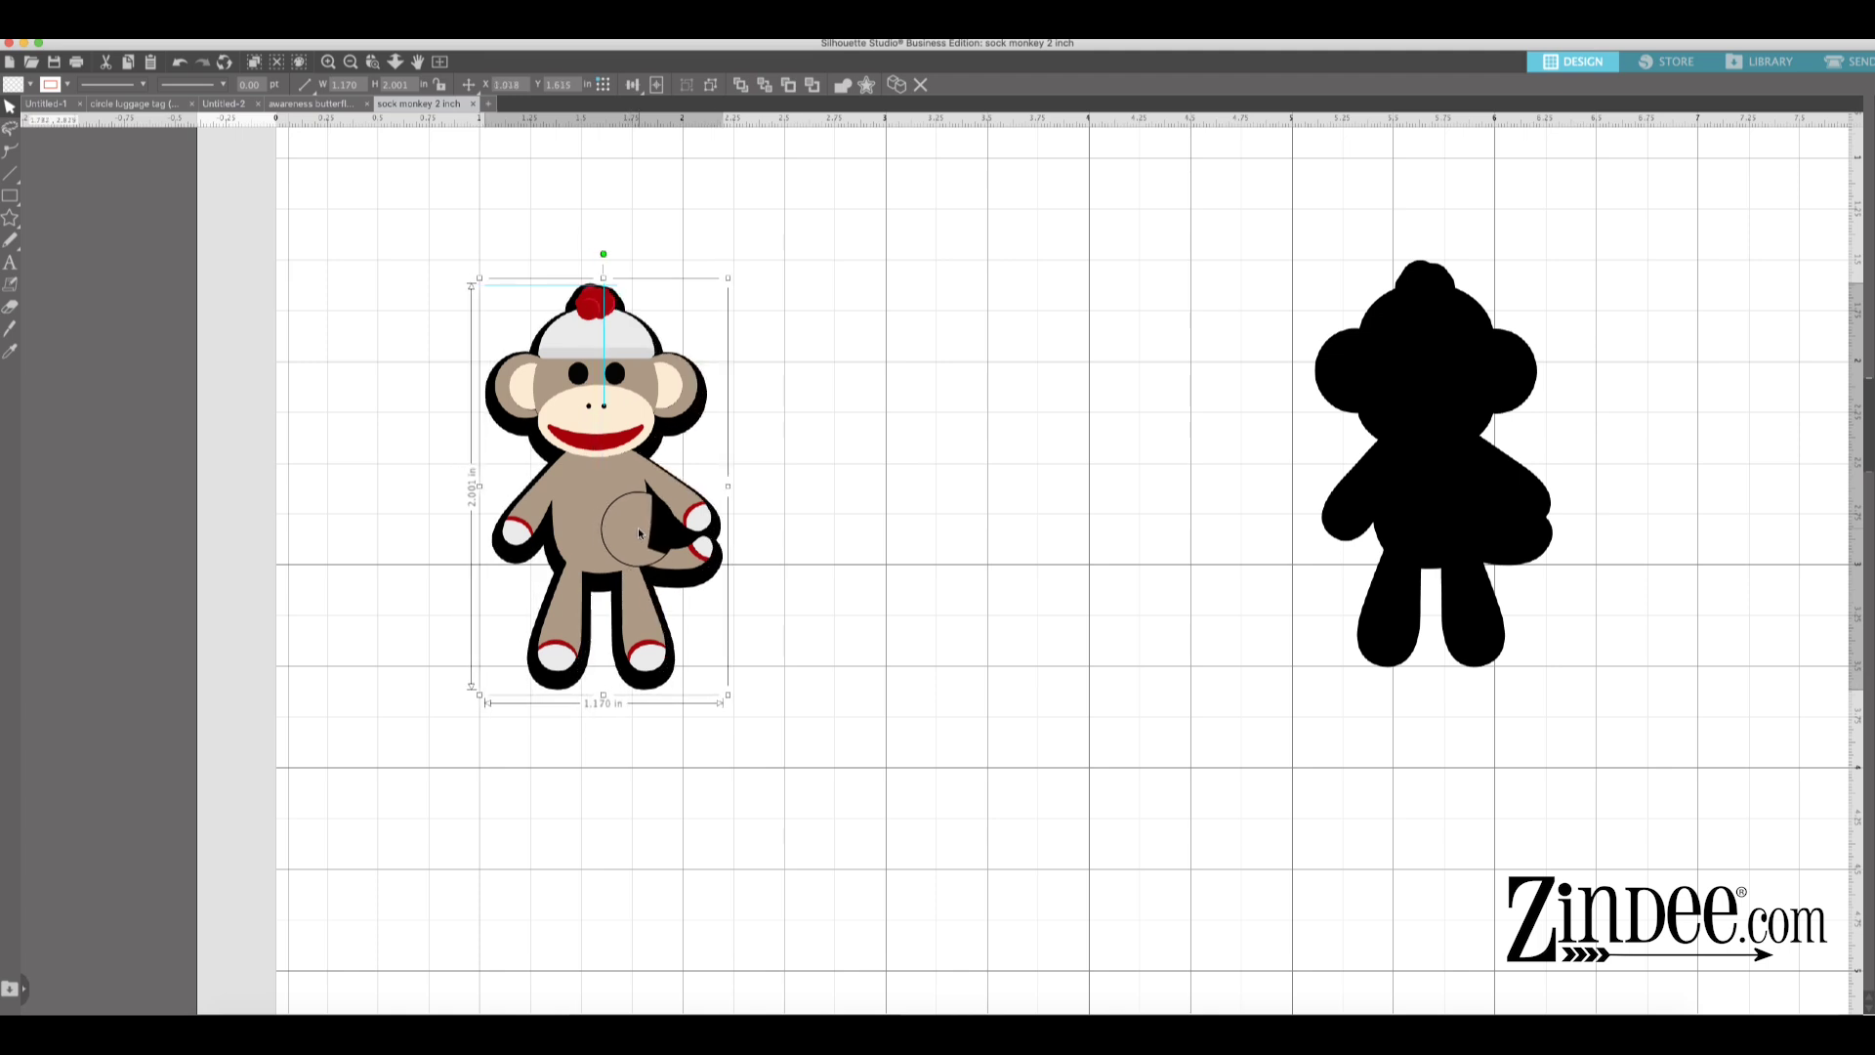
pyautogui.moveTo(726, 692); pyautogui.dragTo(720, 677)
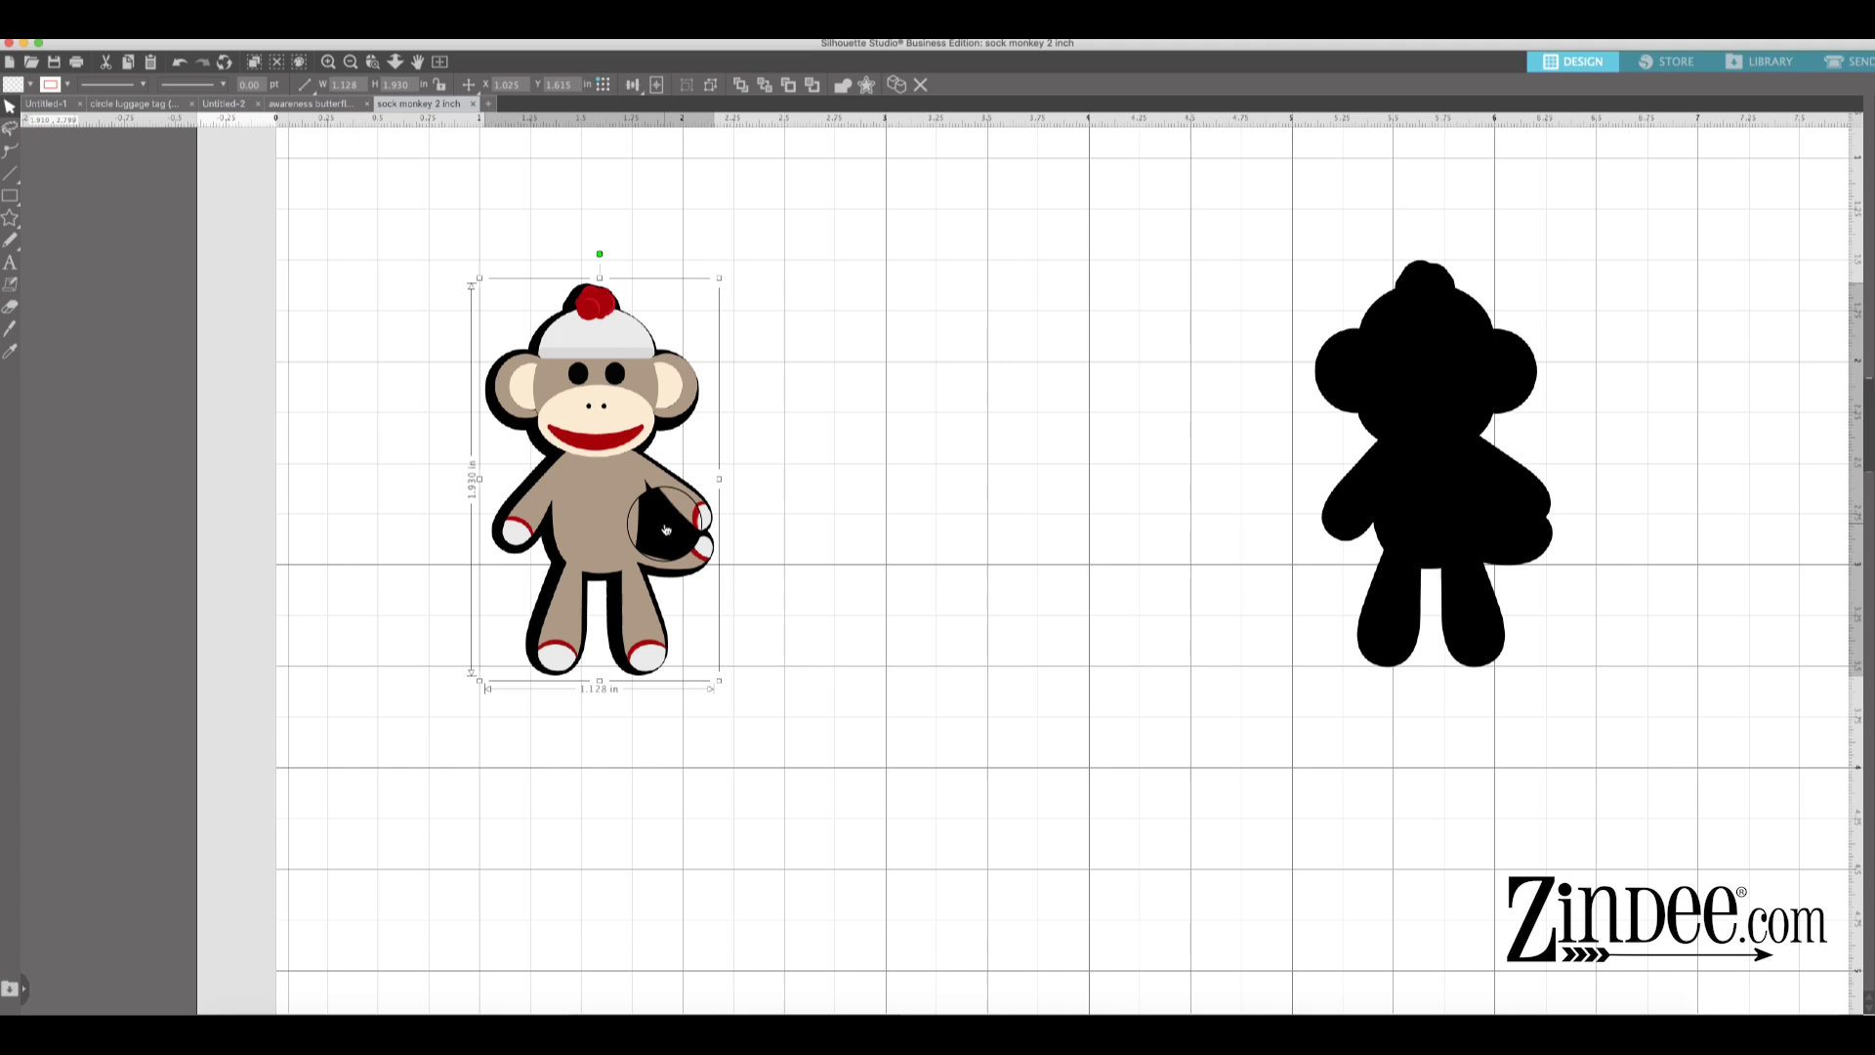
pyautogui.moveTo(666, 528)
pyautogui.mouseDown()
pyautogui.moveTo(544, 693)
pyautogui.moveTo(542, 605)
pyautogui.moveTo(687, 660)
pyautogui.moveTo(735, 700)
pyautogui.mouseUp()
pyautogui.moveTo(697, 588); pyautogui.dragTo(860, 579)
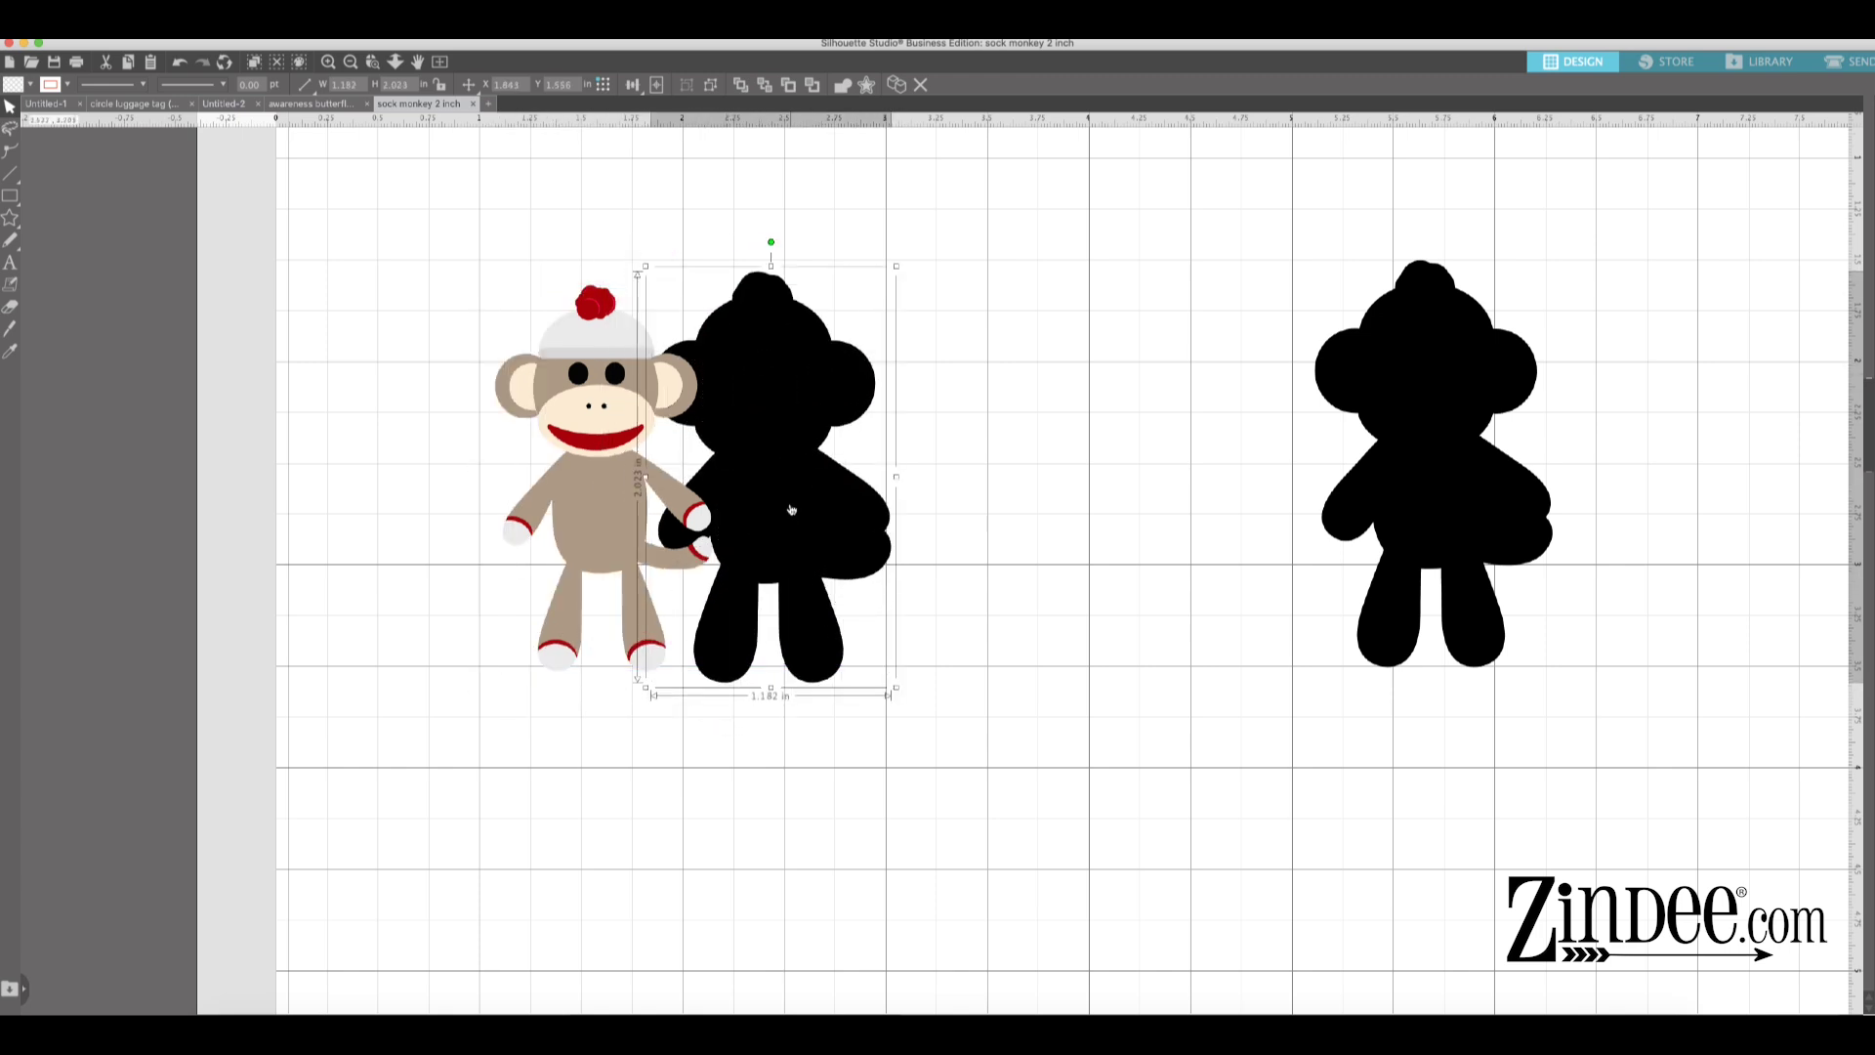
pyautogui.moveTo(792, 511); pyautogui.dragTo(899, 508)
pyautogui.press('Delete')
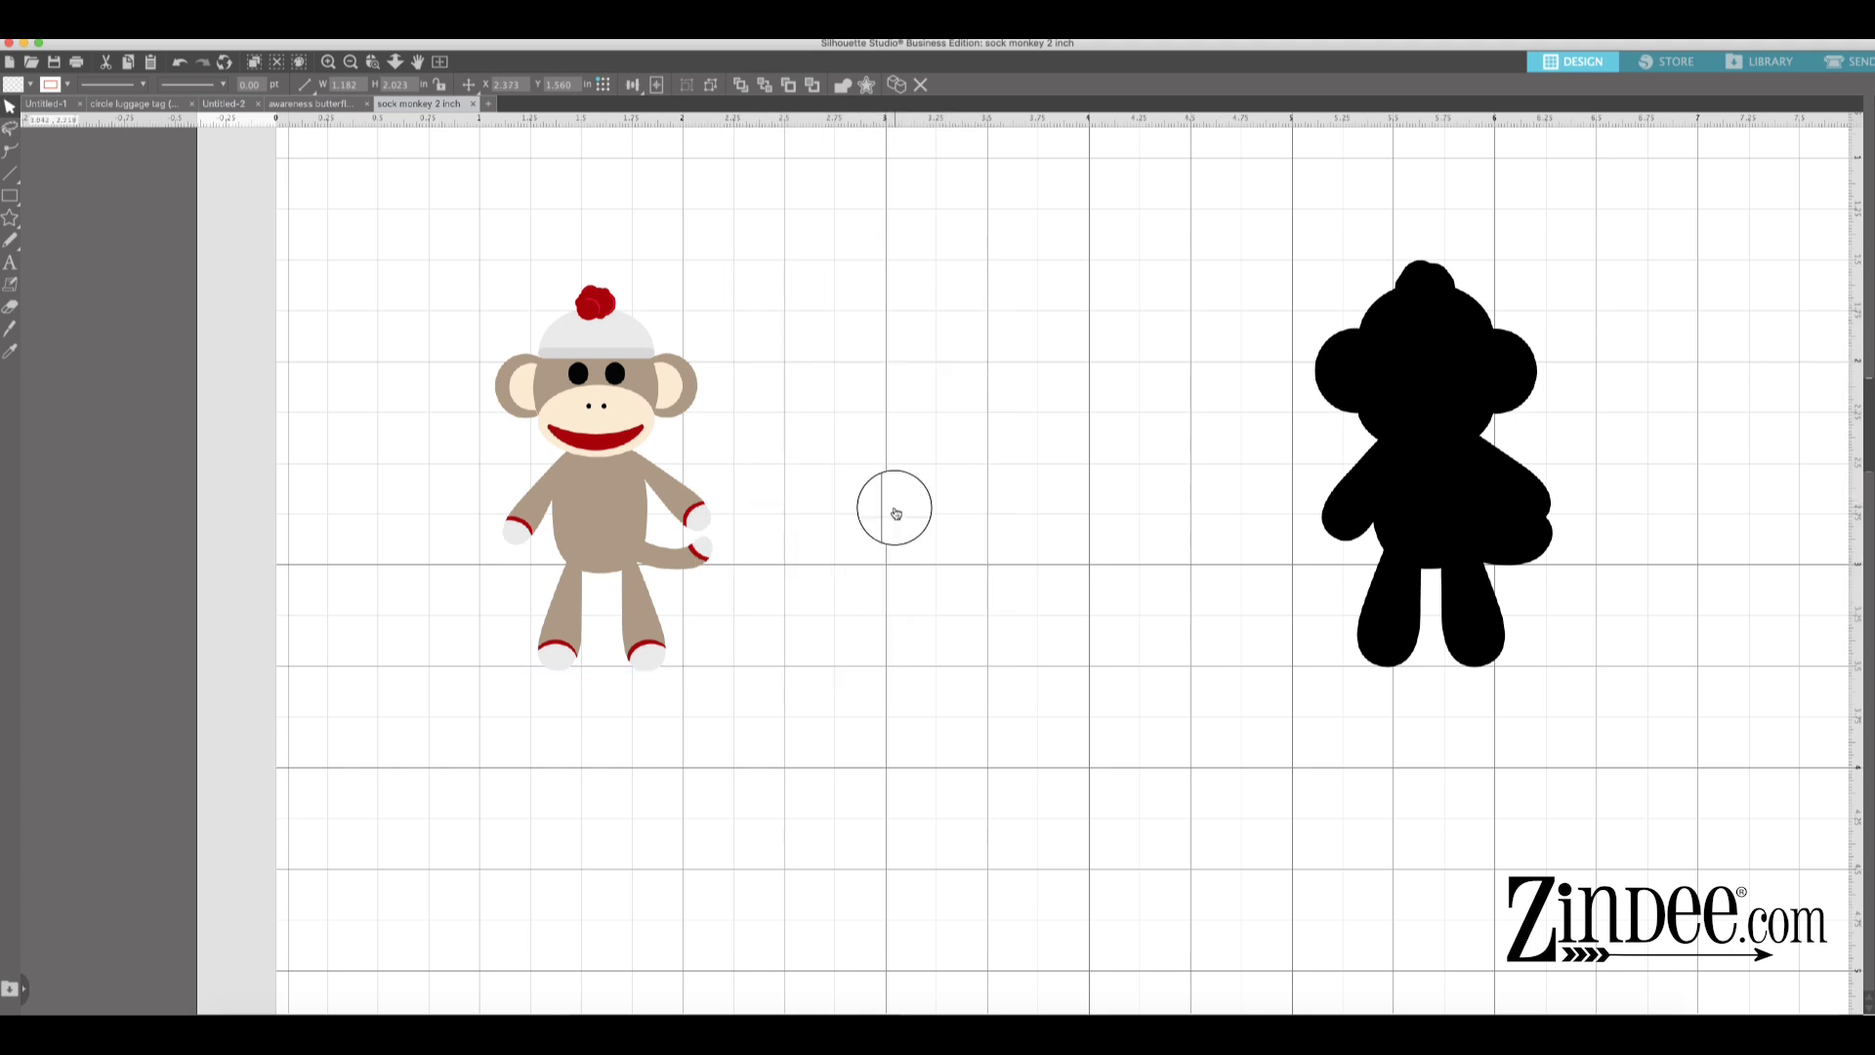
# - Move the right black silhouette back beside the sock monkey
pyautogui.moveTo(1407, 506); pyautogui.dragTo(875, 478)
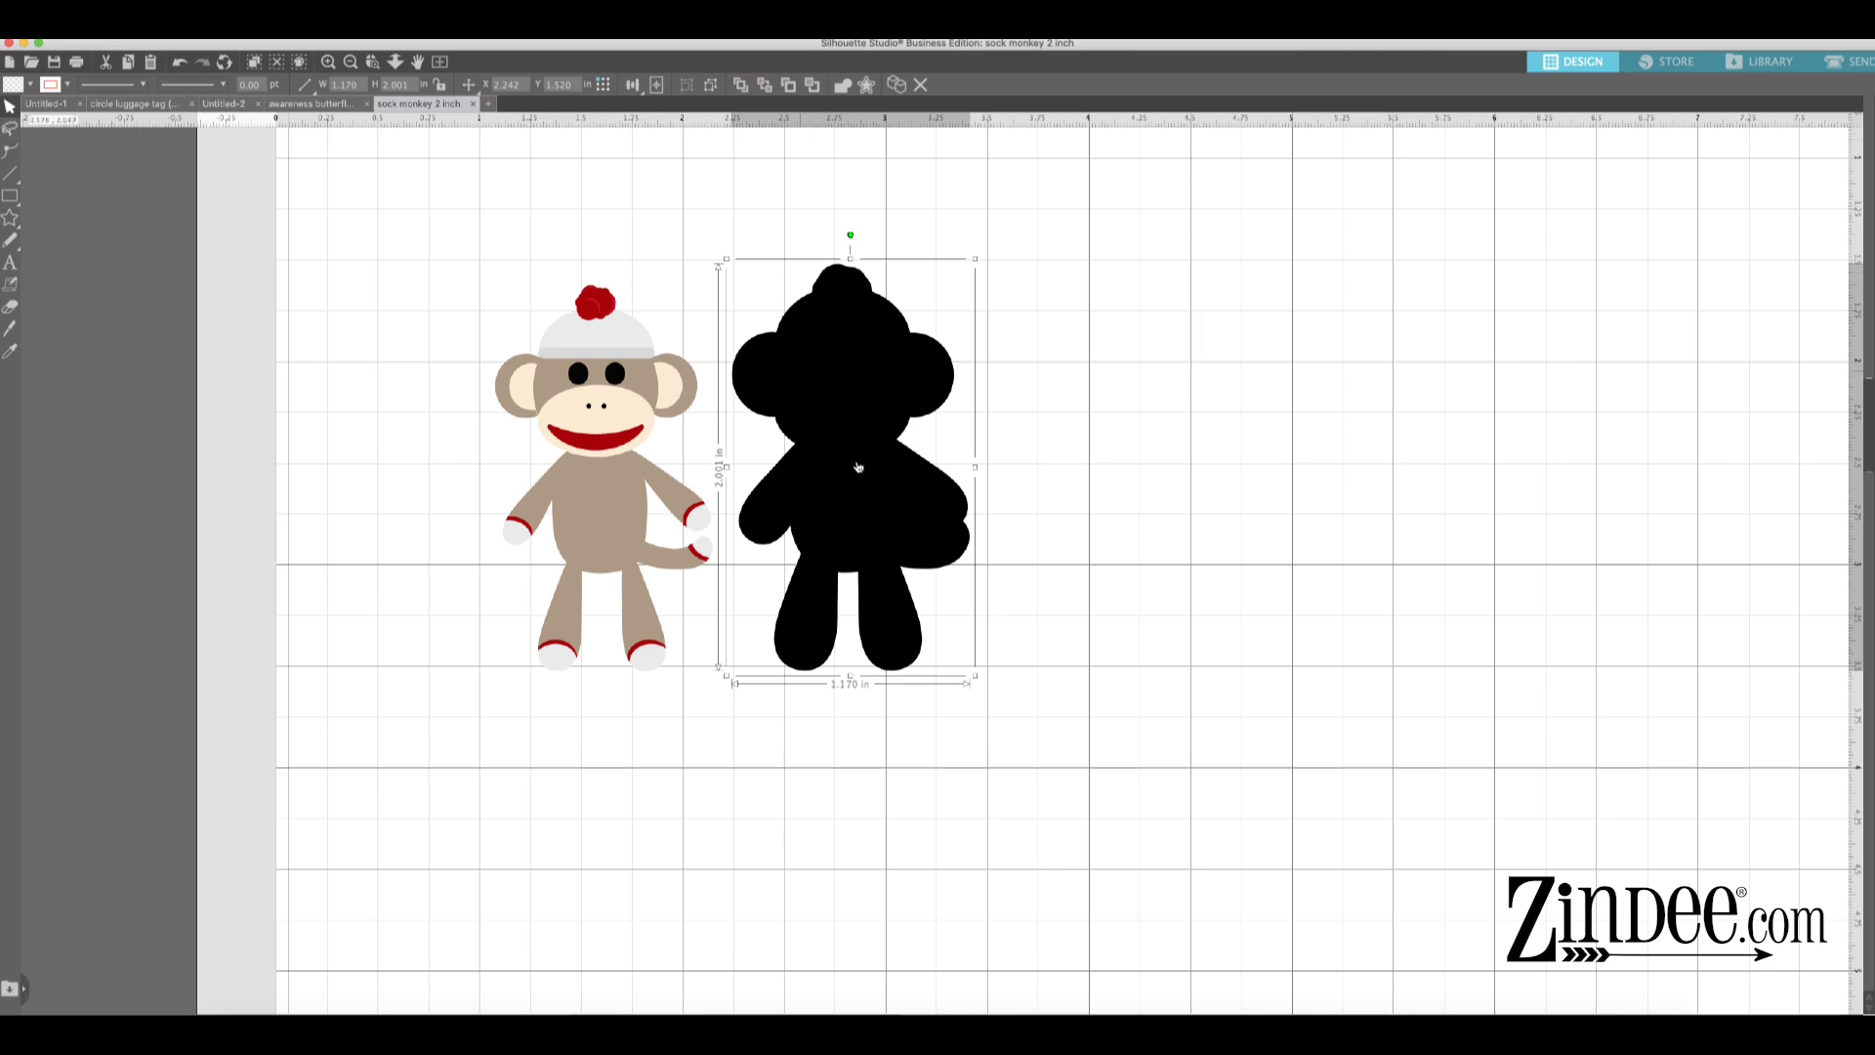
pyautogui.click(720, 372)
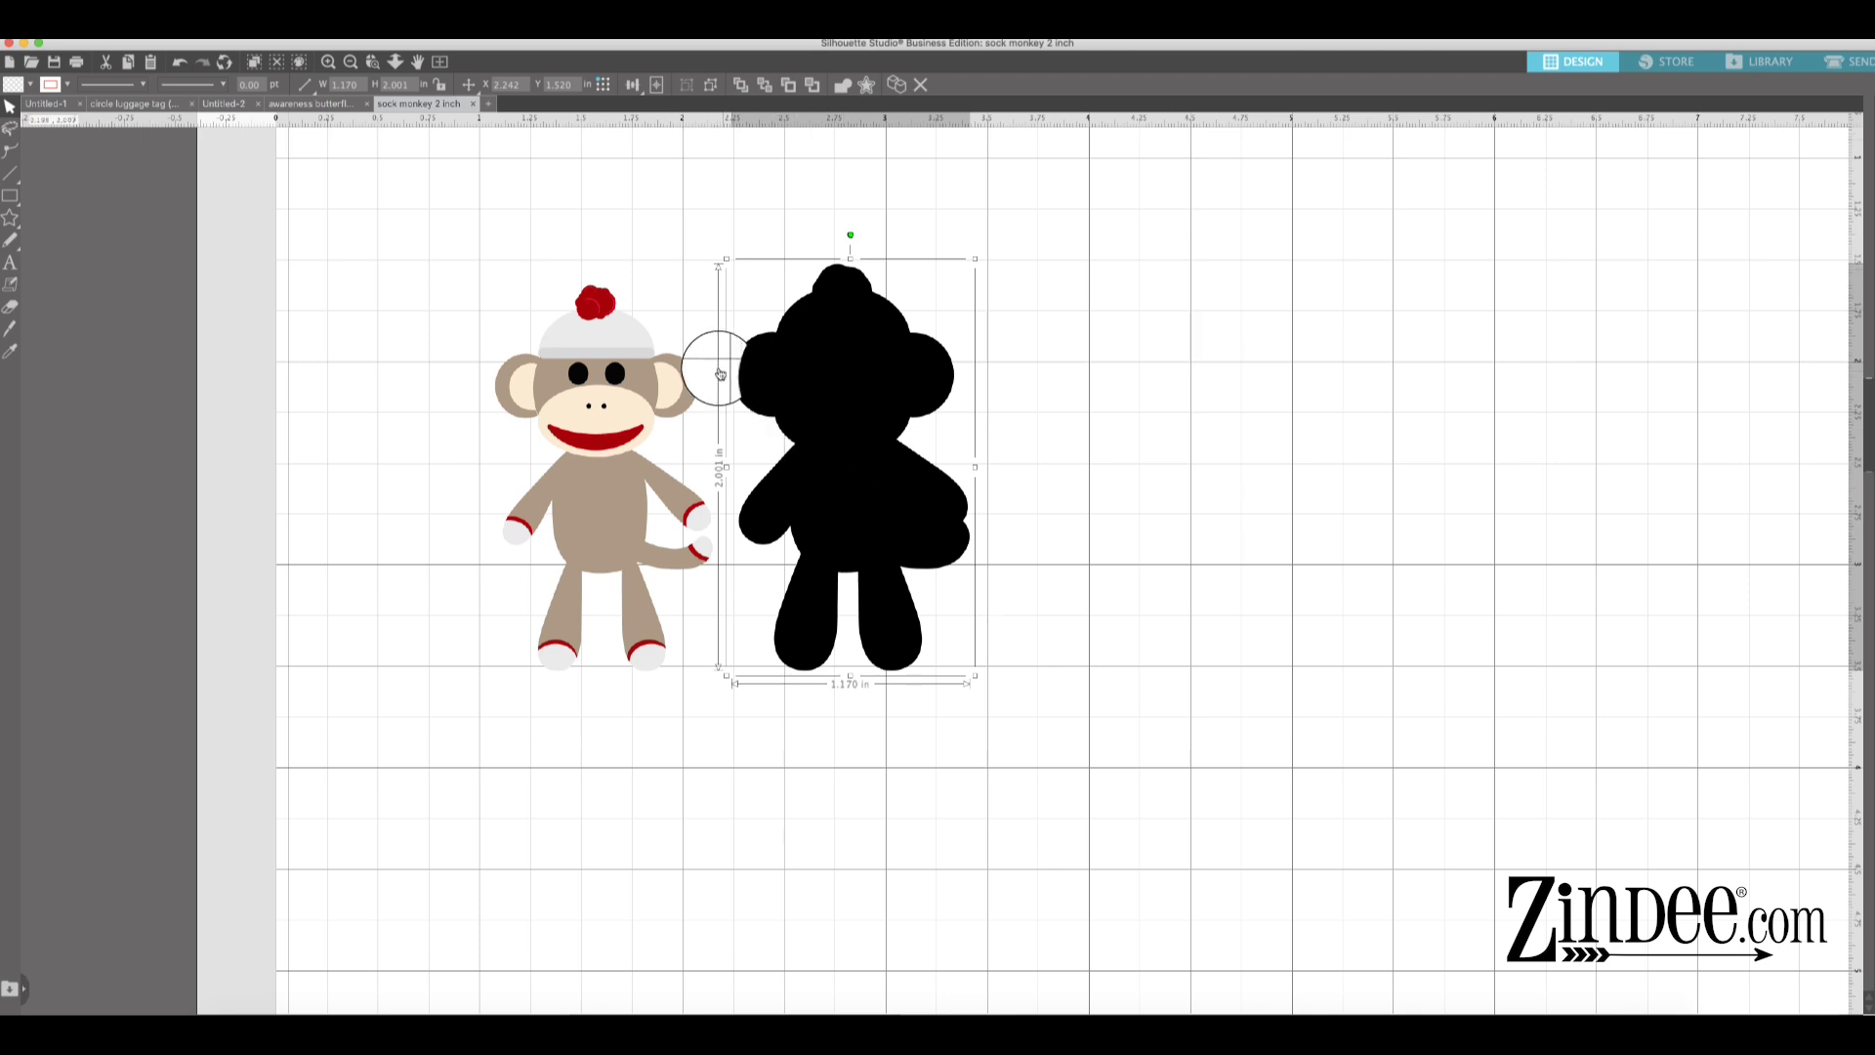
pyautogui.moveTo(831, 388); pyautogui.dragTo(835, 394)
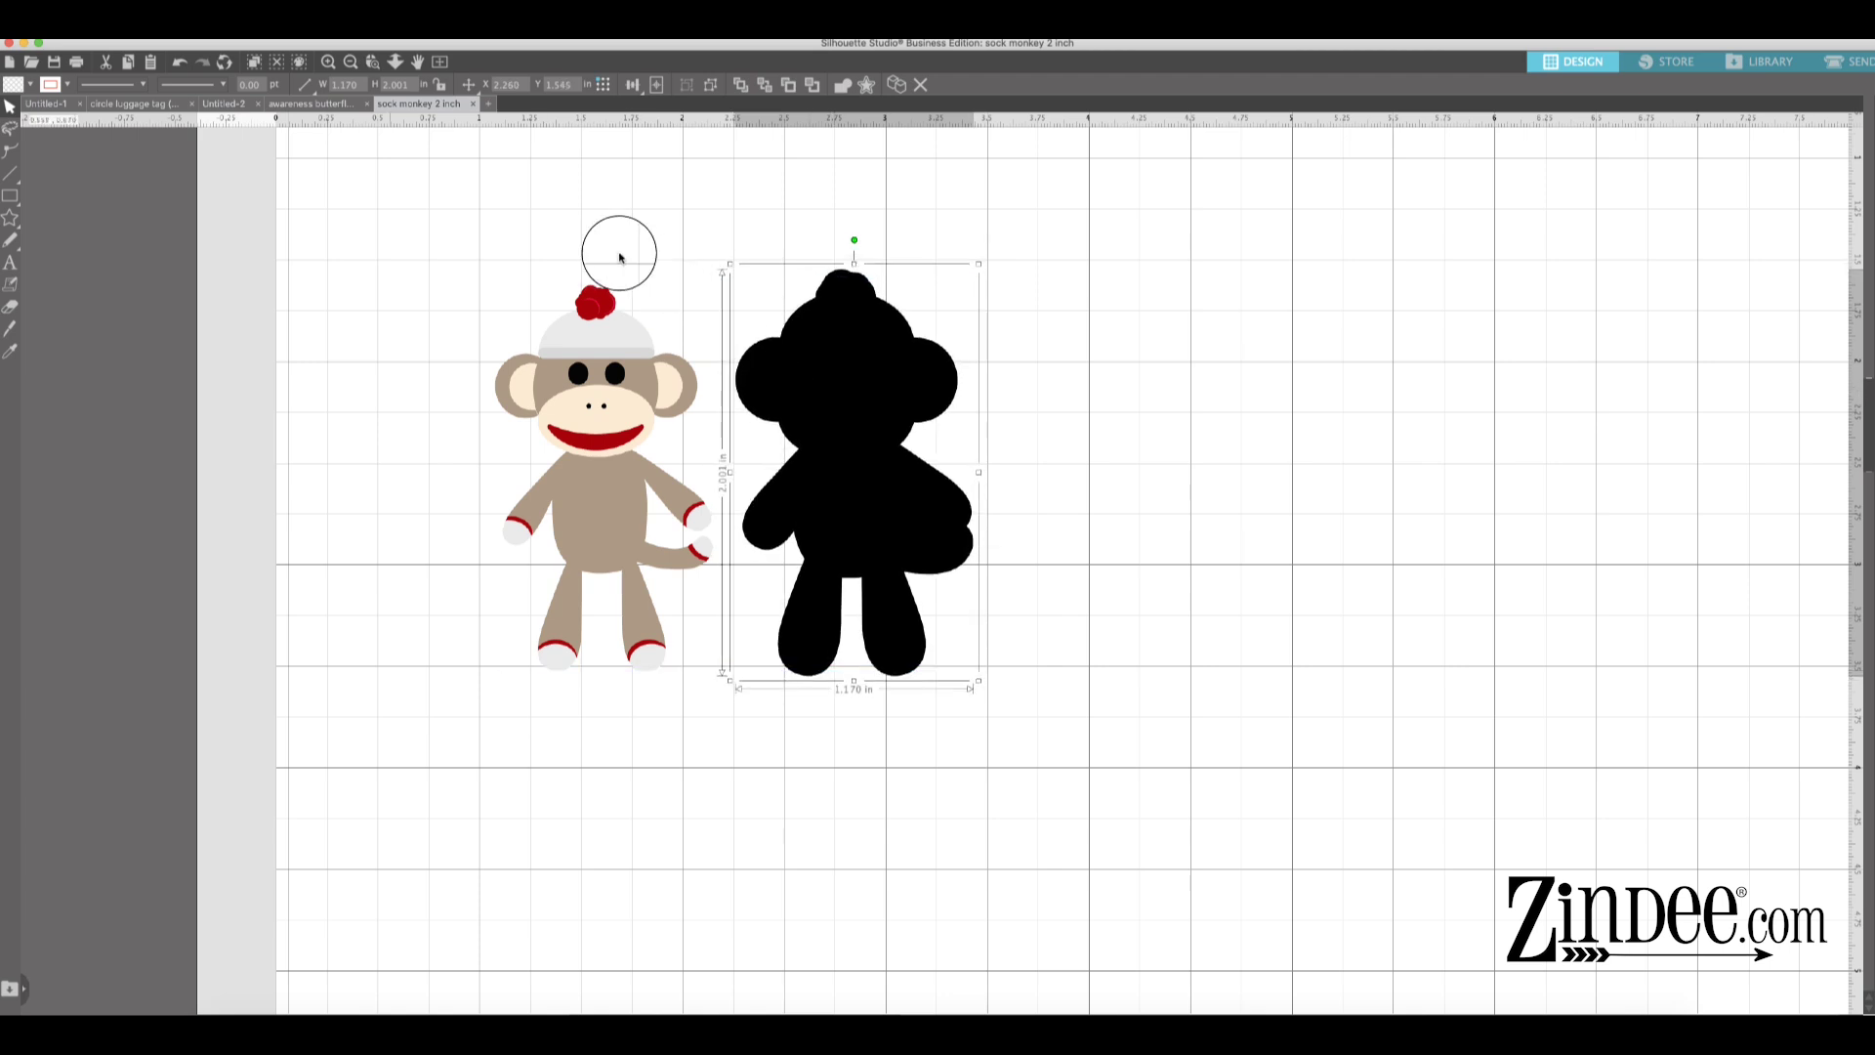
# - Open Object > Offset and position the Offset panel next to the design
pyautogui.click(278, 43)
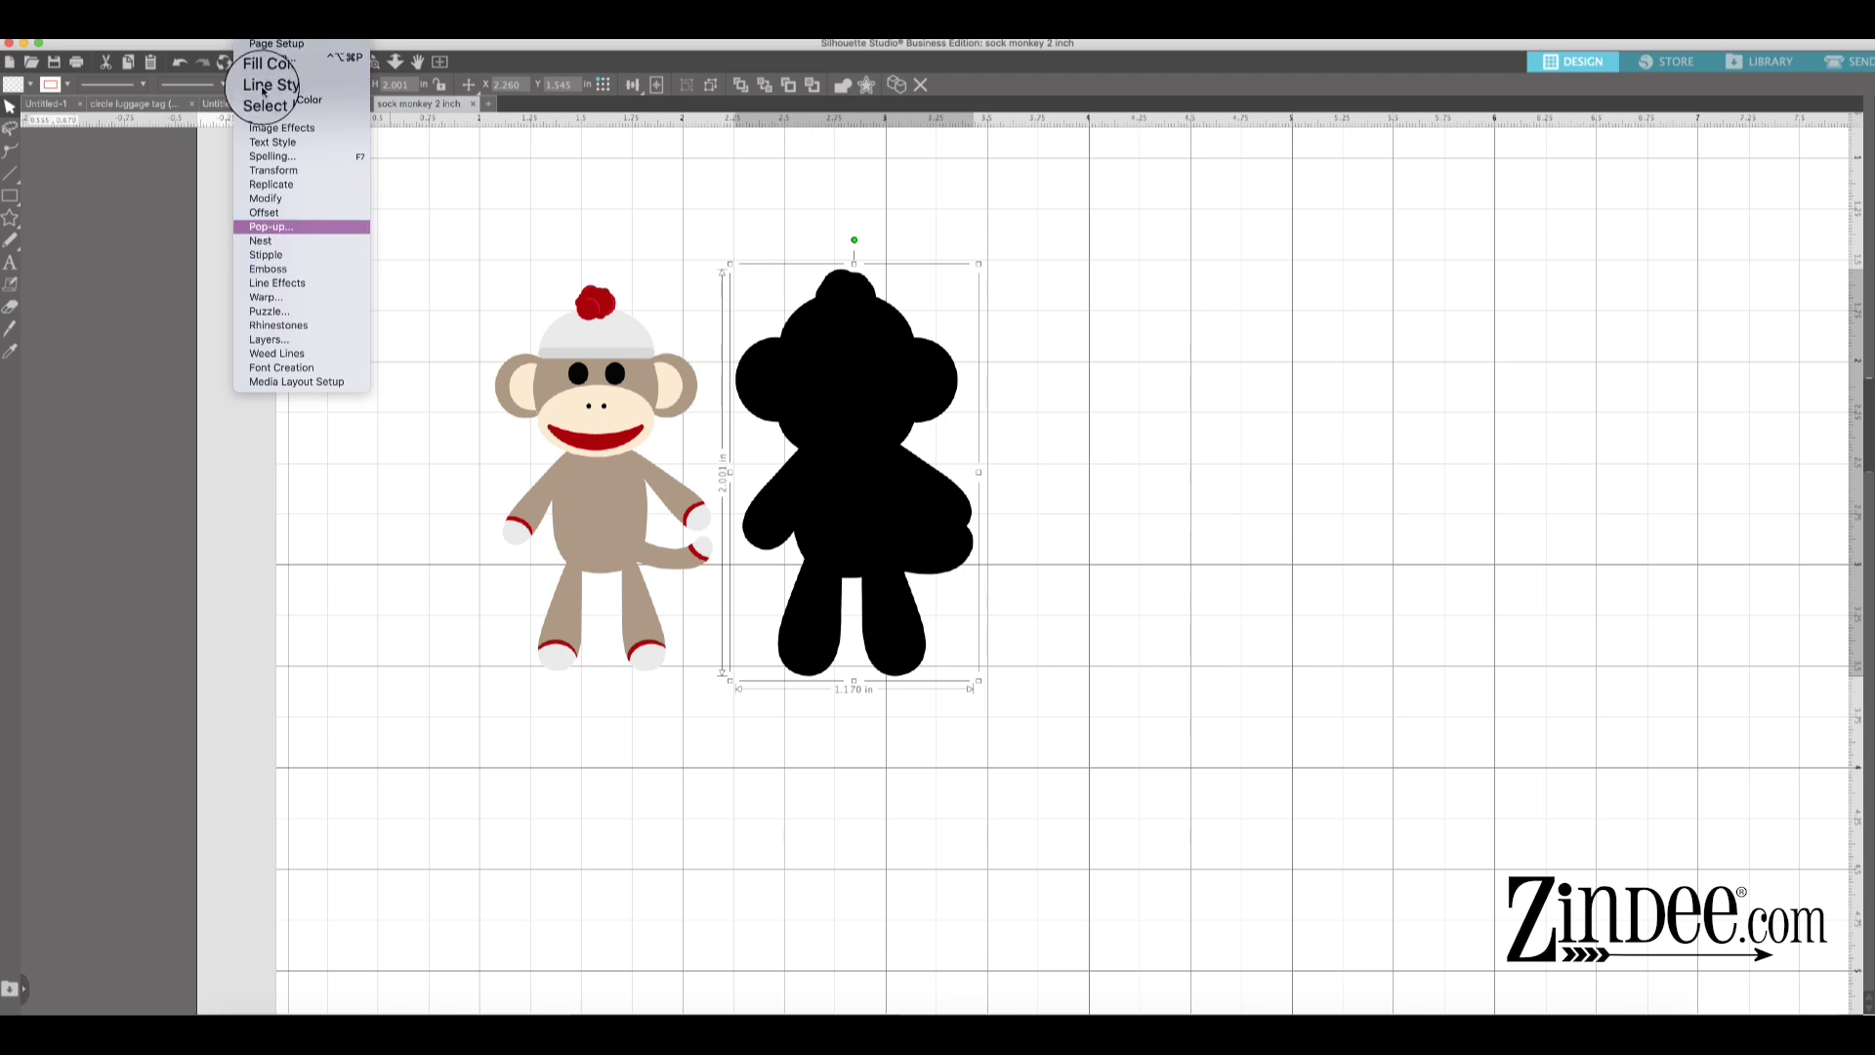
pyautogui.click(266, 213)
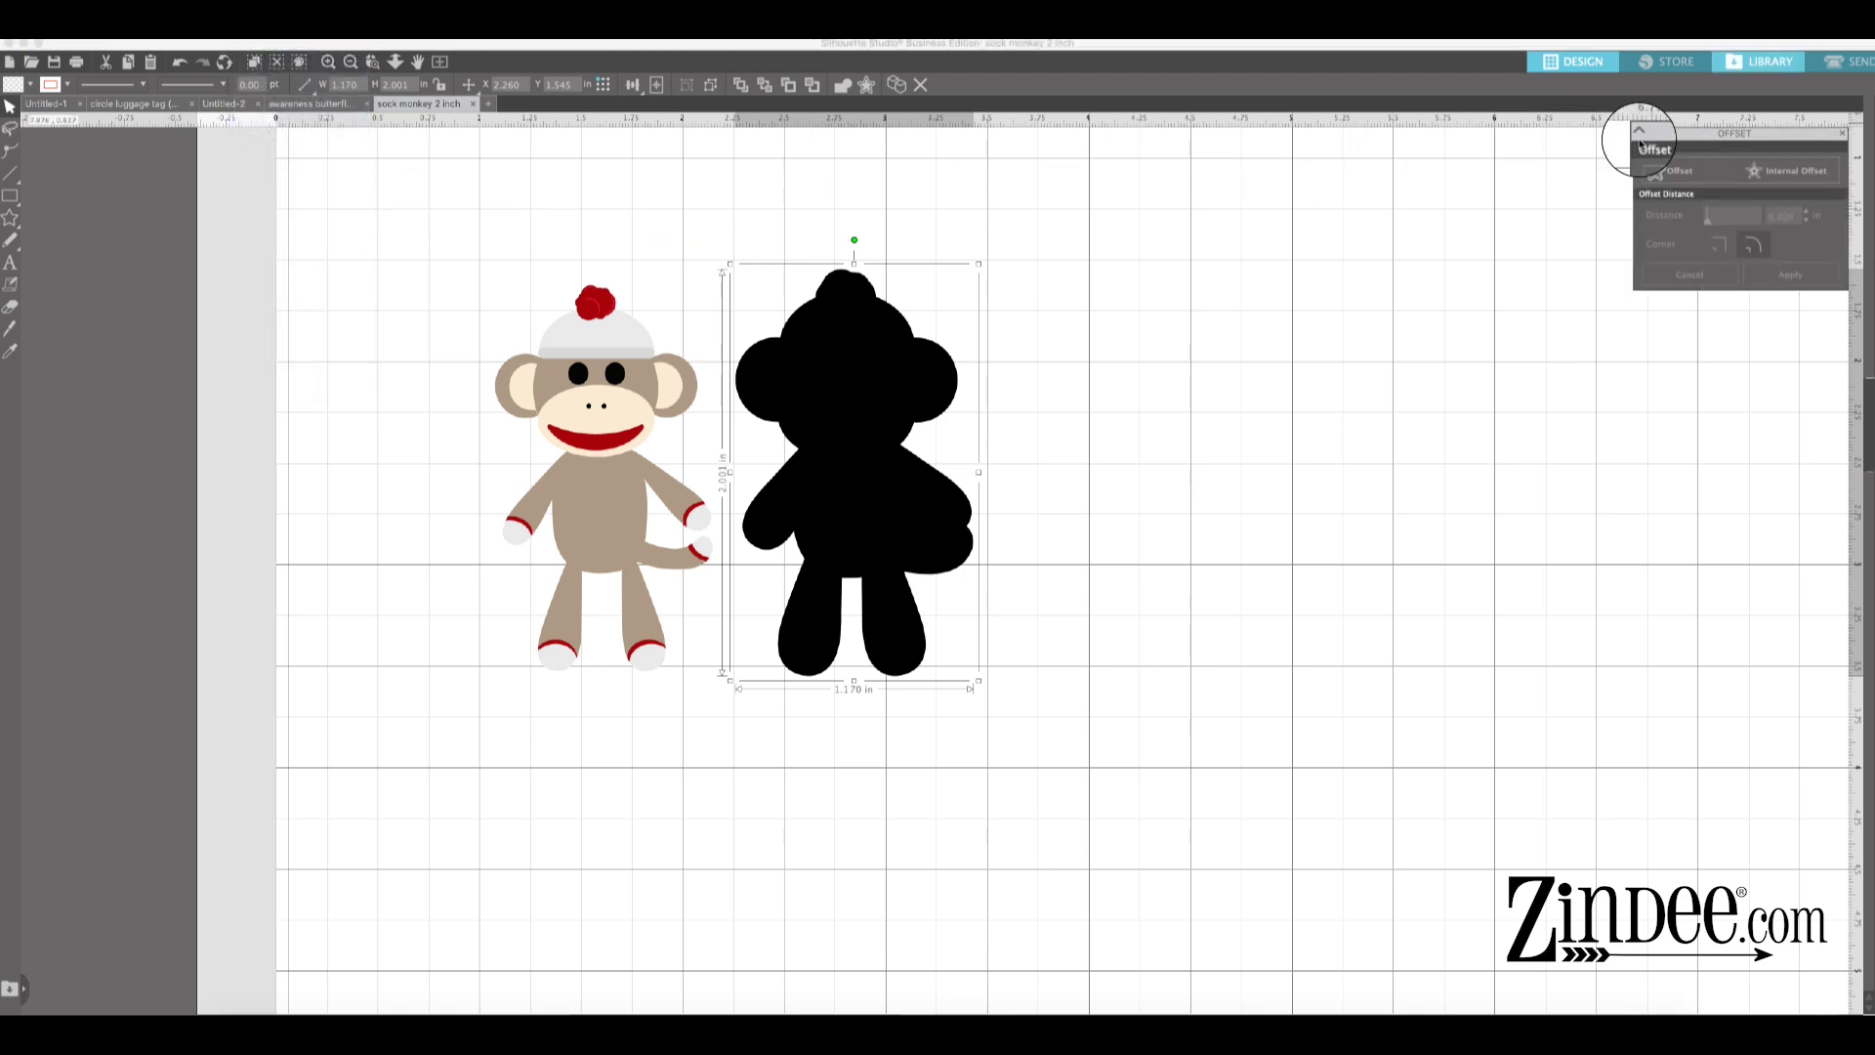
pyautogui.moveTo(1720, 134); pyautogui.dragTo(1163, 323)
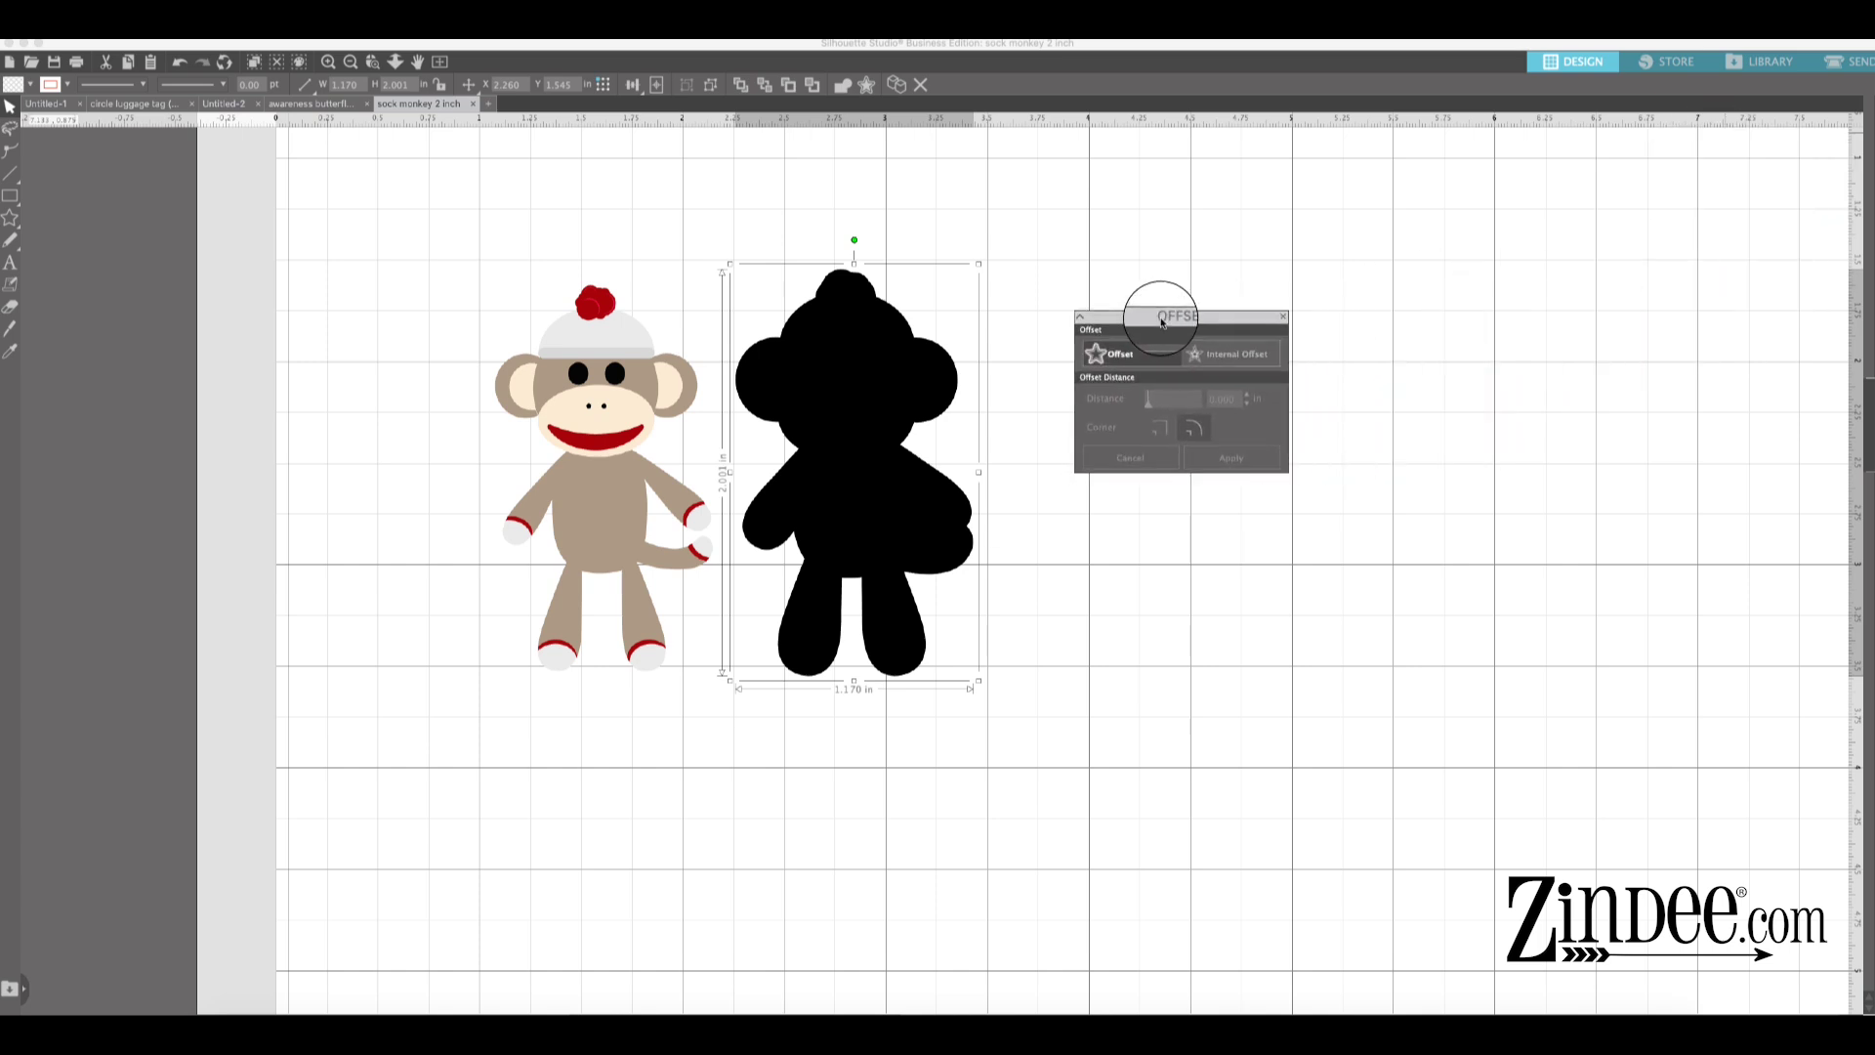
# - Step the offset distance down to 0.020 in and apply it to the black silhouette
pyautogui.click(844, 422)
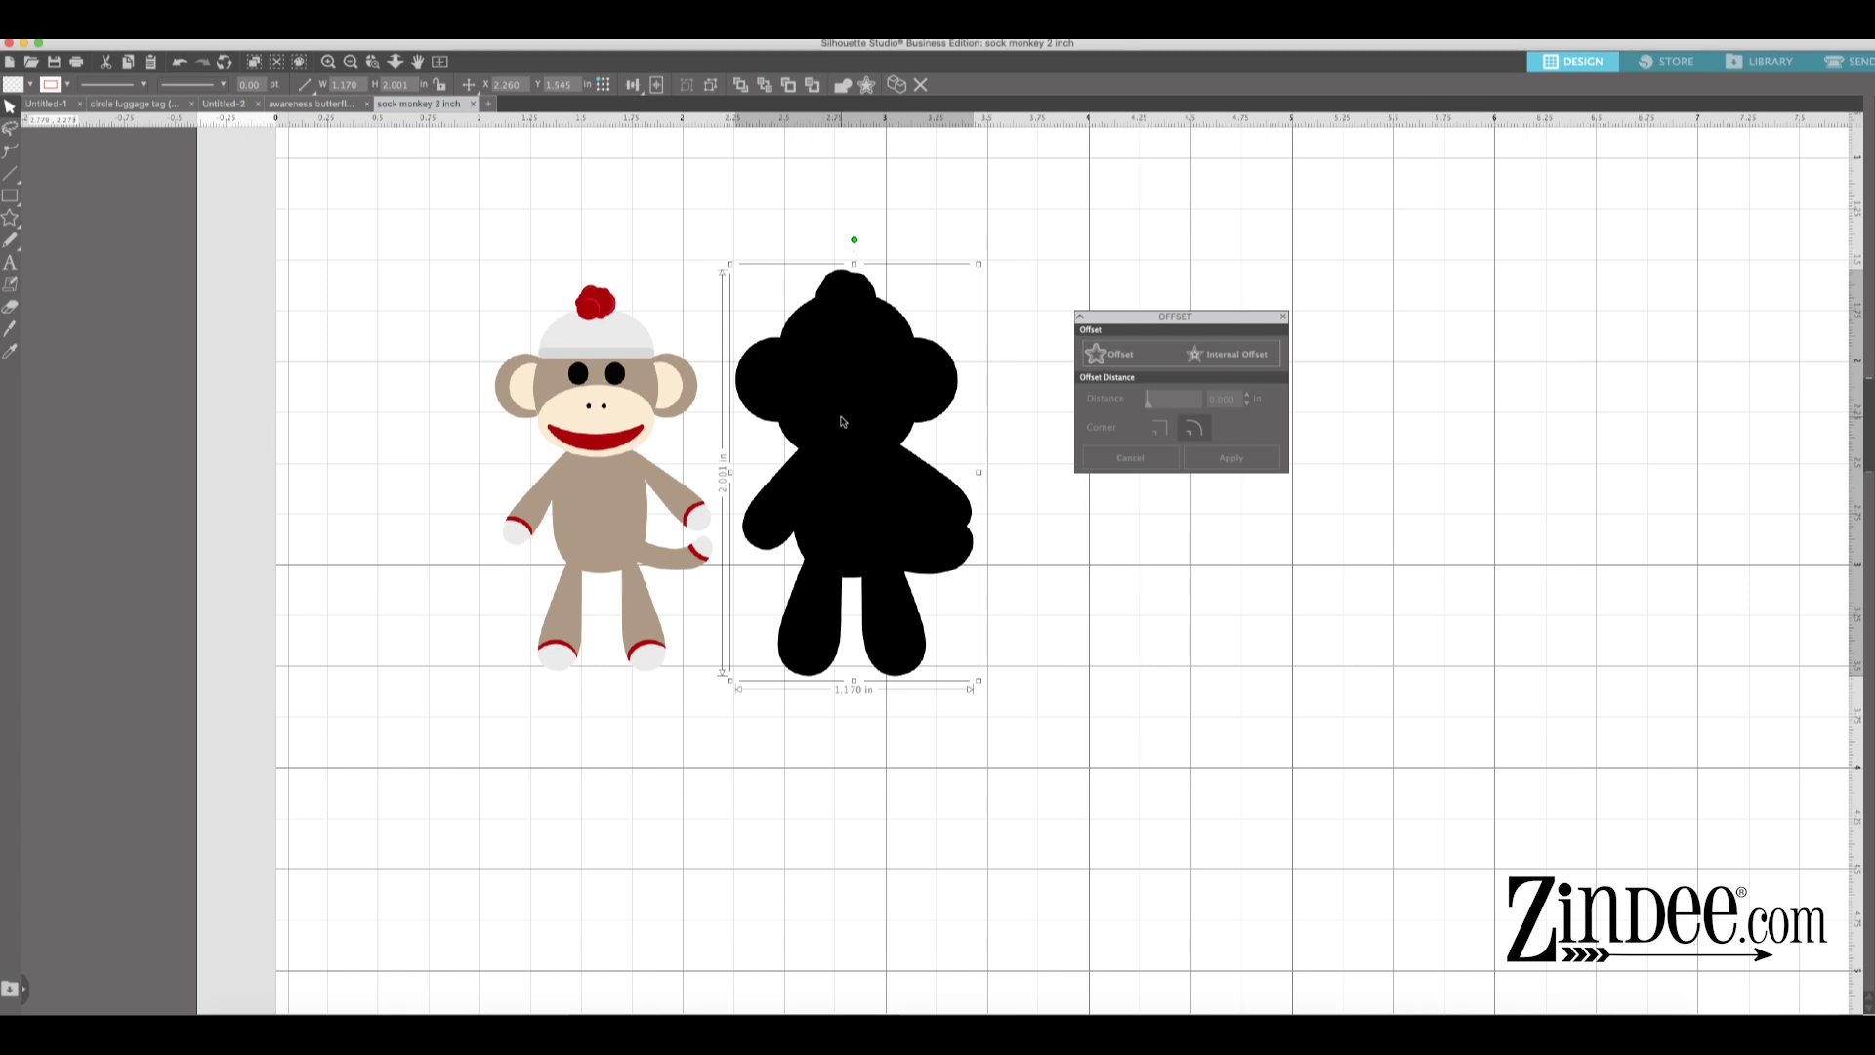
pyautogui.click(1228, 356)
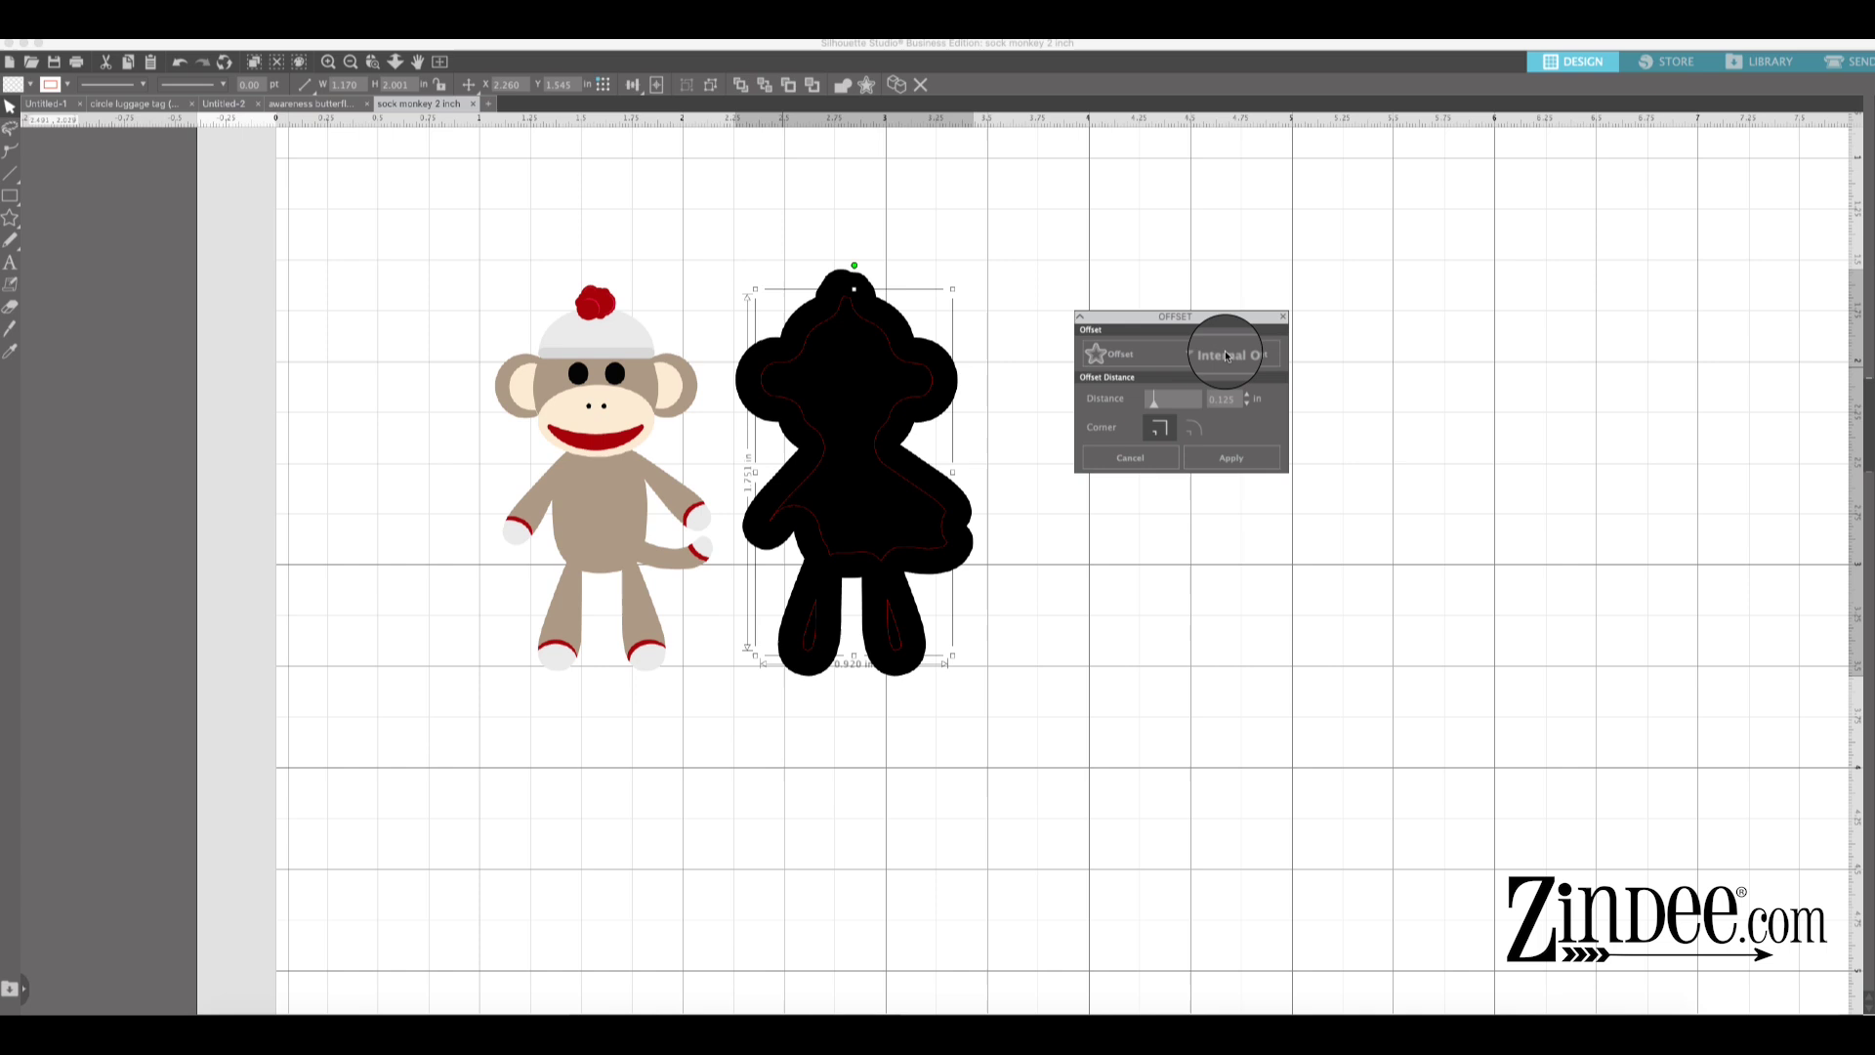
pyautogui.click(1247, 404)
pyautogui.click(1248, 407)
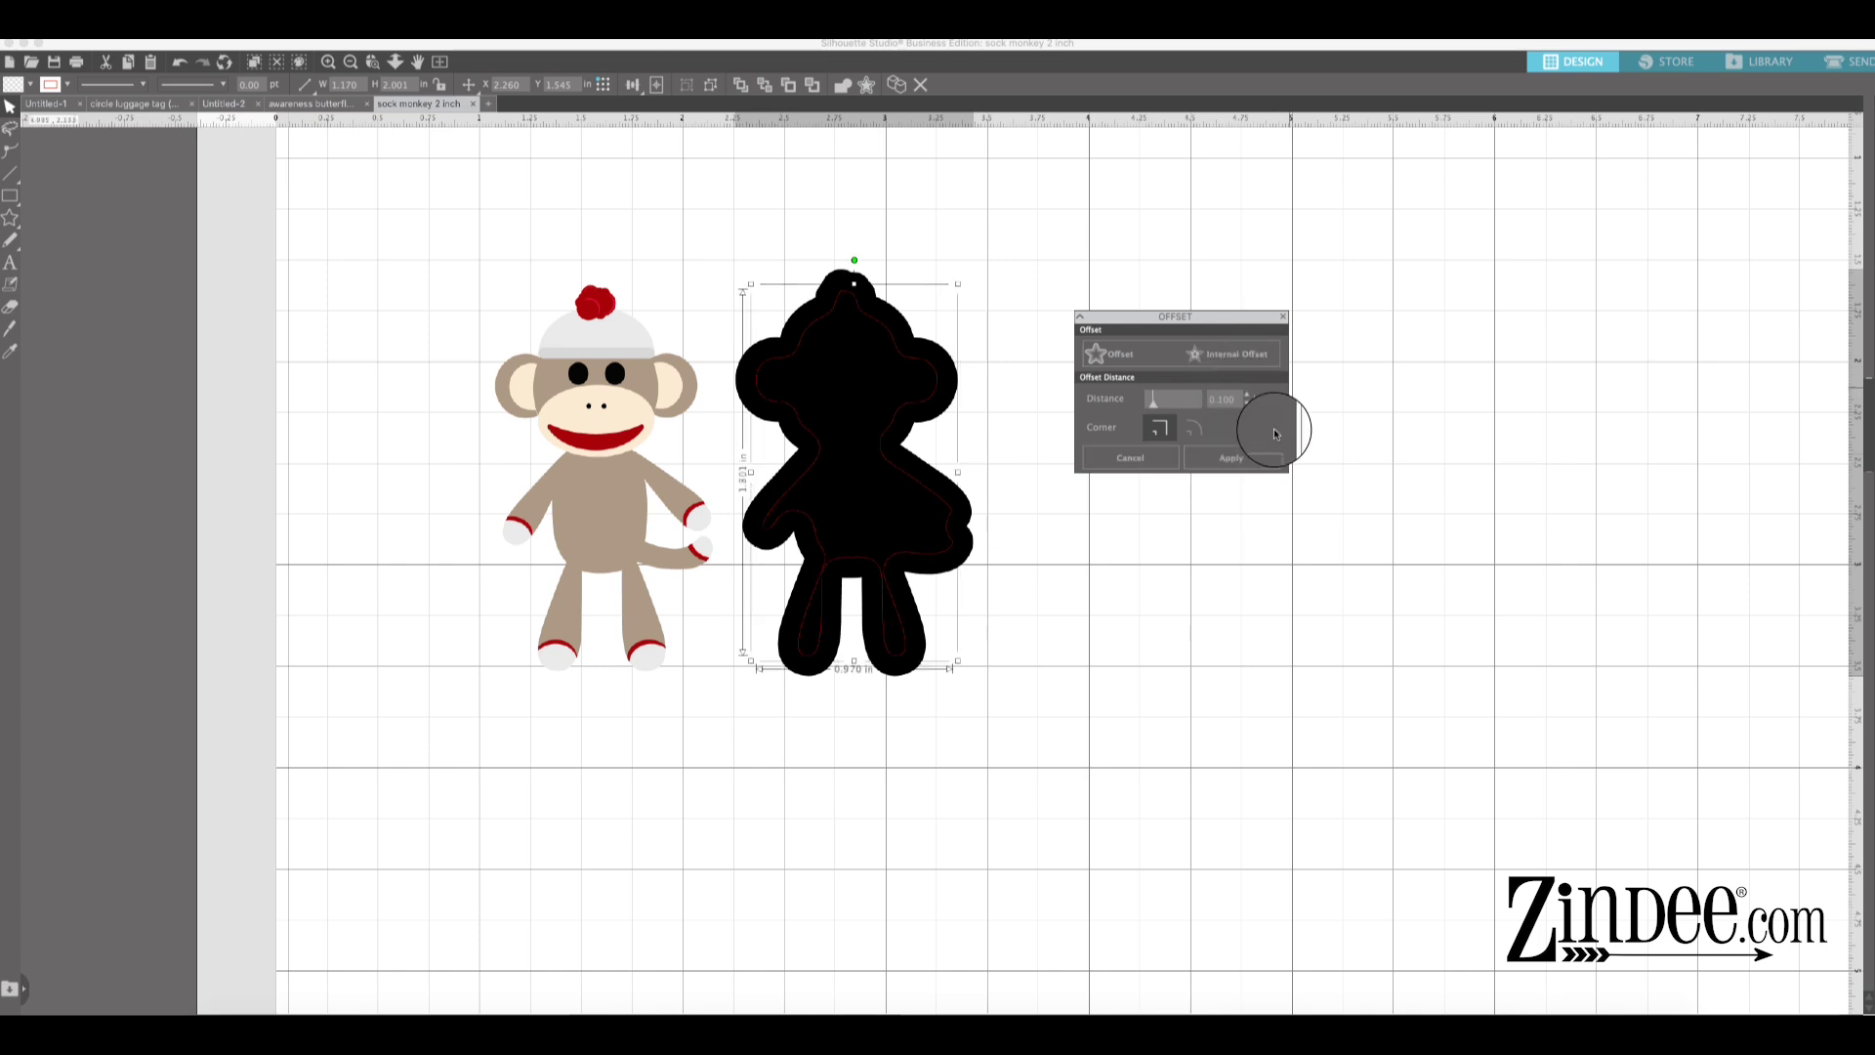
pyautogui.click(1248, 405)
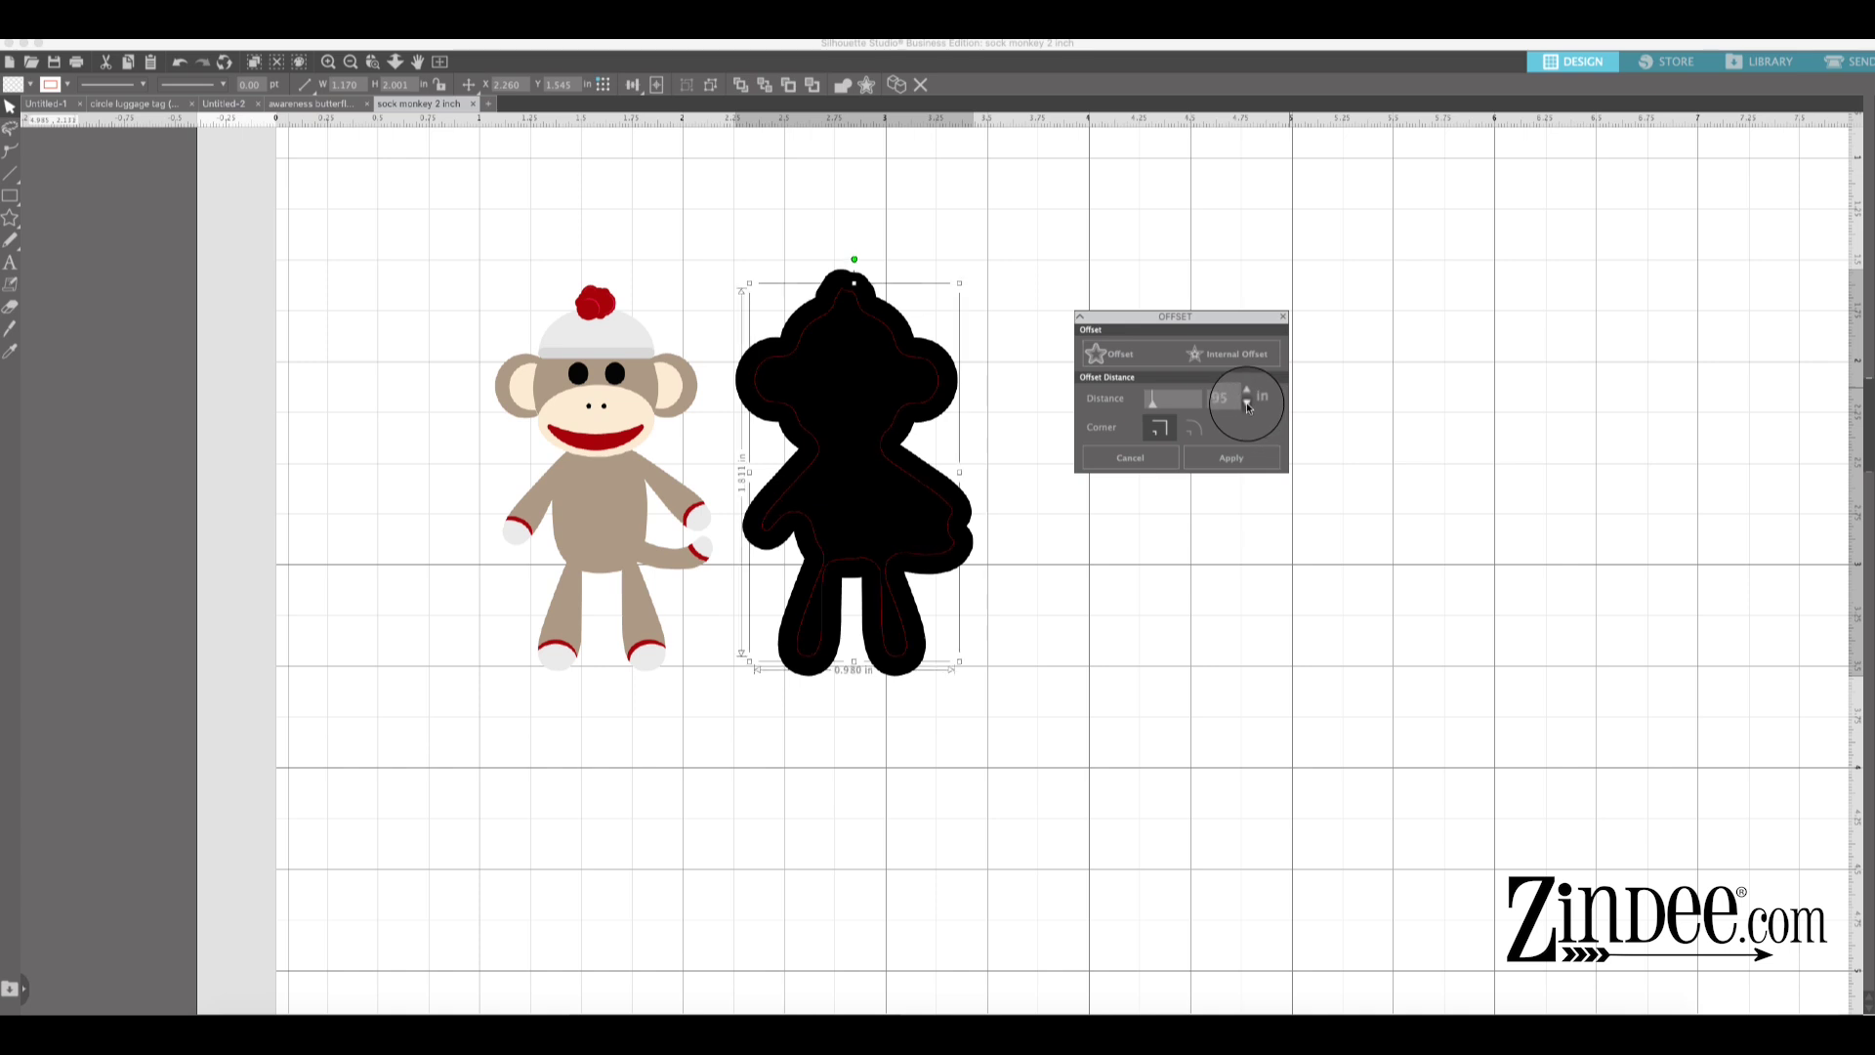
pyautogui.click(1247, 407)
pyautogui.click(1247, 406)
pyautogui.click(1247, 406)
pyautogui.click(1247, 406)
pyautogui.click(1247, 406)
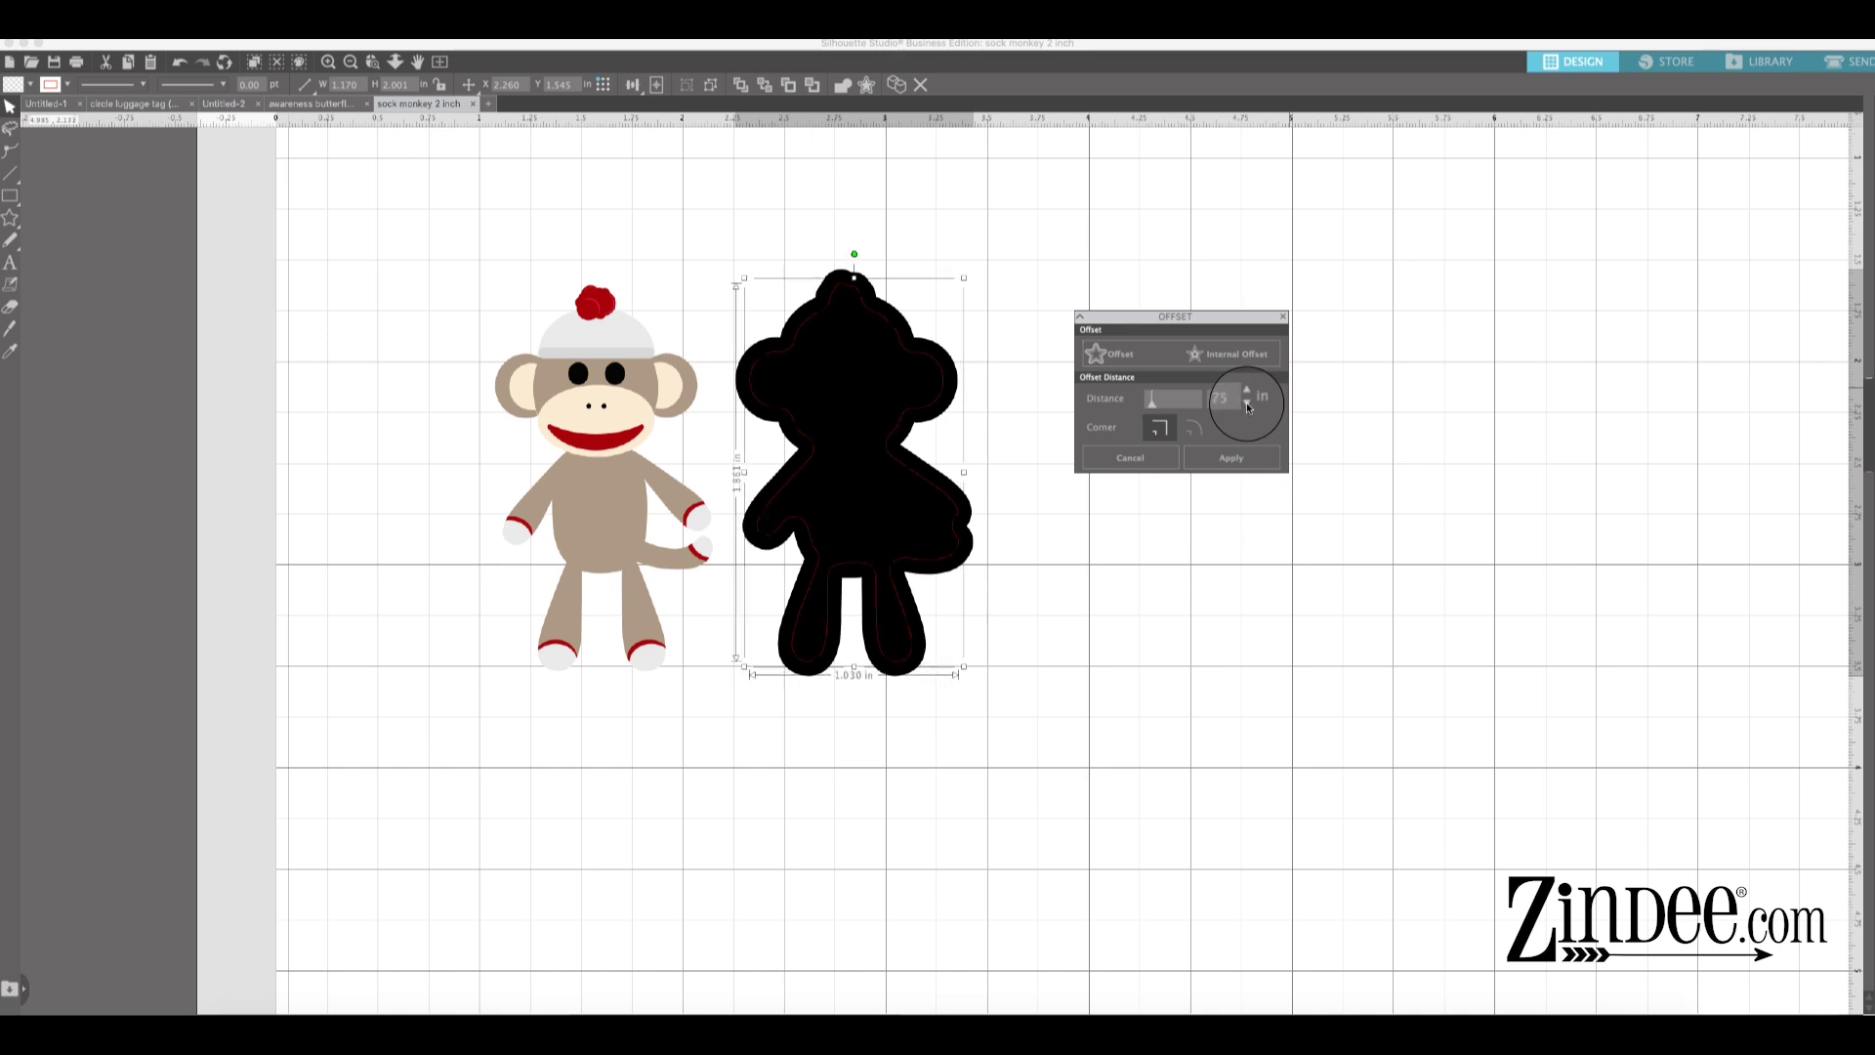
pyautogui.click(1247, 406)
pyautogui.click(1248, 406)
pyautogui.click(1247, 407)
pyautogui.click(1248, 407)
pyautogui.click(1248, 406)
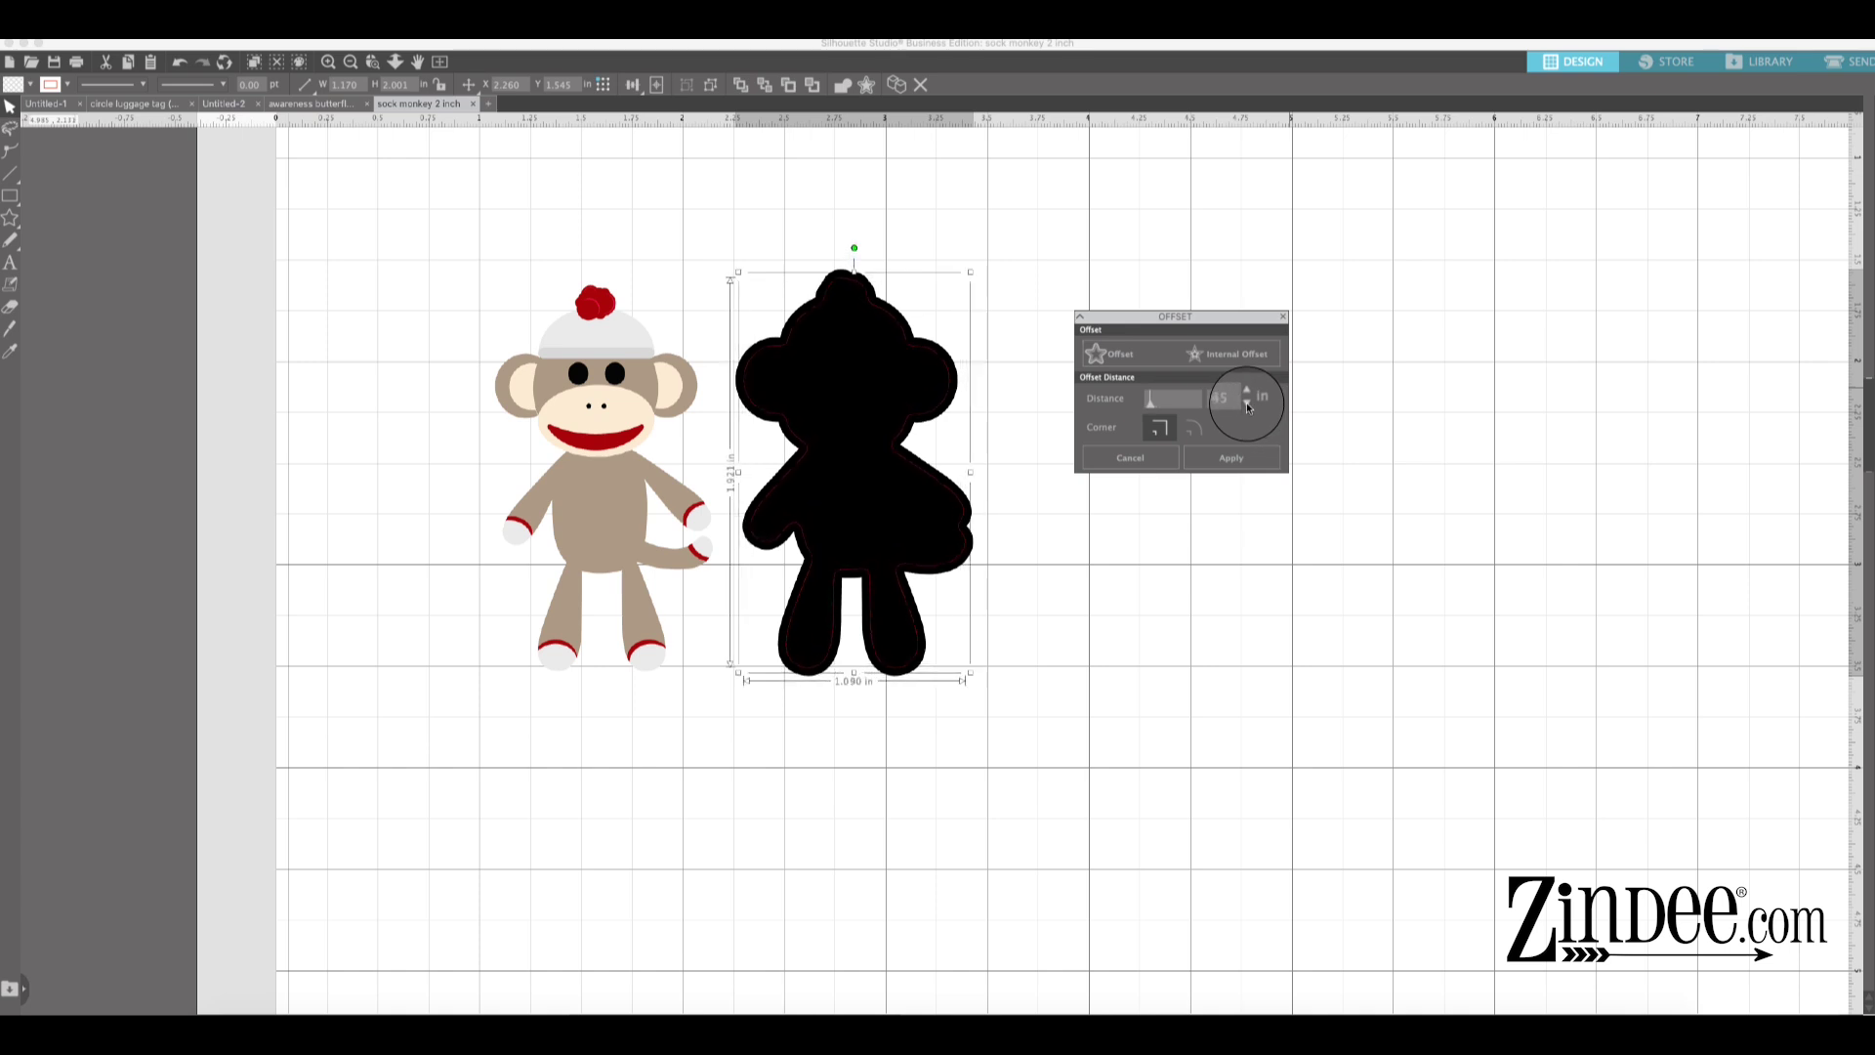
pyautogui.click(1248, 406)
pyautogui.click(1247, 407)
pyautogui.click(1247, 406)
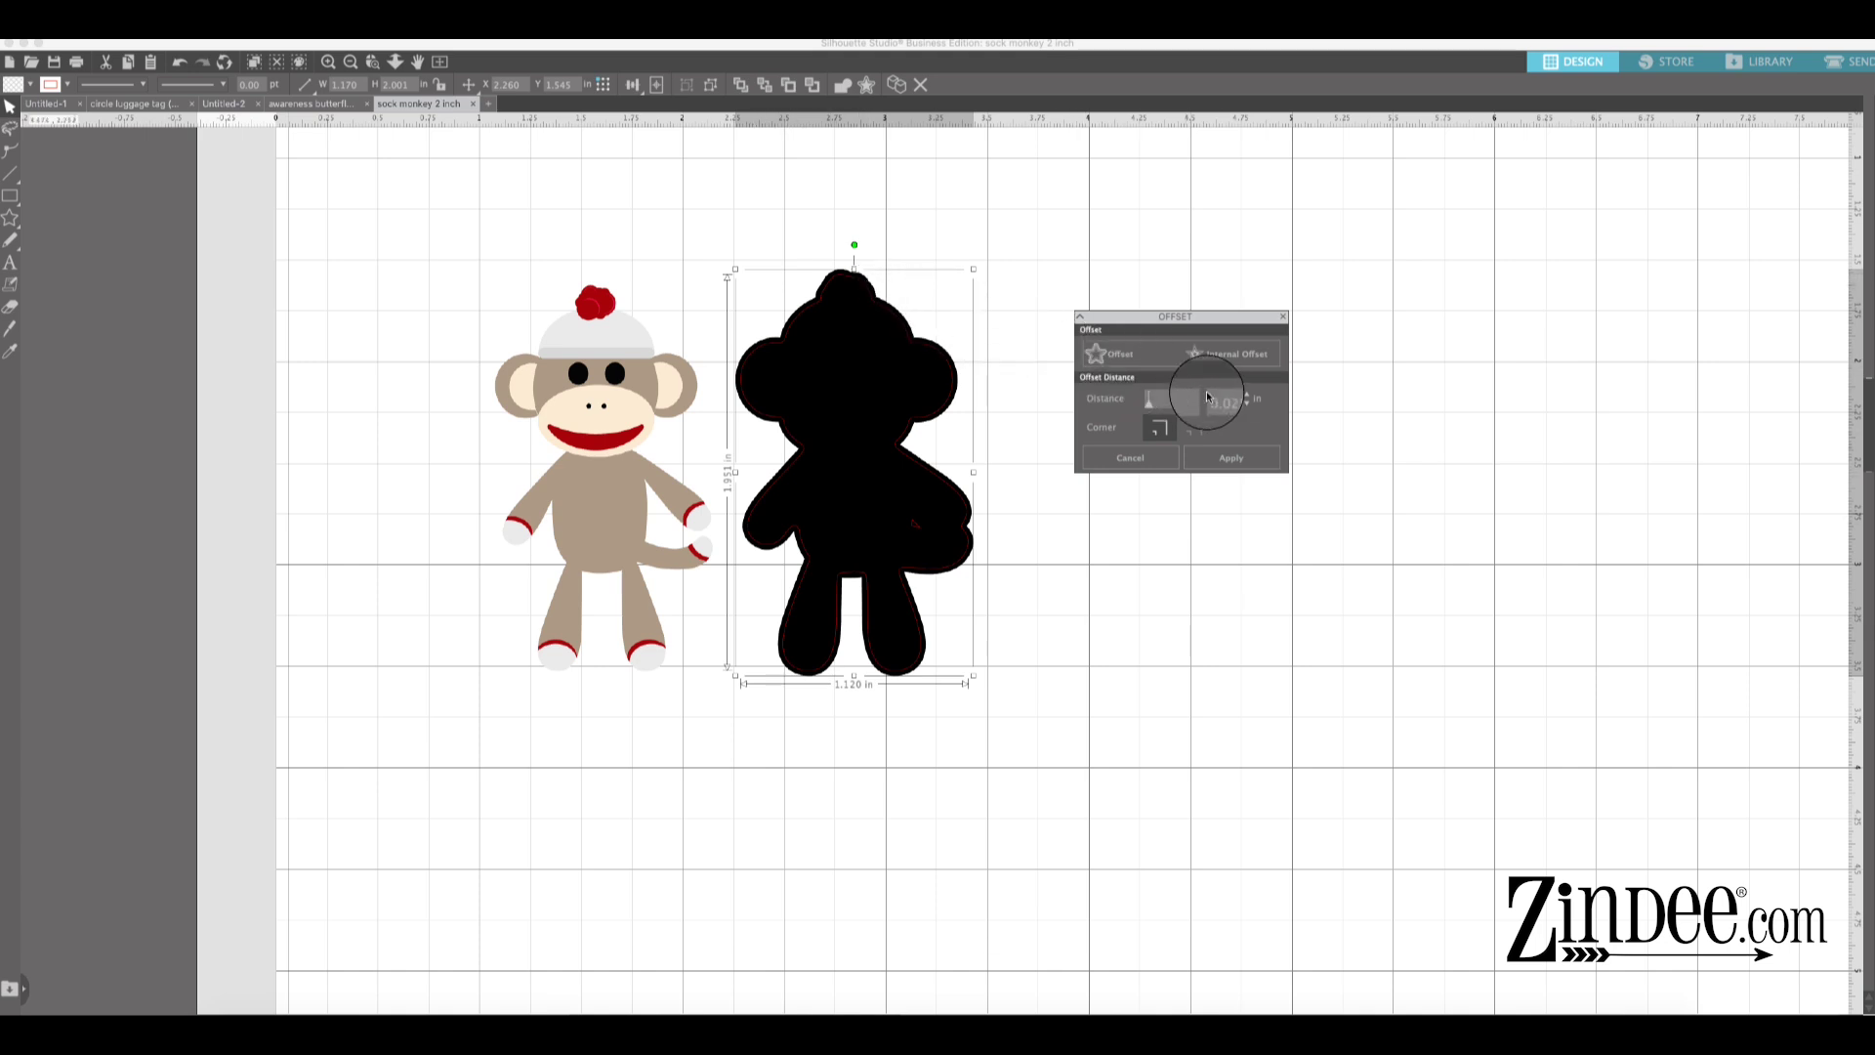
pyautogui.click(1247, 404)
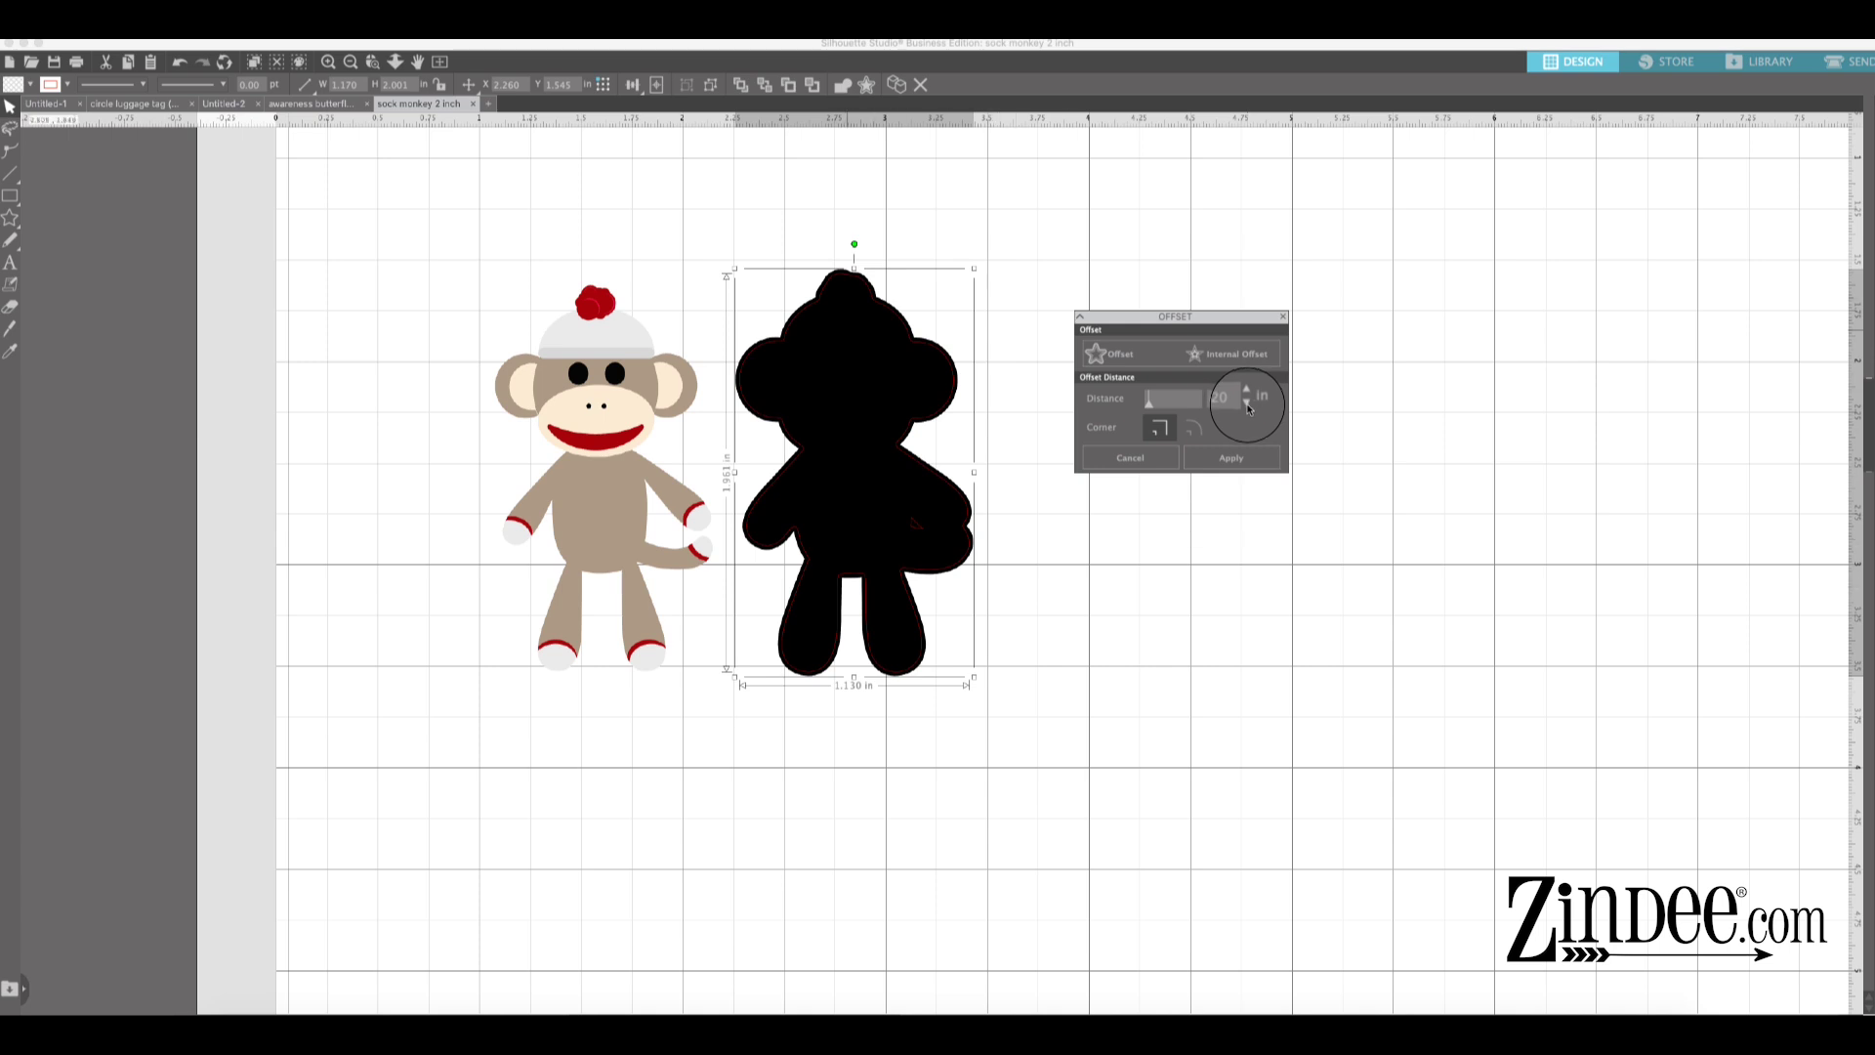
pyautogui.click(1244, 467)
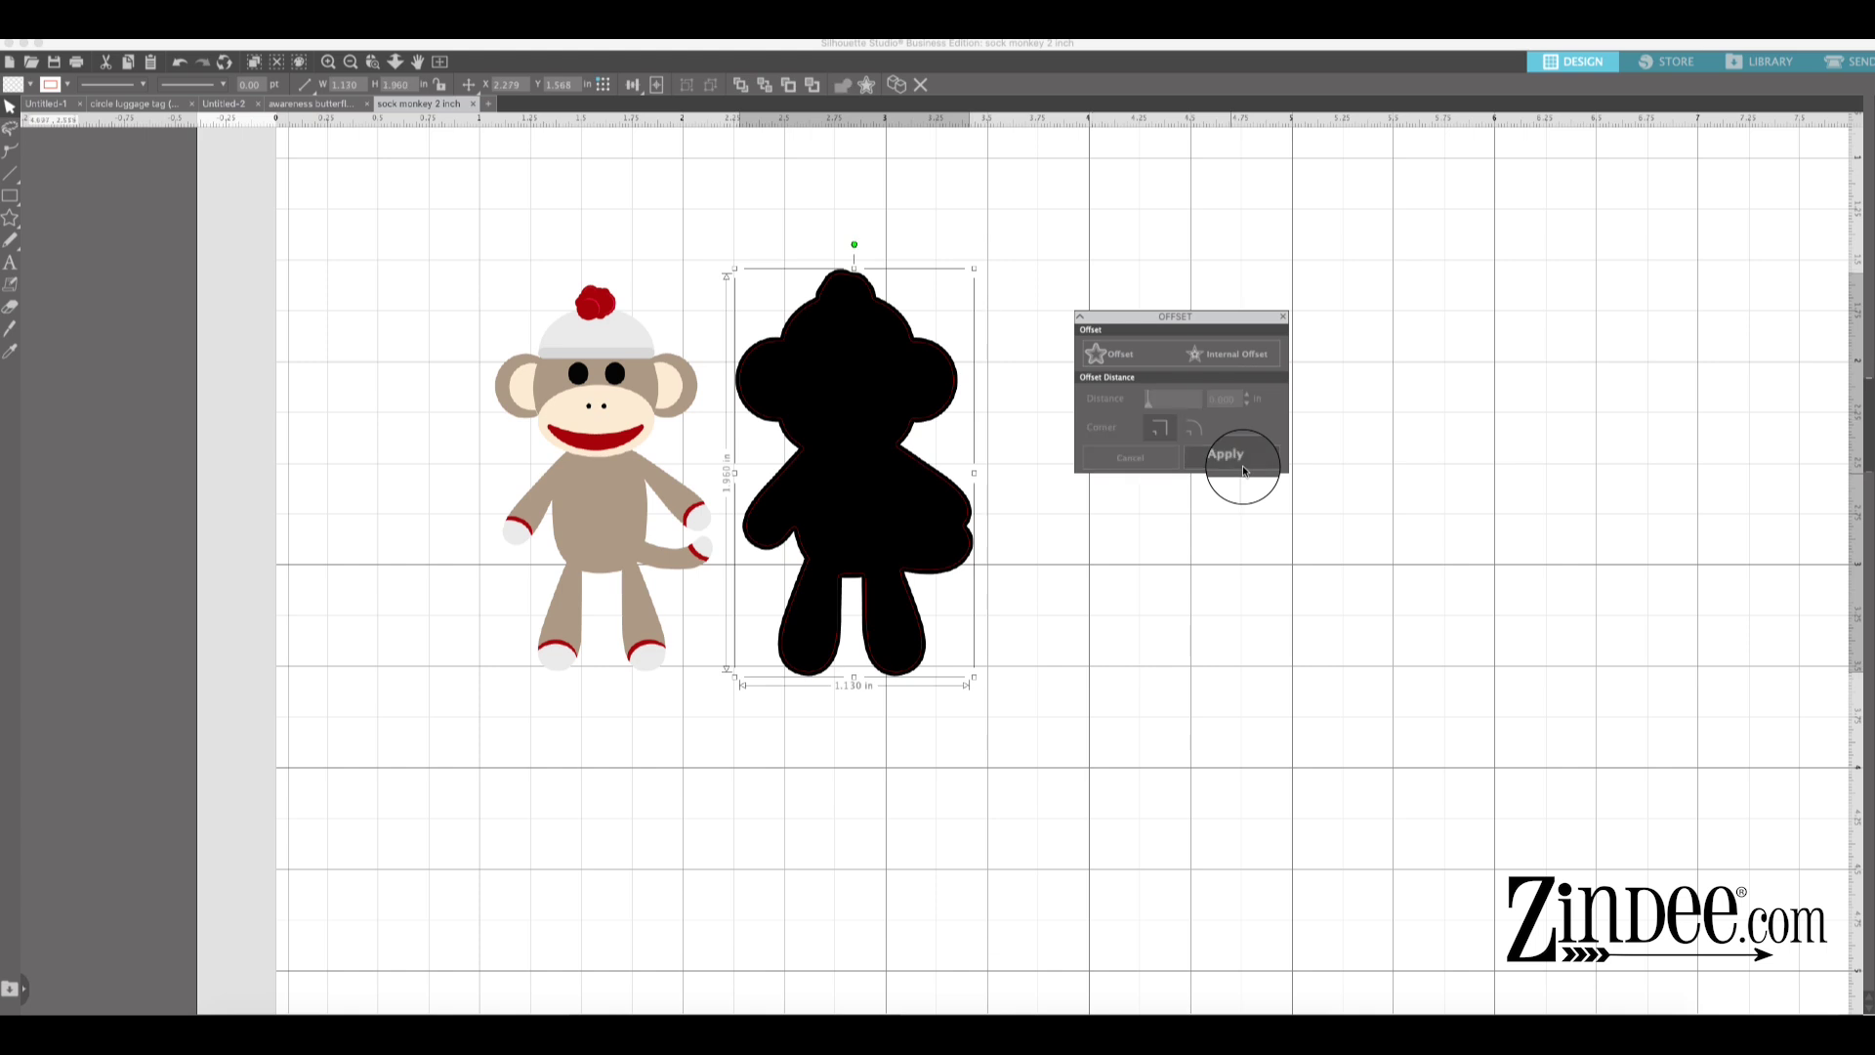
# - Move the black offset shape aside and place the red outline shape between monkey and silhouette
pyautogui.moveTo(1155, 319); pyautogui.dragTo(1615, 186)
pyautogui.click(846, 378)
pyautogui.moveTo(846, 378); pyautogui.dragTo(1189, 379)
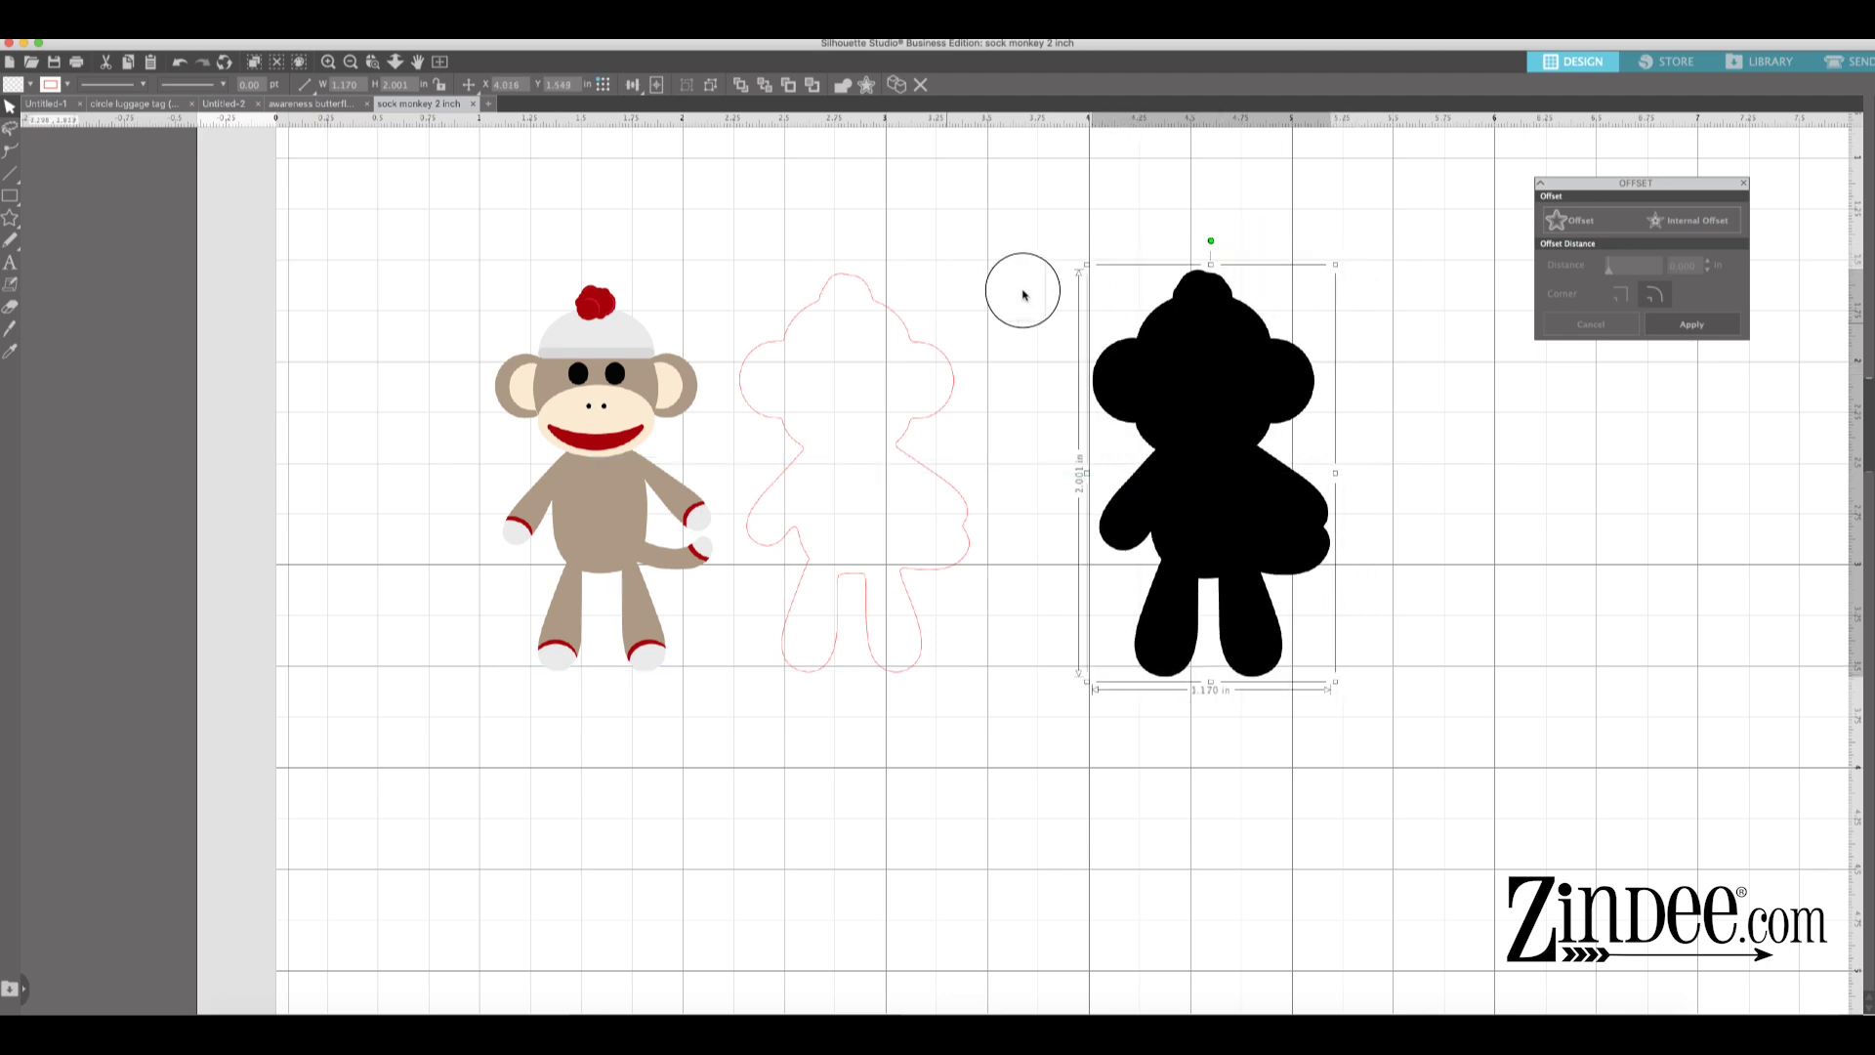
pyautogui.click(954, 368)
pyautogui.click(908, 428)
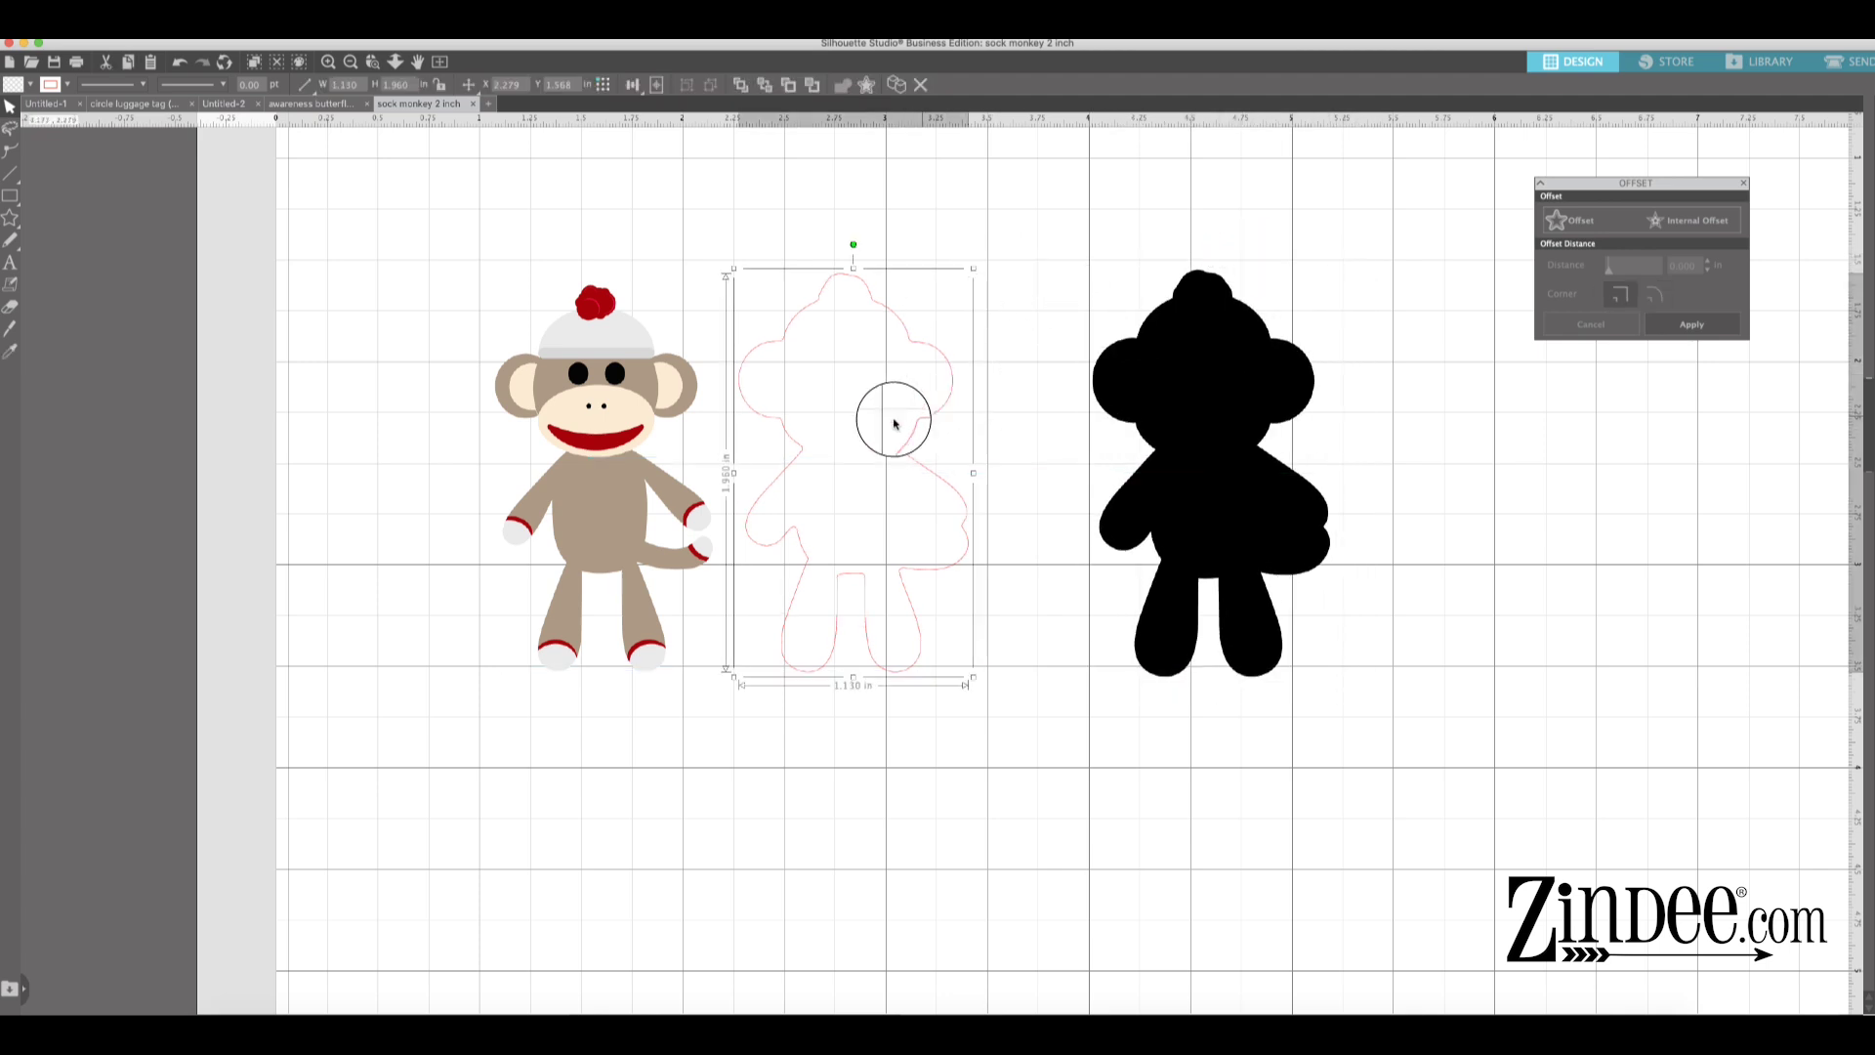
pyautogui.moveTo(888, 419); pyautogui.dragTo(971, 391)
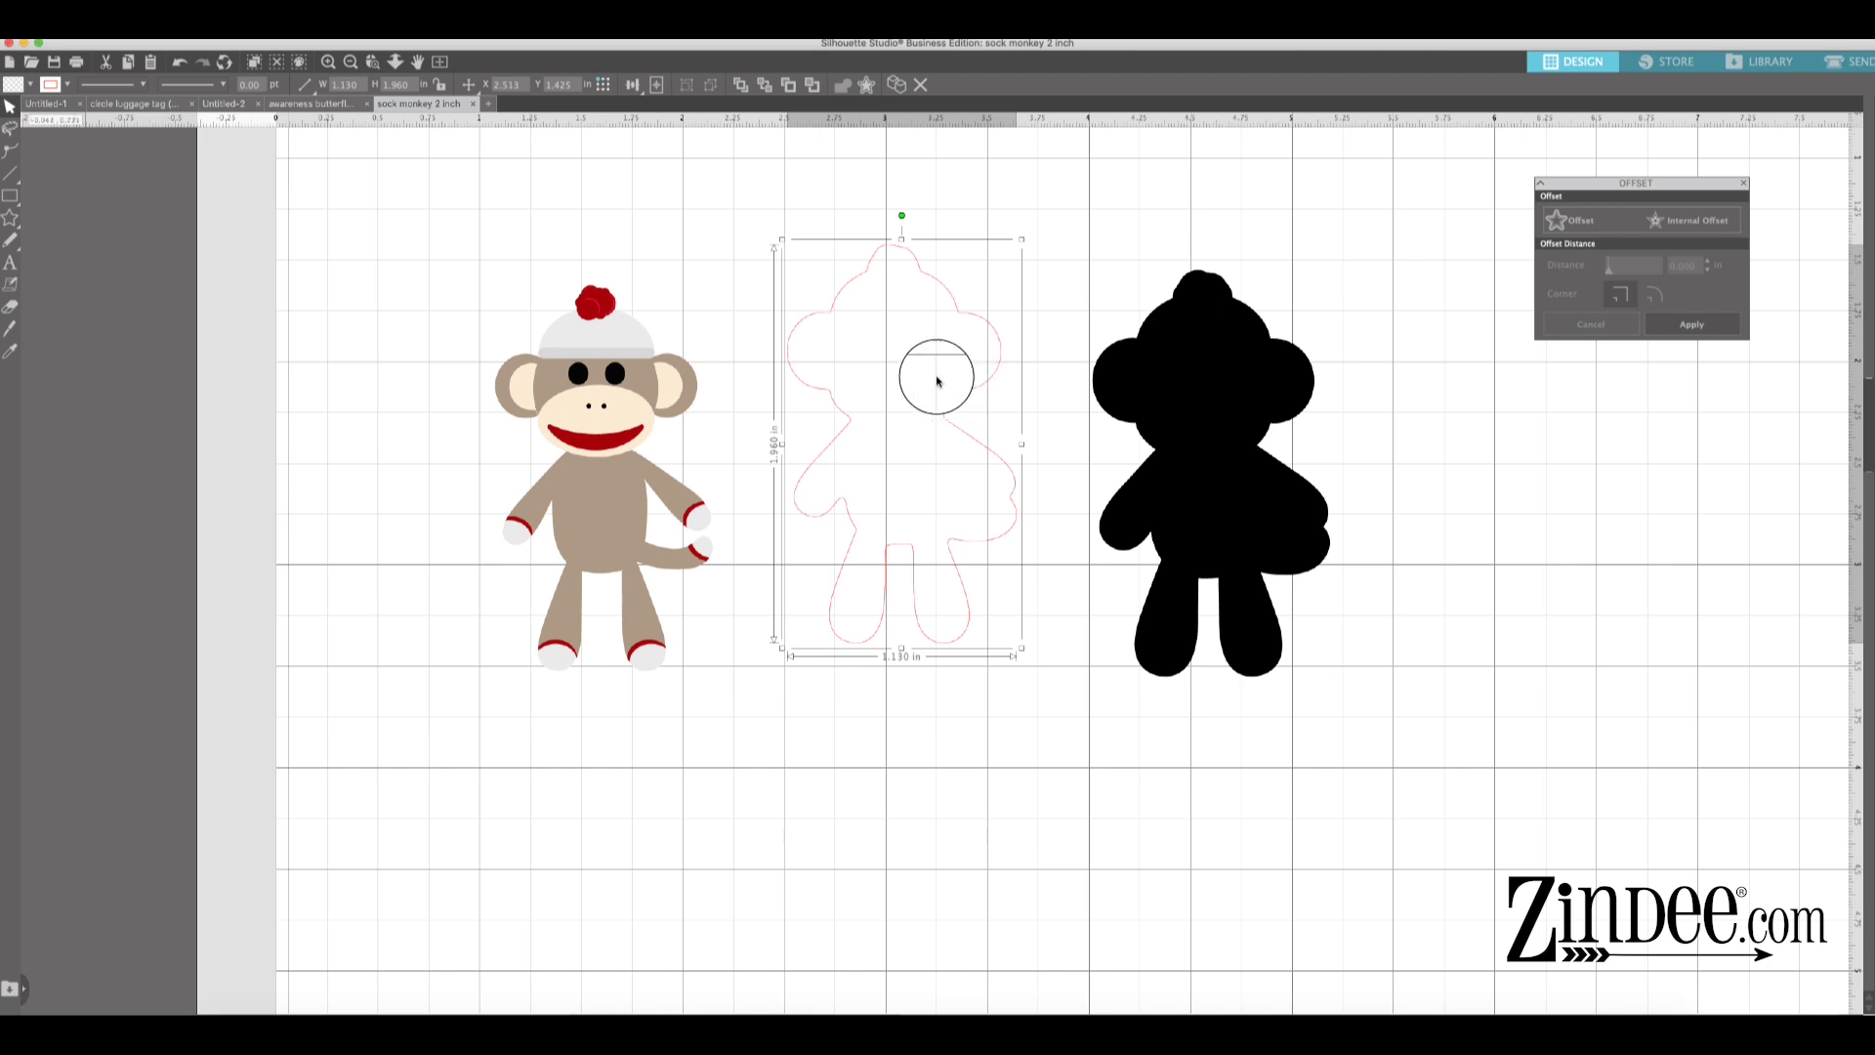
# - Fill the outline black, send it behind the colour monkey, and erase the left-arm gap
pyautogui.click(30, 86)
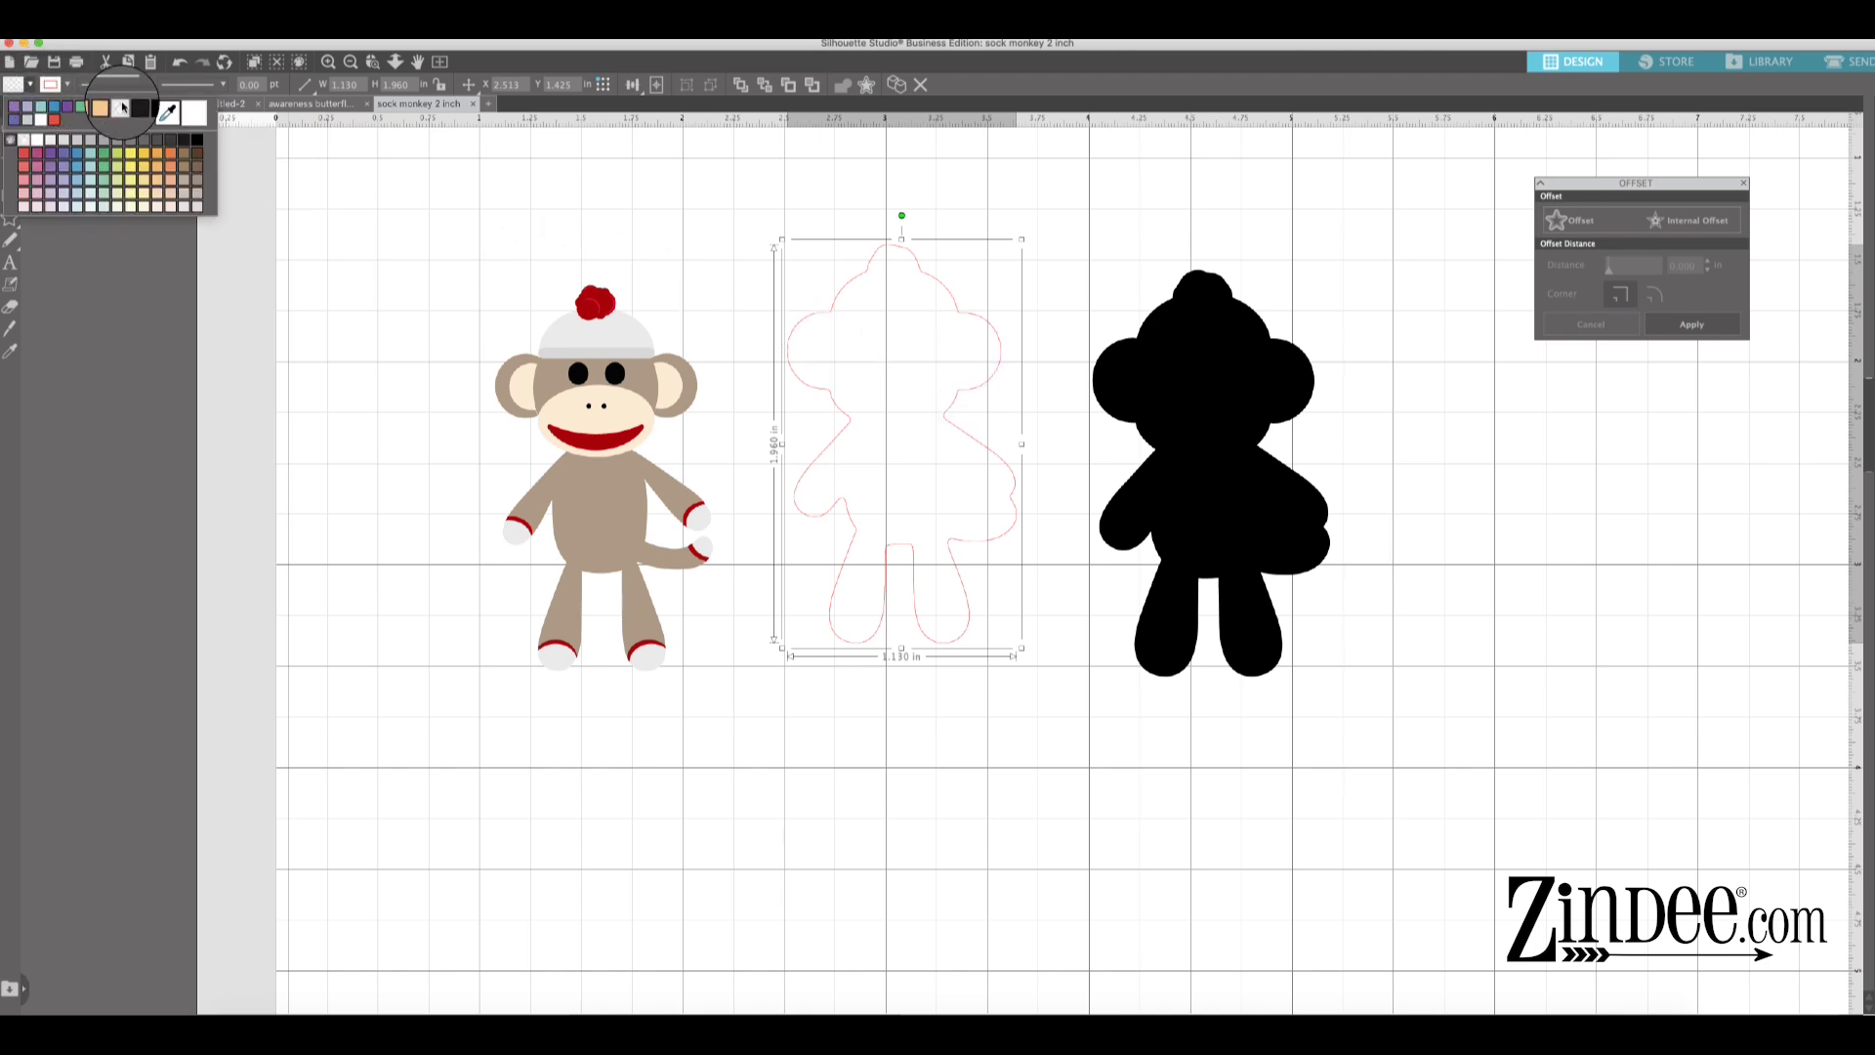
pyautogui.click(190, 140)
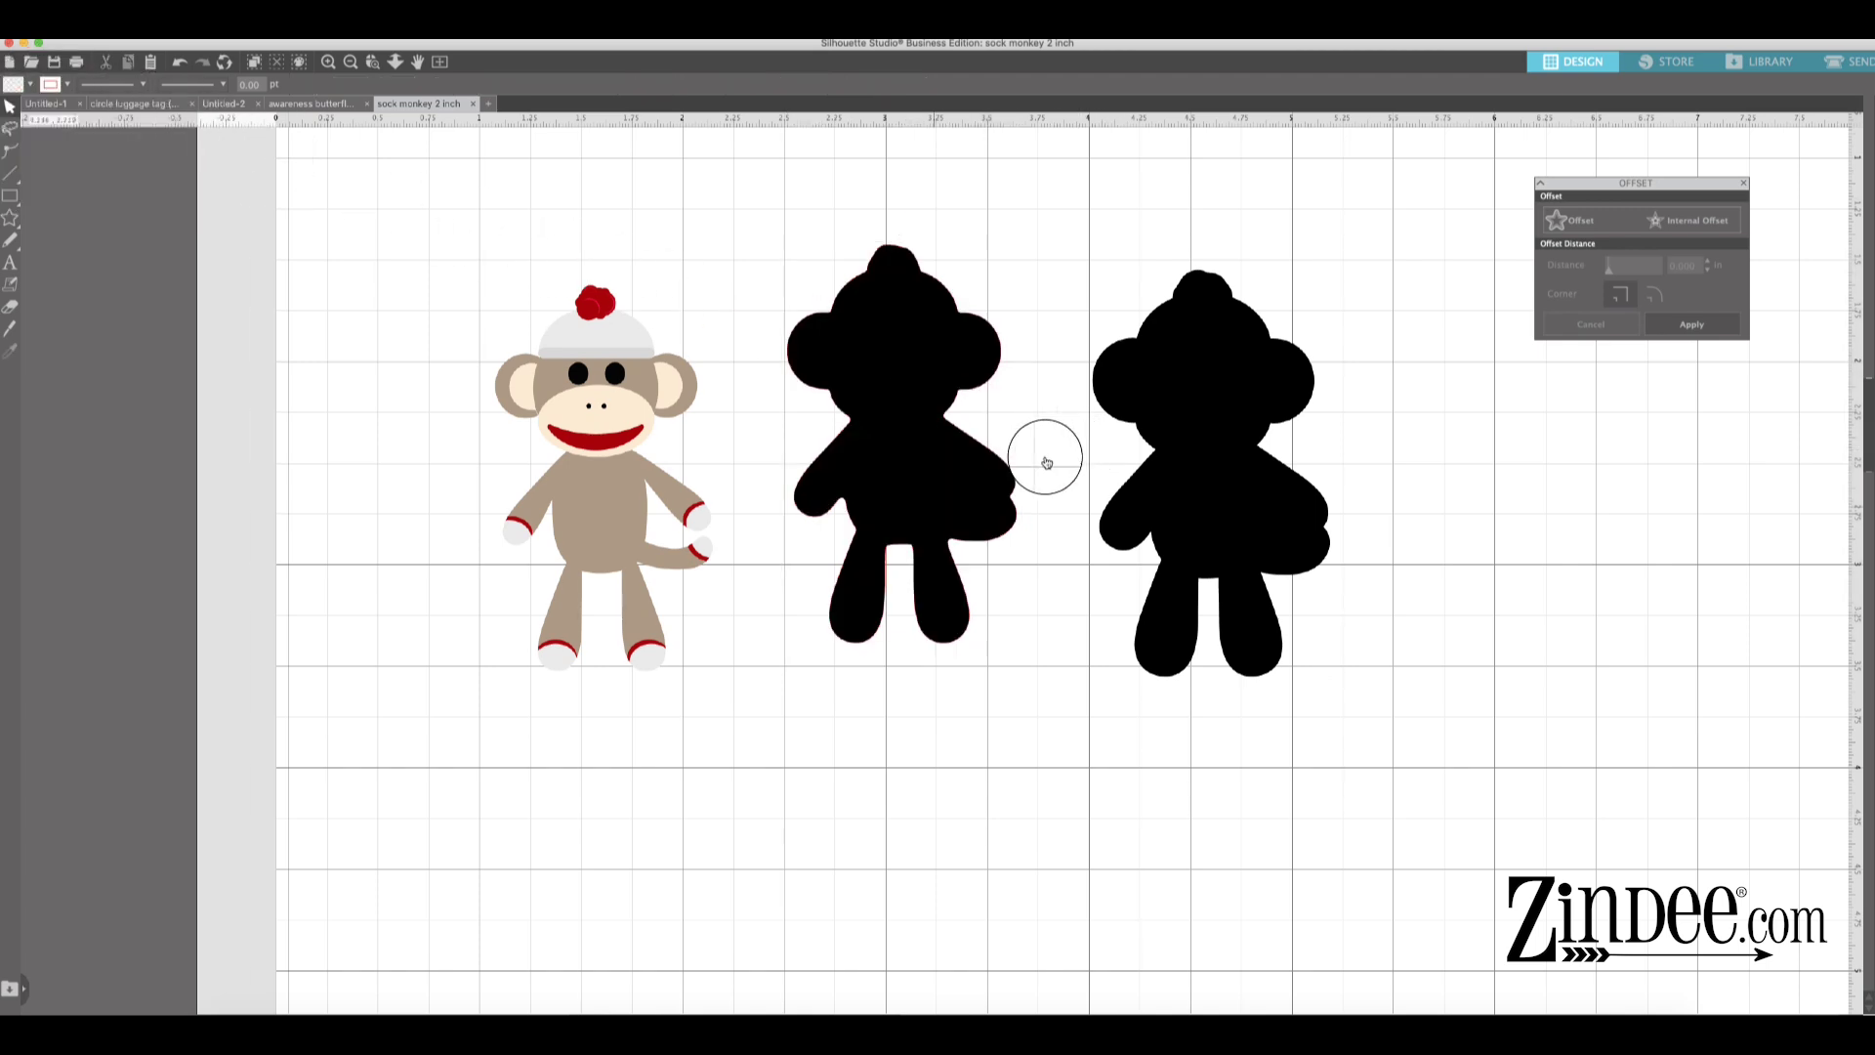
pyautogui.moveTo(914, 489); pyautogui.dragTo(622, 523)
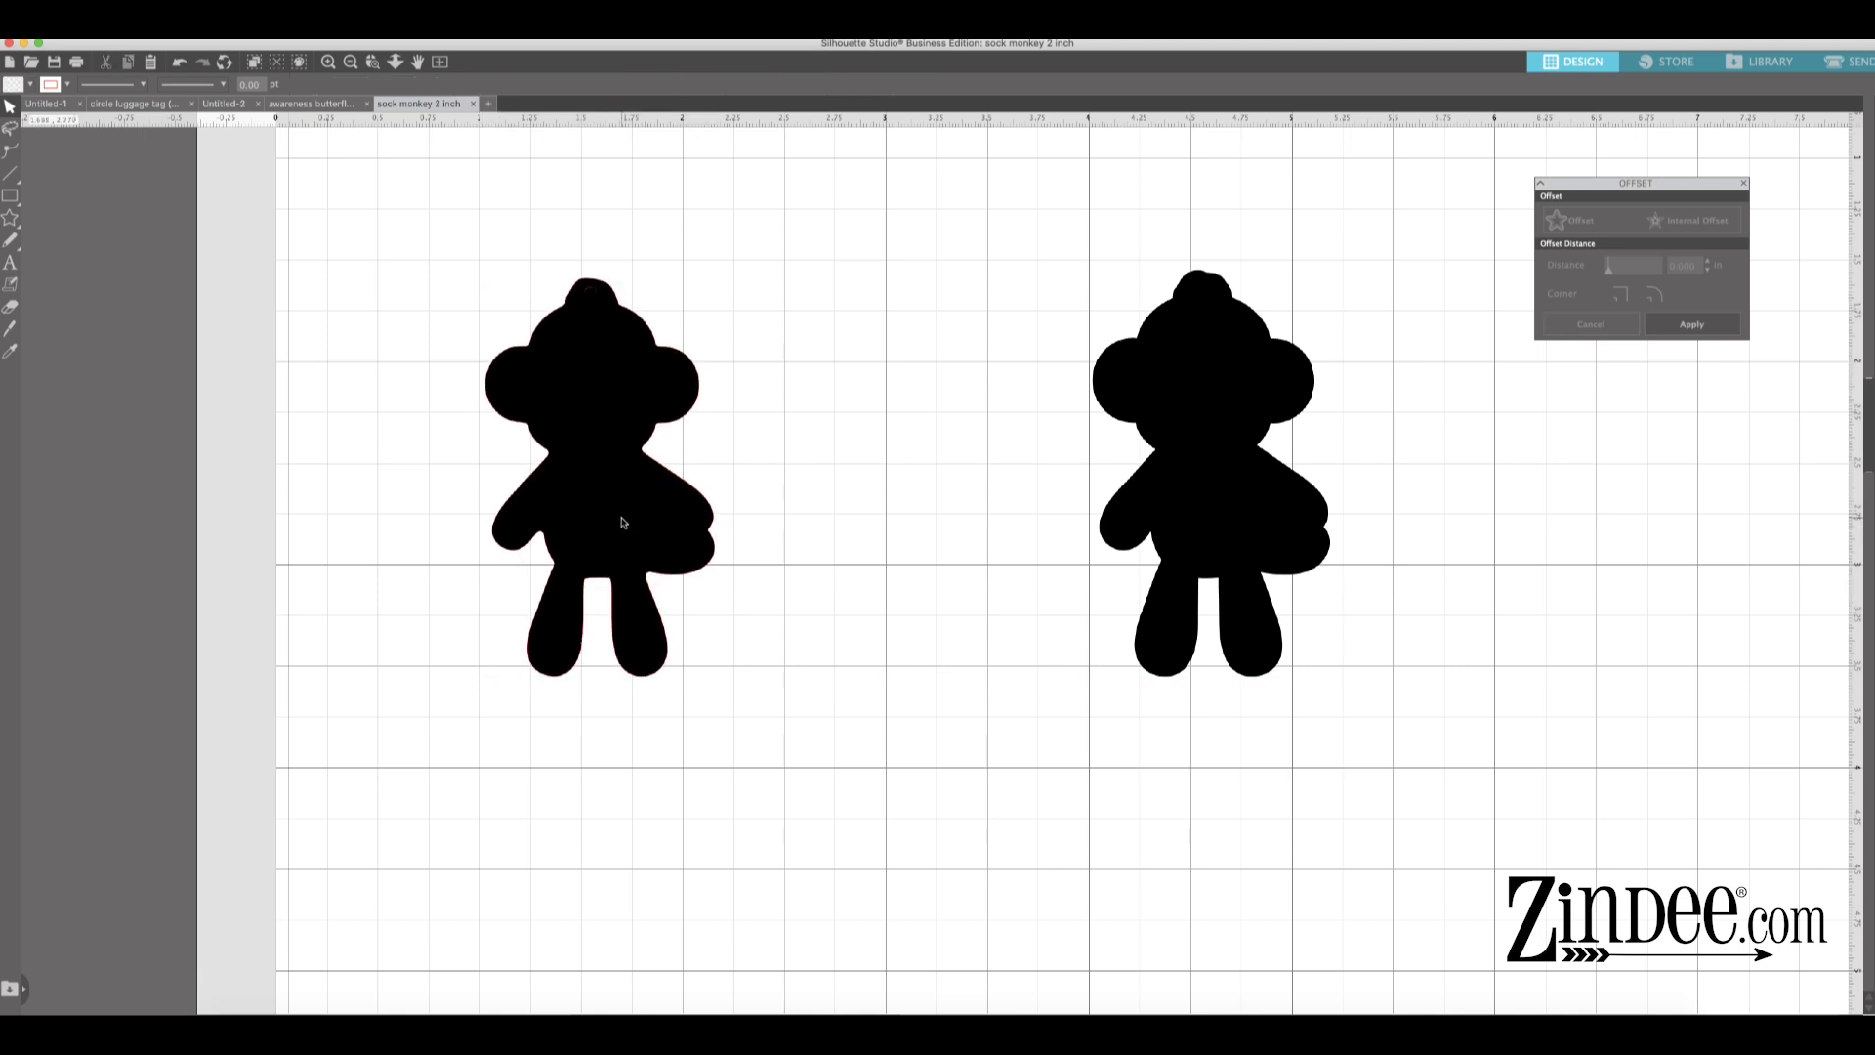
pyautogui.rightClick(640, 552)
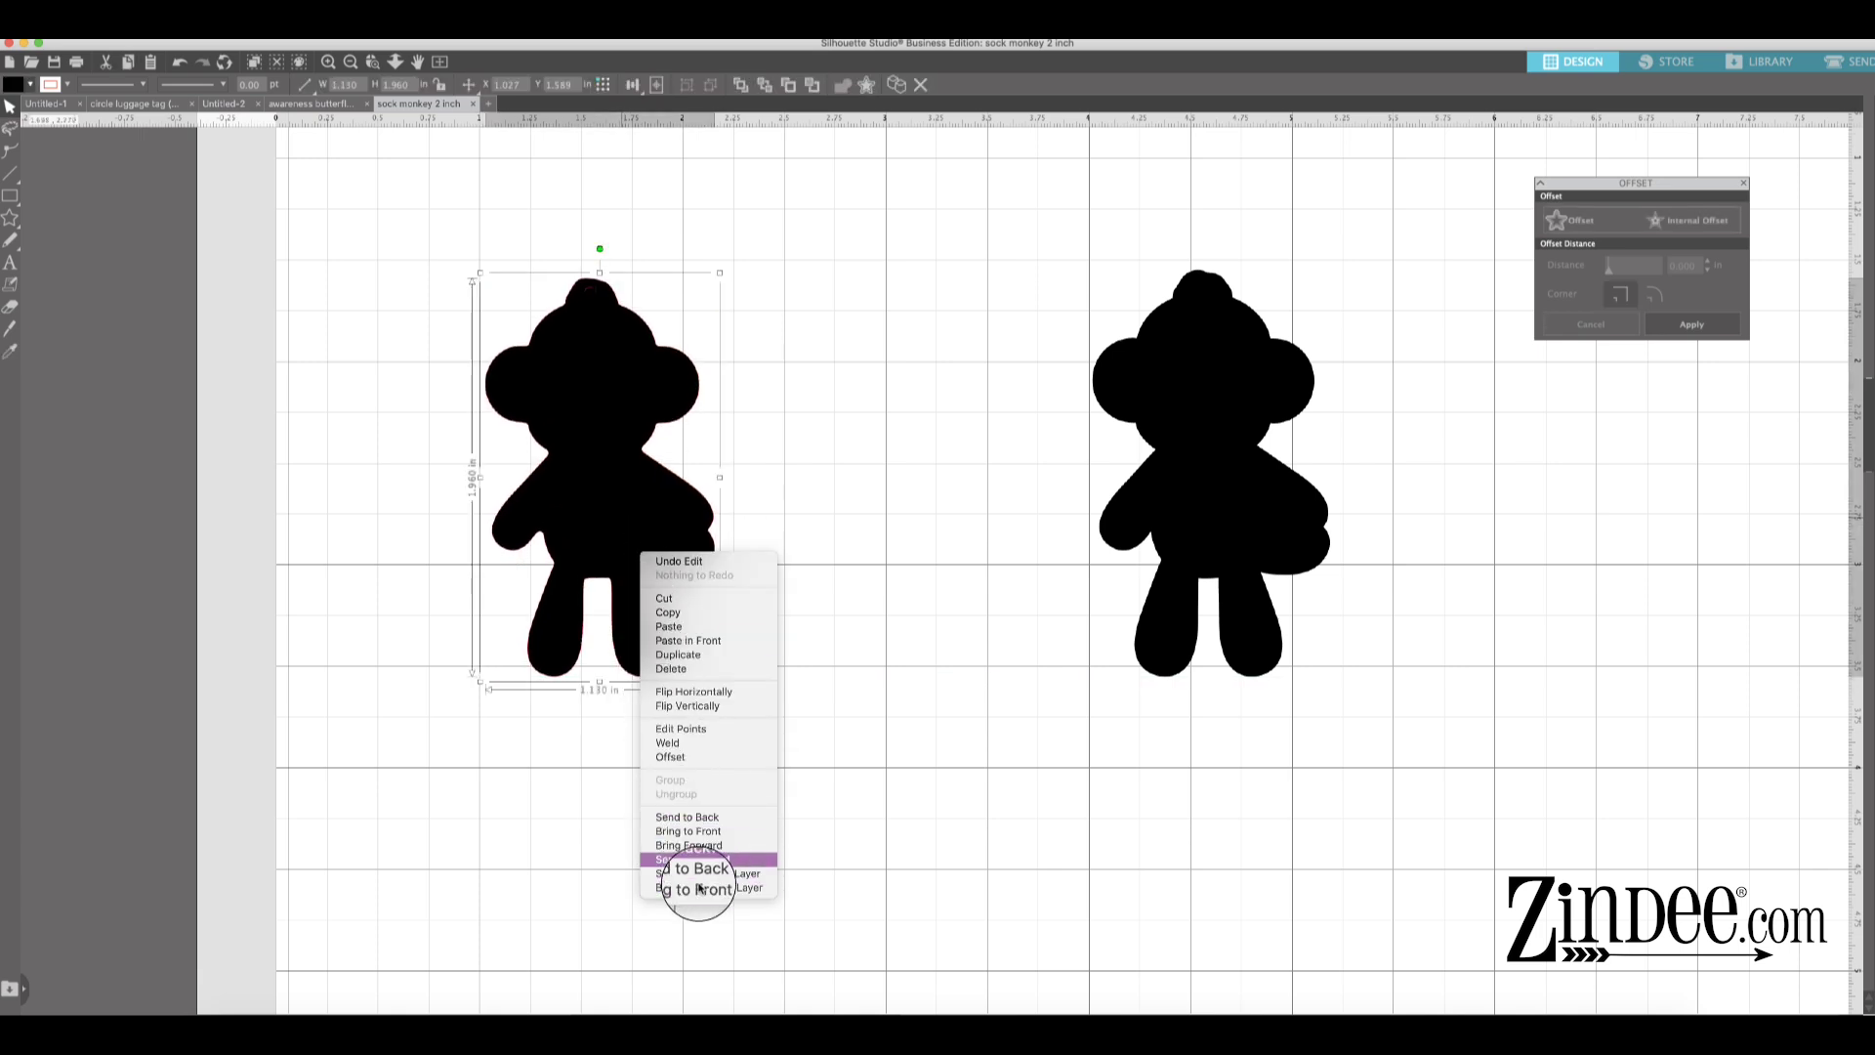
pyautogui.click(705, 816)
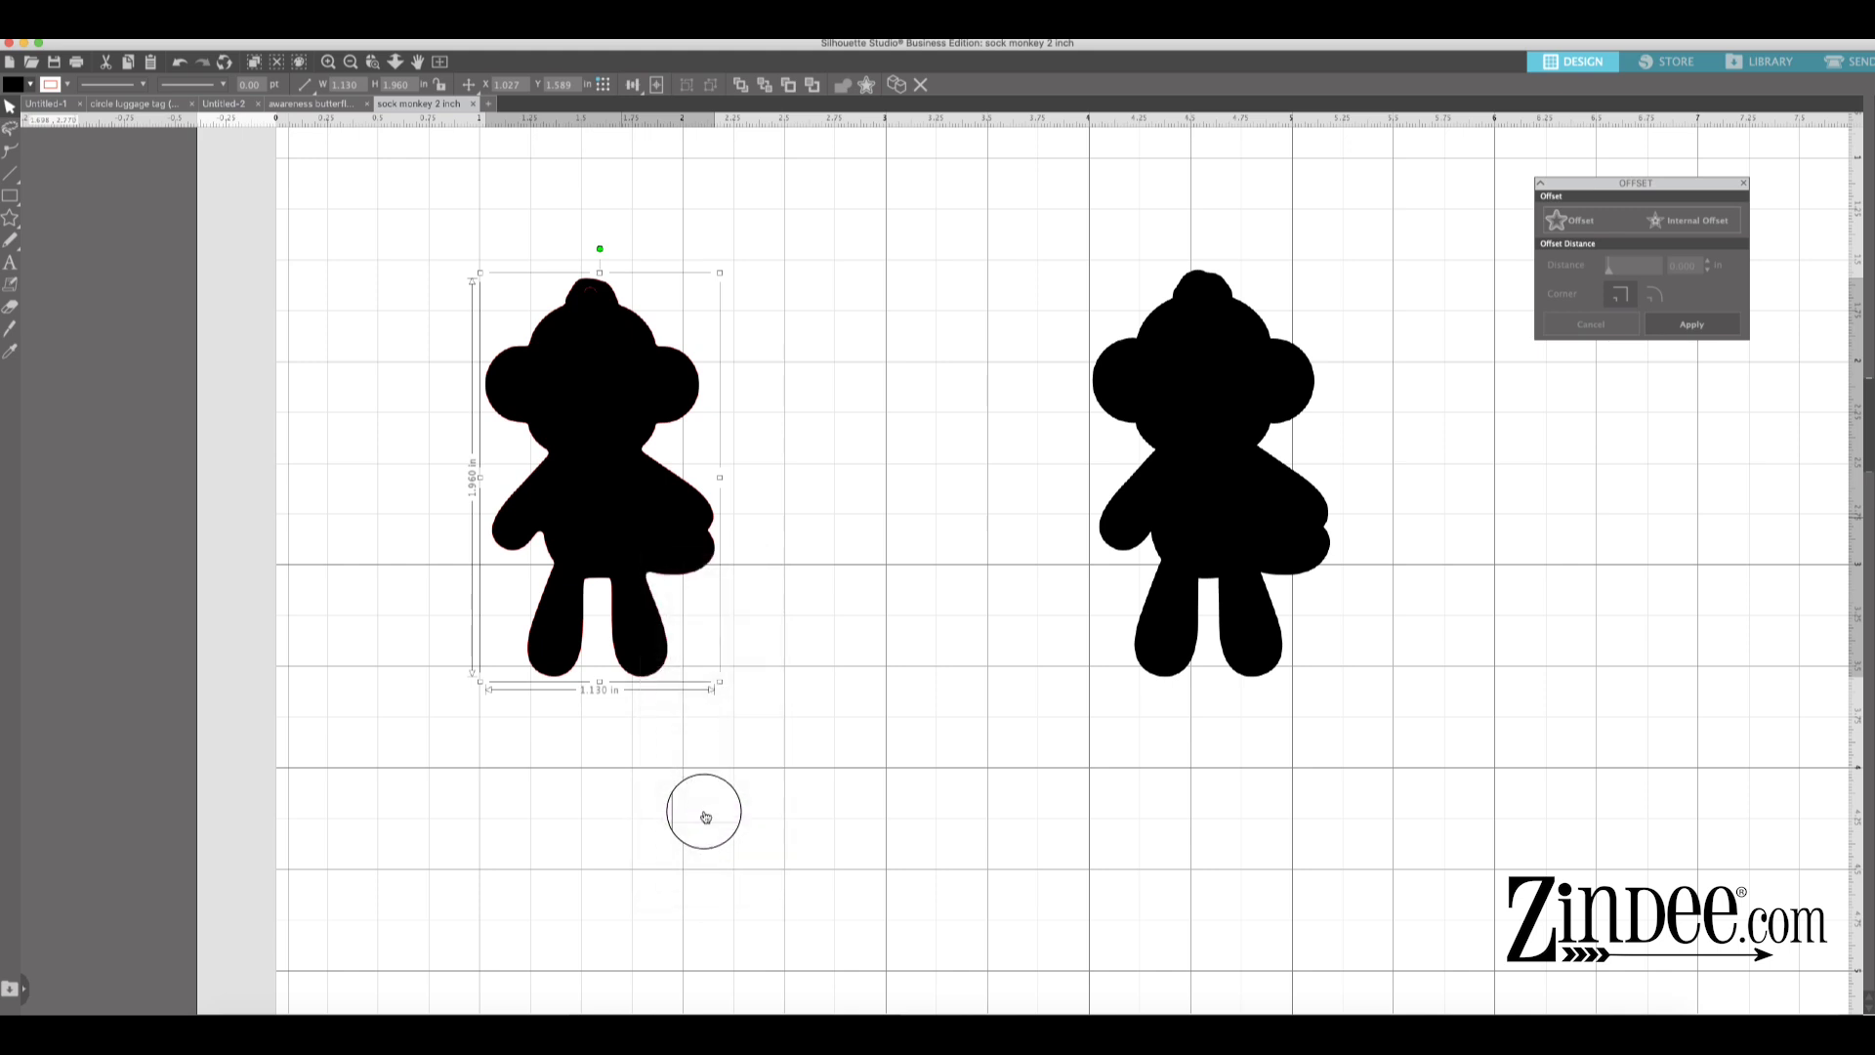
pyautogui.moveTo(676, 540); pyautogui.dragTo(681, 541)
pyautogui.click(923, 521)
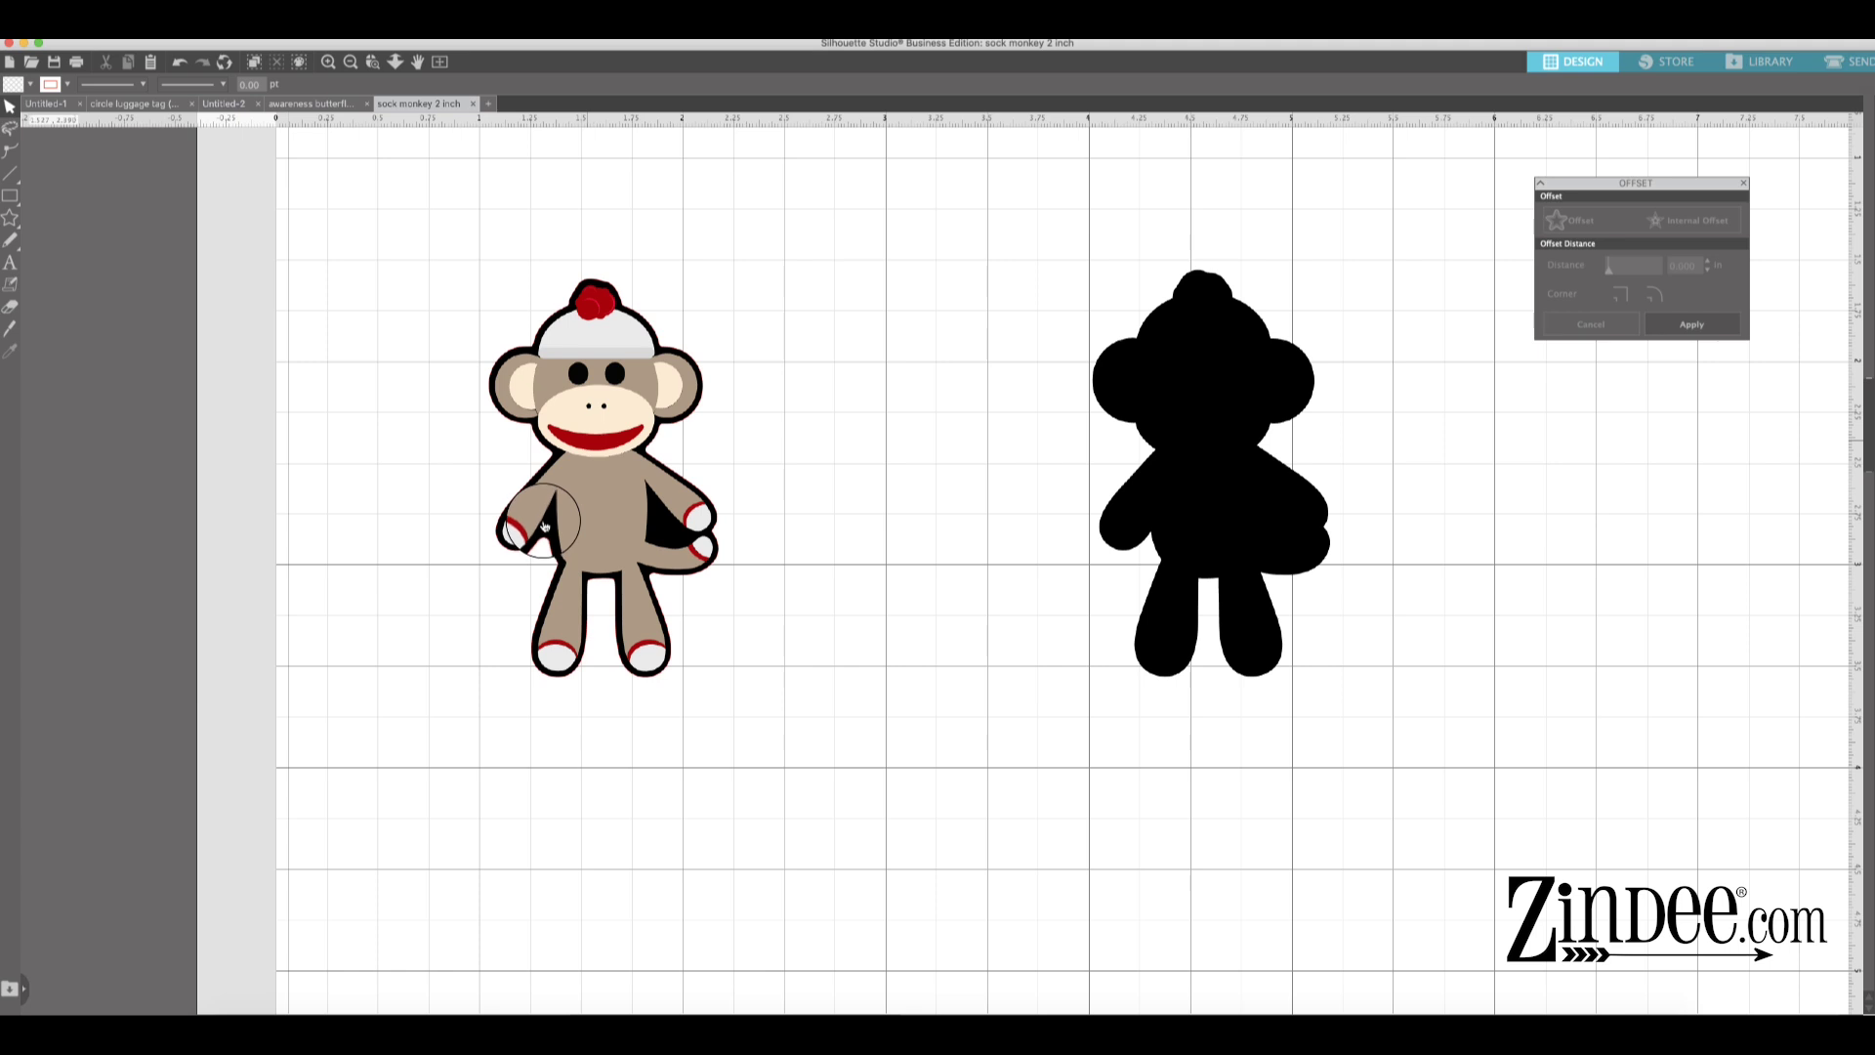
pyautogui.moveTo(545, 526); pyautogui.dragTo(552, 477)
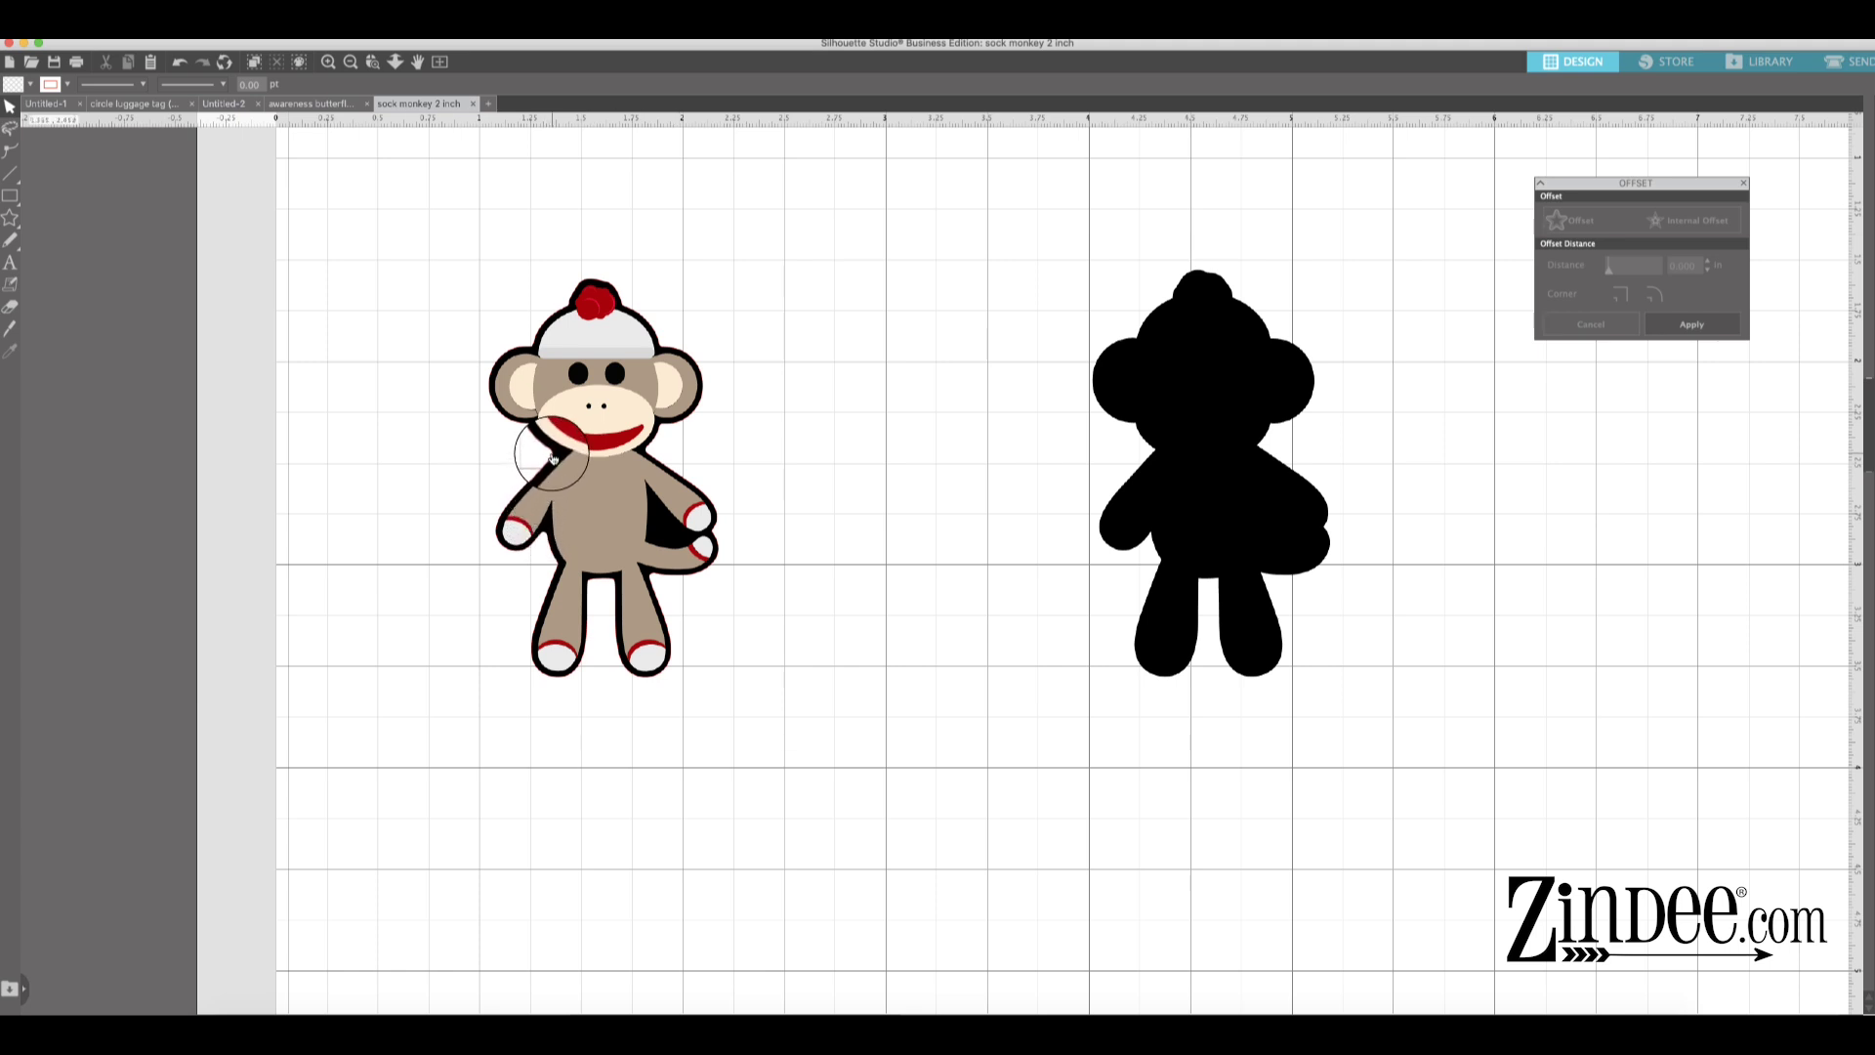
# - Rearrange the black silhouettes and drag the backing out to the lower right of the monkey
pyautogui.click(1212, 526)
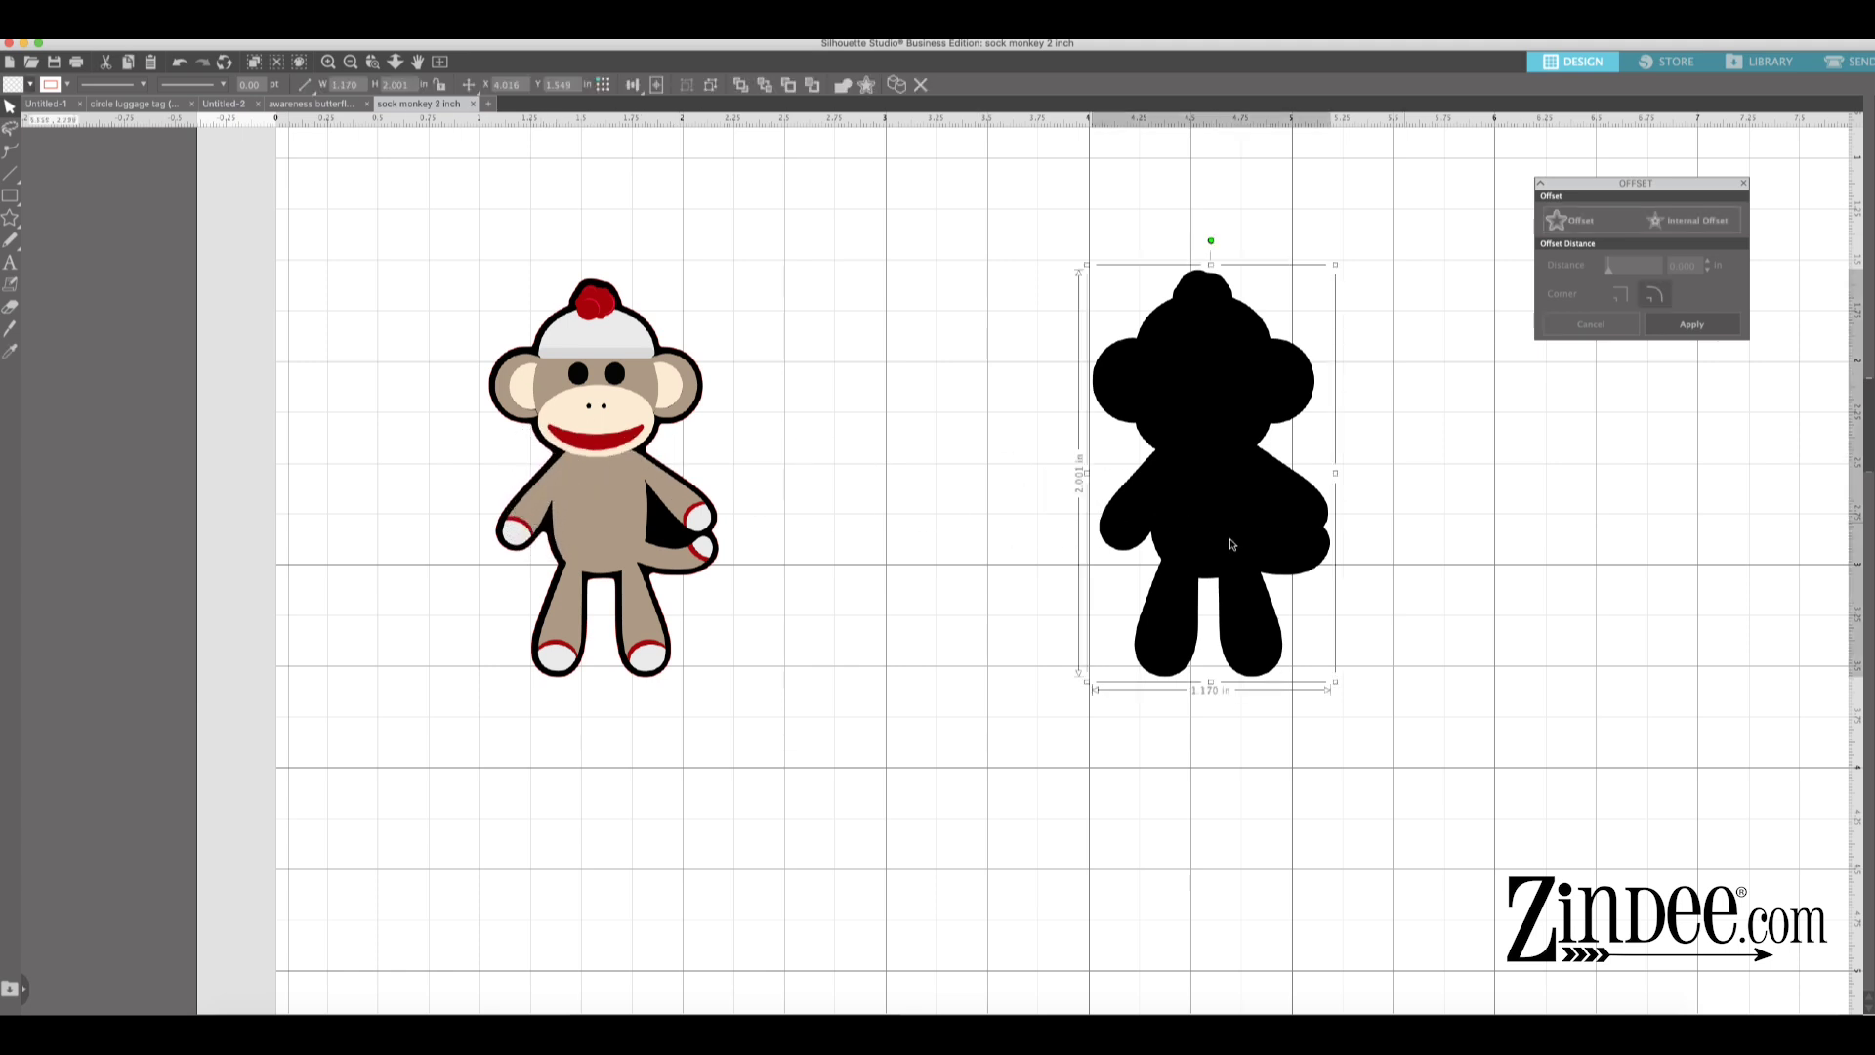
pyautogui.moveTo(1232, 544); pyautogui.dragTo(983, 553)
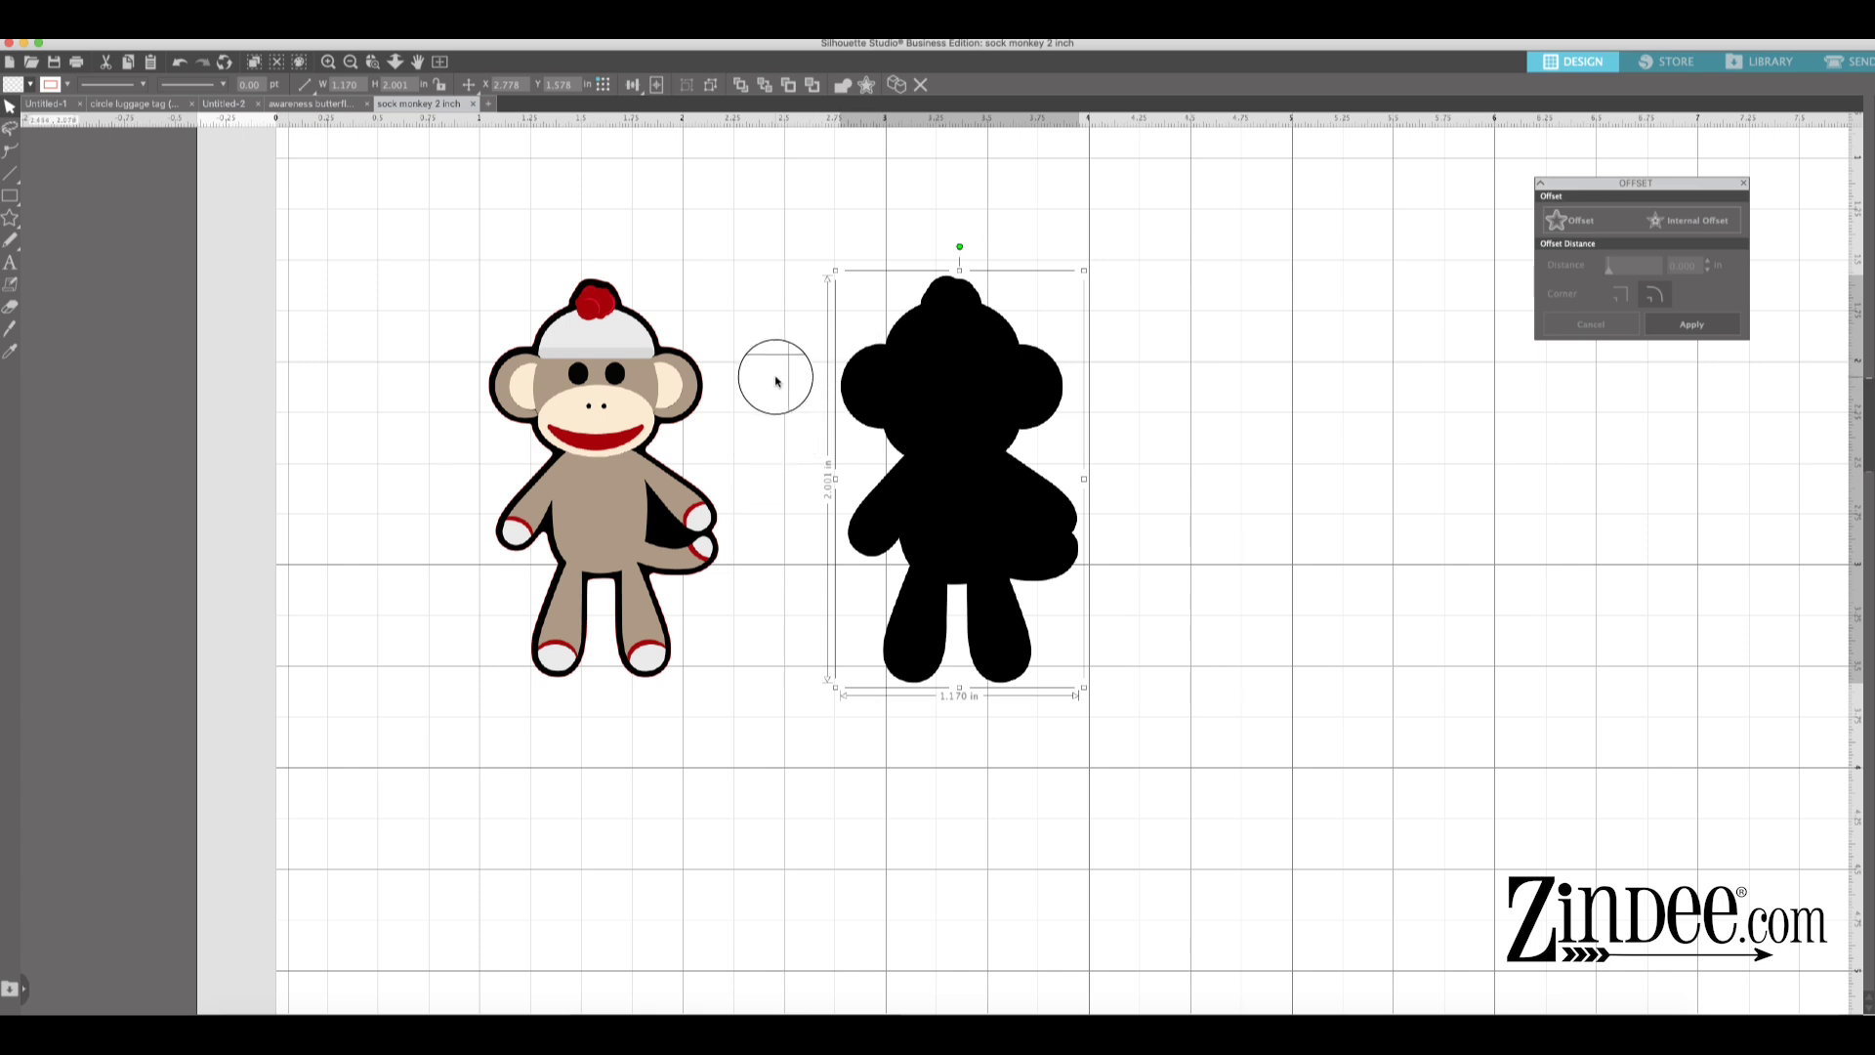
pyautogui.click(779, 377)
pyautogui.click(988, 498)
pyautogui.moveTo(988, 498); pyautogui.dragTo(1433, 498)
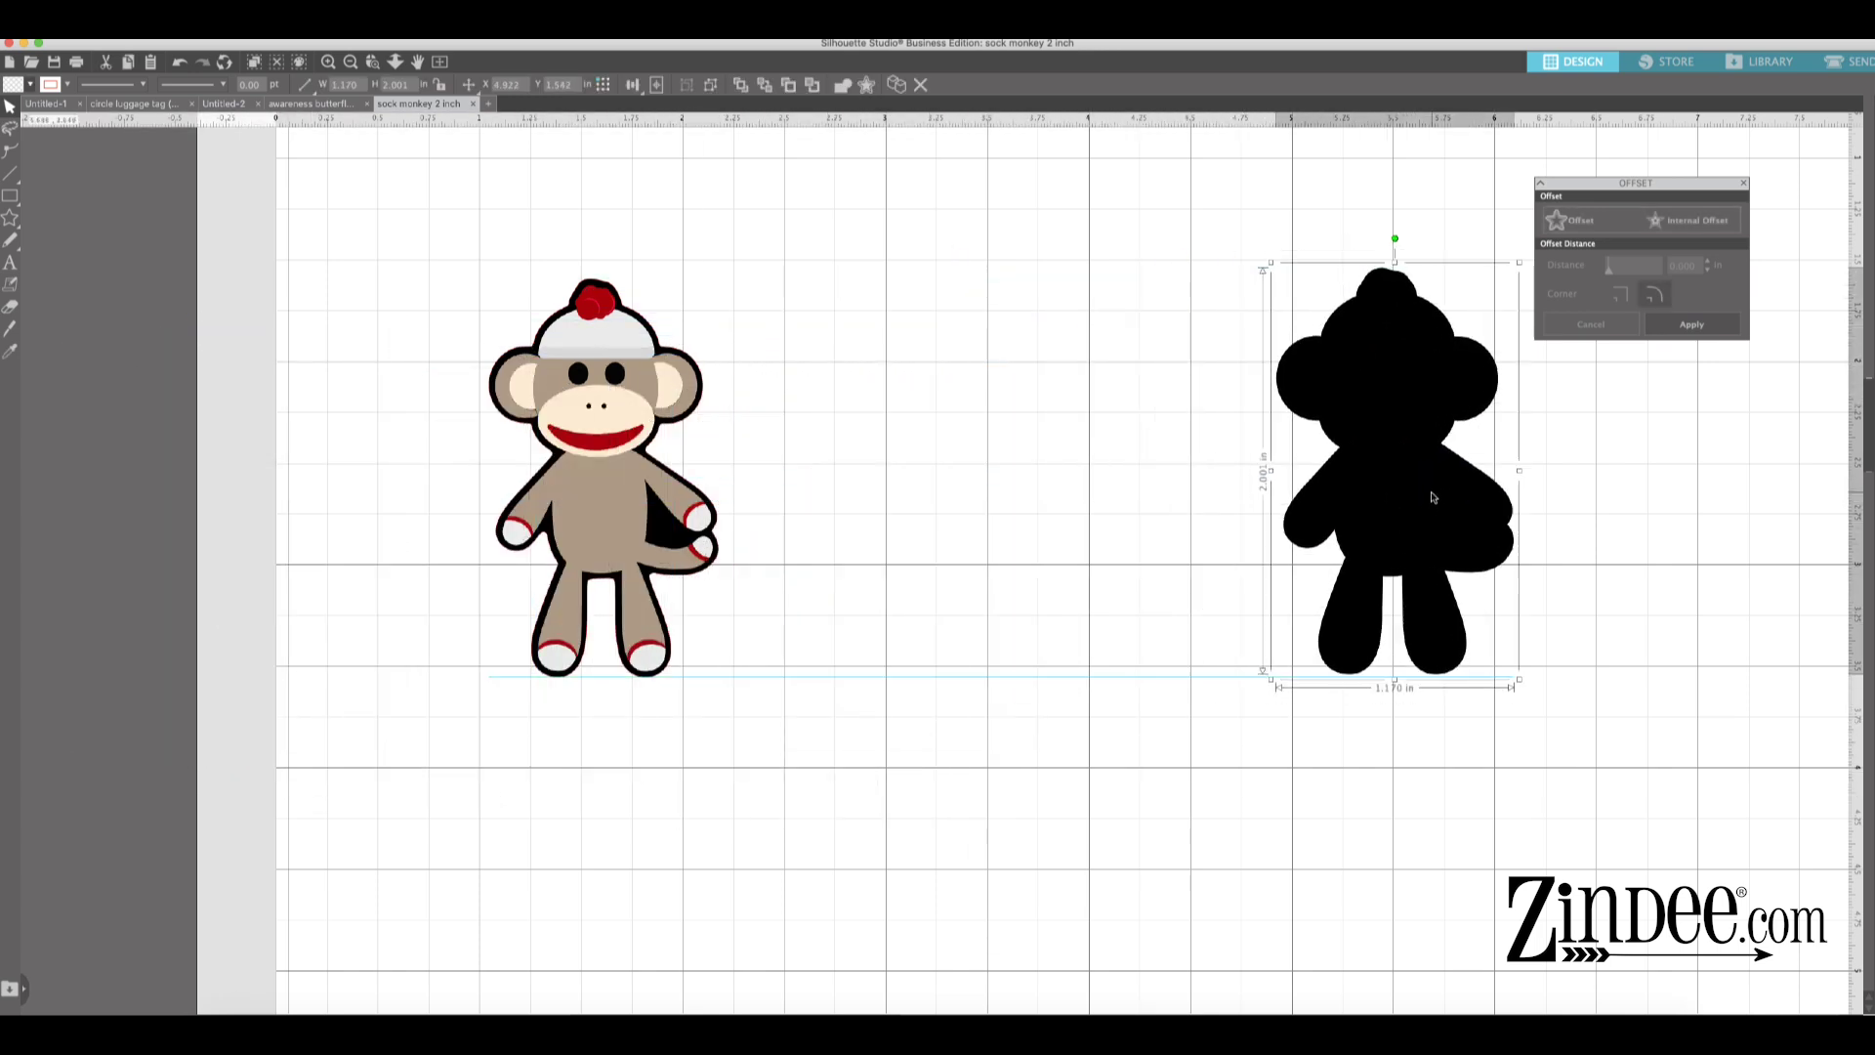
pyautogui.click(985, 523)
pyautogui.click(667, 532)
pyautogui.moveTo(667, 535); pyautogui.dragTo(1242, 794)
pyautogui.click(1498, 766)
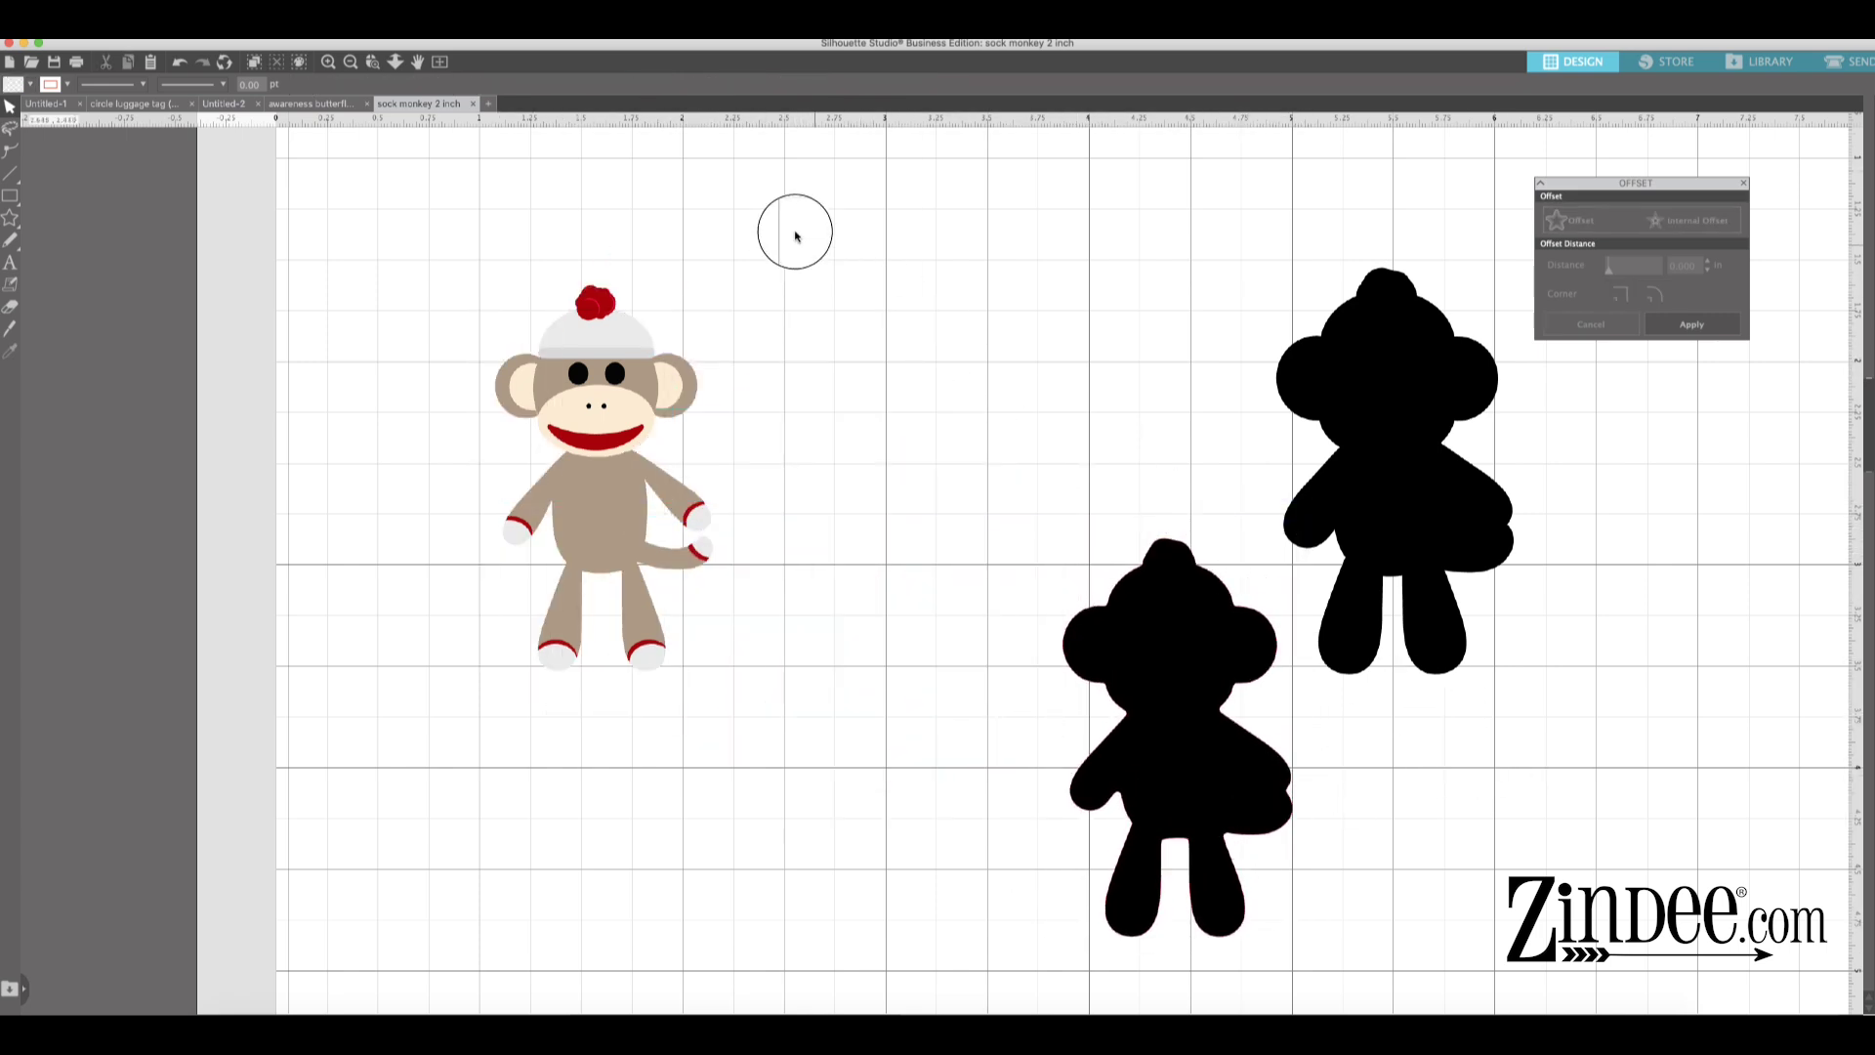
pyautogui.click(672, 381)
# - Duplicate the colour monkey, move the copy right, fill it black, and weld it
pyautogui.moveTo(643, 512); pyautogui.dragTo(504, 470)
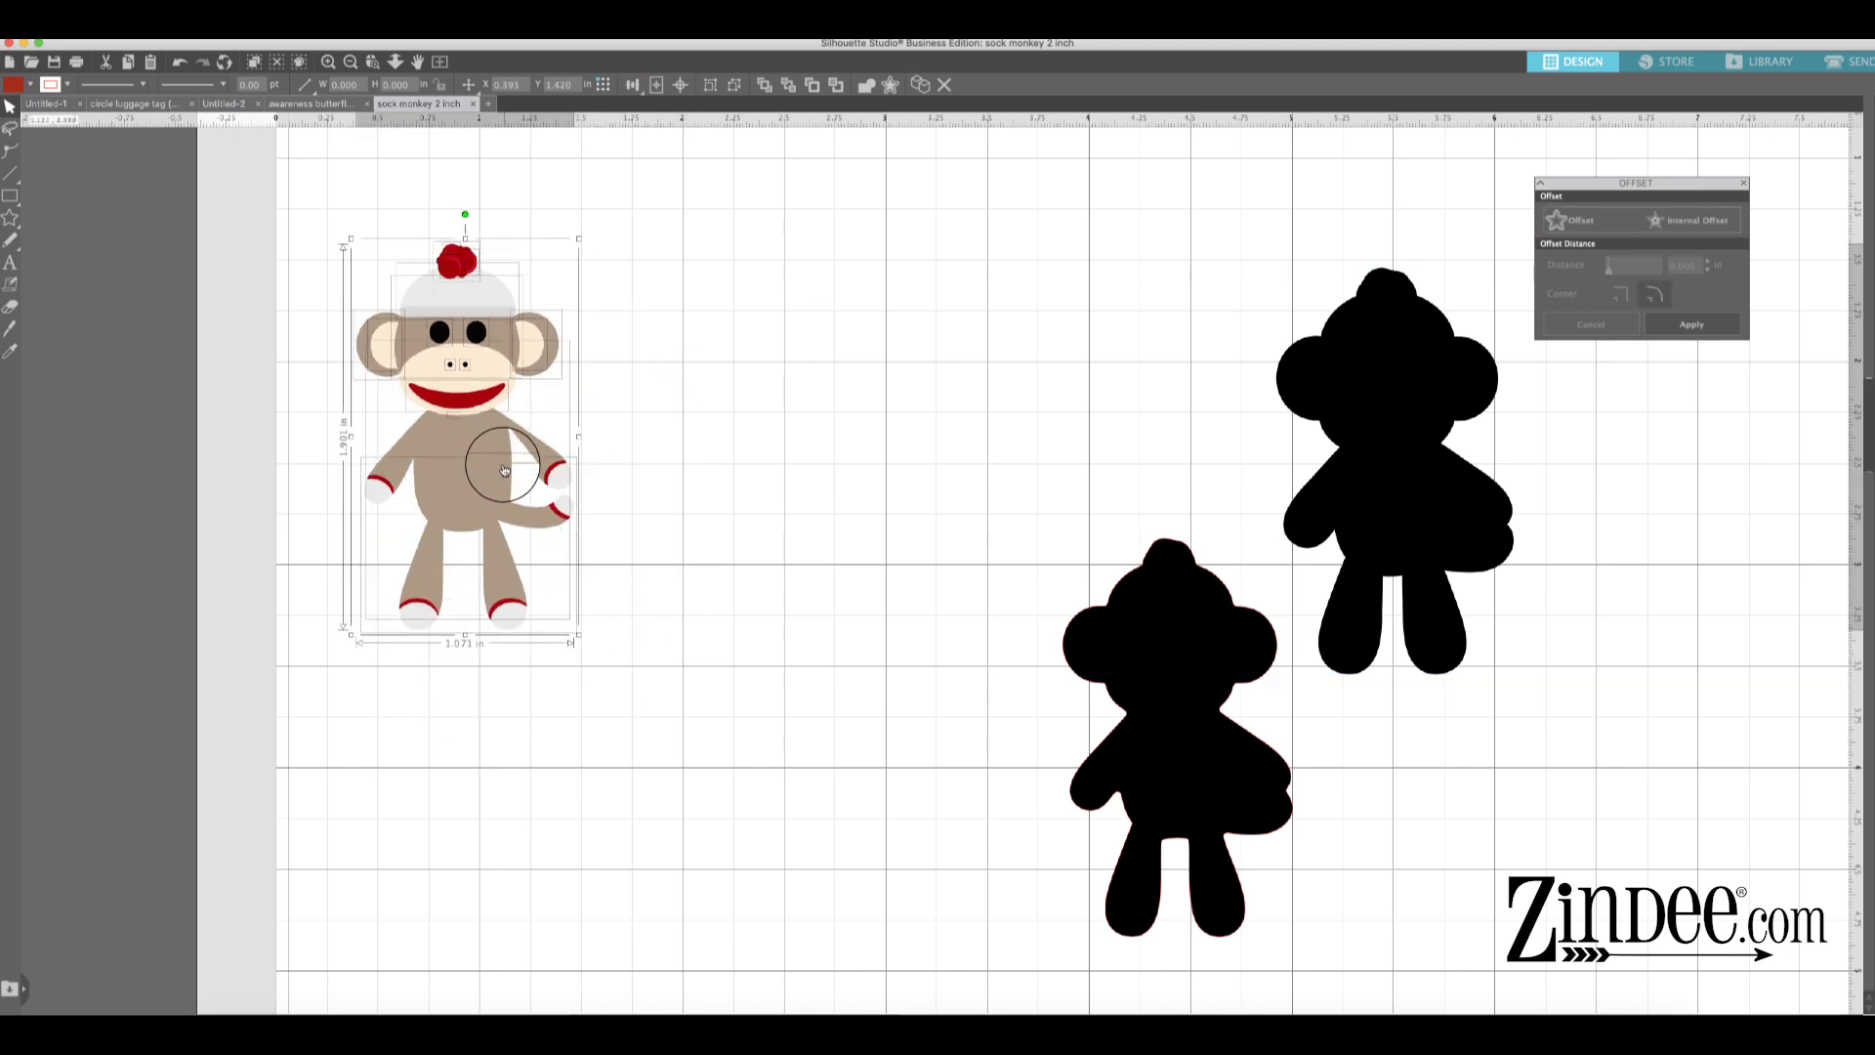
pyautogui.press('super+d')
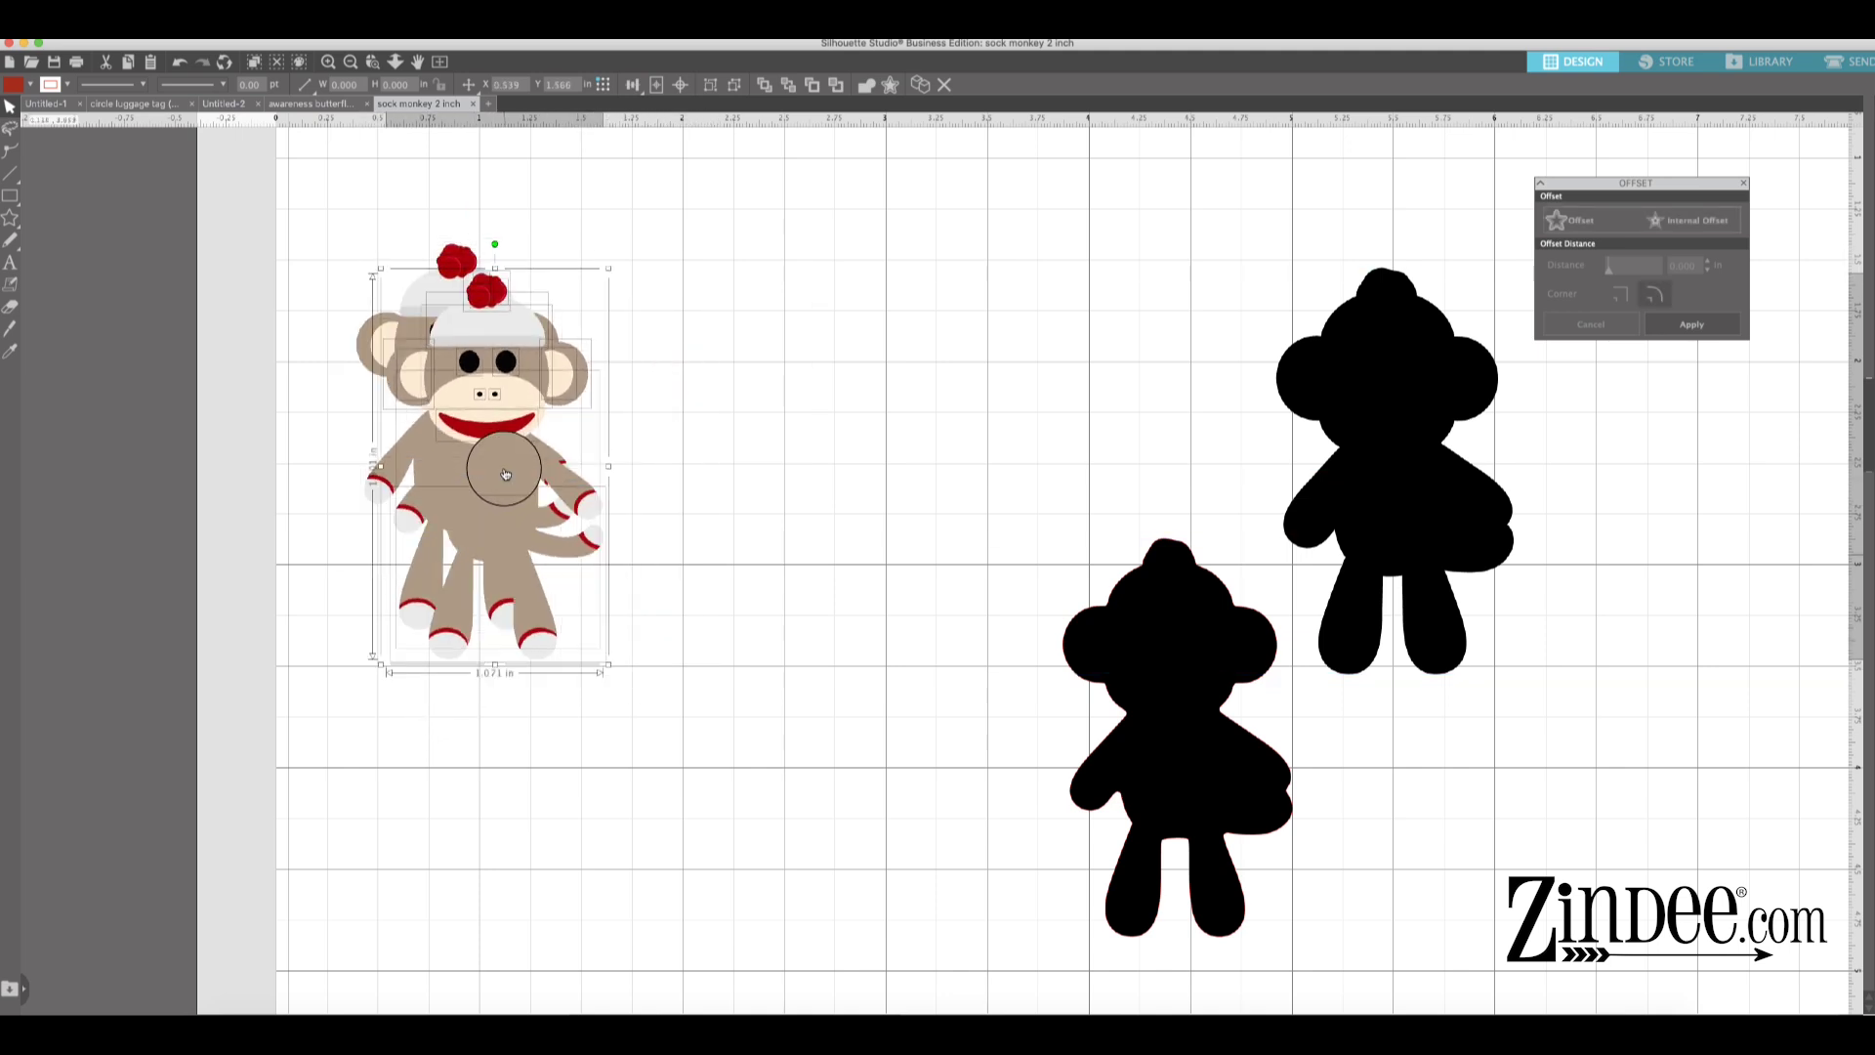
pyautogui.moveTo(505, 473); pyautogui.dragTo(819, 474)
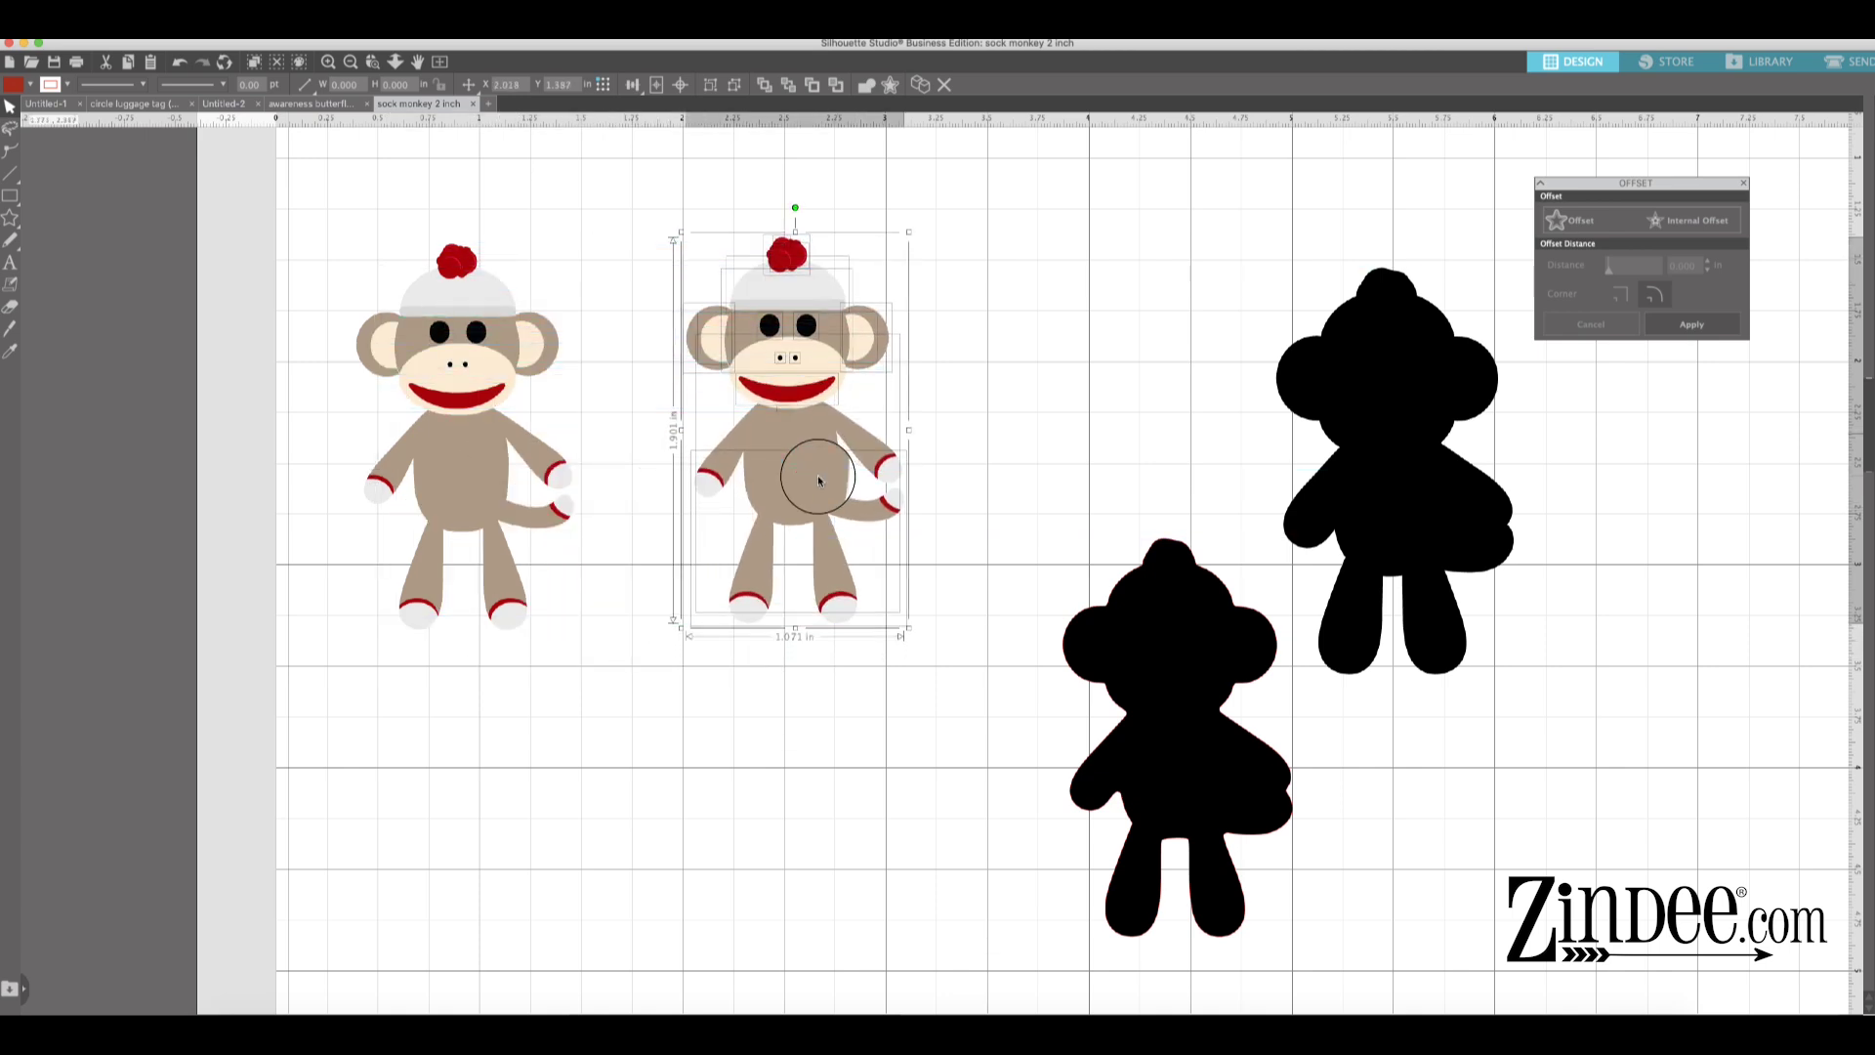
pyautogui.click(13, 84)
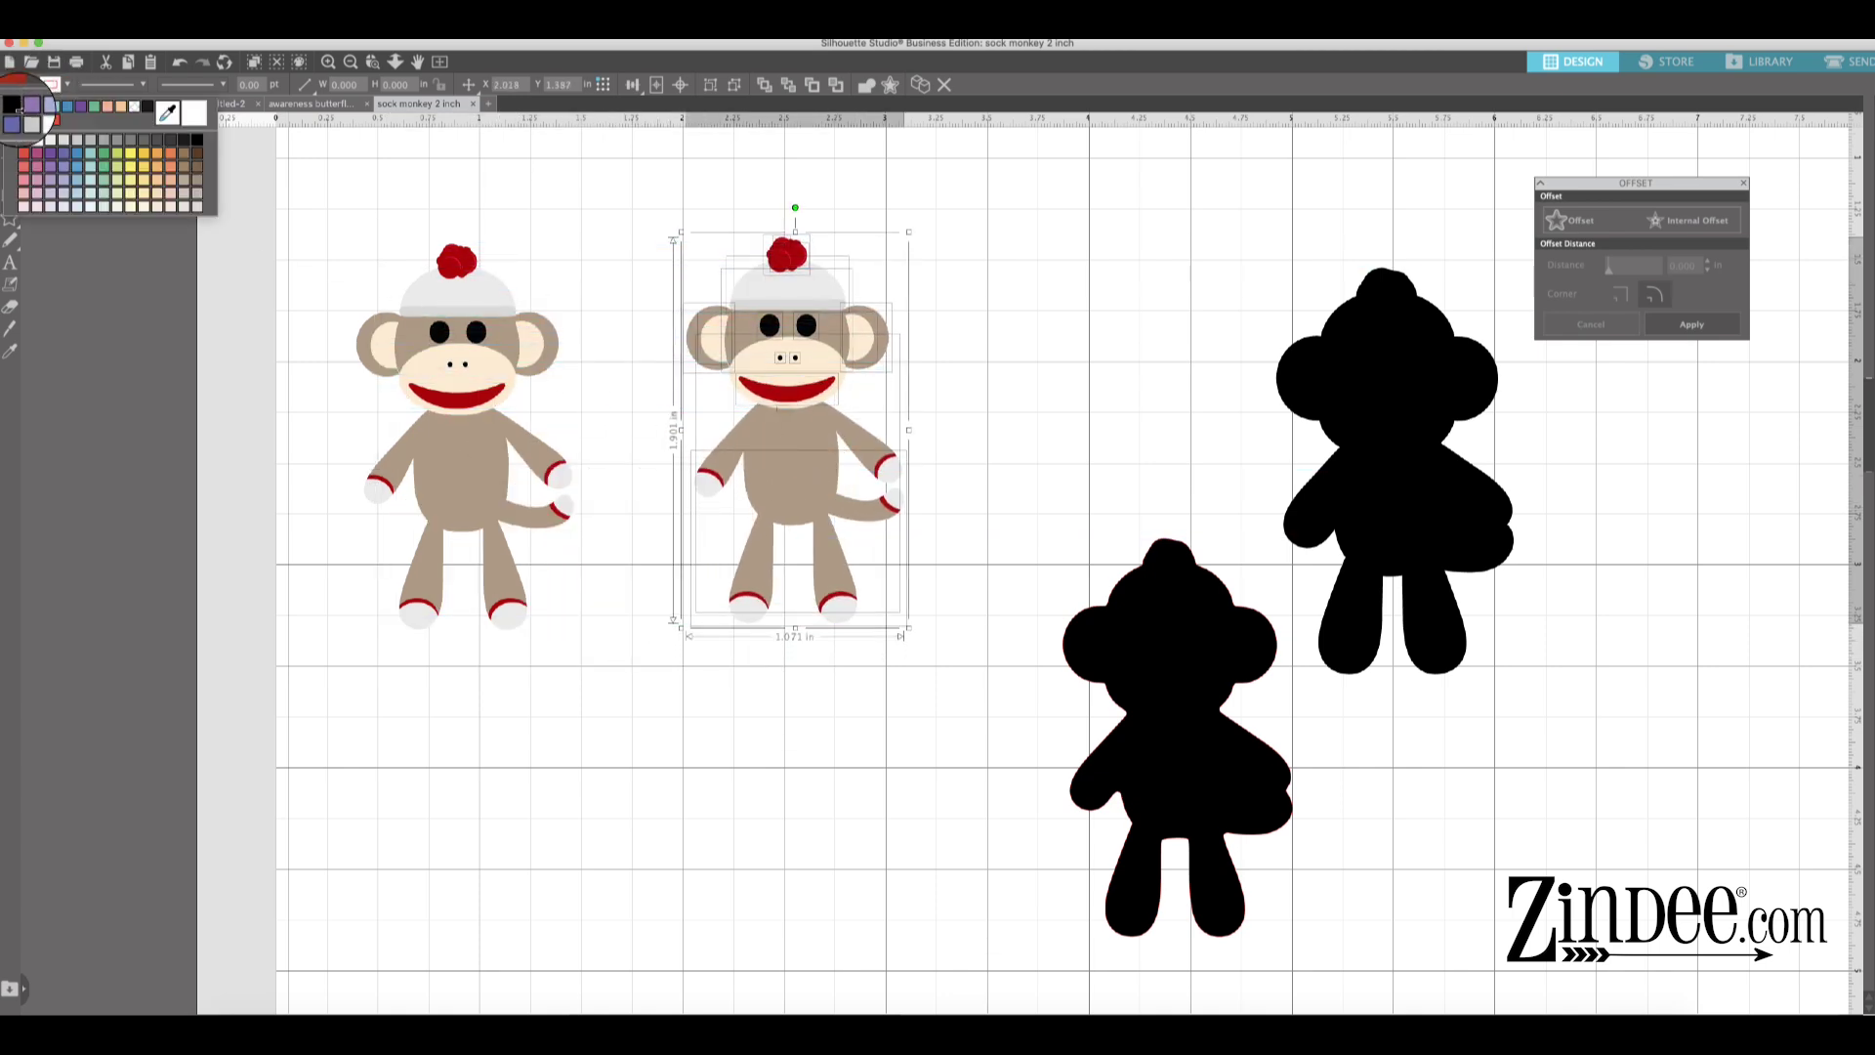
pyautogui.click(19, 115)
pyautogui.rightClick(777, 384)
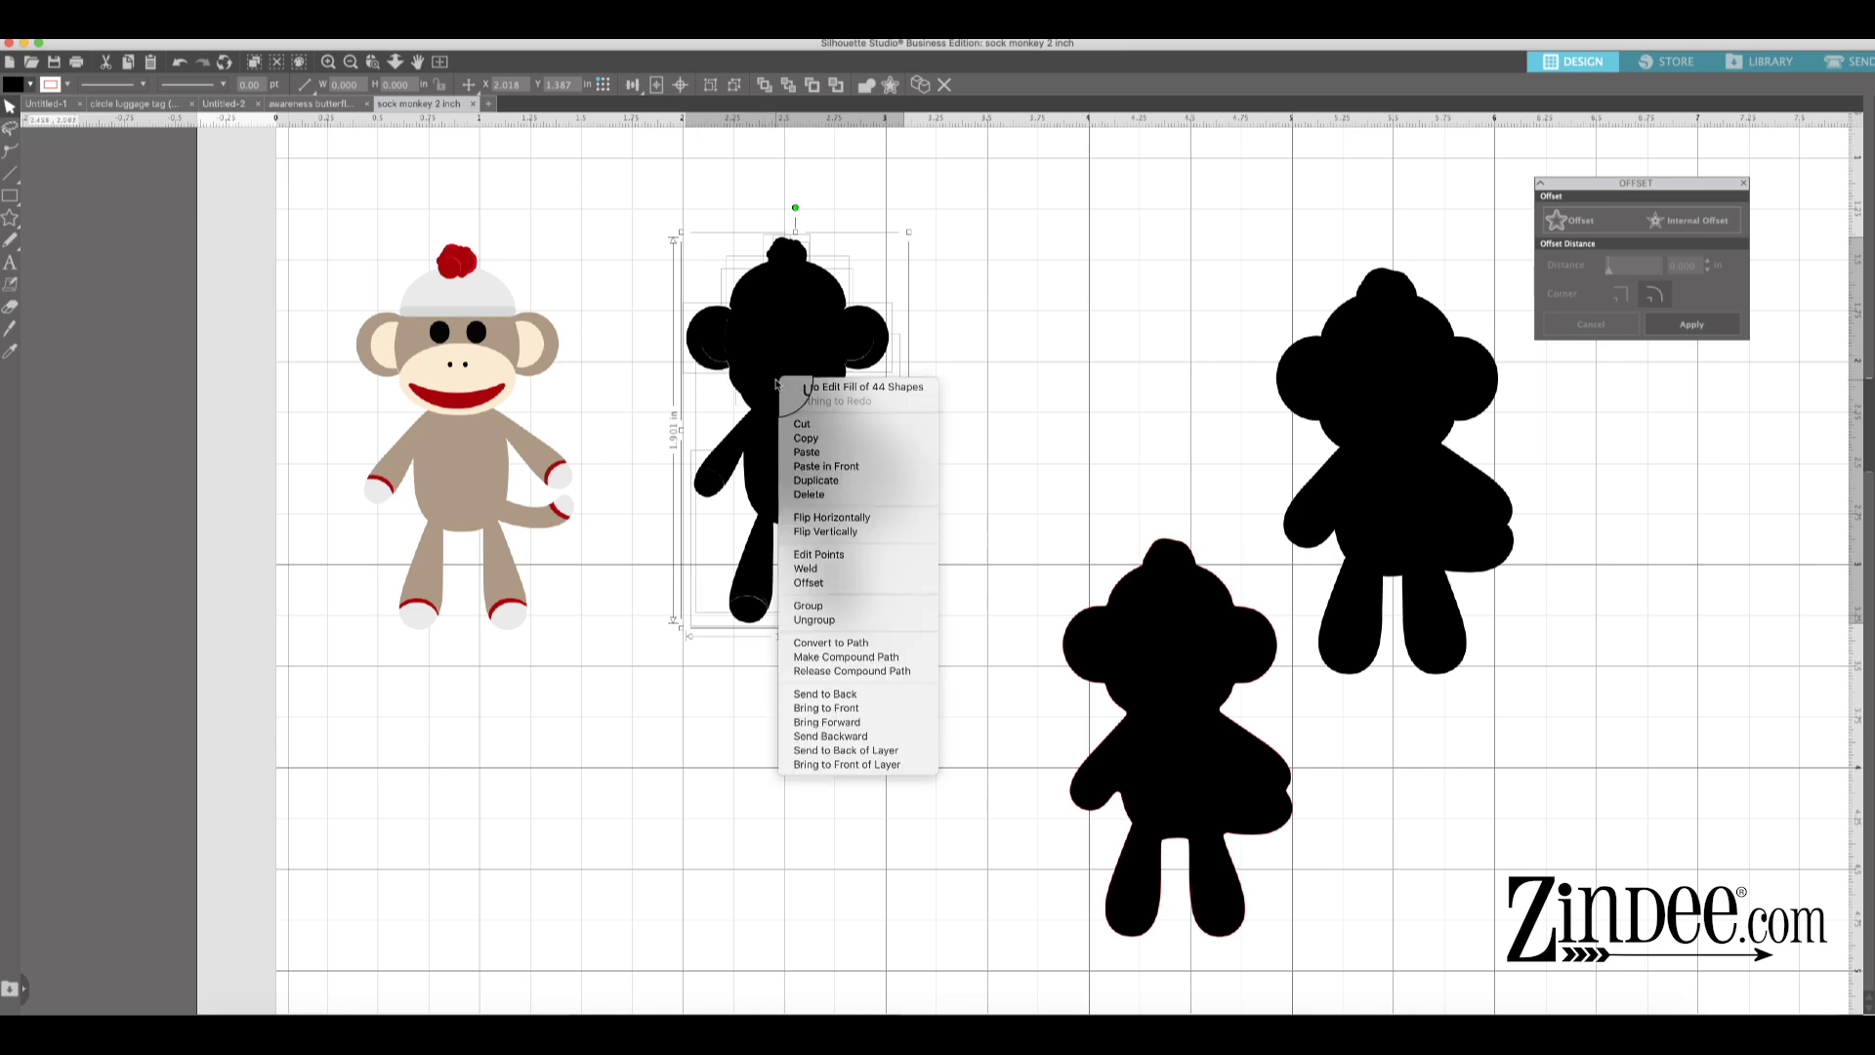
pyautogui.click(827, 570)
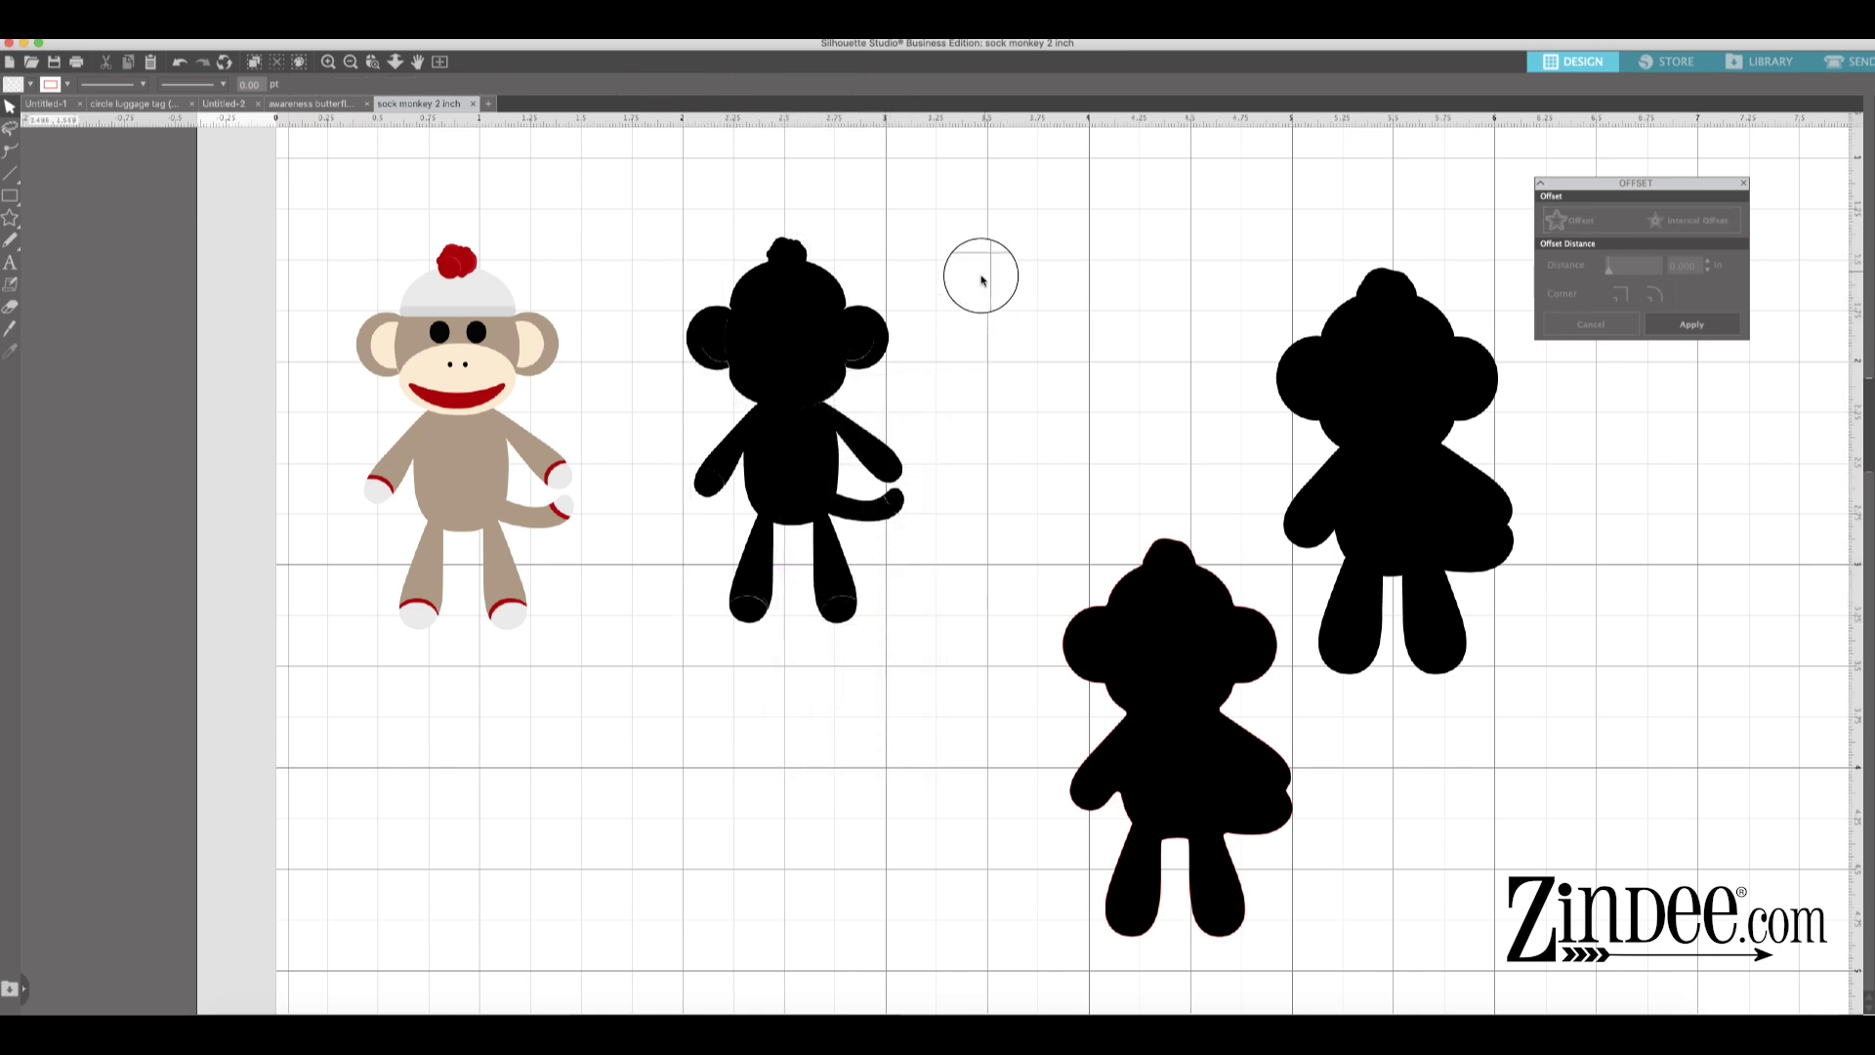
pyautogui.moveTo(970, 216); pyautogui.dragTo(732, 586)
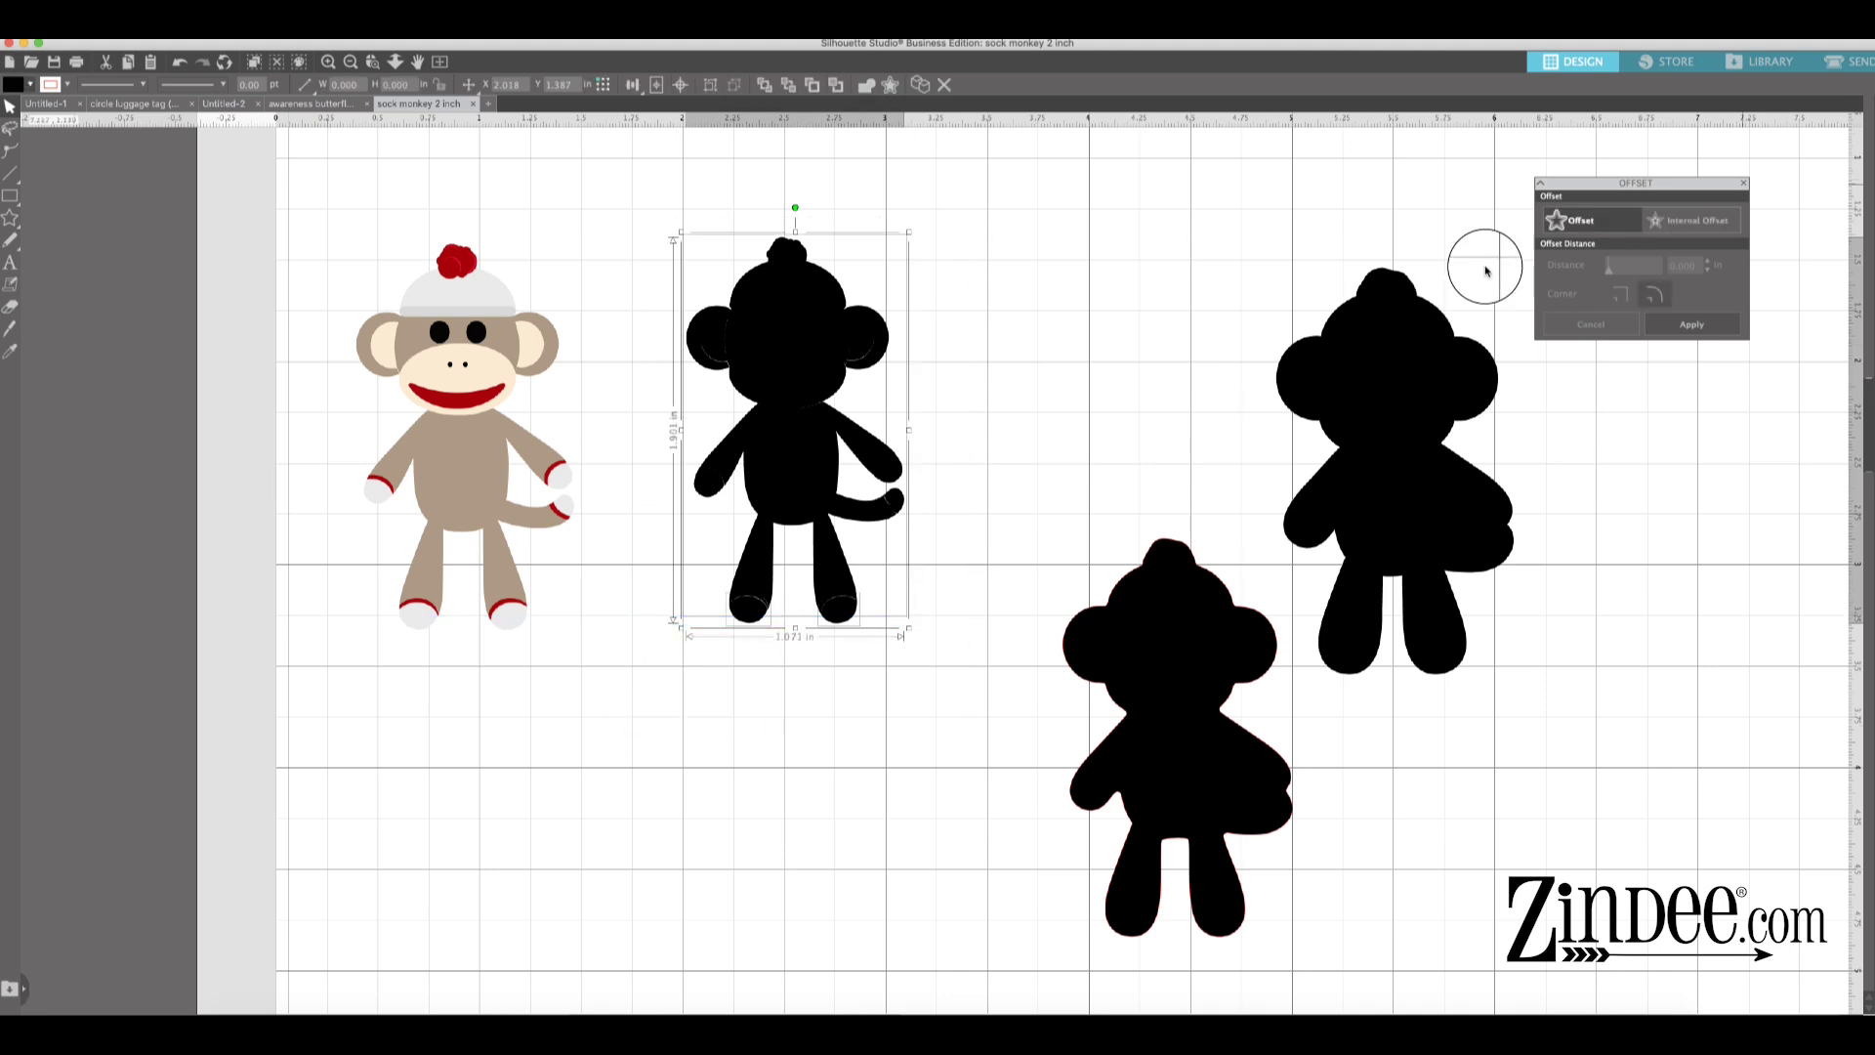
# - Add an outer offset to the welded black monkey with a 0.025 in distance
pyautogui.click(1560, 231)
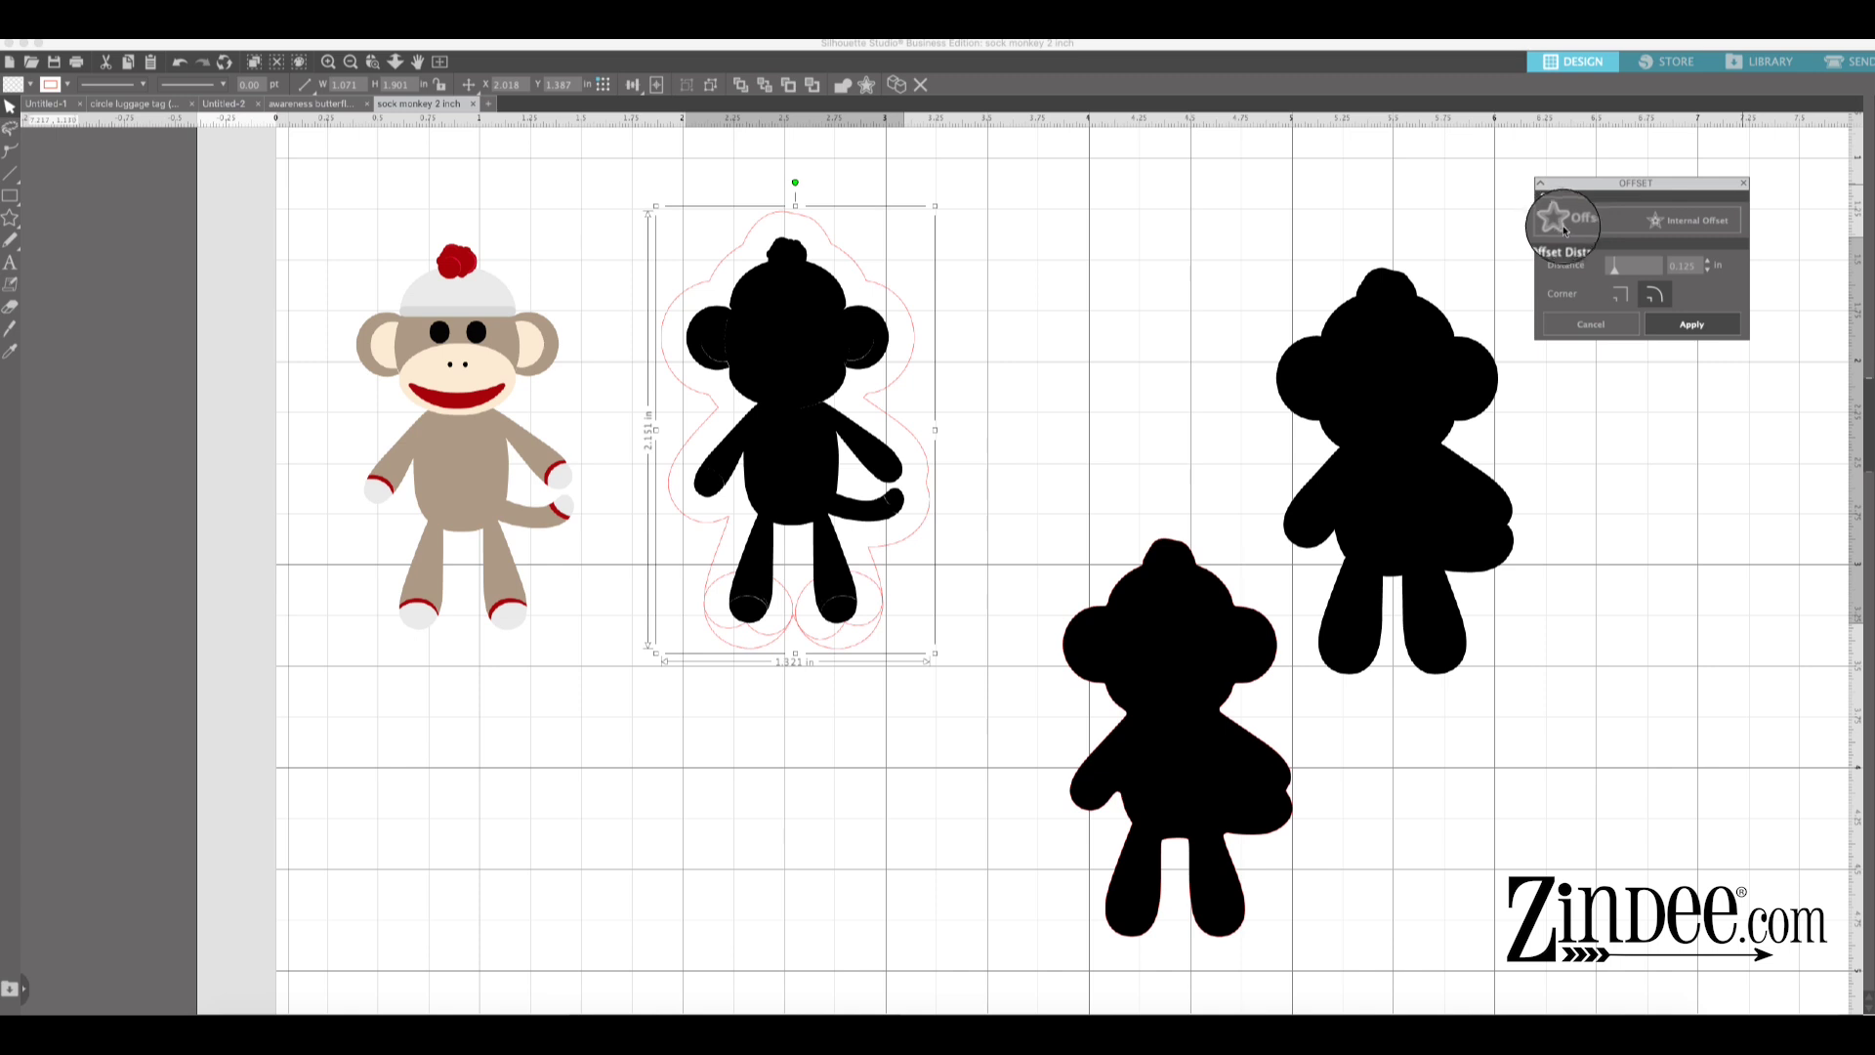
pyautogui.click(1612, 273)
pyautogui.moveTo(1615, 278); pyautogui.dragTo(1611, 281)
pyautogui.click(1707, 273)
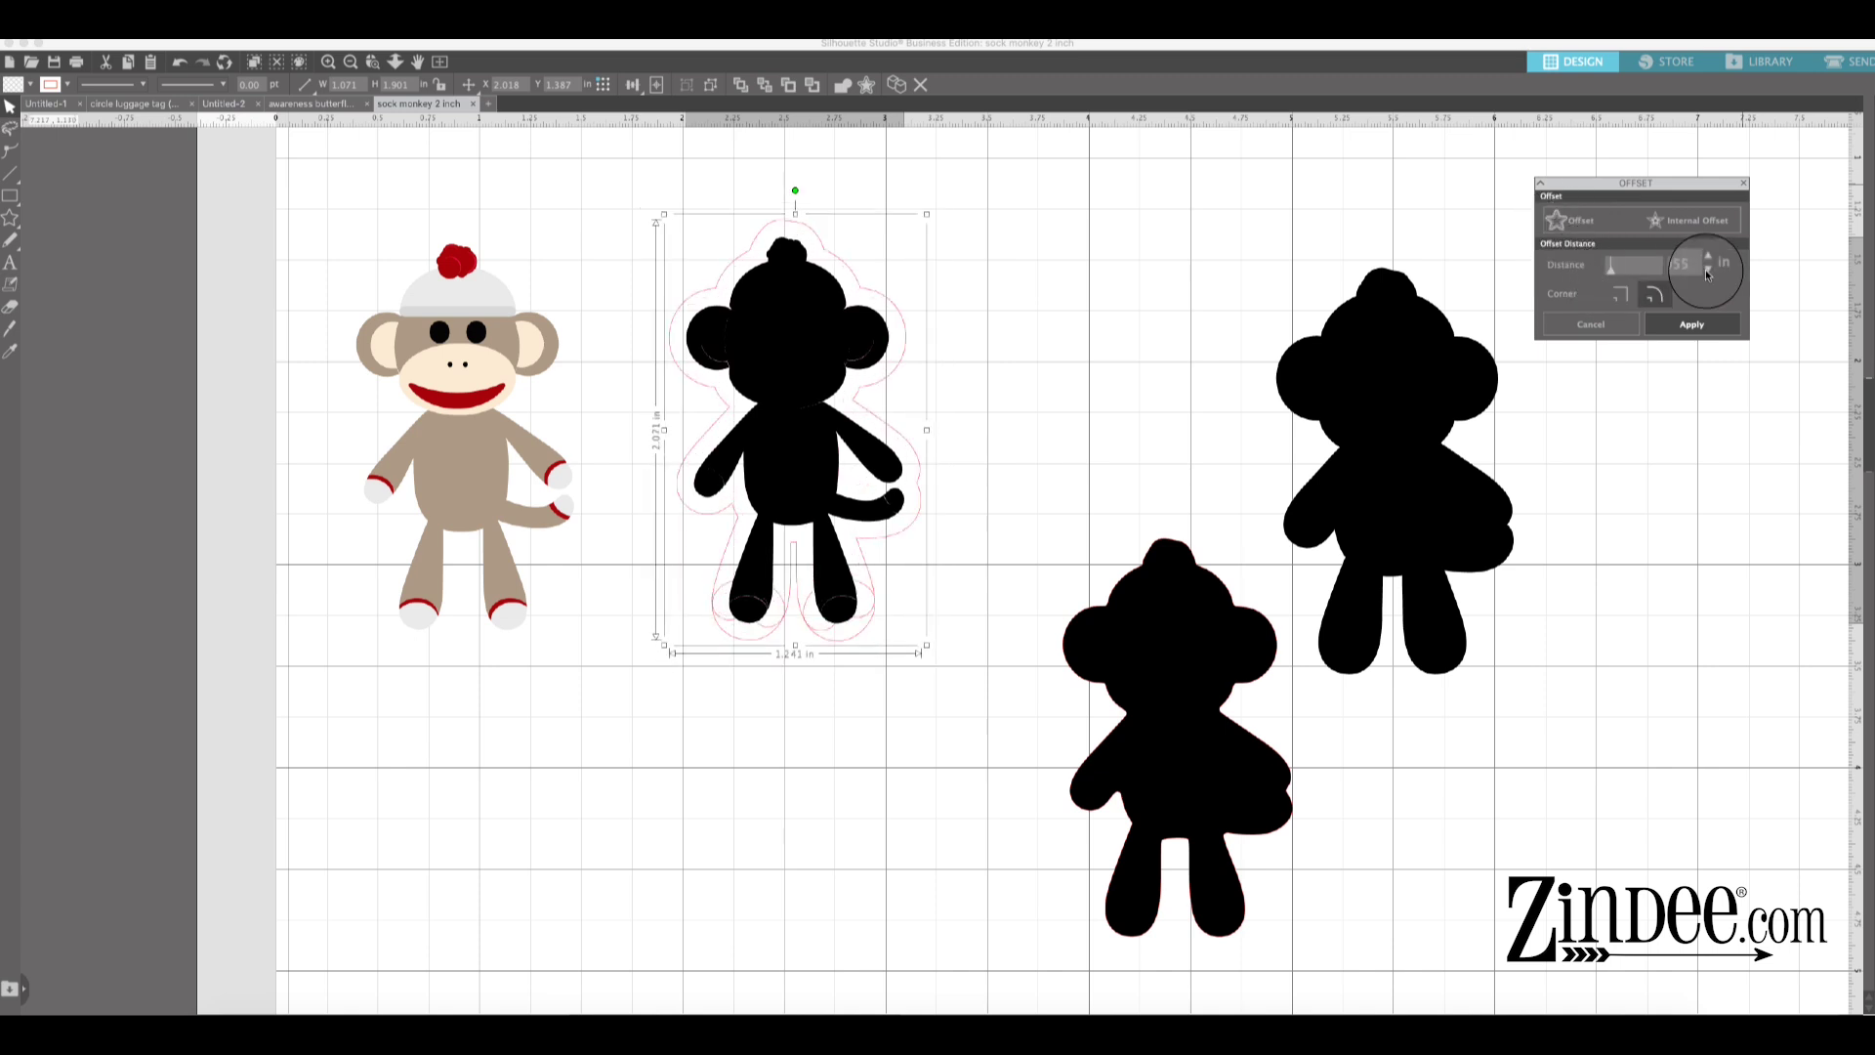
pyautogui.click(1707, 274)
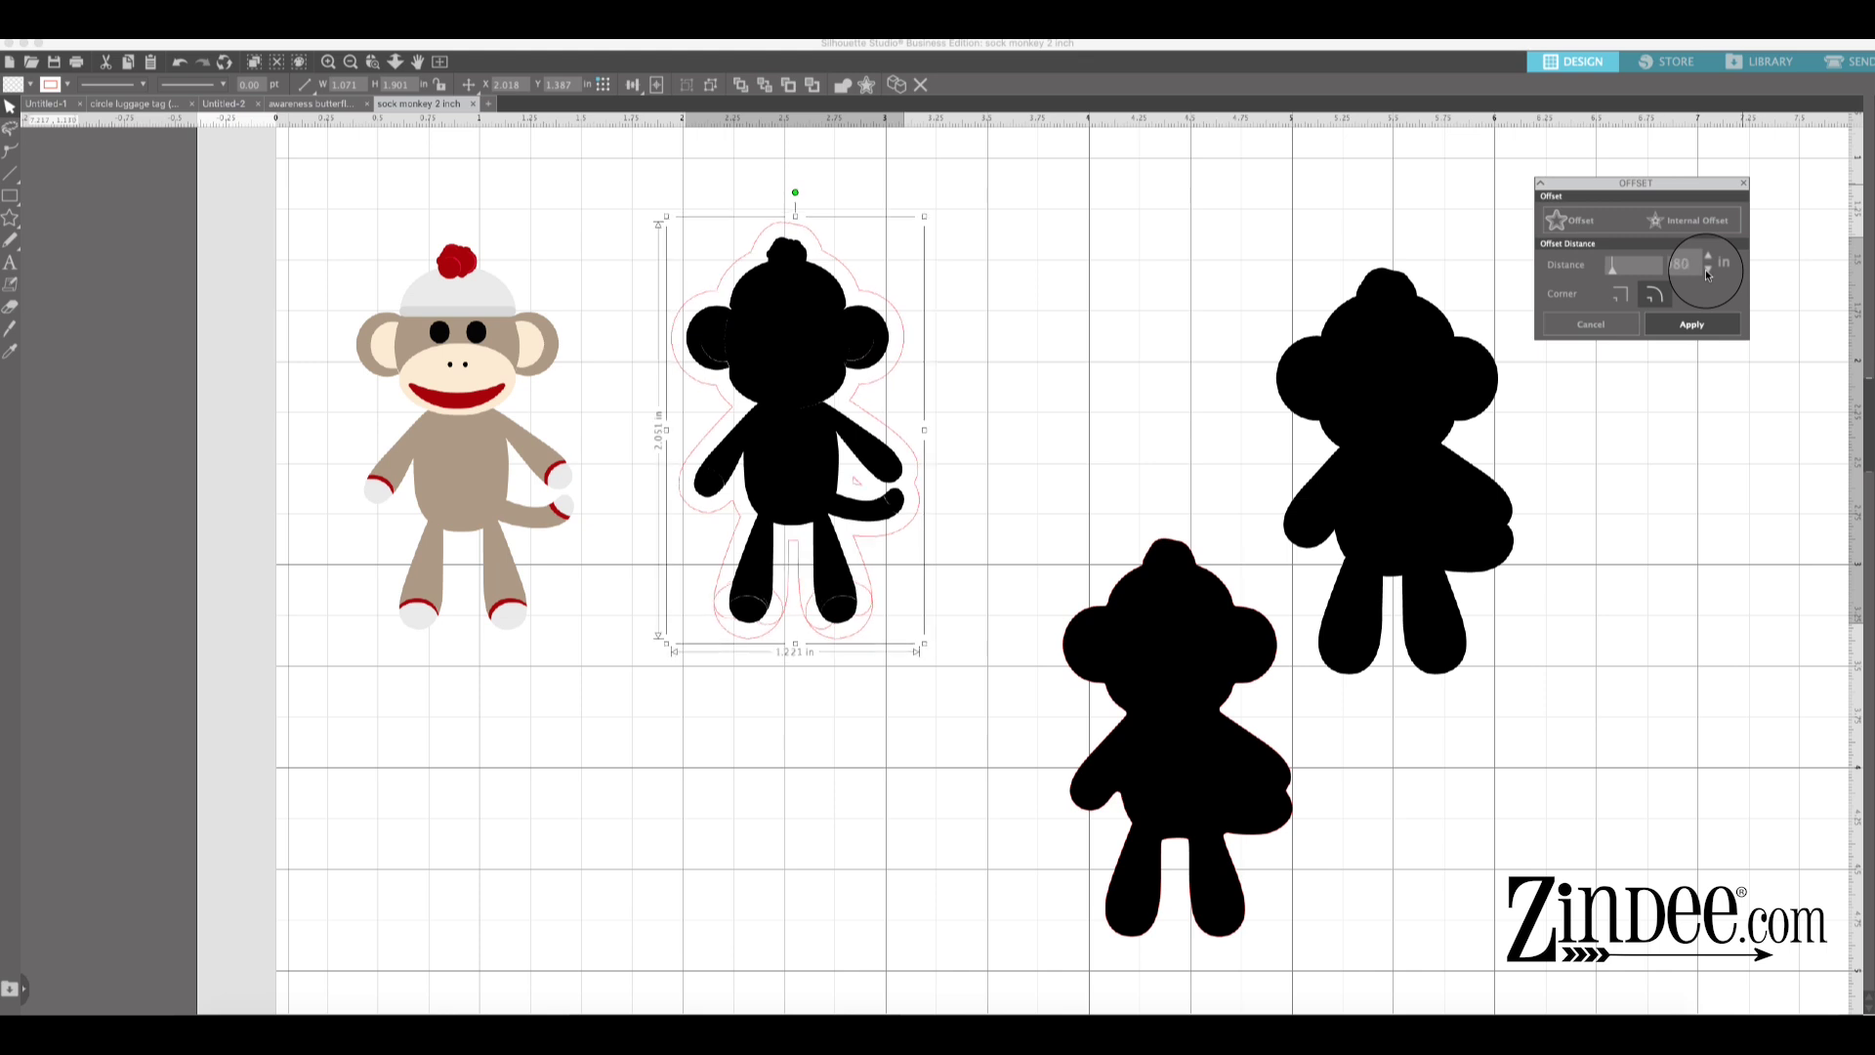
pyautogui.click(1708, 275)
pyautogui.click(1707, 275)
pyautogui.click(1707, 274)
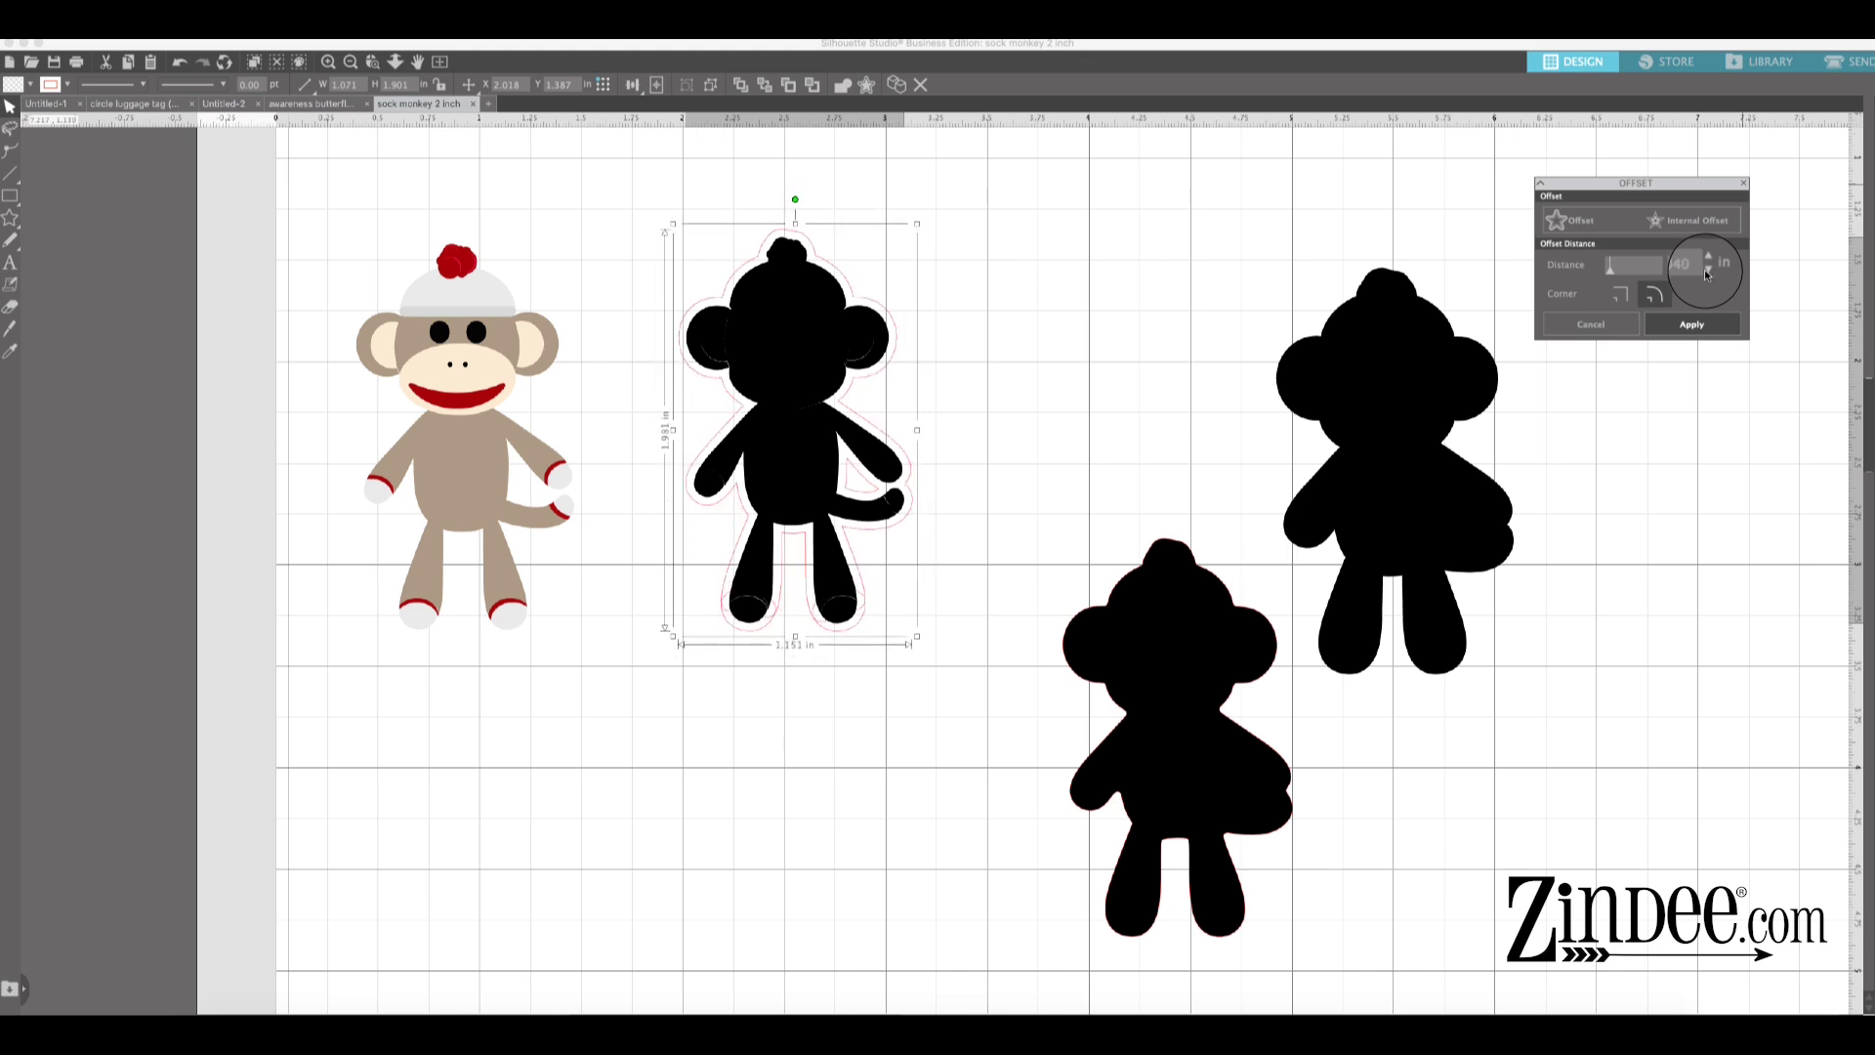
pyautogui.click(1707, 274)
pyautogui.click(1708, 274)
pyautogui.click(1707, 274)
pyautogui.click(1708, 274)
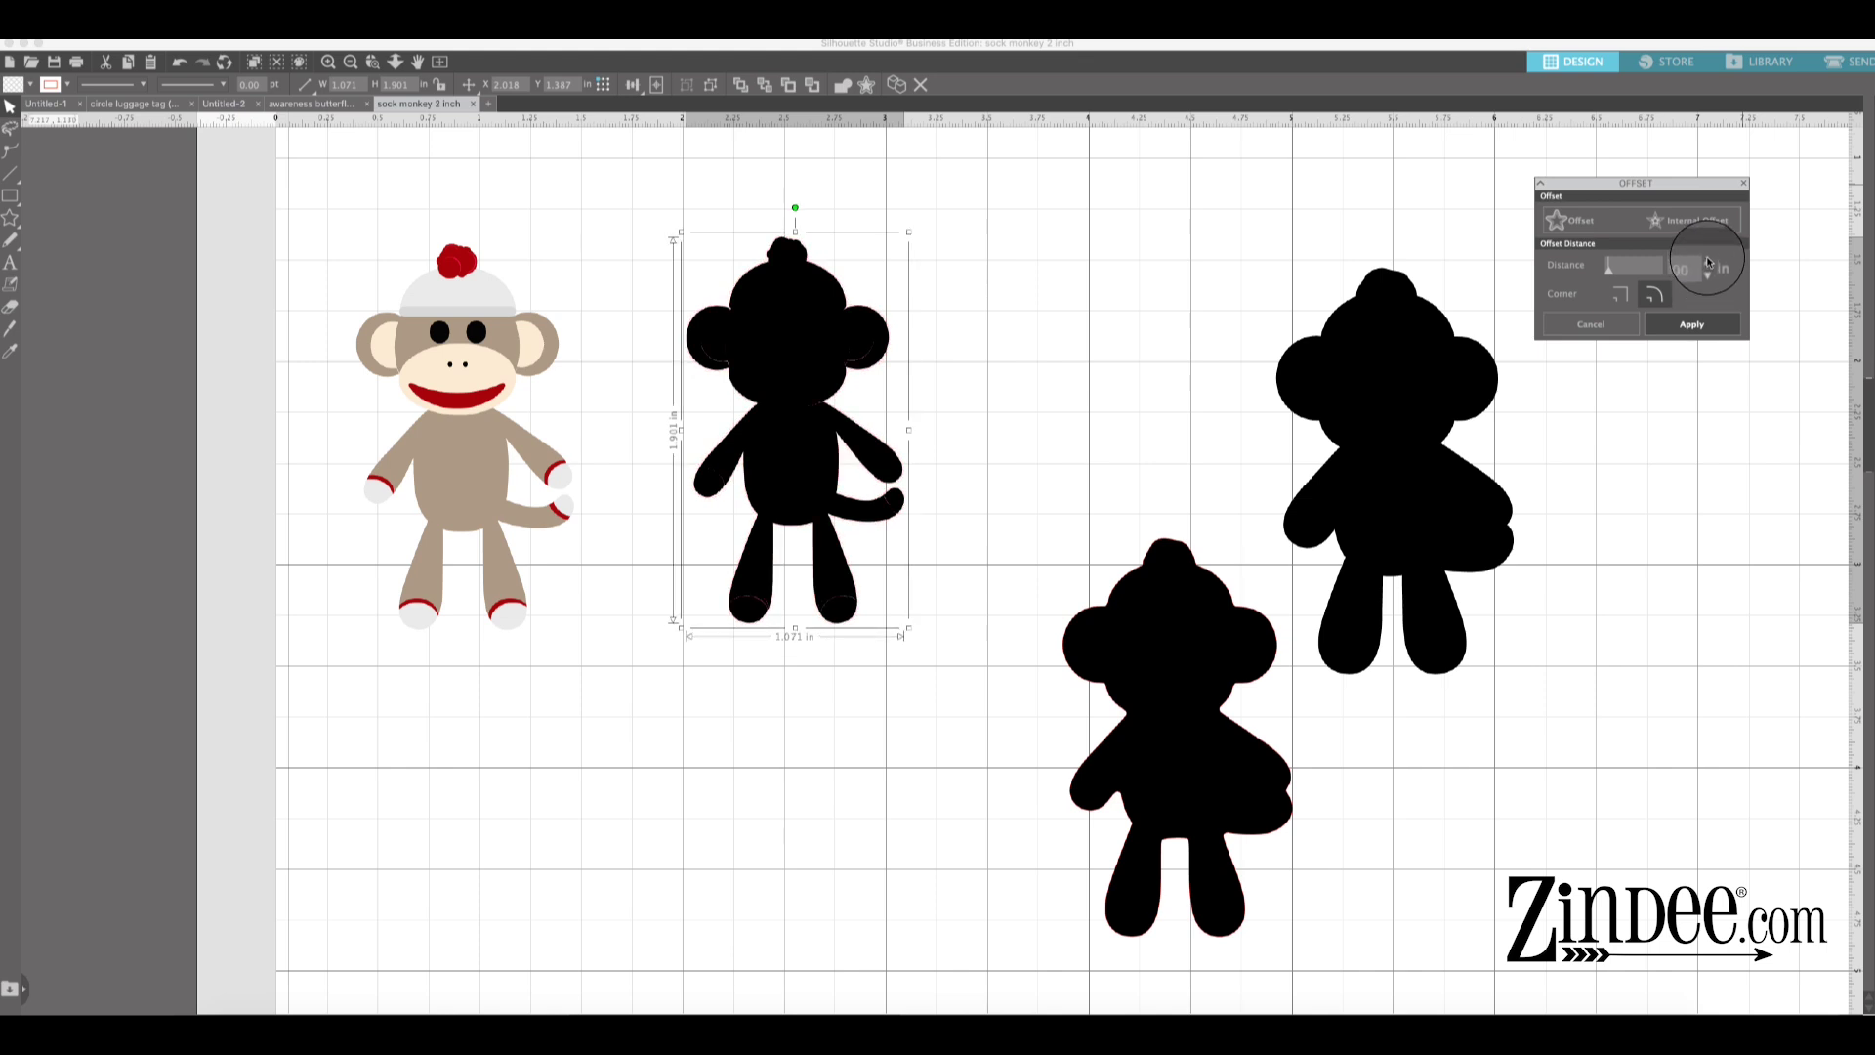
pyautogui.click(1707, 262)
pyautogui.click(1707, 261)
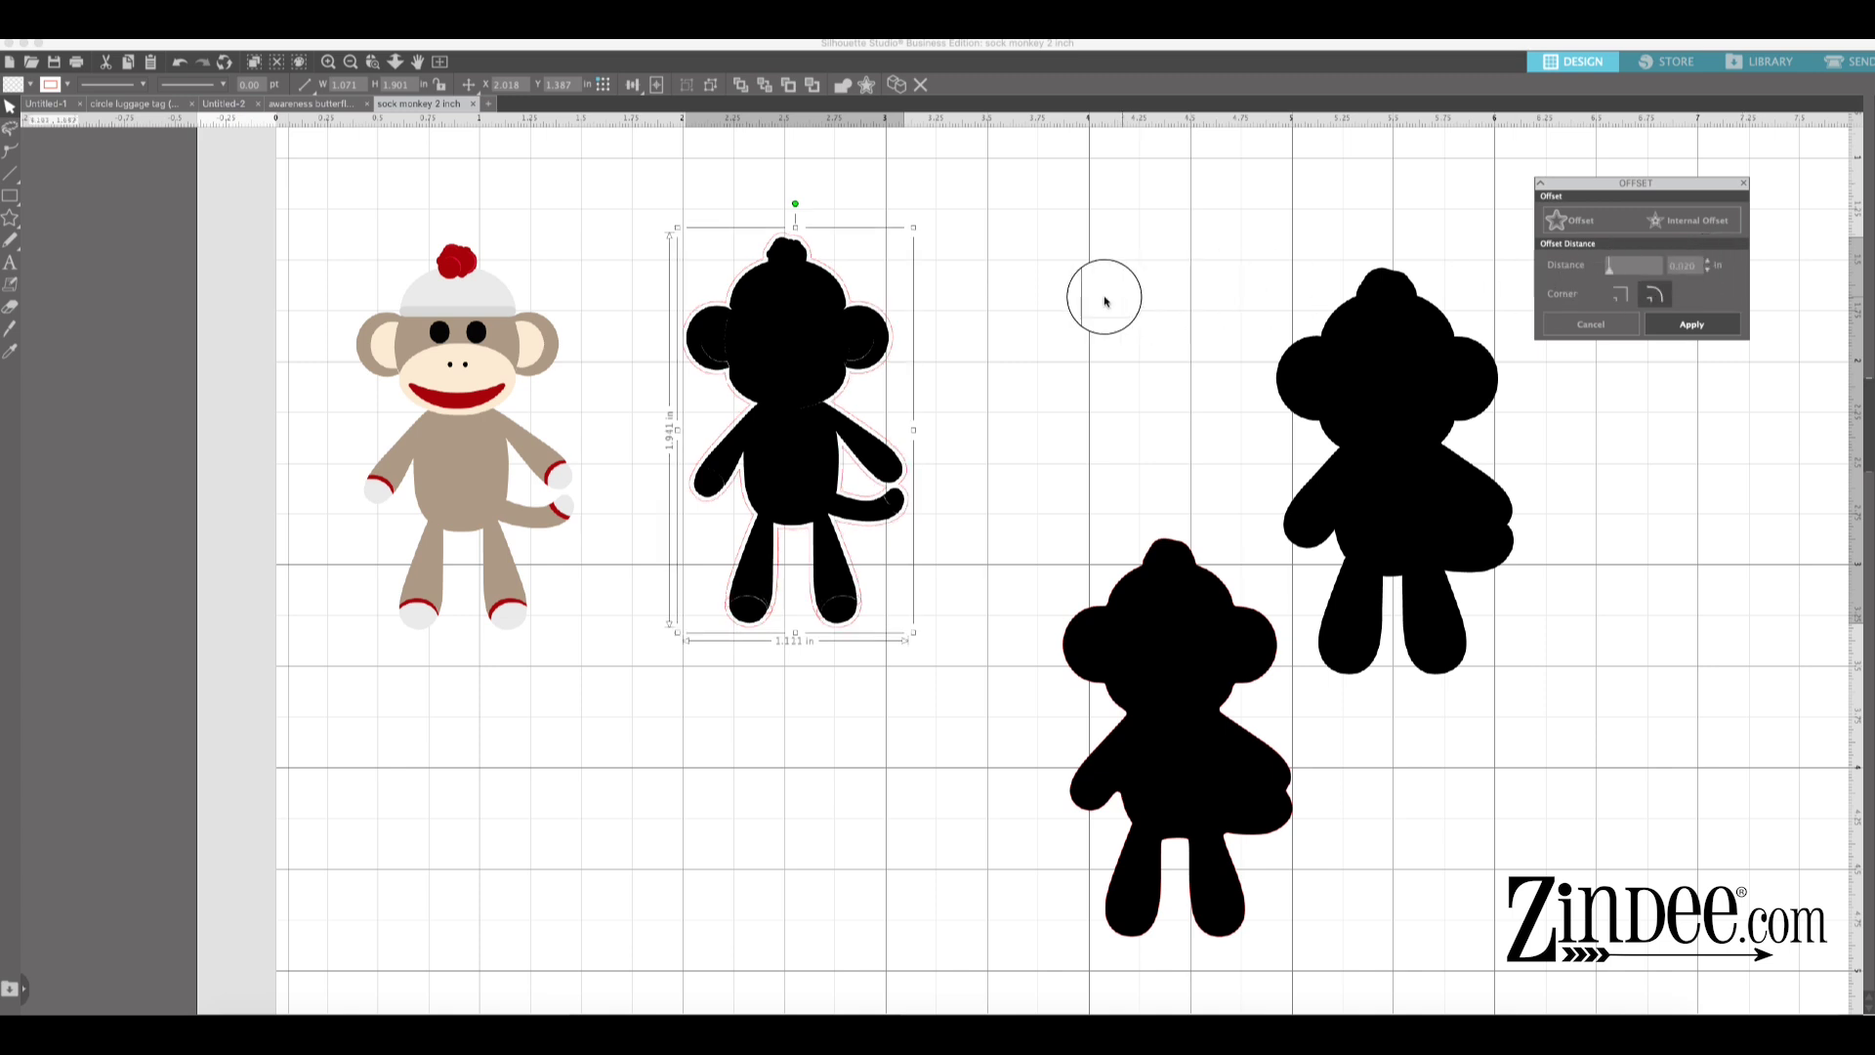
pyautogui.click(1063, 296)
pyautogui.moveTo(957, 212); pyautogui.dragTo(628, 679)
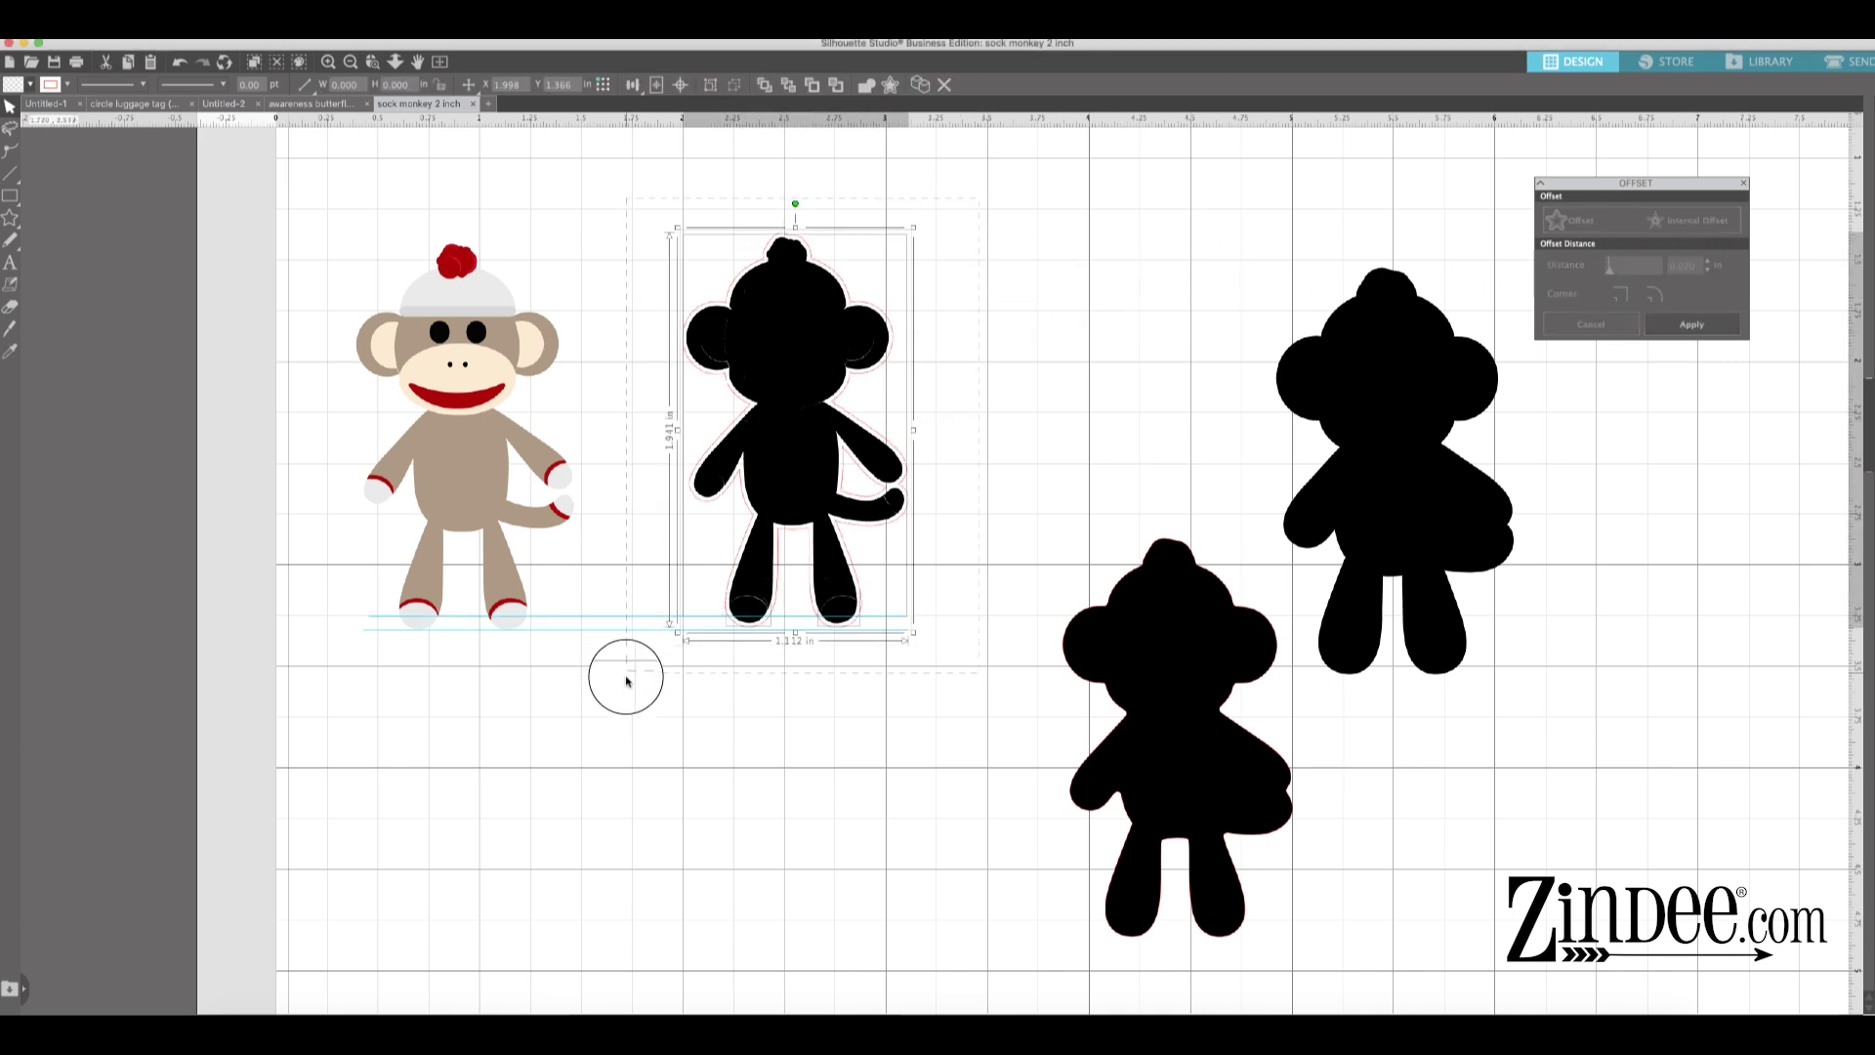
# - Recolour the middle silhouette, weld it with its tail into one shape, and shift it left
pyautogui.click(19, 84)
pyautogui.click(147, 124)
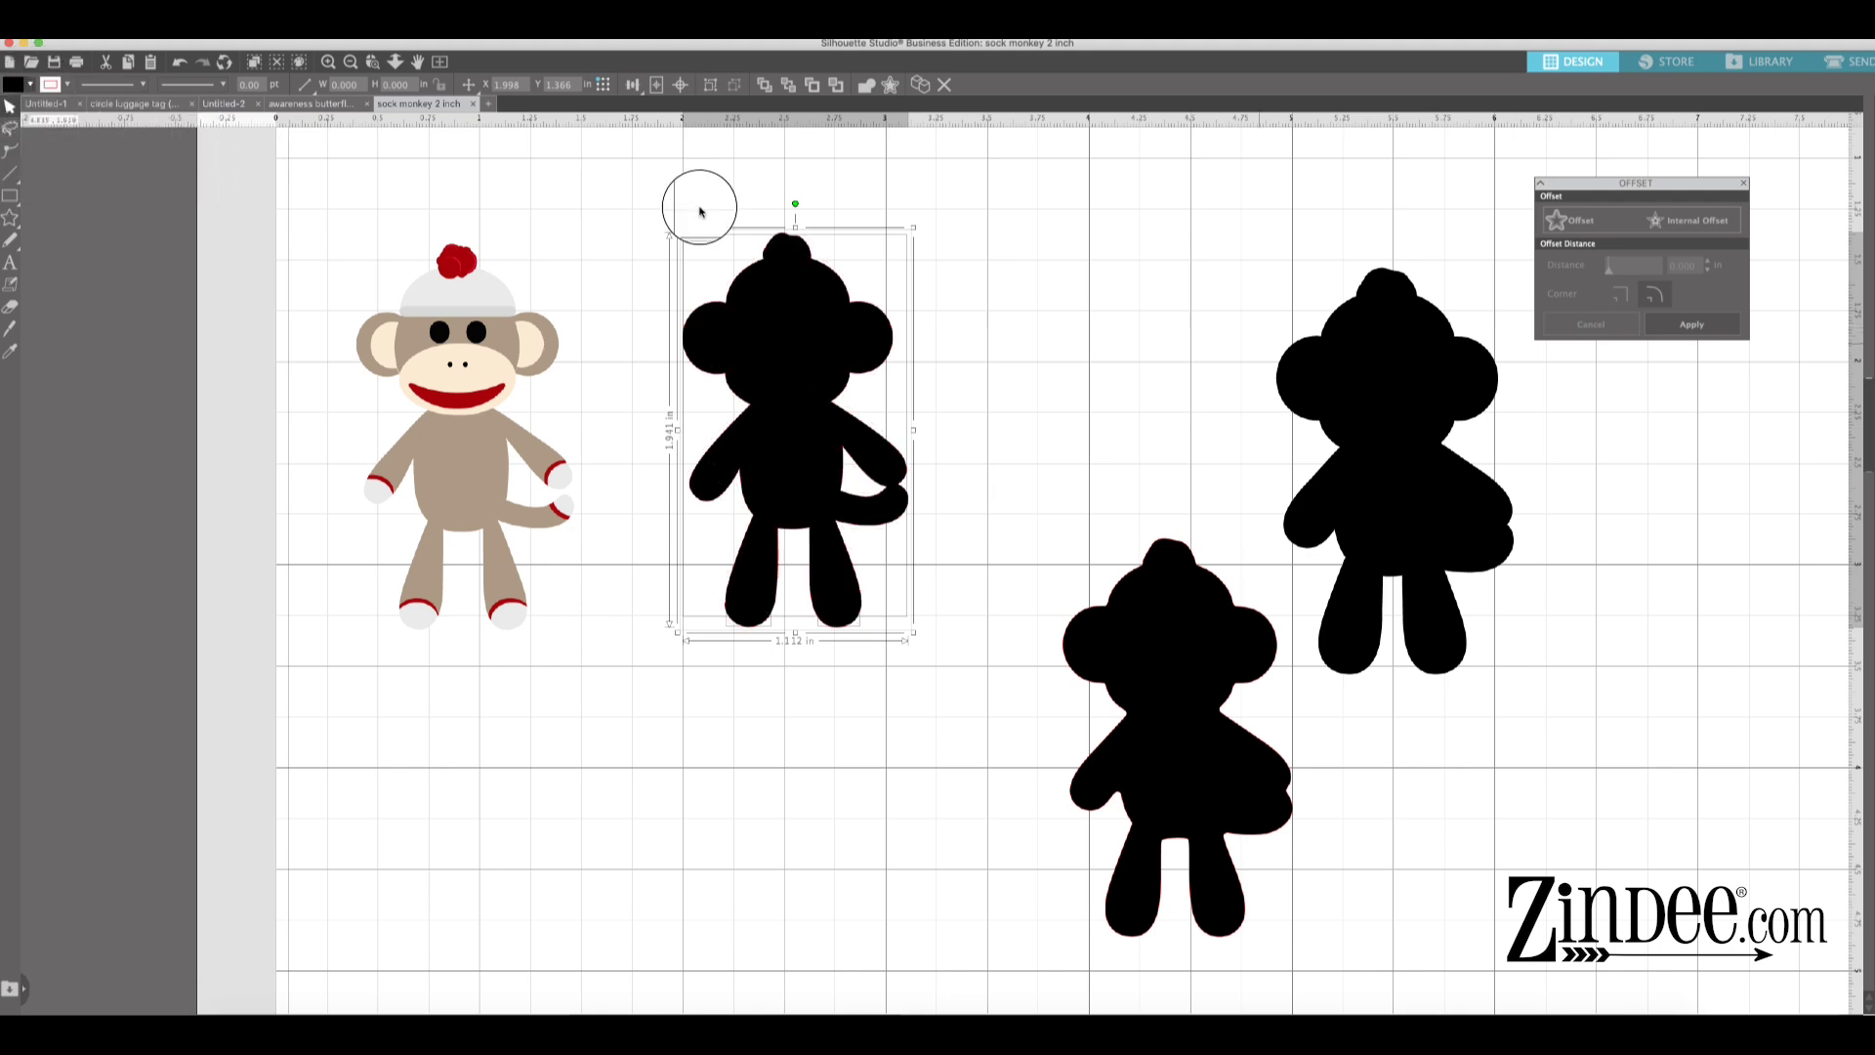
pyautogui.click(987, 235)
pyautogui.moveTo(878, 256); pyautogui.dragTo(619, 658)
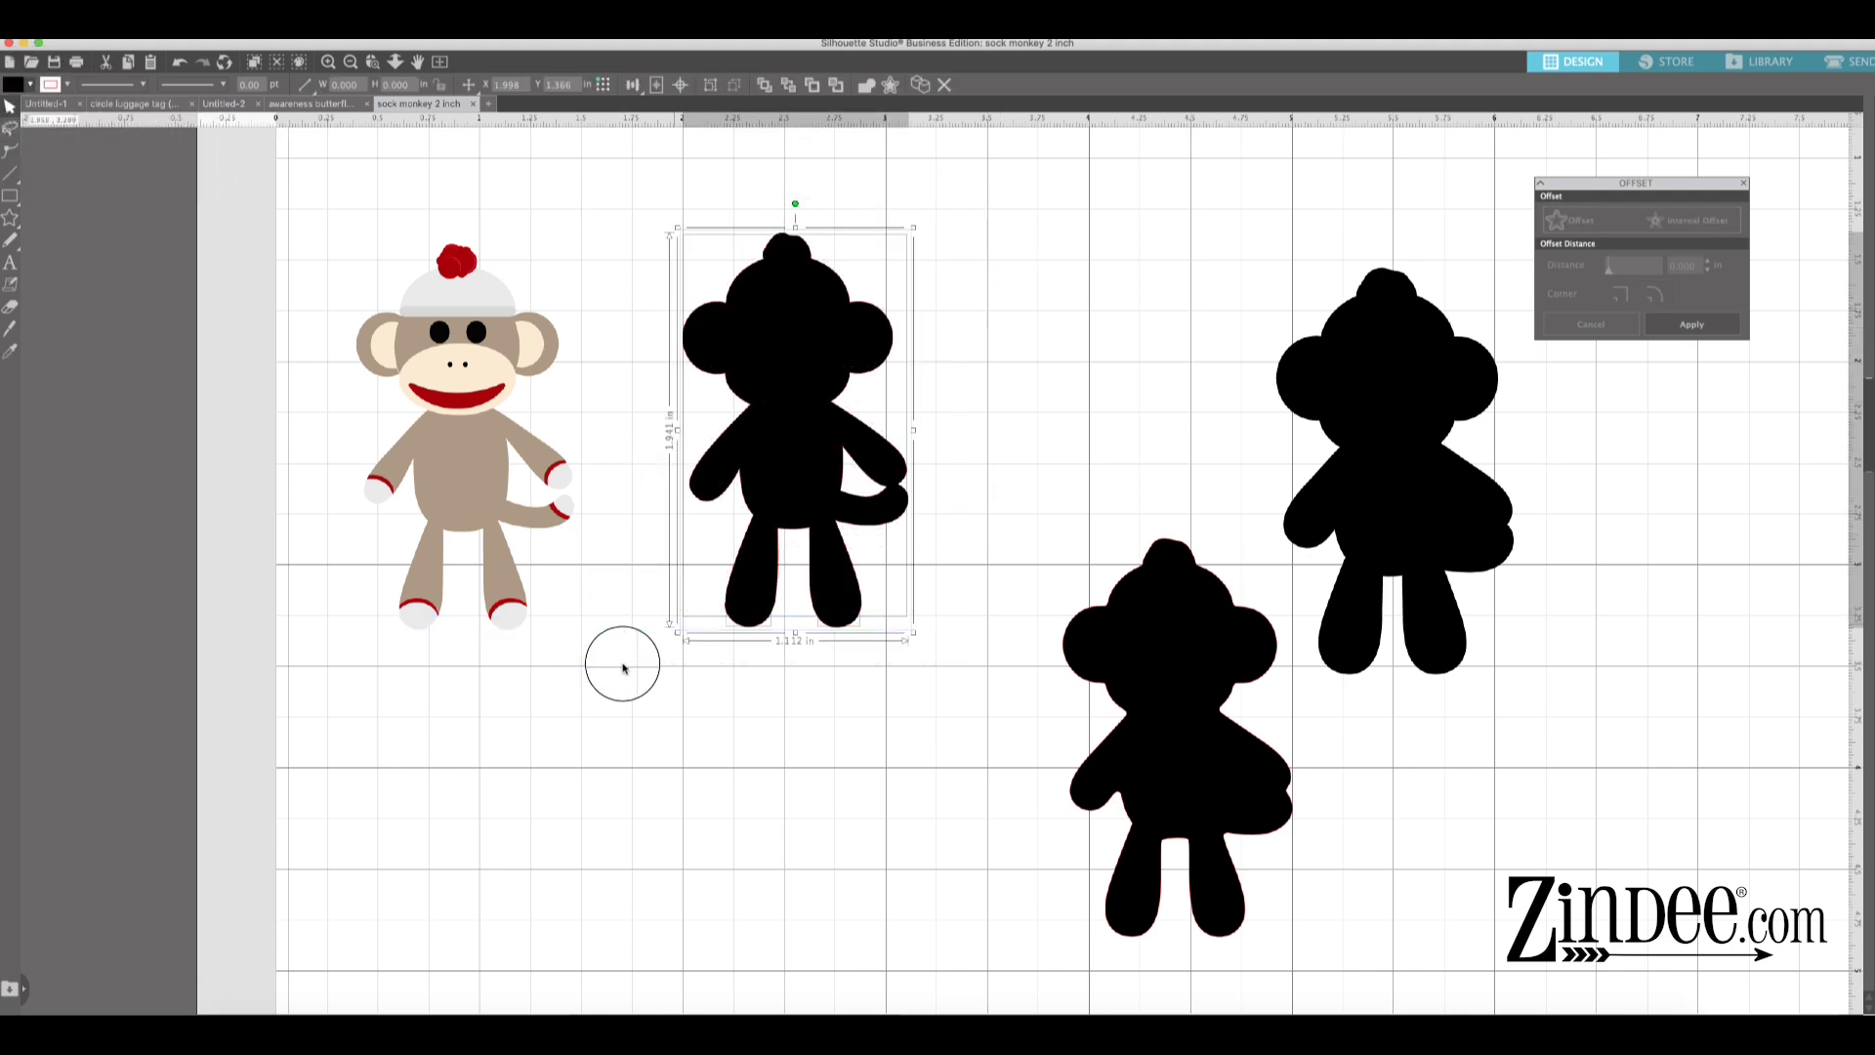
pyautogui.rightClick(798, 469)
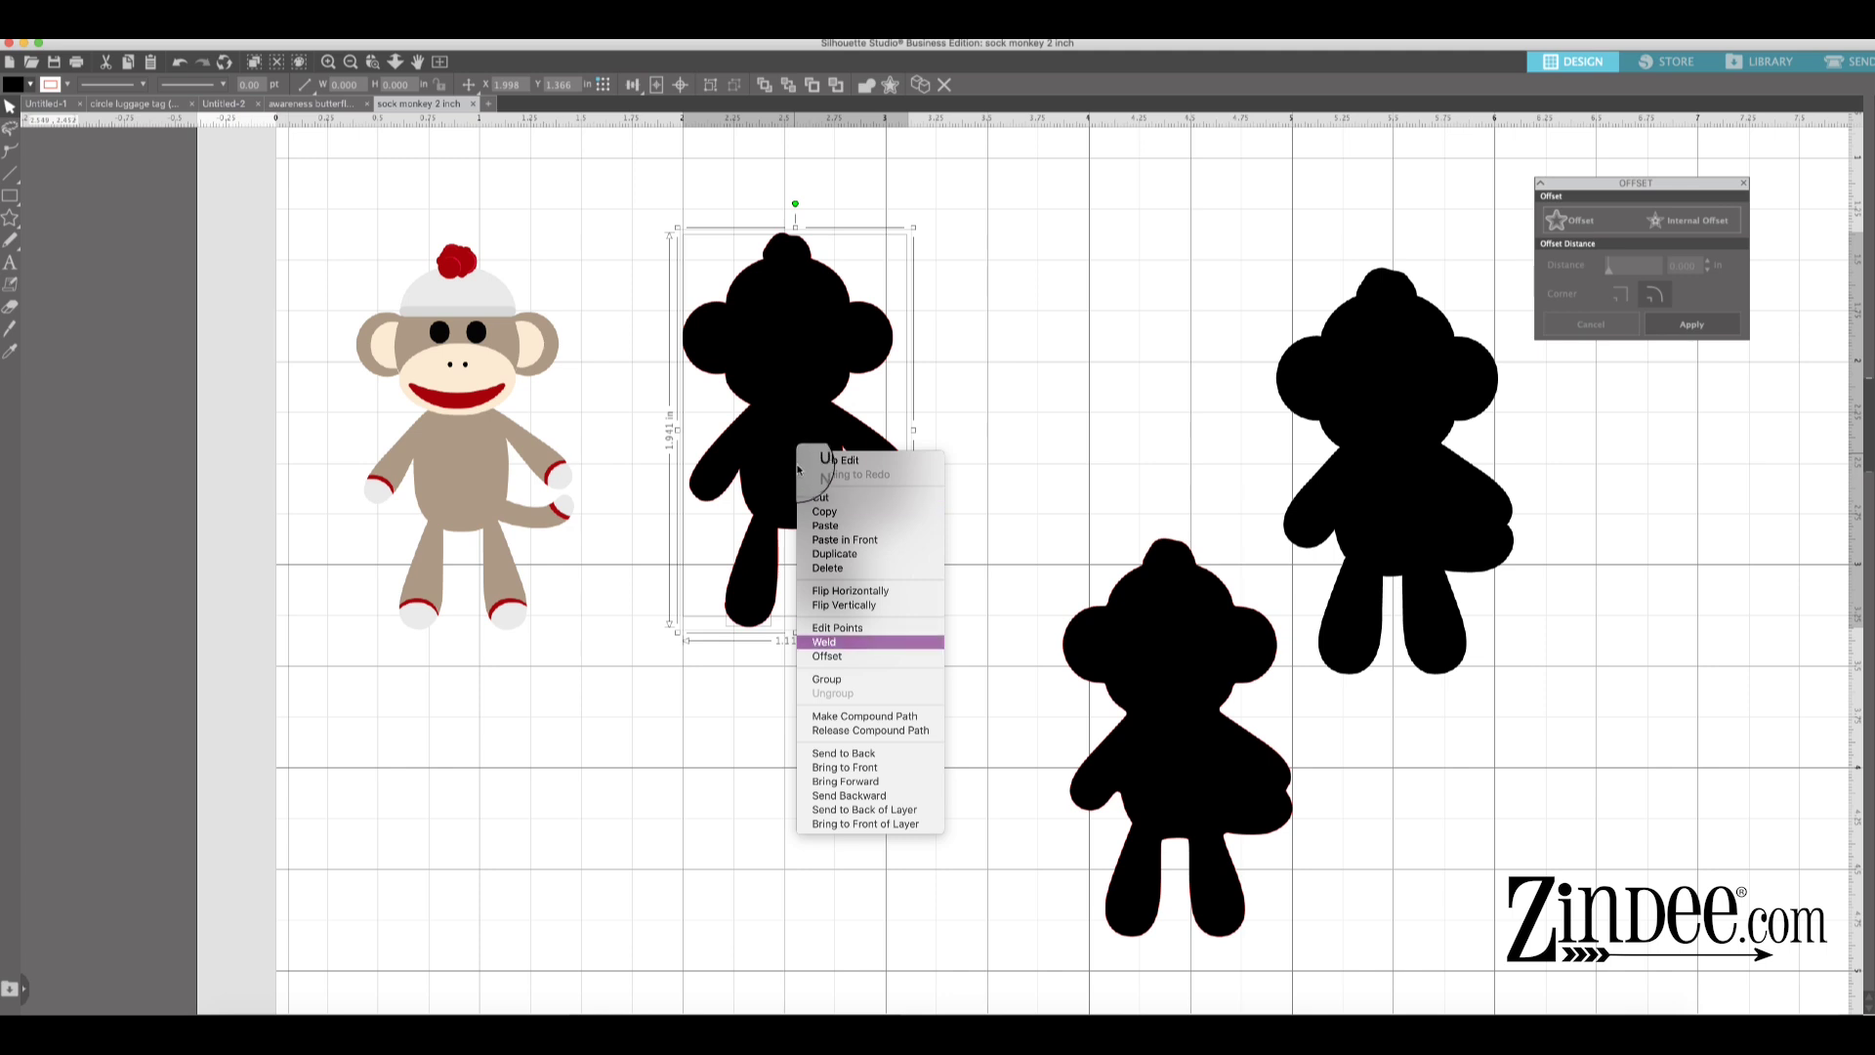
pyautogui.click(842, 643)
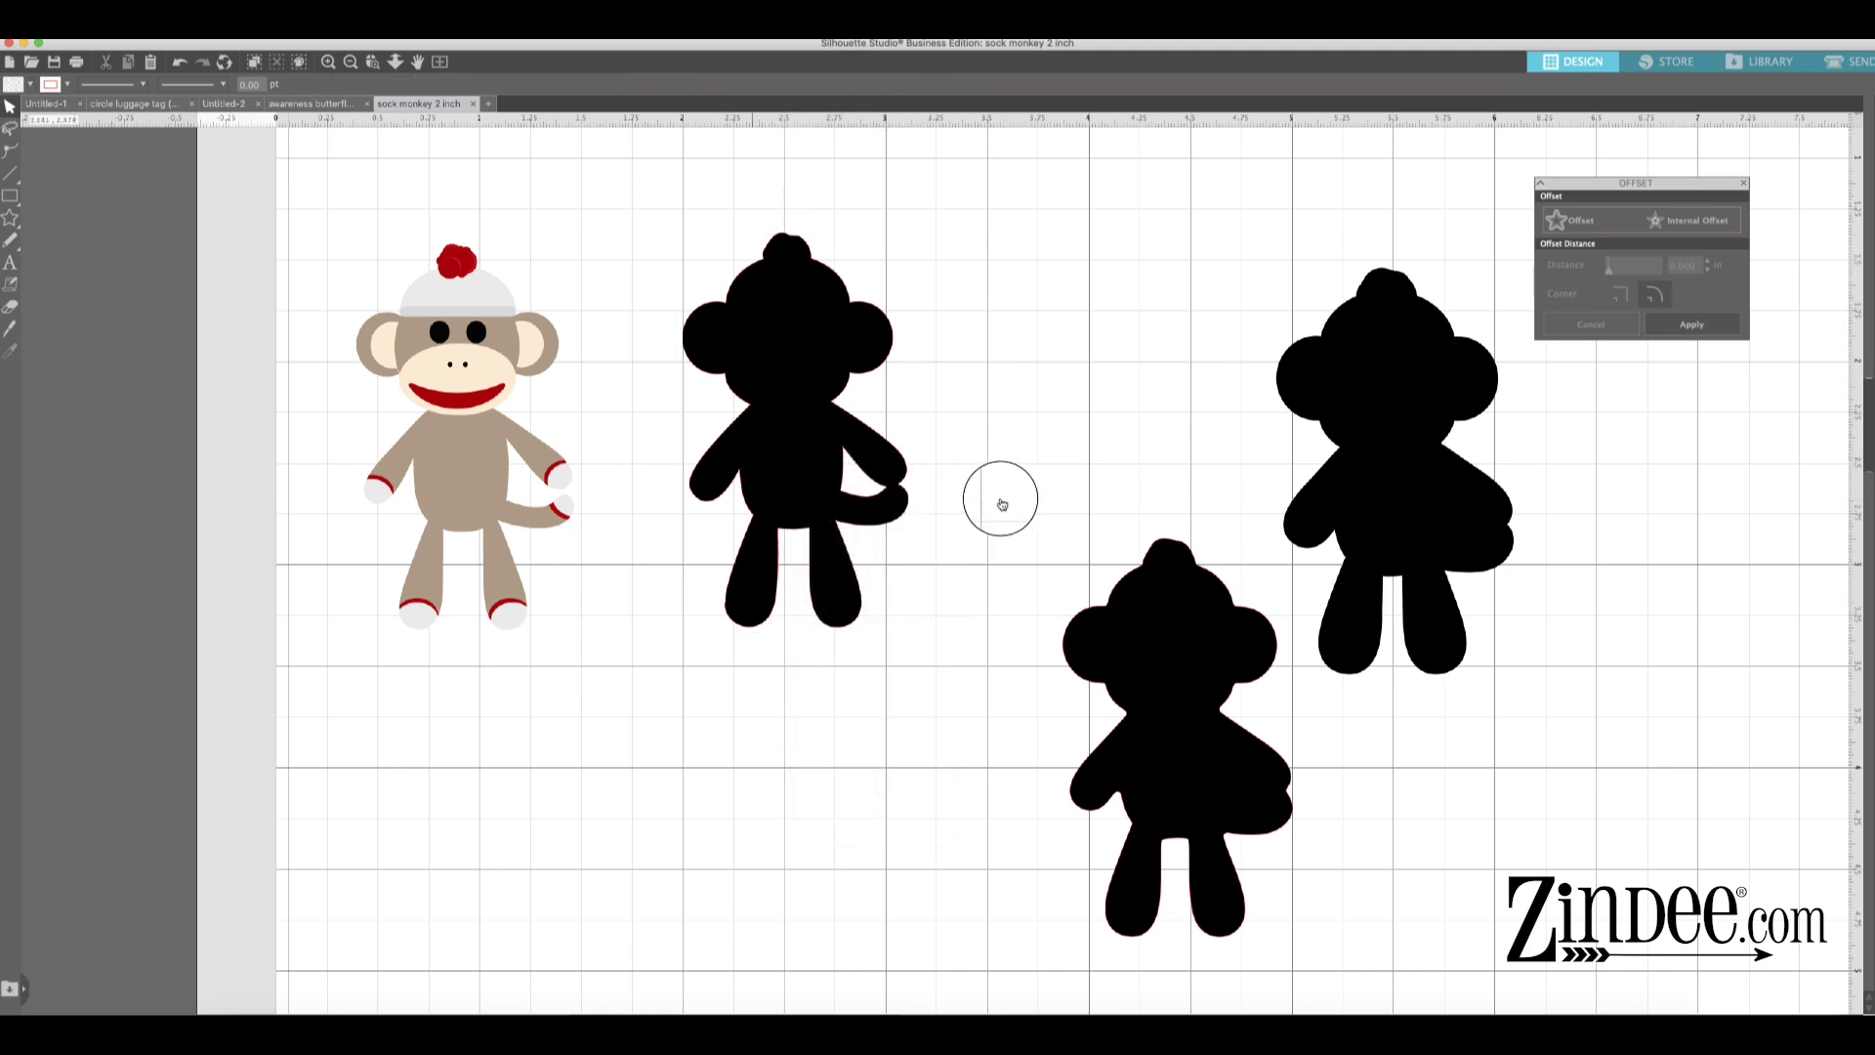
pyautogui.moveTo(784, 459); pyautogui.dragTo(622, 472)
# - Send the welded black monkey to back and slide it behind the coloured monkey
pyautogui.rightClick(622, 473)
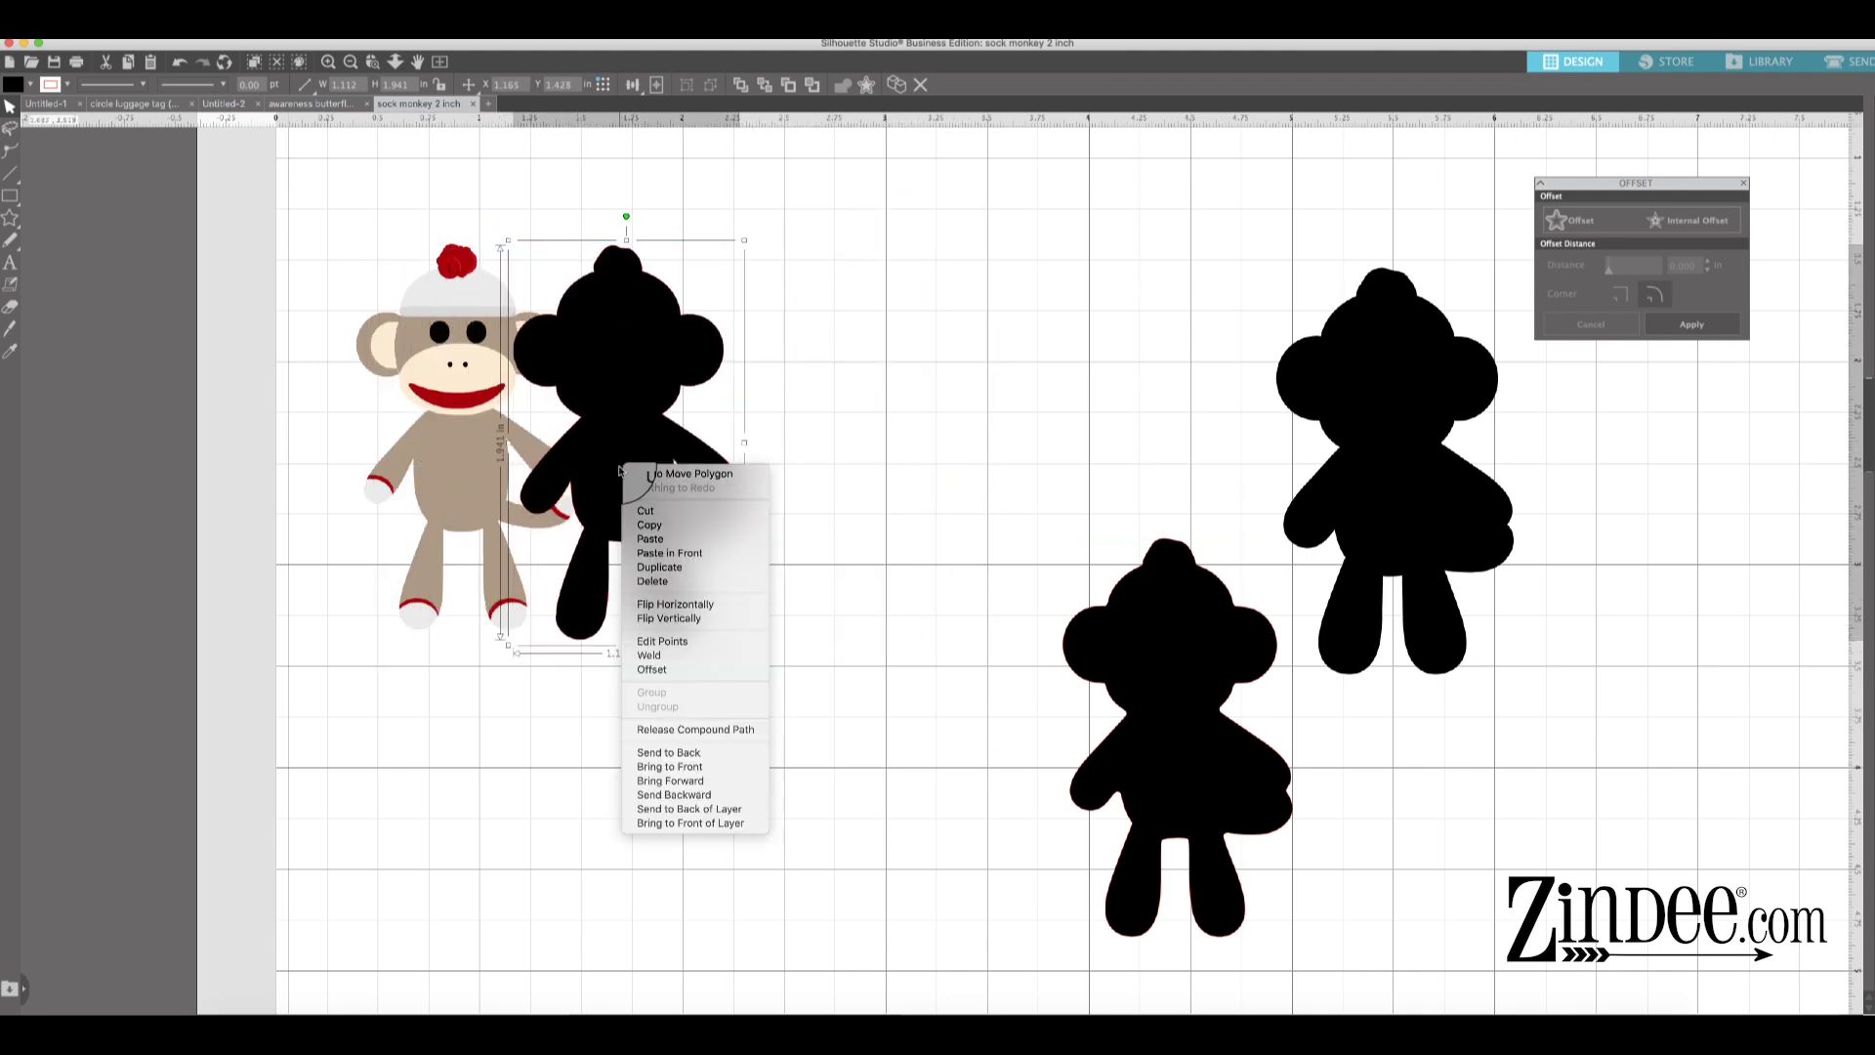
pyautogui.click(669, 752)
pyautogui.moveTo(615, 479); pyautogui.dragTo(458, 475)
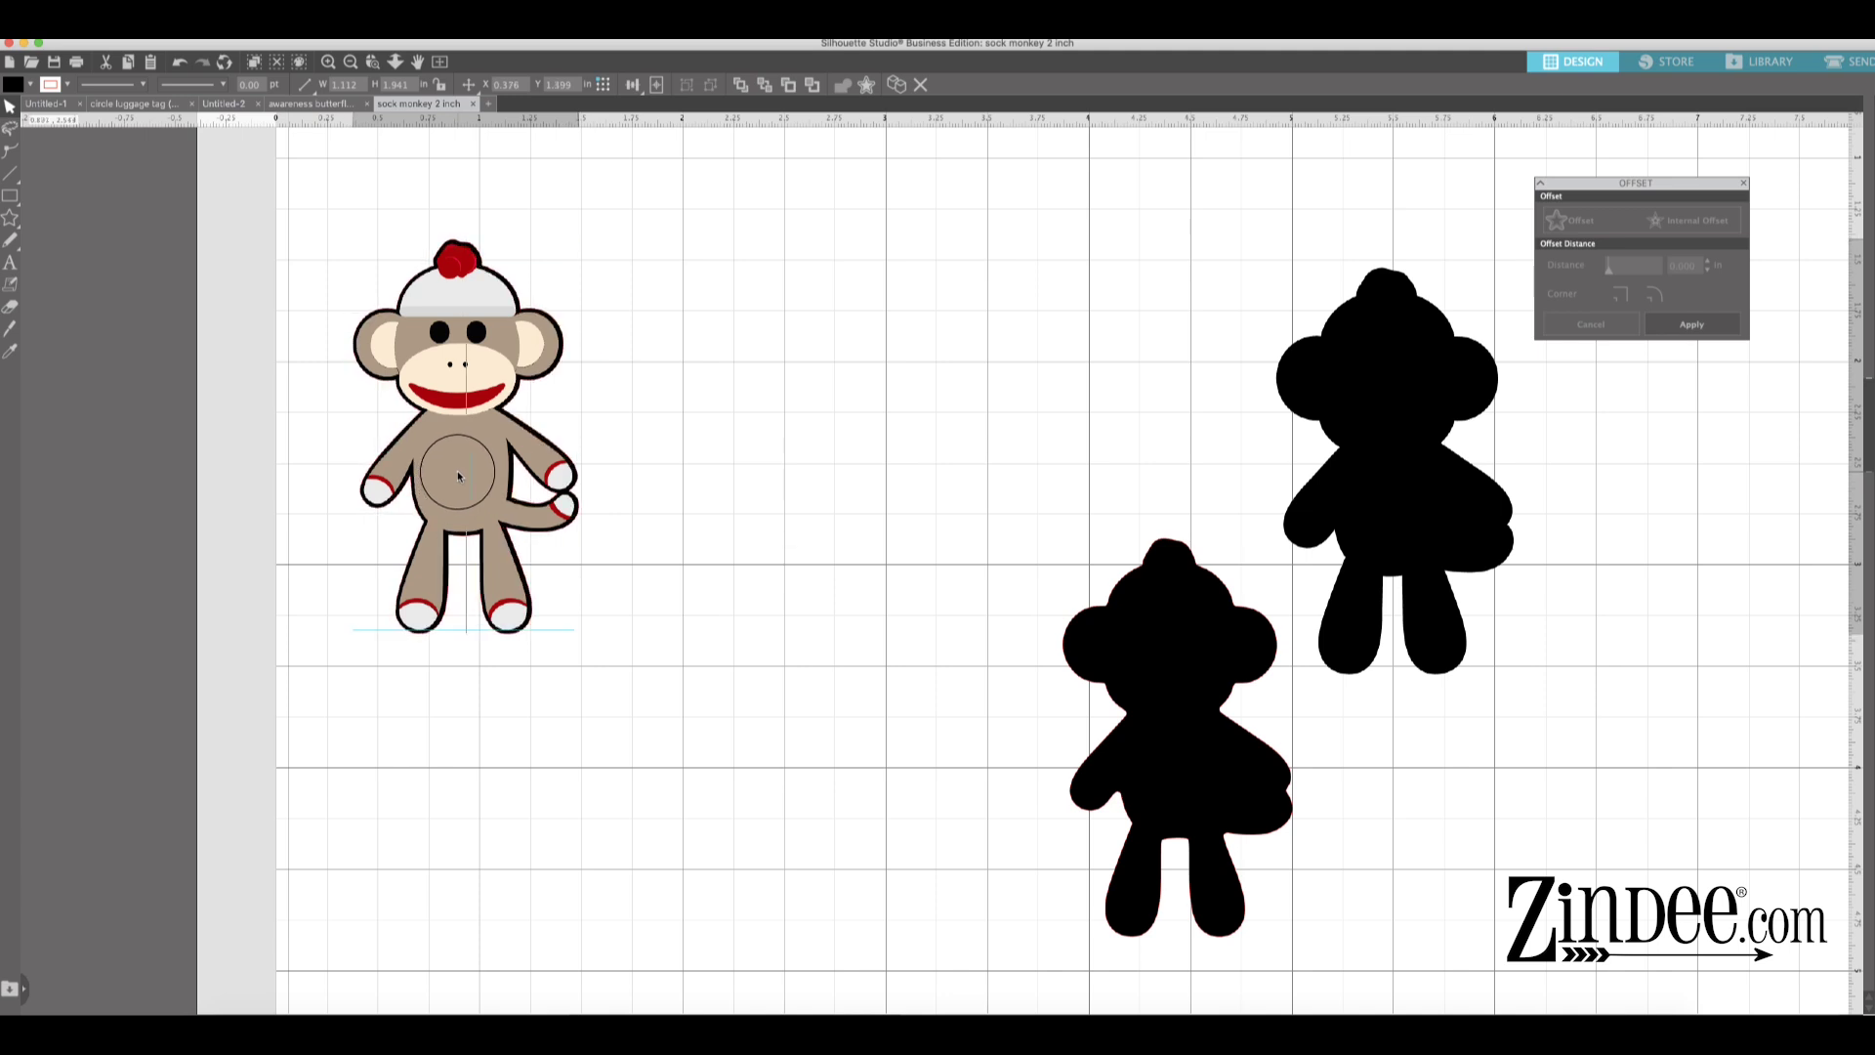
pyautogui.click(753, 460)
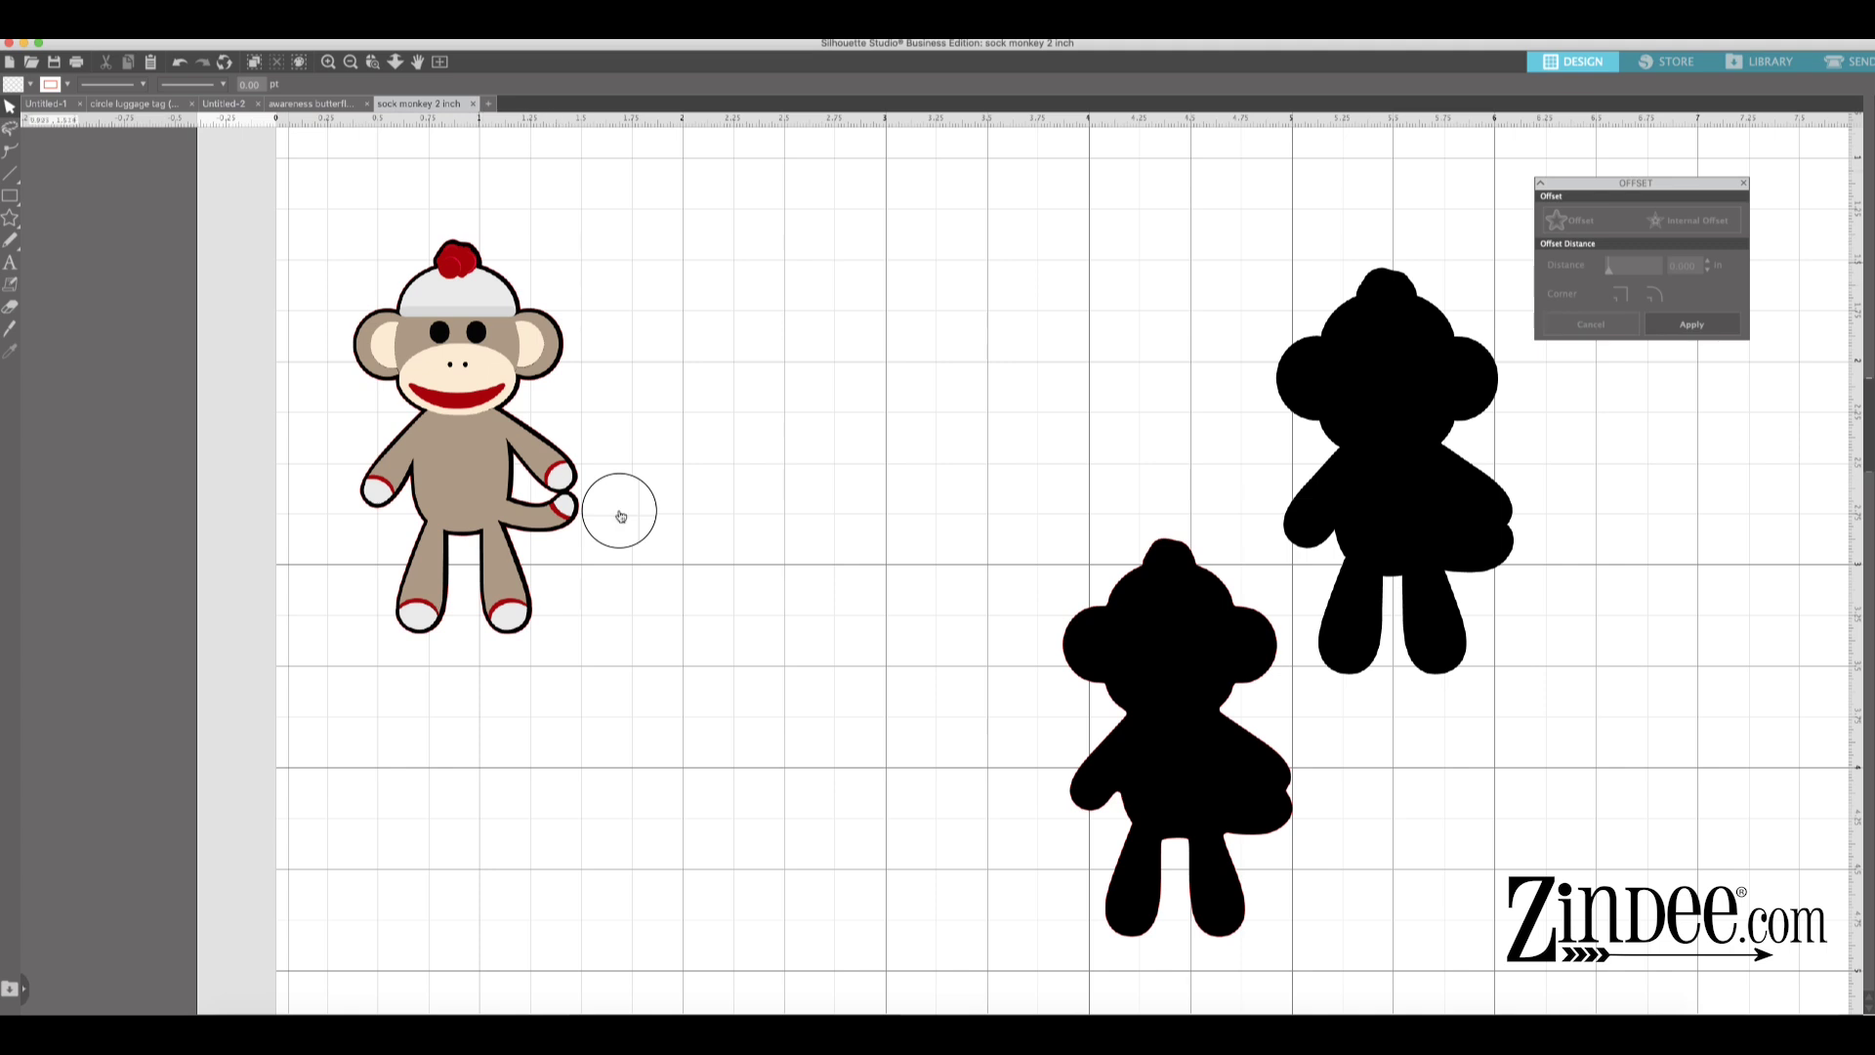
# - Rearrange the black monkey silhouettes into a row to the right of the coloured monkey
pyautogui.moveTo(1180, 649); pyautogui.dragTo(738, 355)
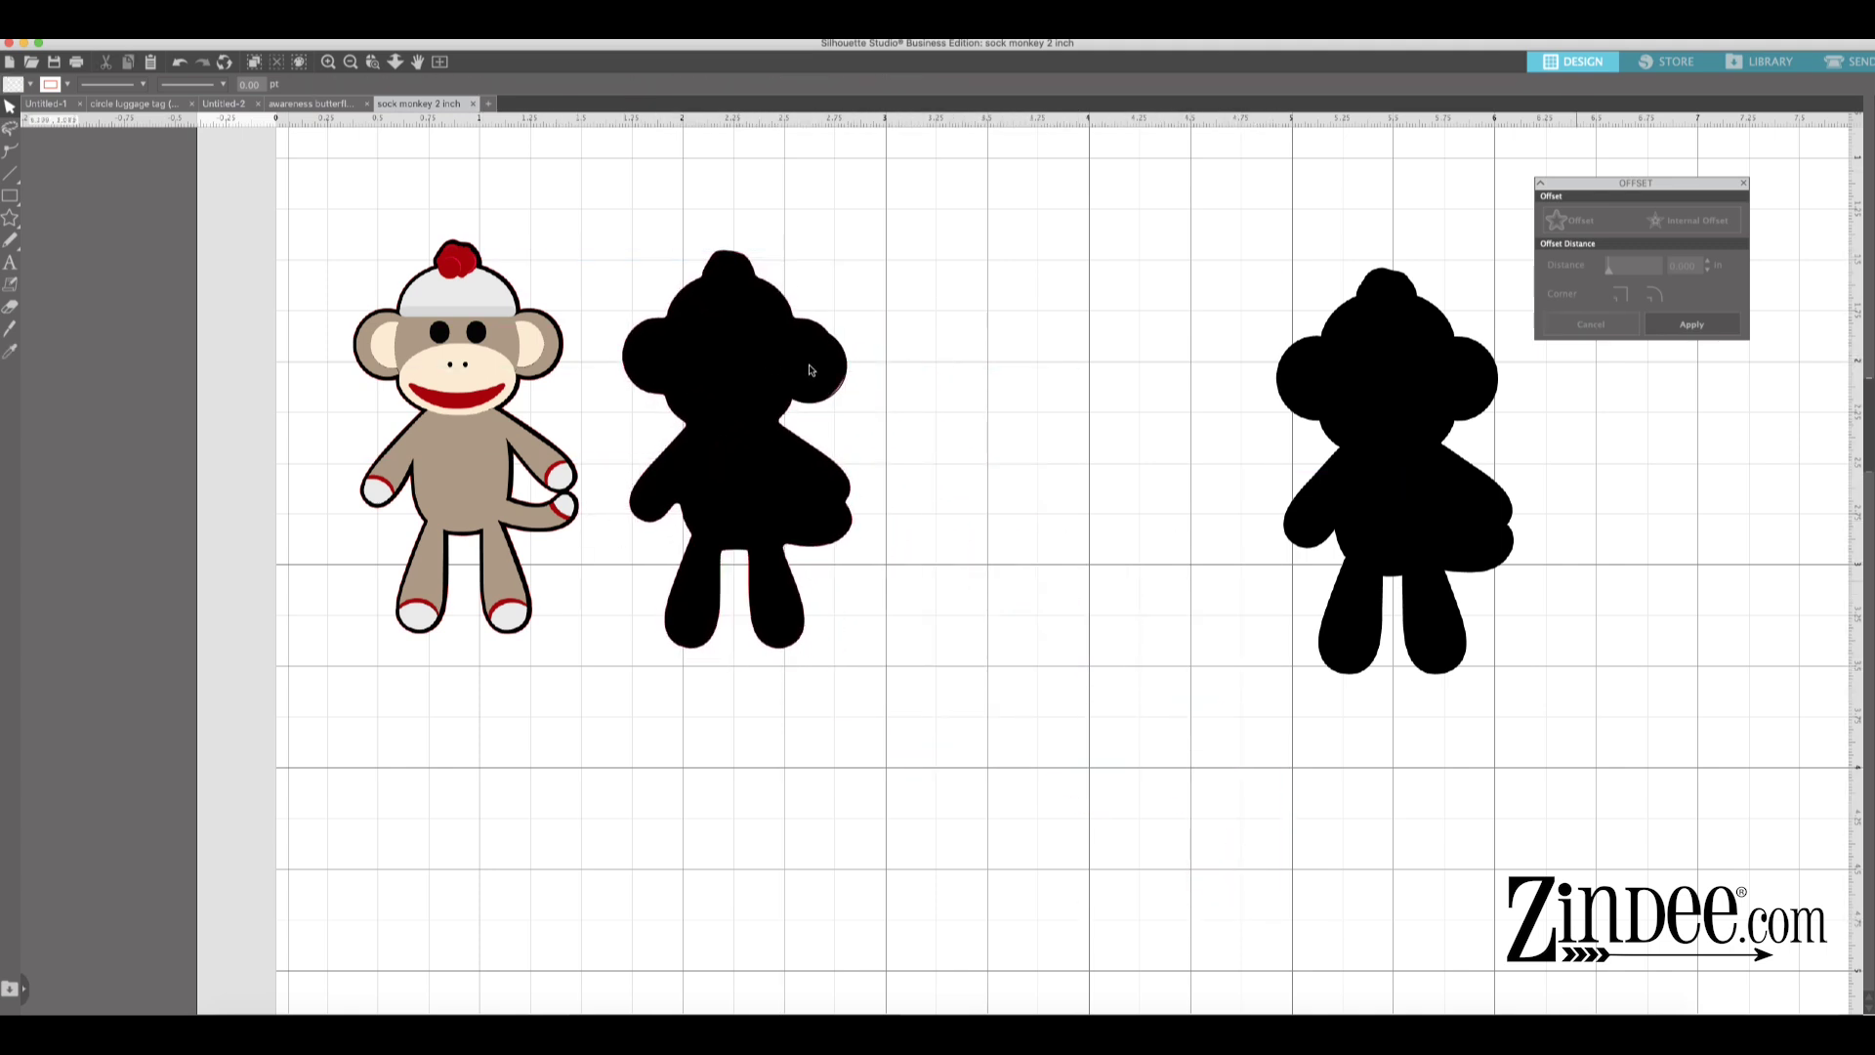
pyautogui.moveTo(1399, 486); pyautogui.dragTo(1097, 486)
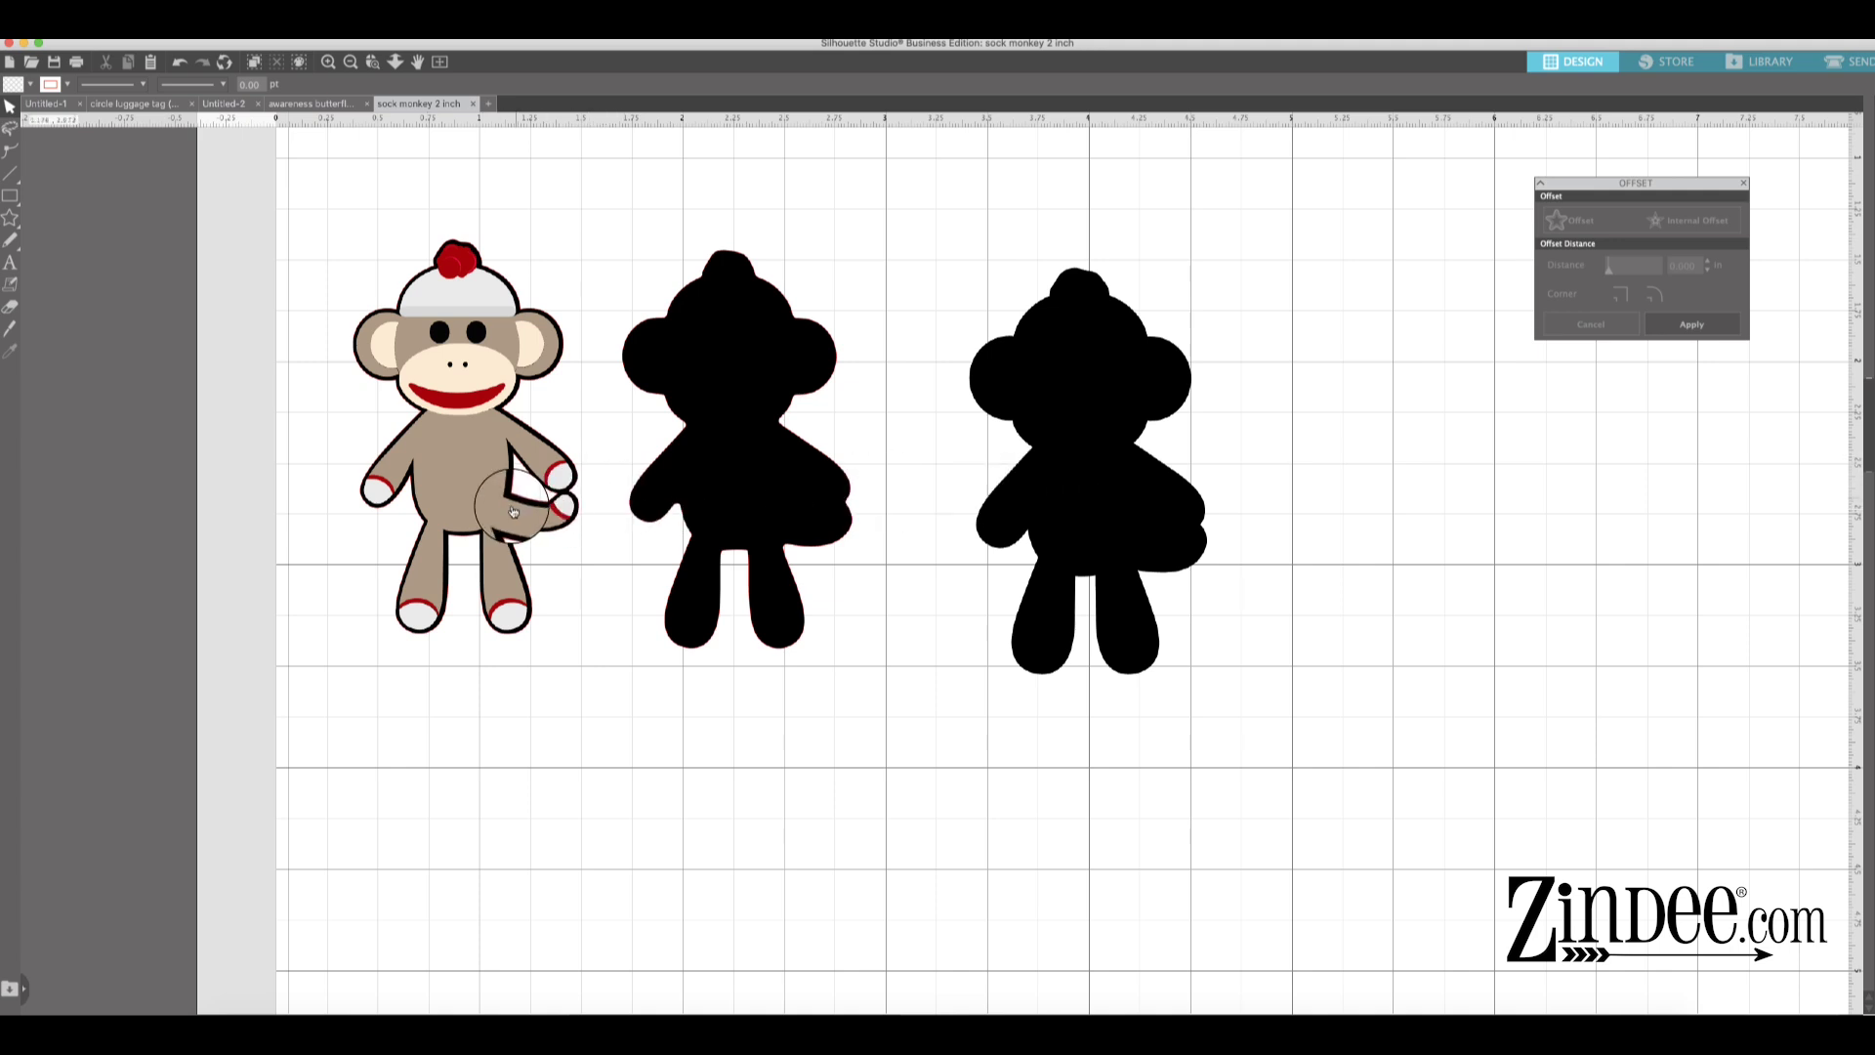
pyautogui.hotkey('ctrl', 'z')
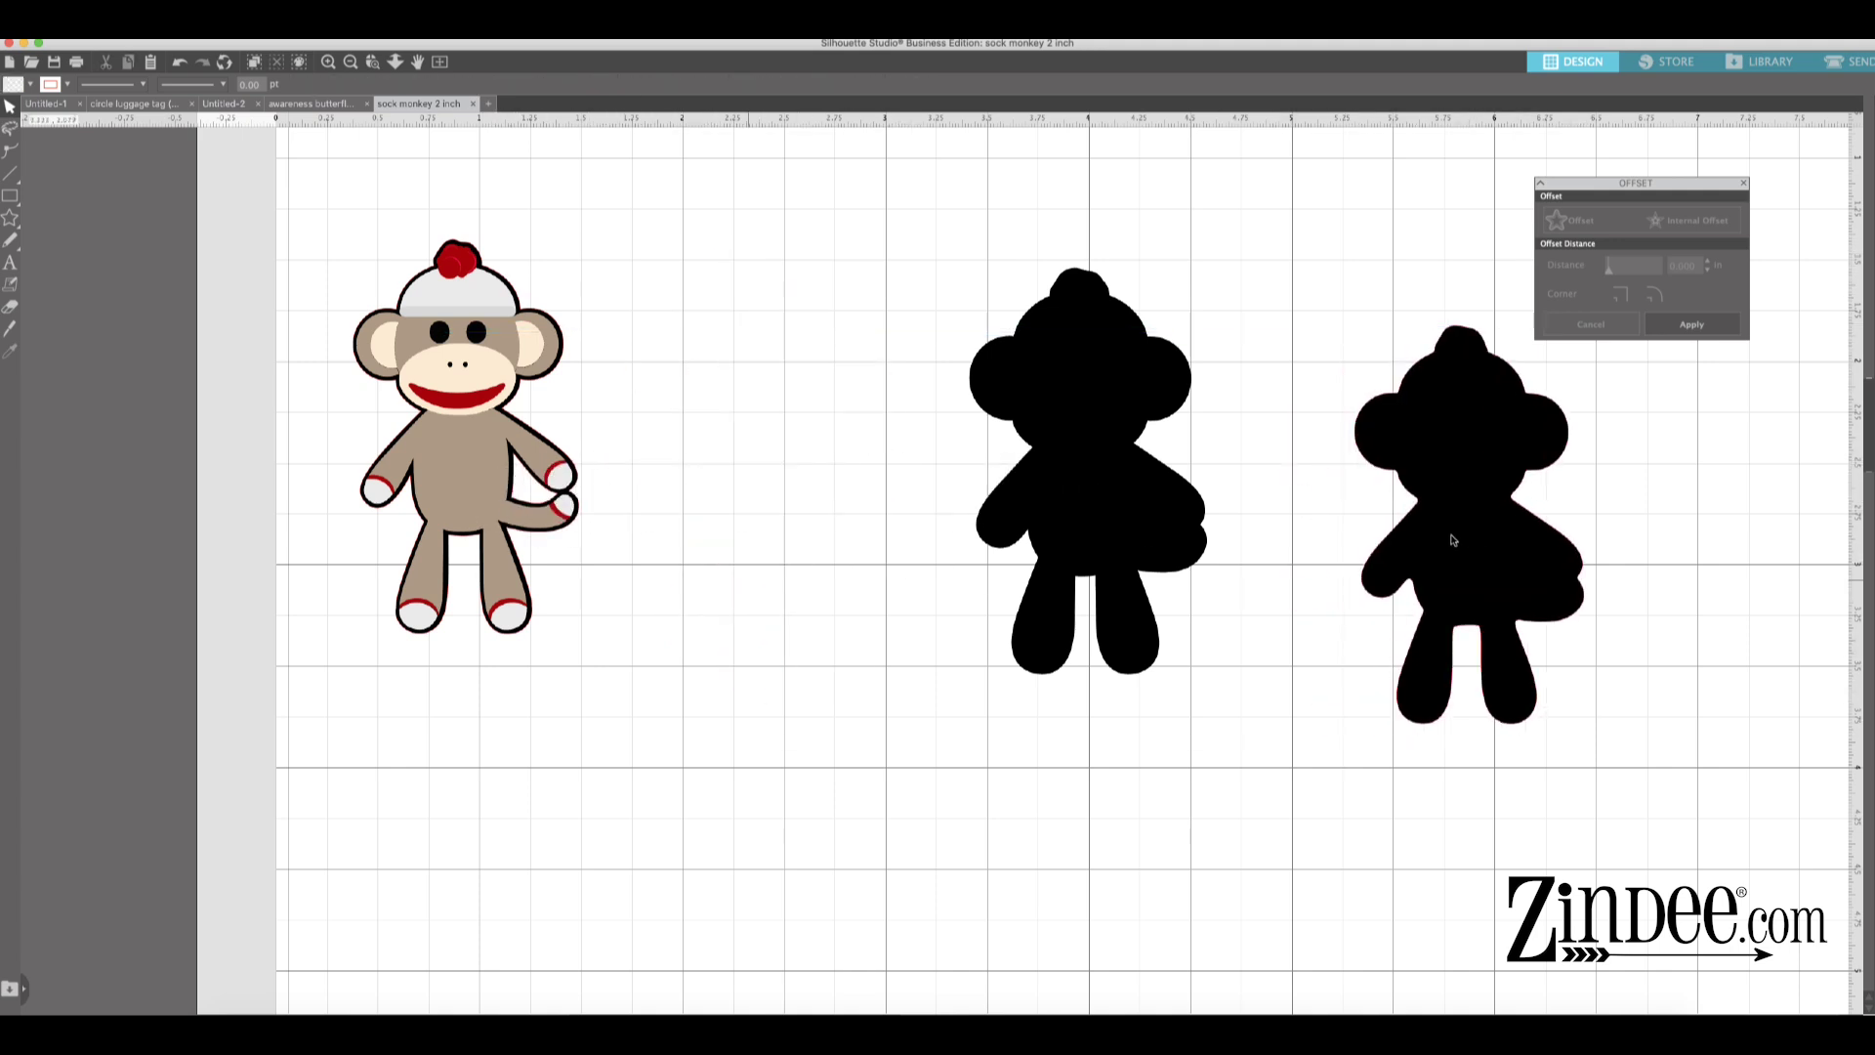
# - Pull the black backing out below the coloured monkey, then marquee-select the whole coloured monkey
pyautogui.click(490, 476)
pyautogui.click(649, 494)
pyautogui.moveTo(564, 506); pyautogui.dragTo(344, 940)
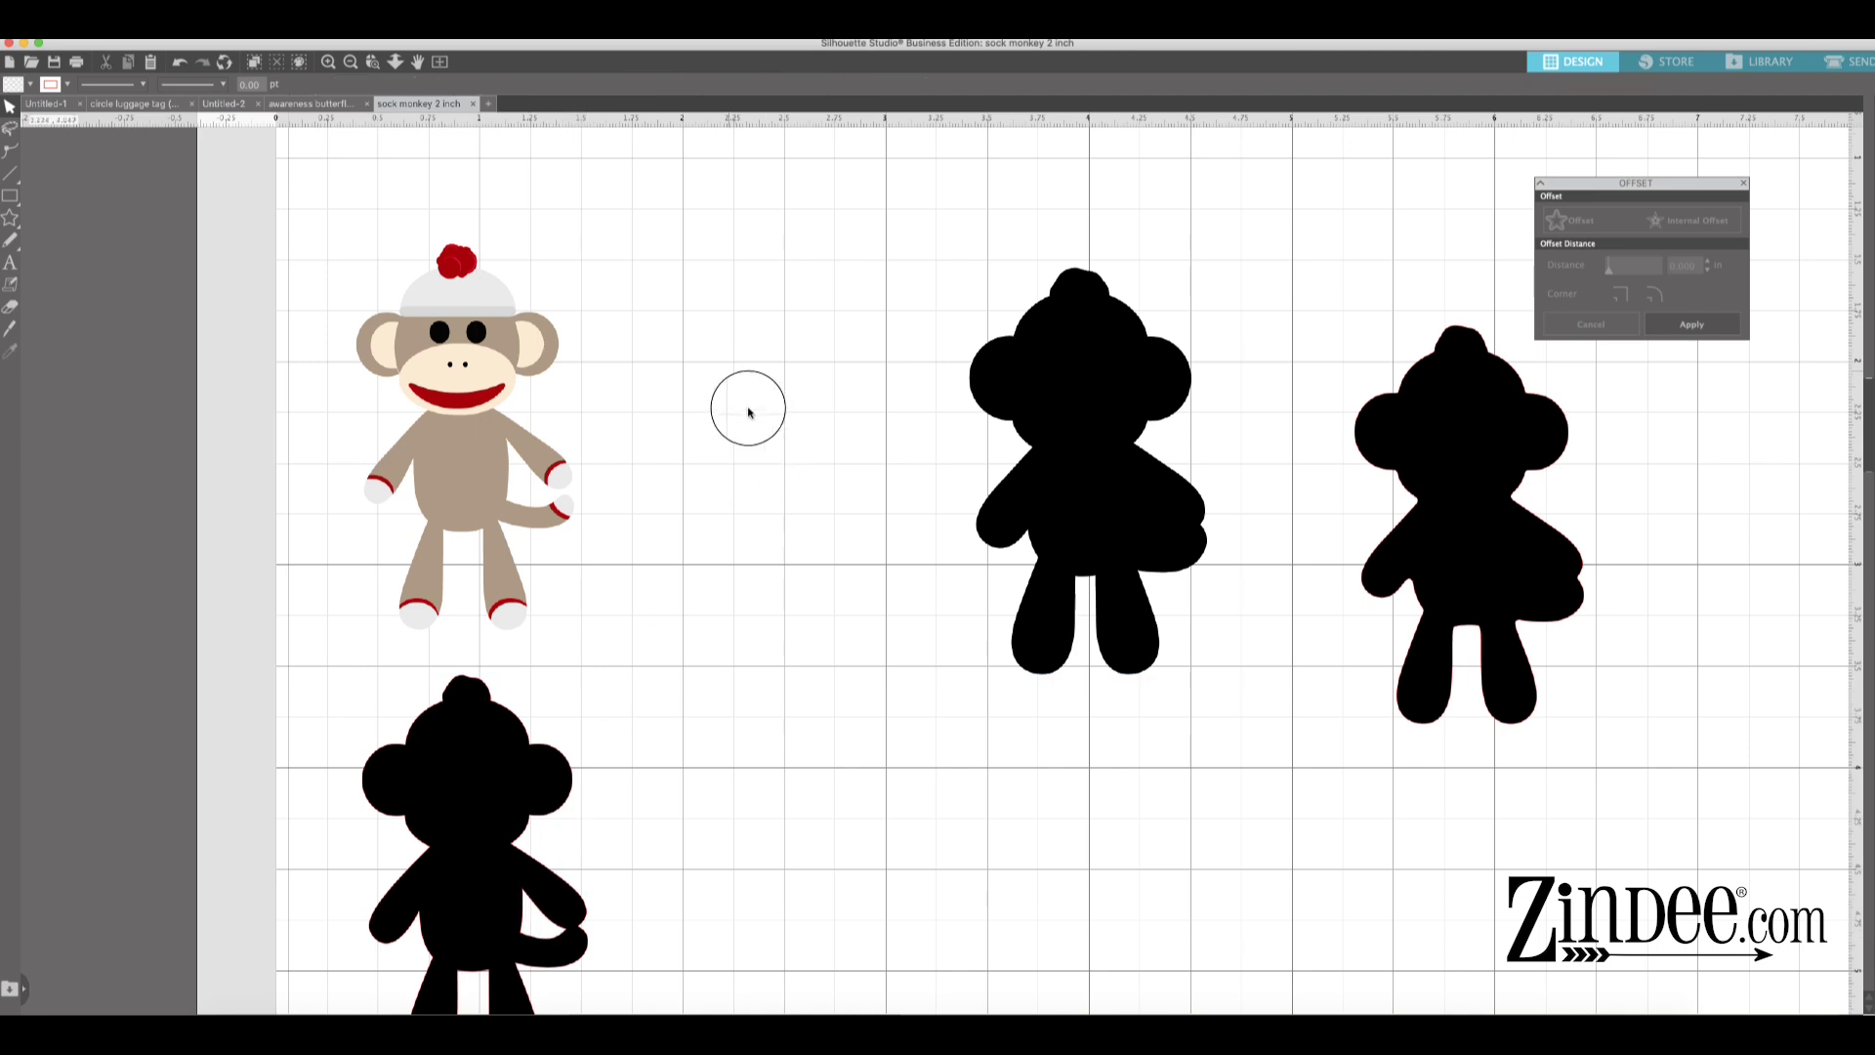
pyautogui.moveTo(667, 133); pyautogui.dragTo(297, 649)
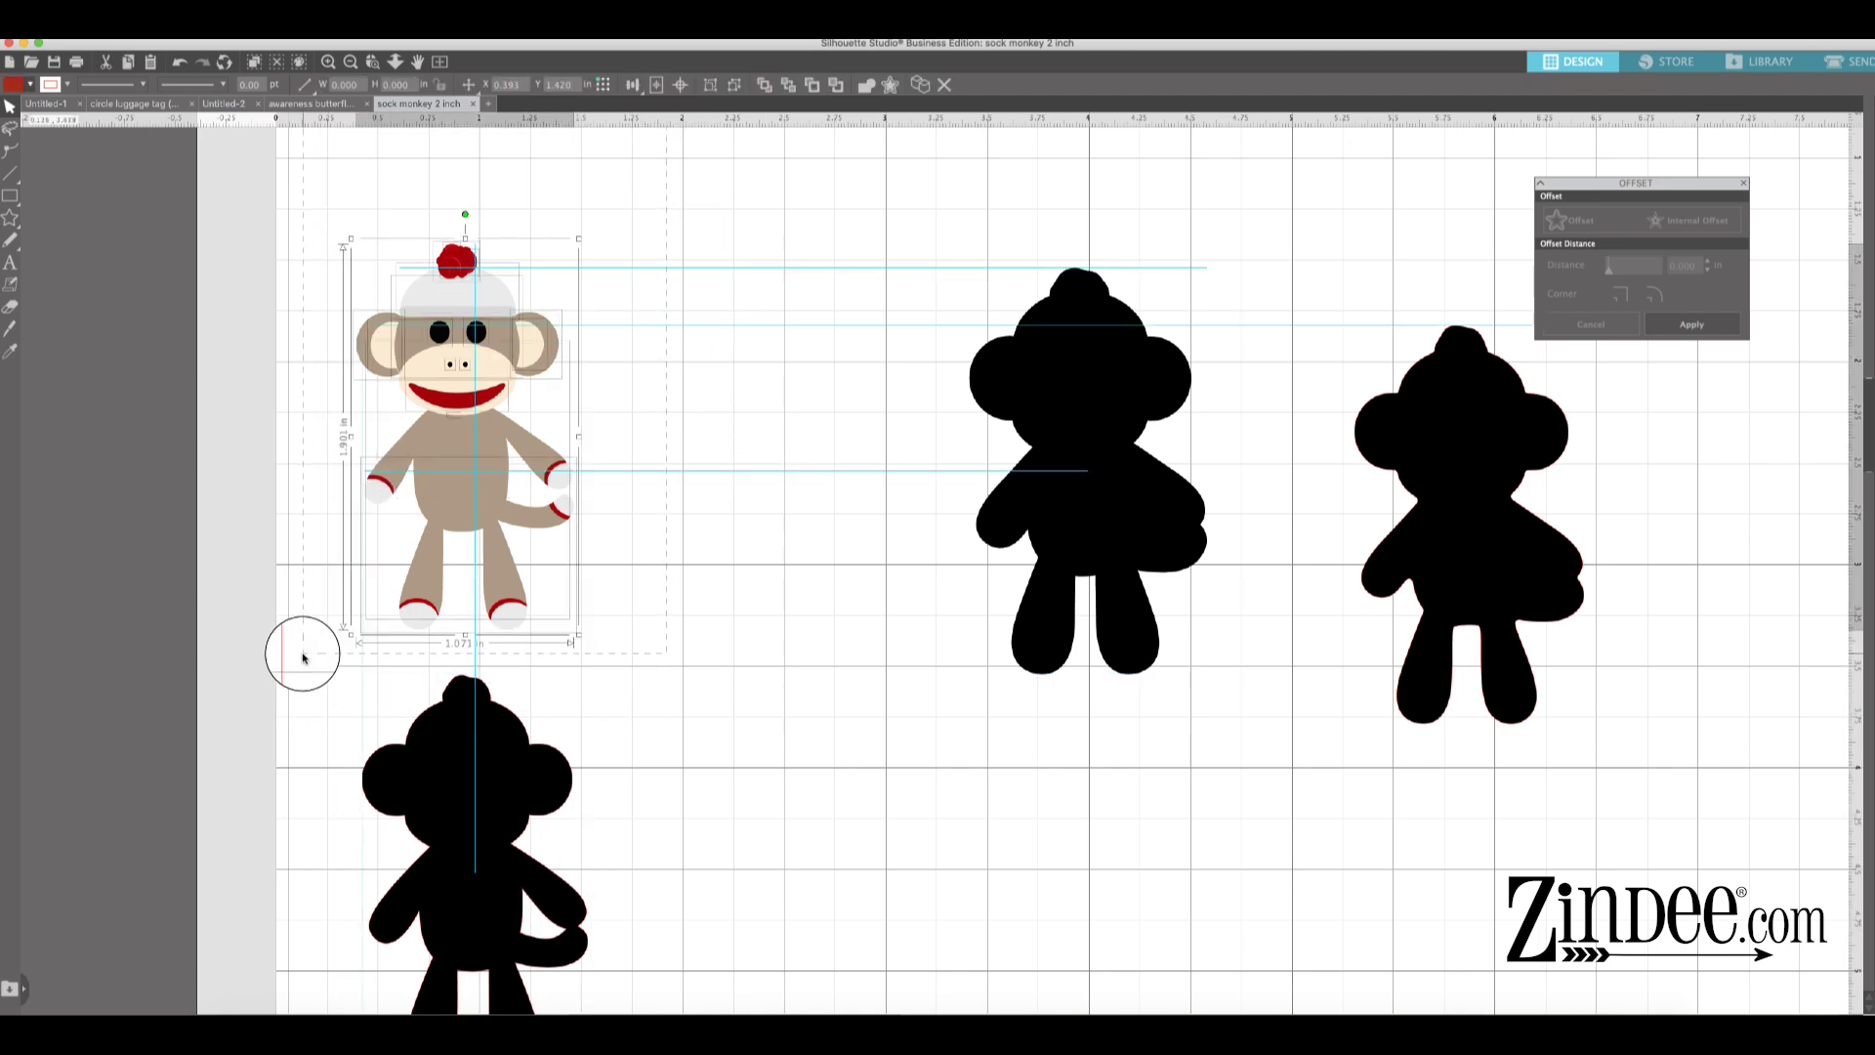
# - Duplicate the coloured sock monkey with Cmd+D and place the copy beside the original
pyautogui.press('super+d')
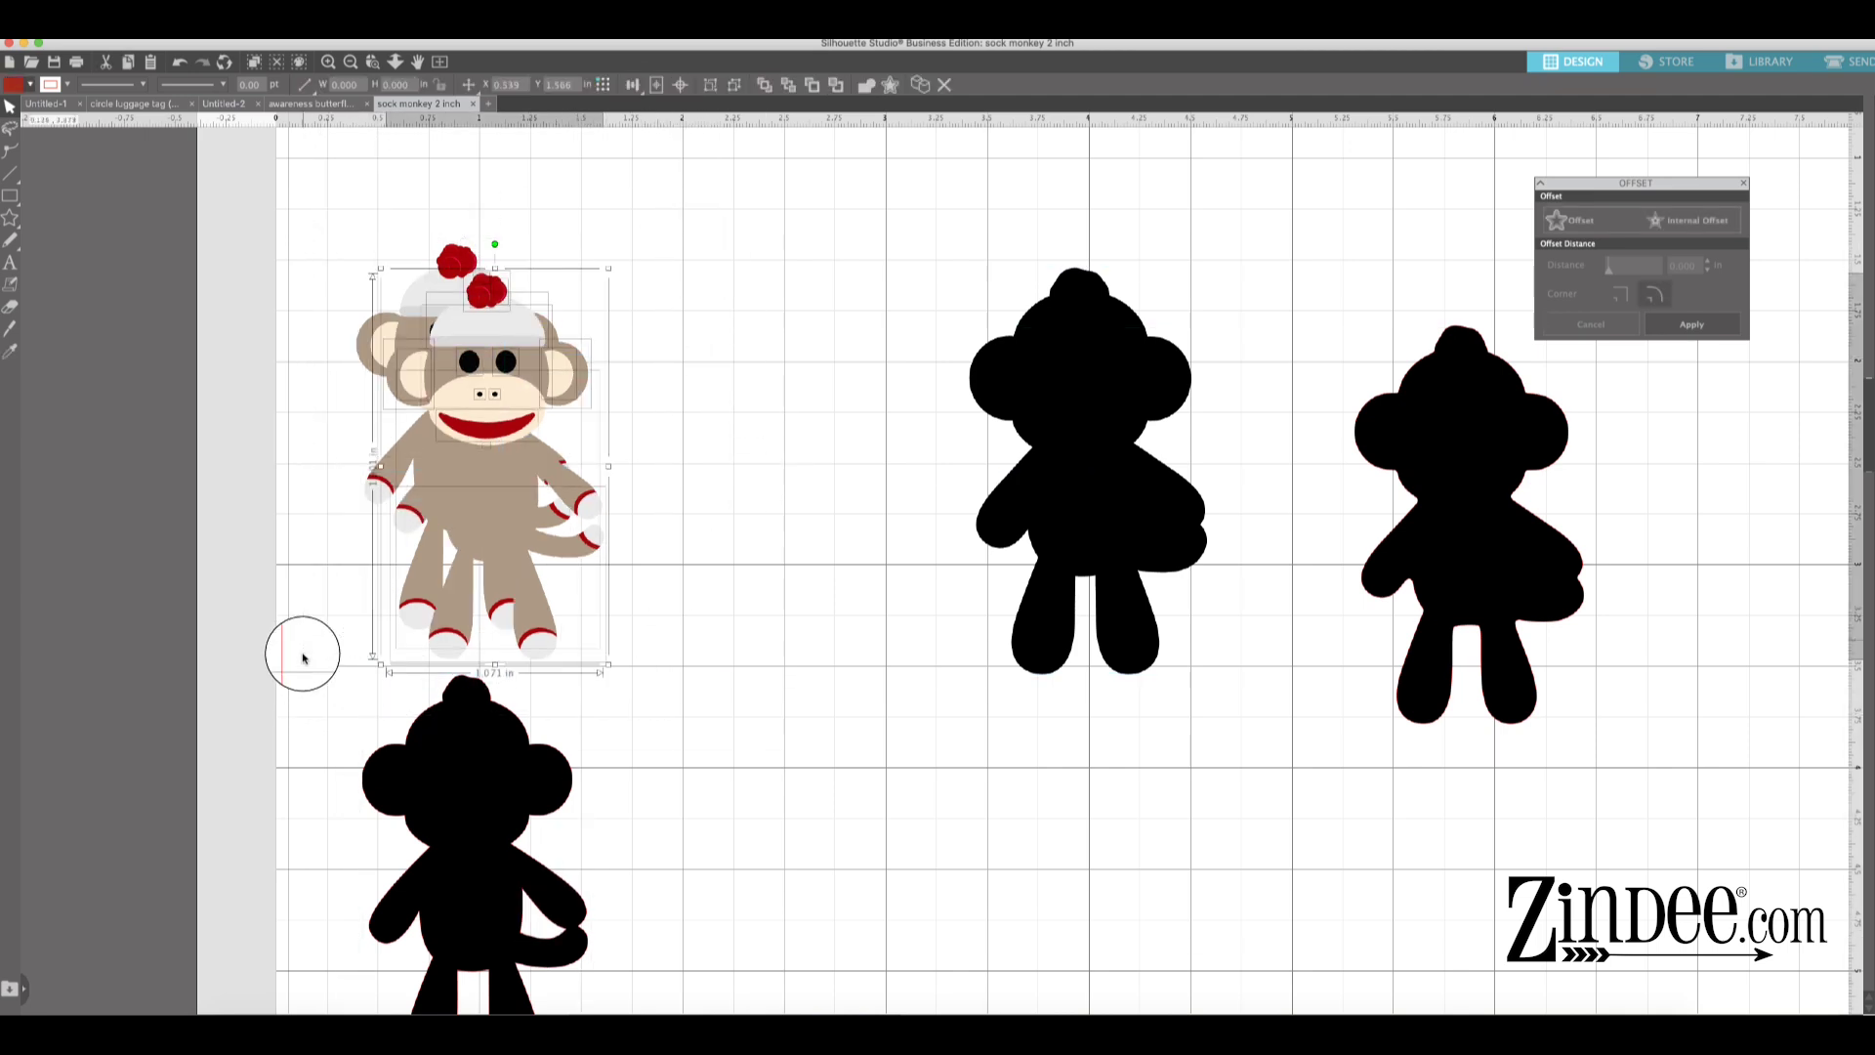
pyautogui.moveTo(510, 537); pyautogui.dragTo(768, 506)
pyautogui.click(648, 837)
# - Move one black silhouette behind each coloured monkey, lining up the second monkey's backing
pyautogui.click(478, 815)
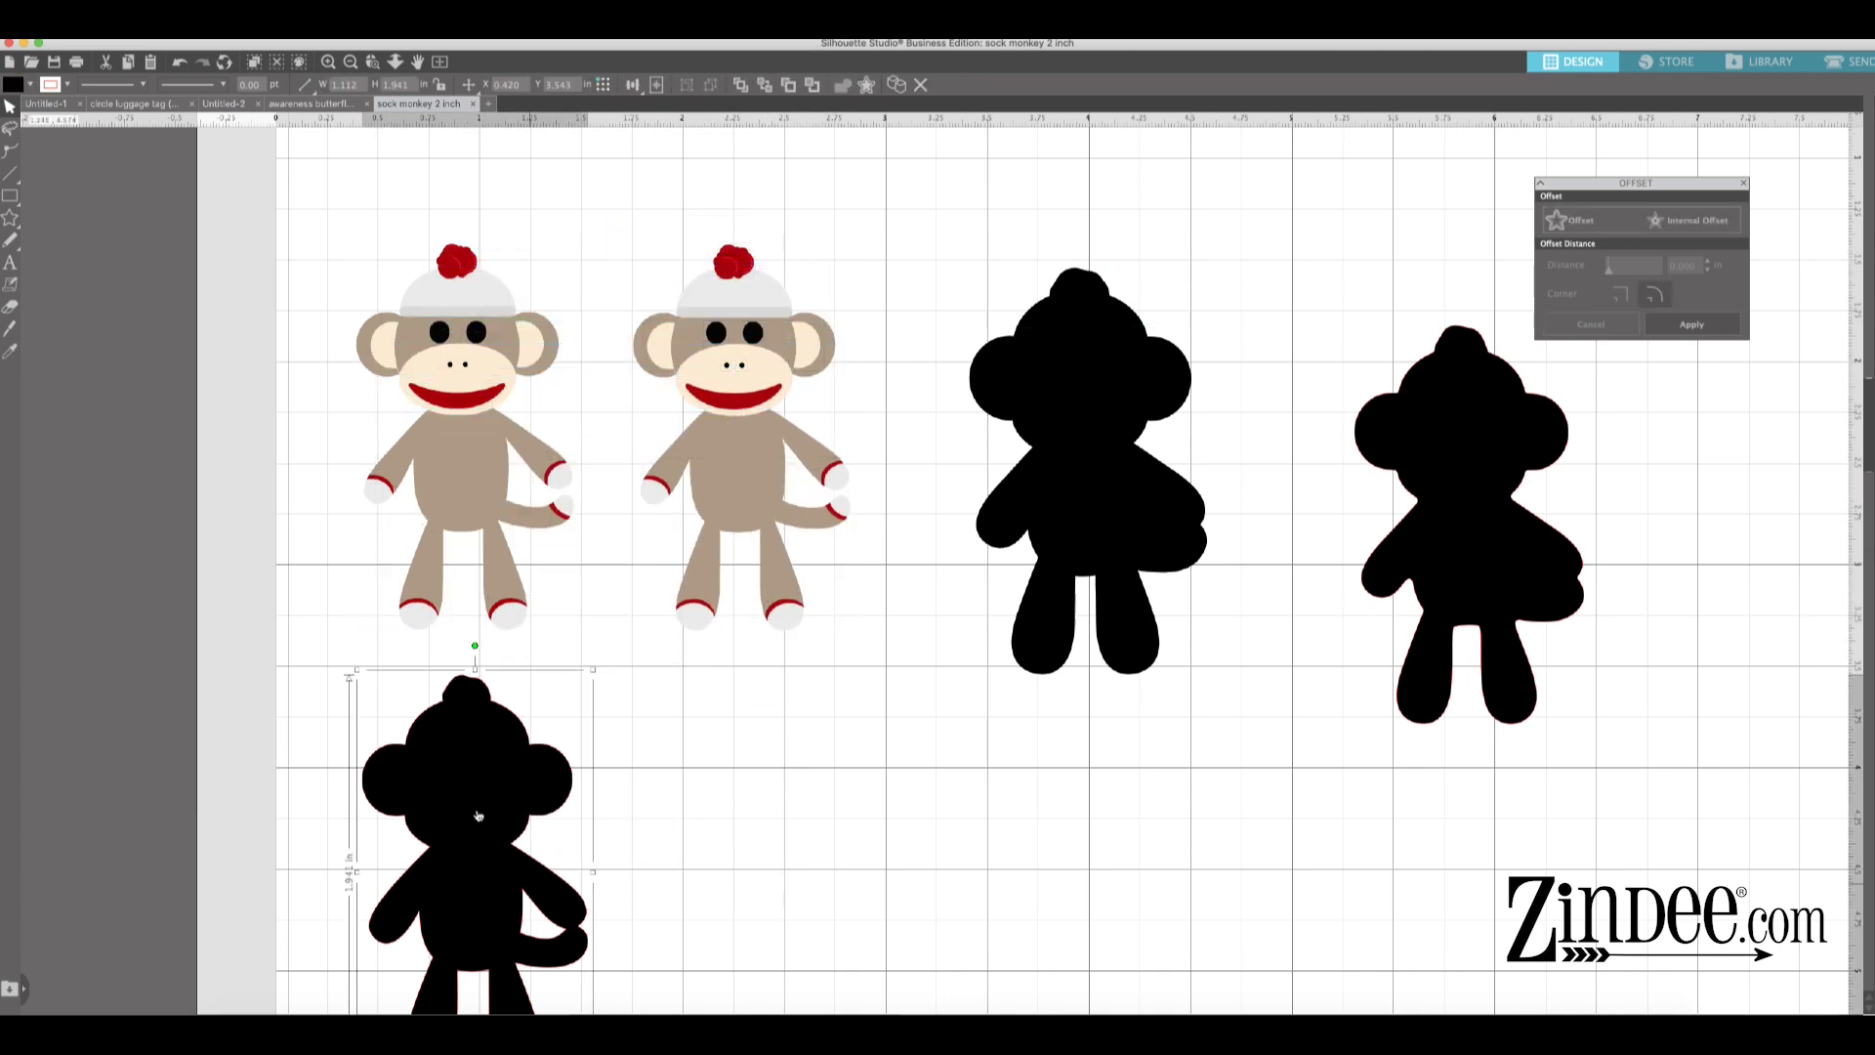
pyautogui.moveTo(478, 815); pyautogui.dragTo(470, 380)
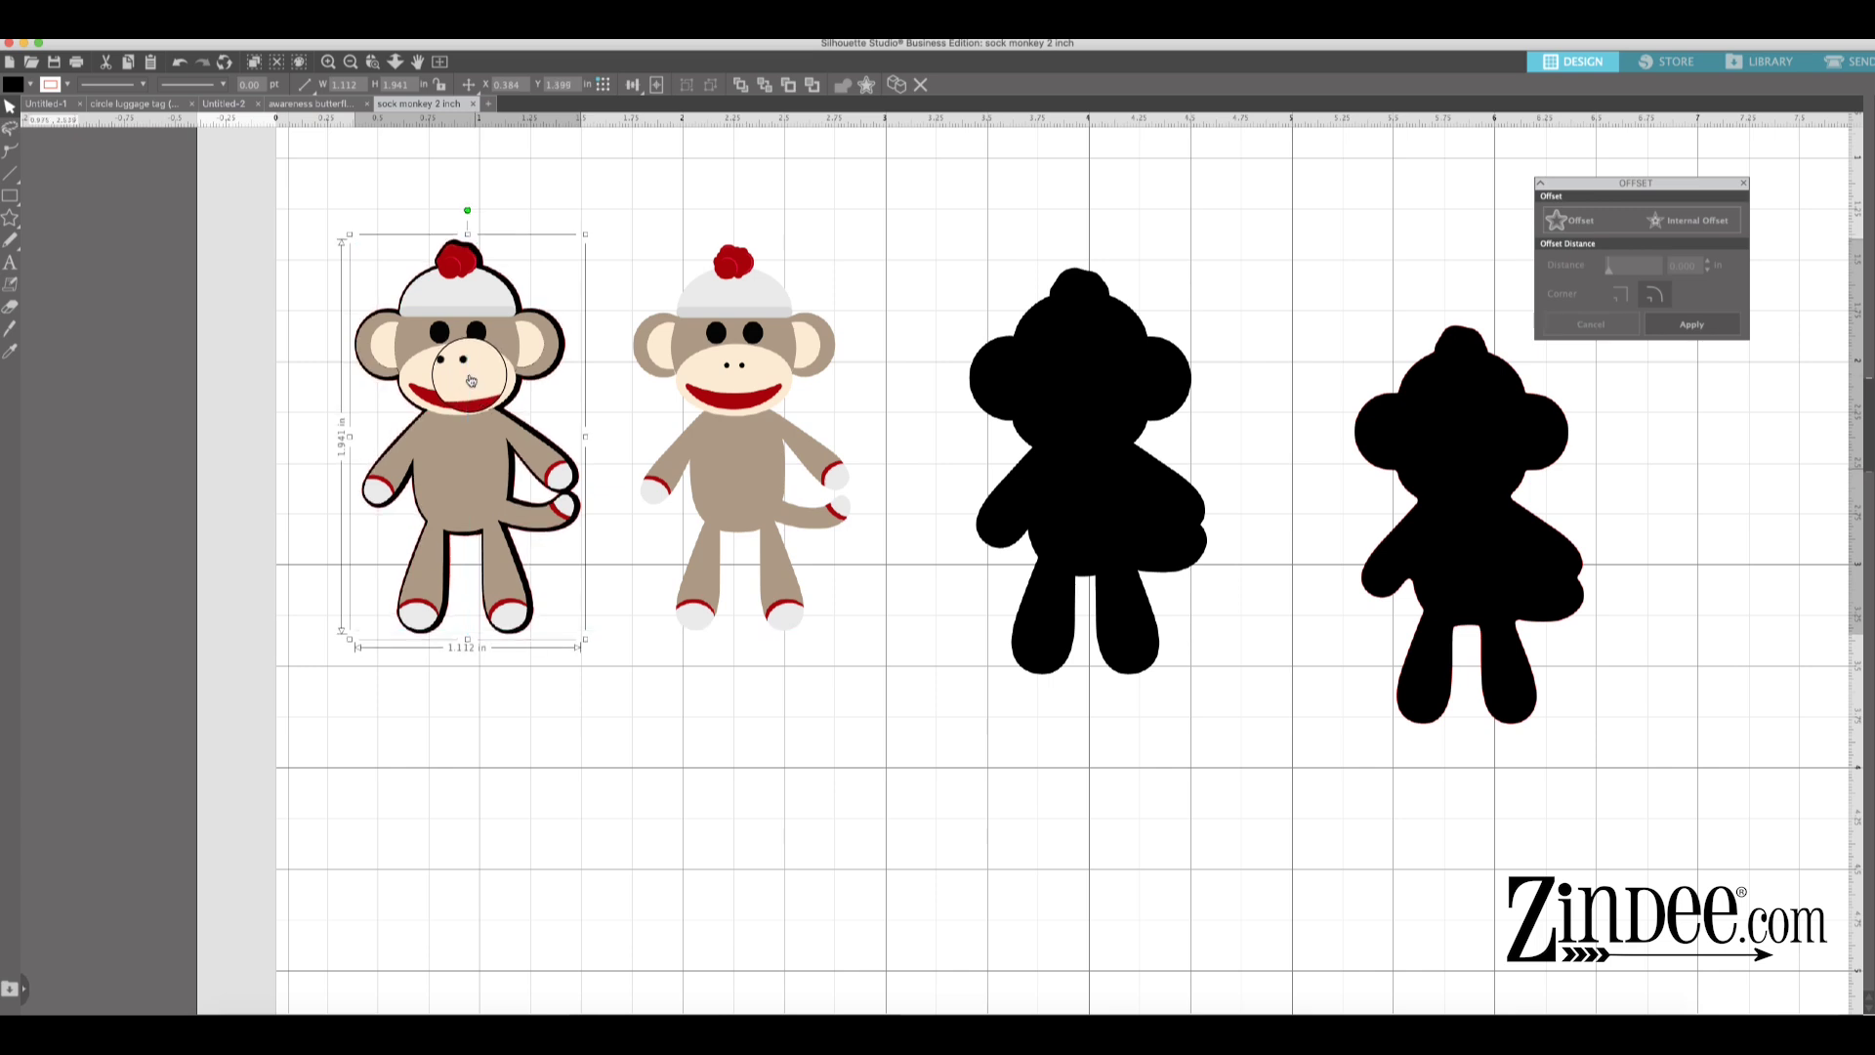
pyautogui.click(1476, 523)
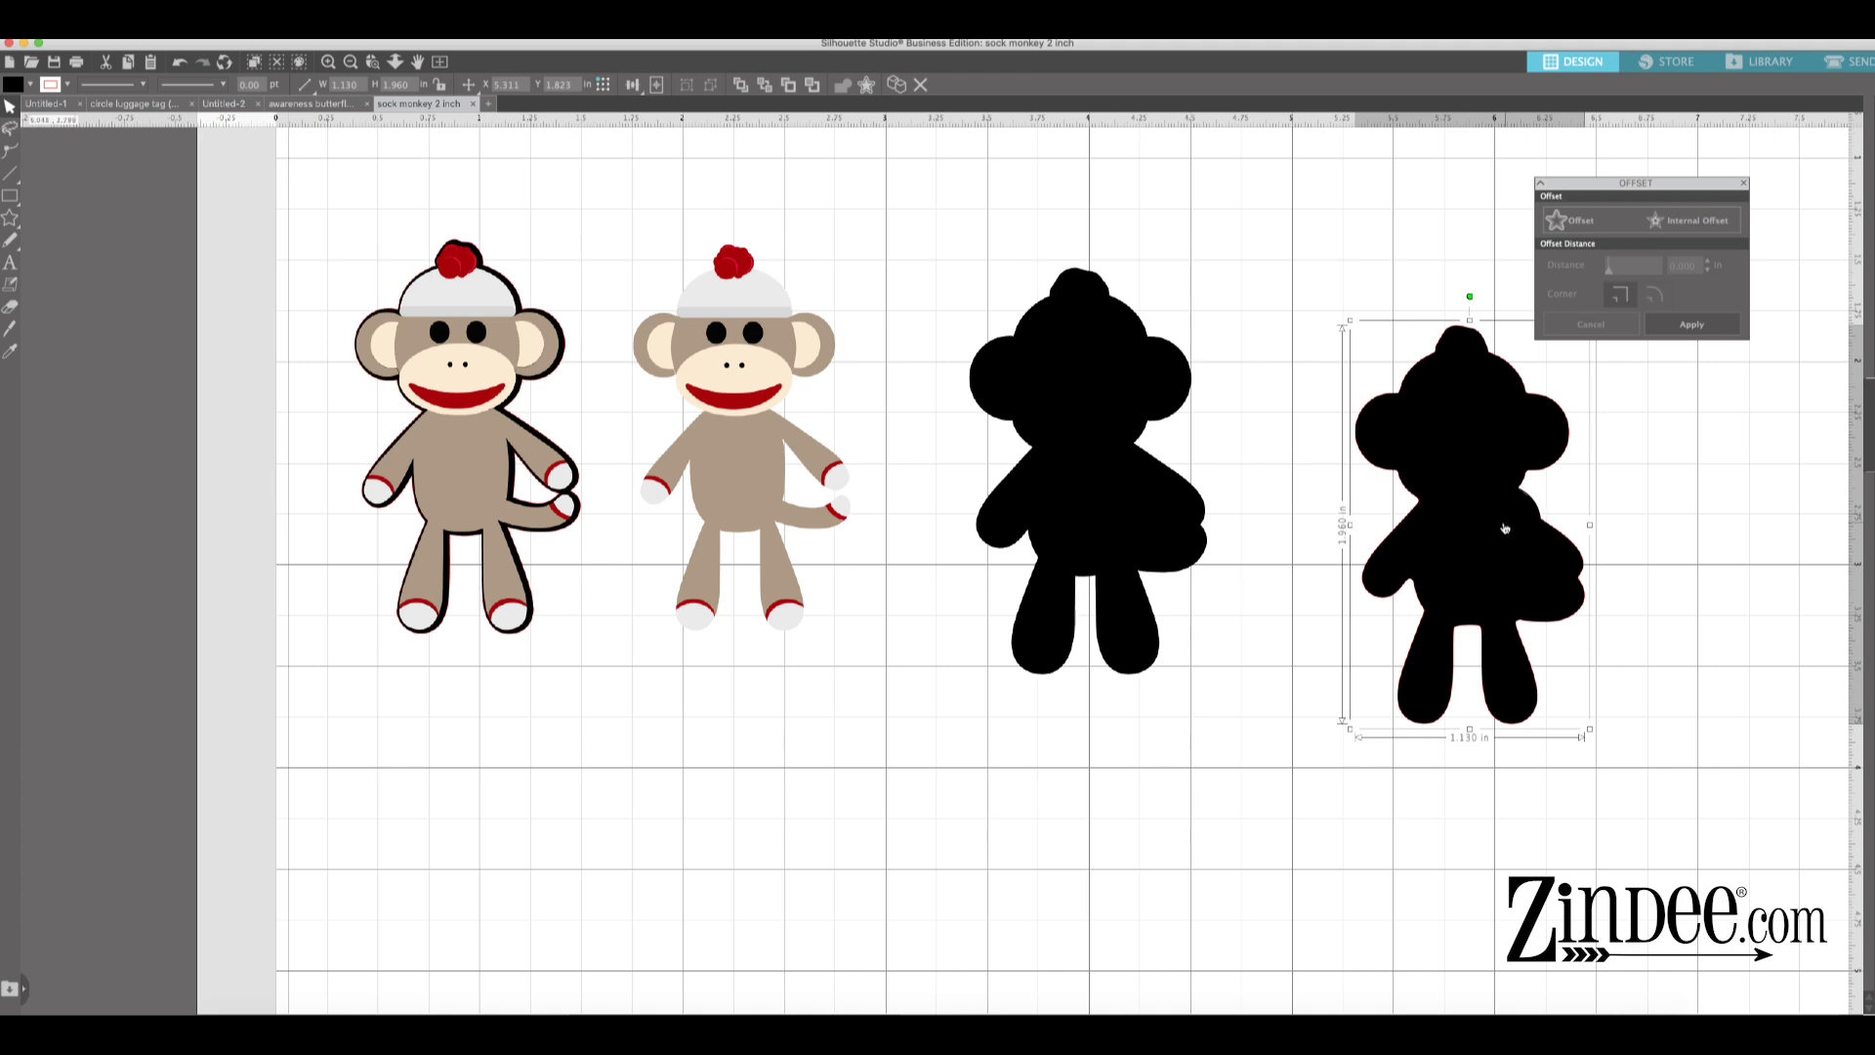
pyautogui.moveTo(1504, 527); pyautogui.dragTo(771, 726)
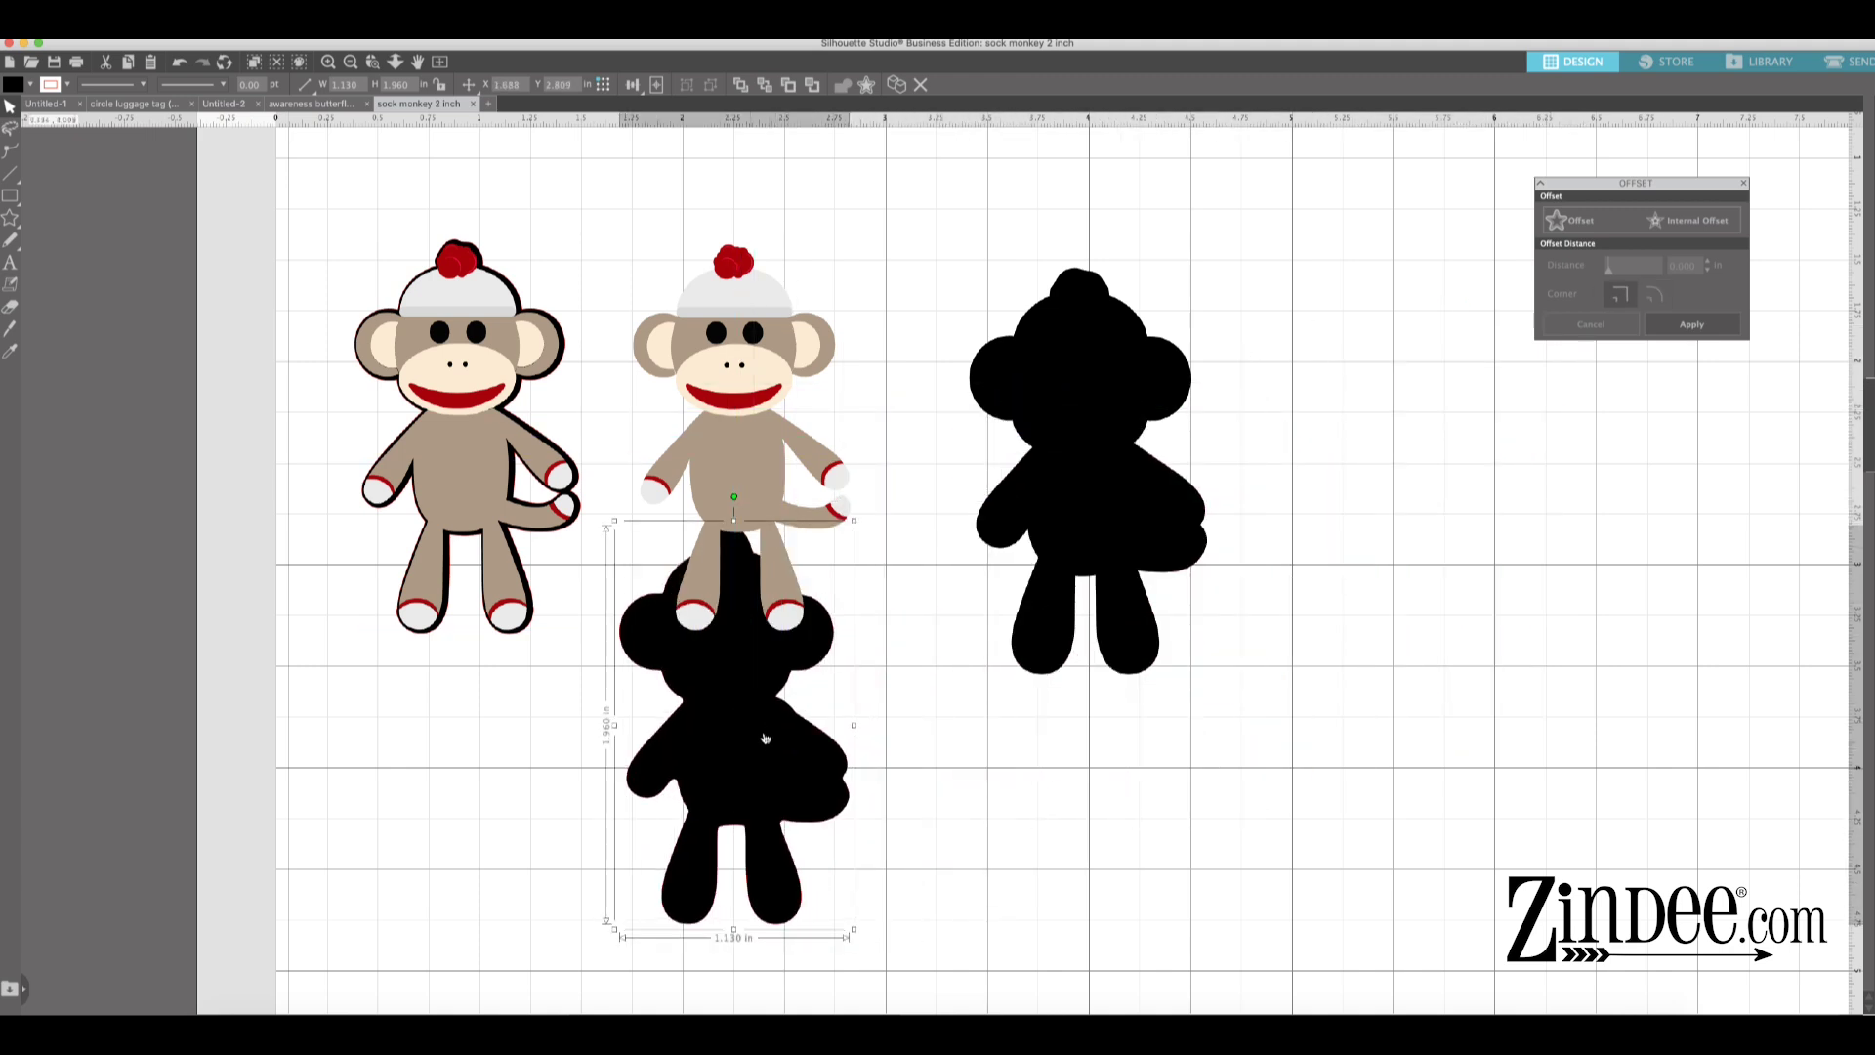
pyautogui.moveTo(720, 818); pyautogui.dragTo(733, 555)
pyautogui.moveTo(798, 481); pyautogui.dragTo(792, 459)
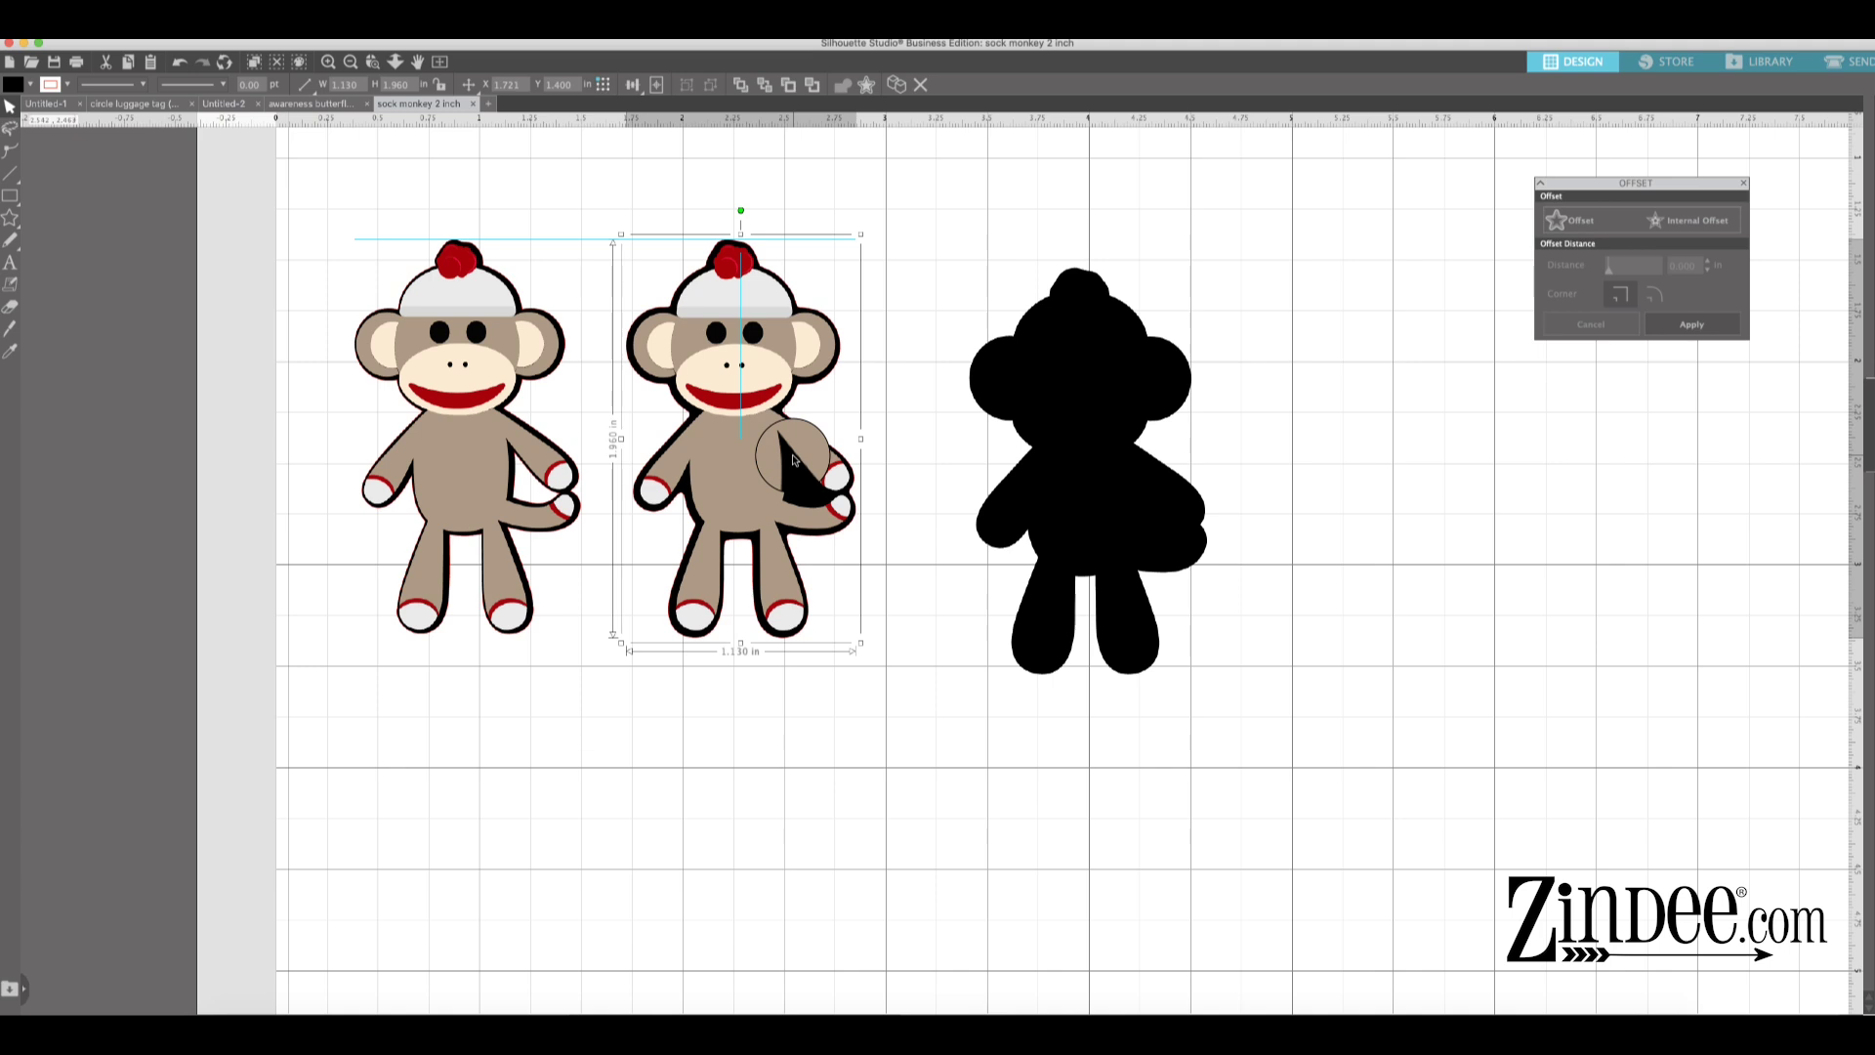
pyautogui.click(569, 795)
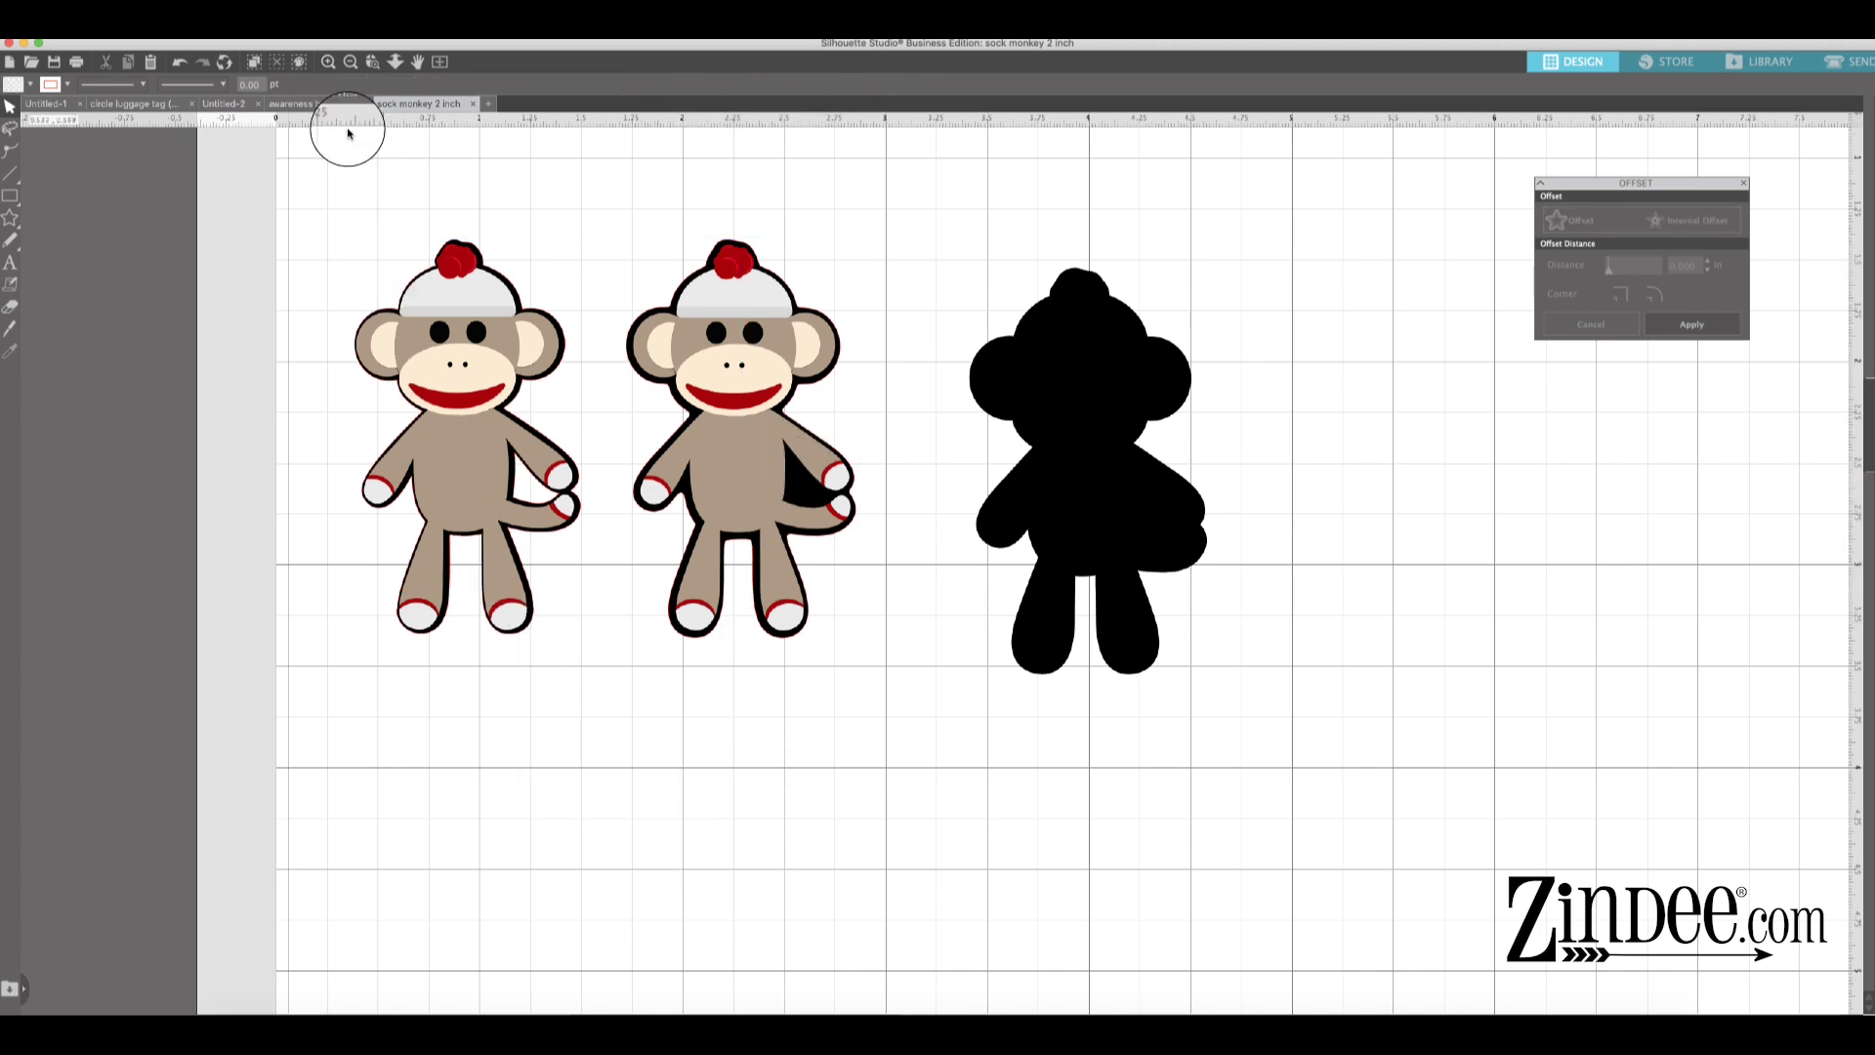
# - Zoom in and nudge the first monkey so it sits neatly on its black backing
pyautogui.click(328, 63)
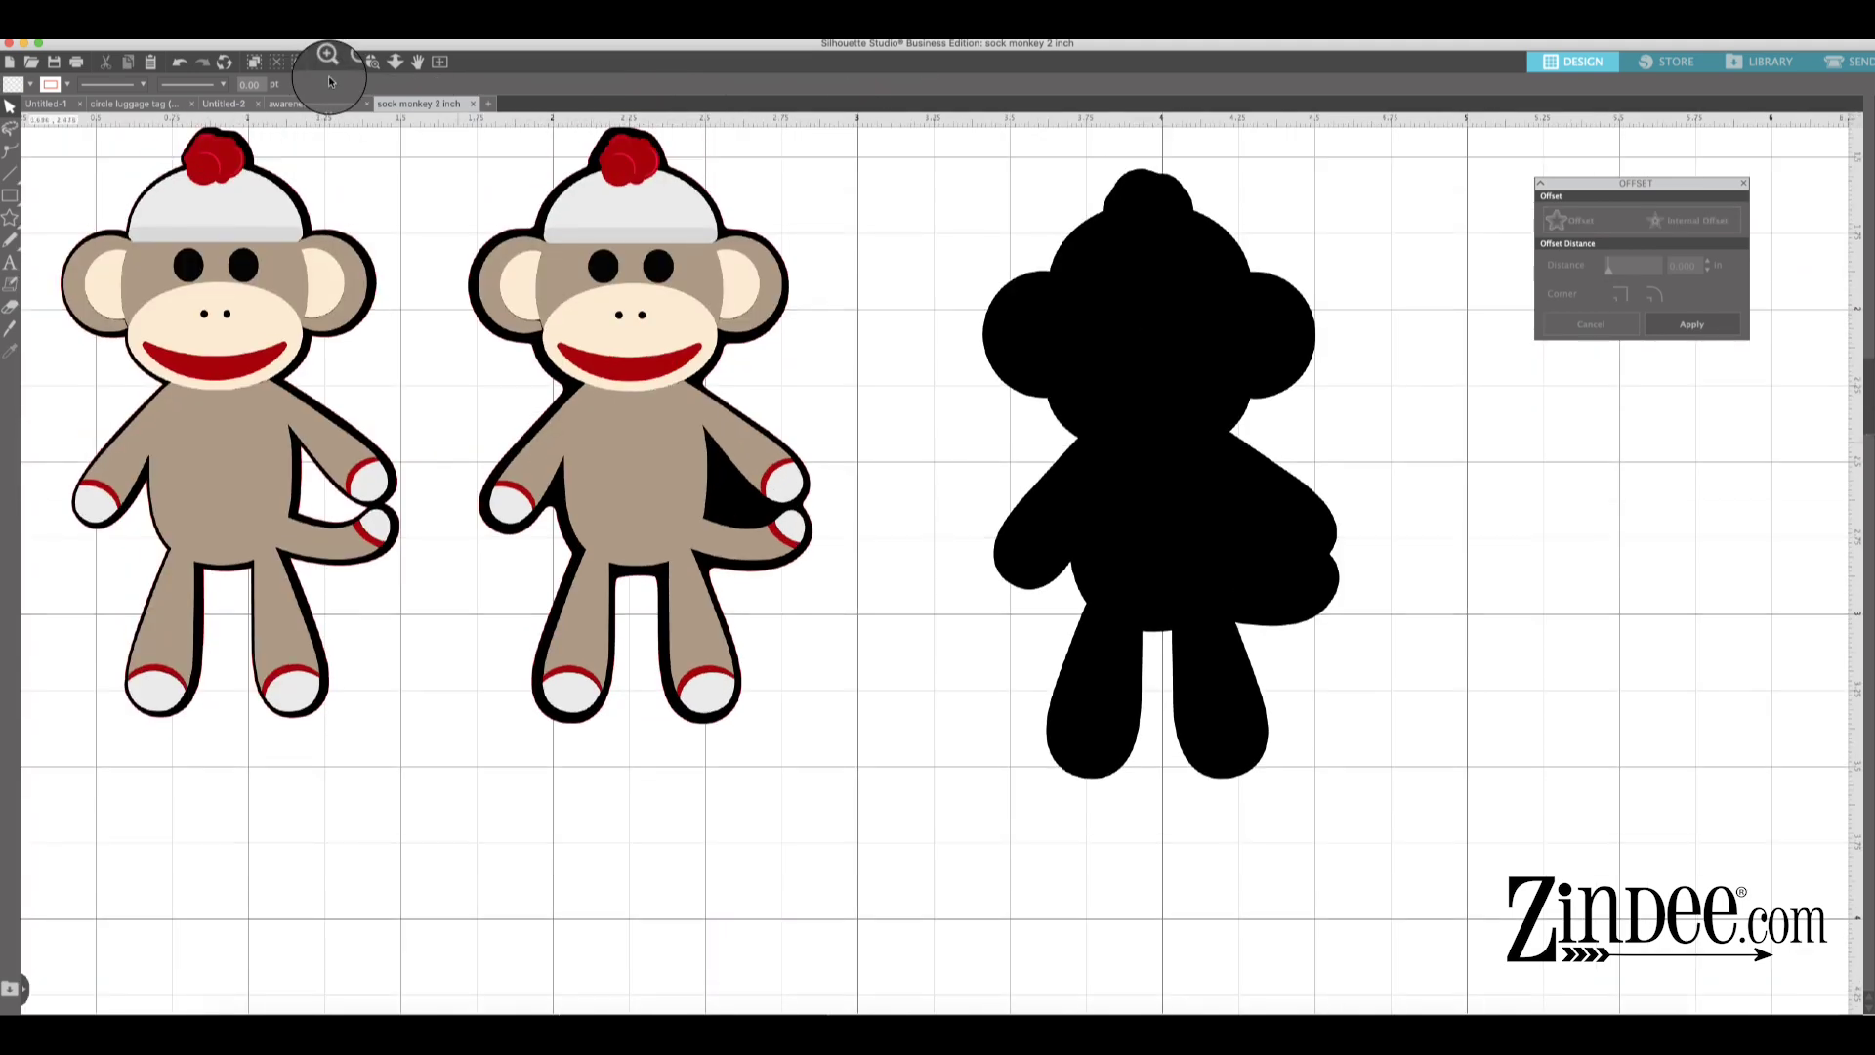
pyautogui.click(297, 499)
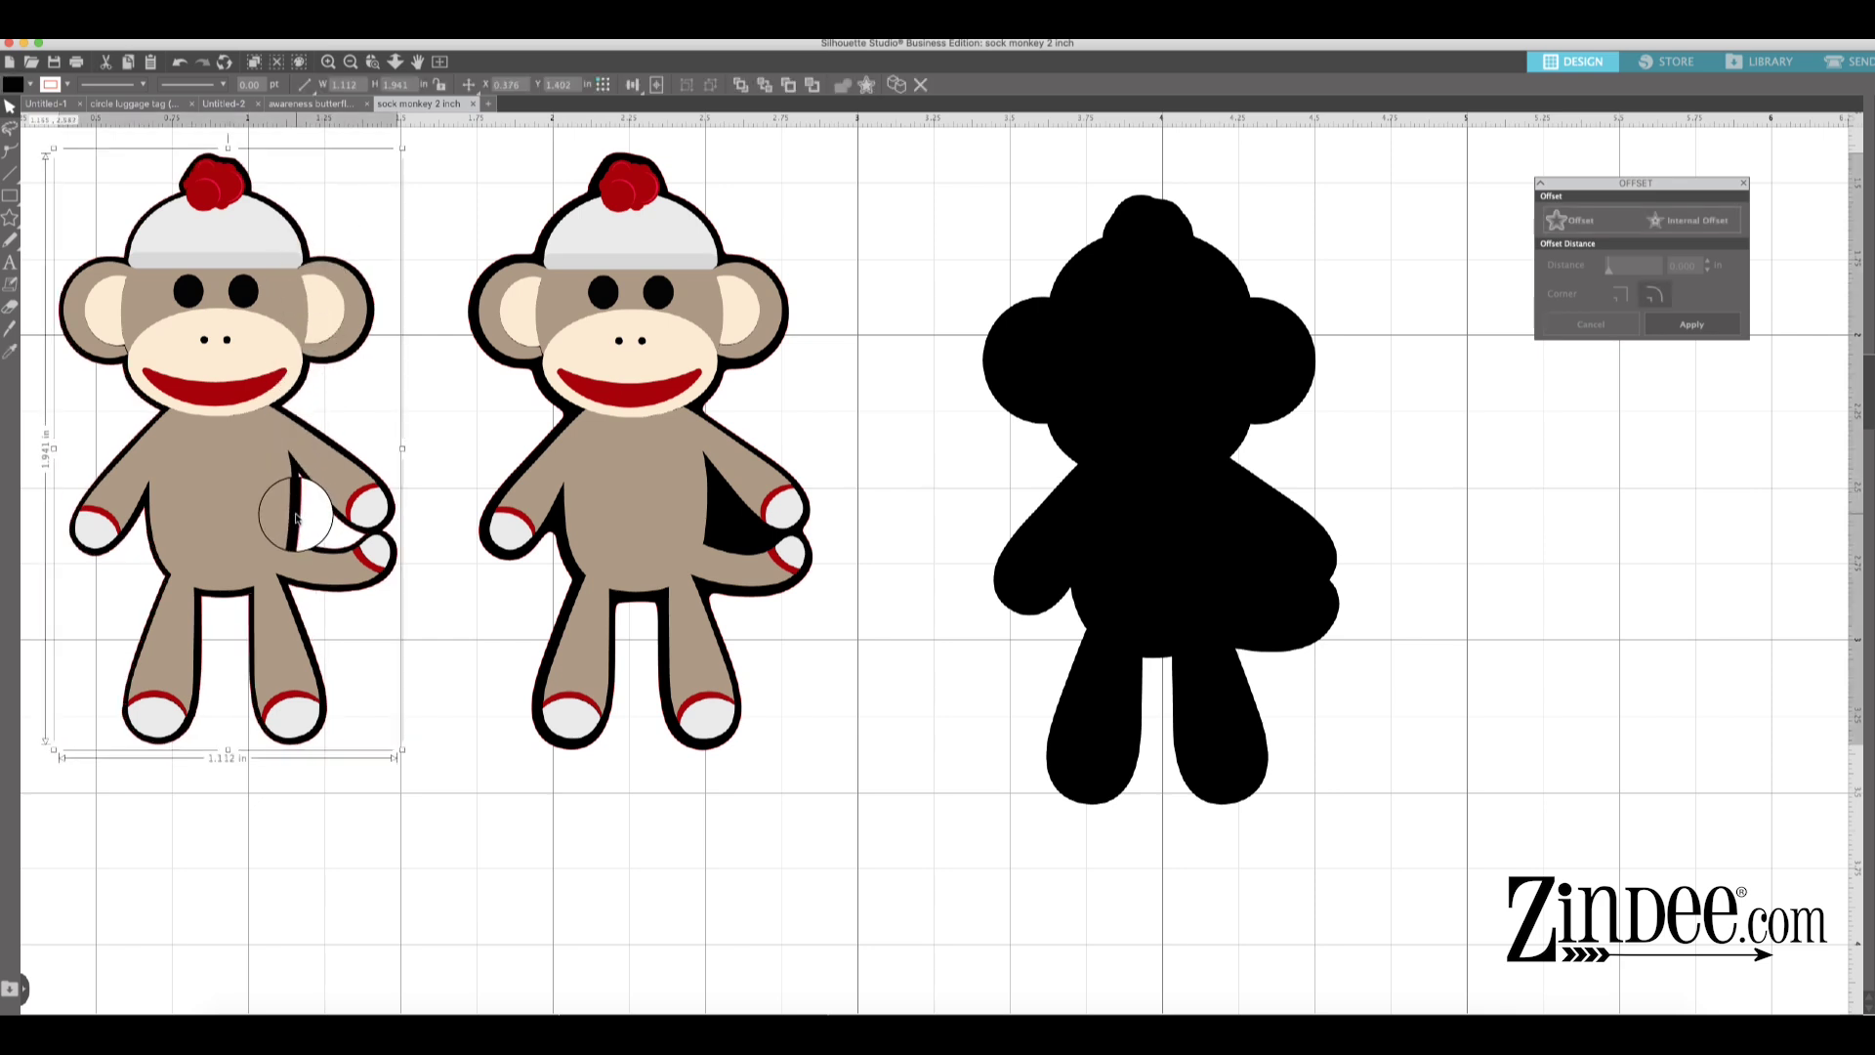
pyautogui.moveTo(296, 518); pyautogui.dragTo(296, 521)
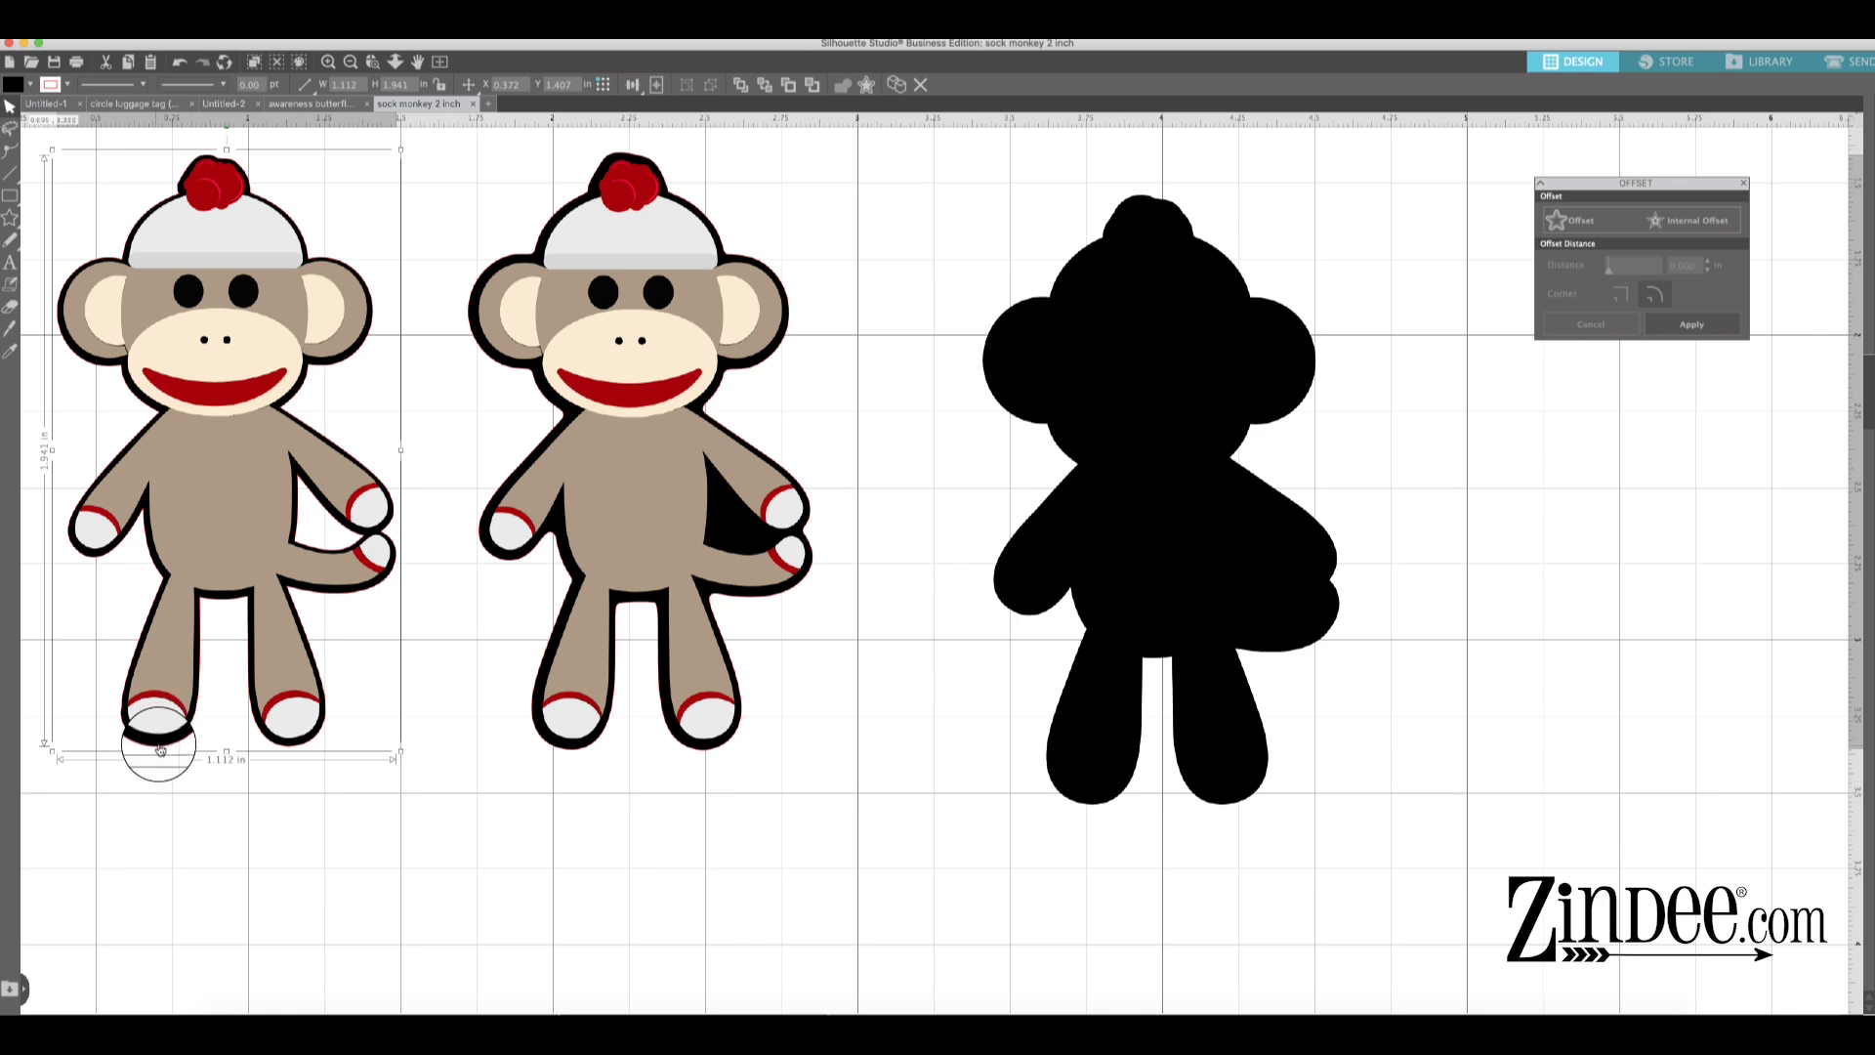
pyautogui.moveTo(159, 747); pyautogui.dragTo(159, 744)
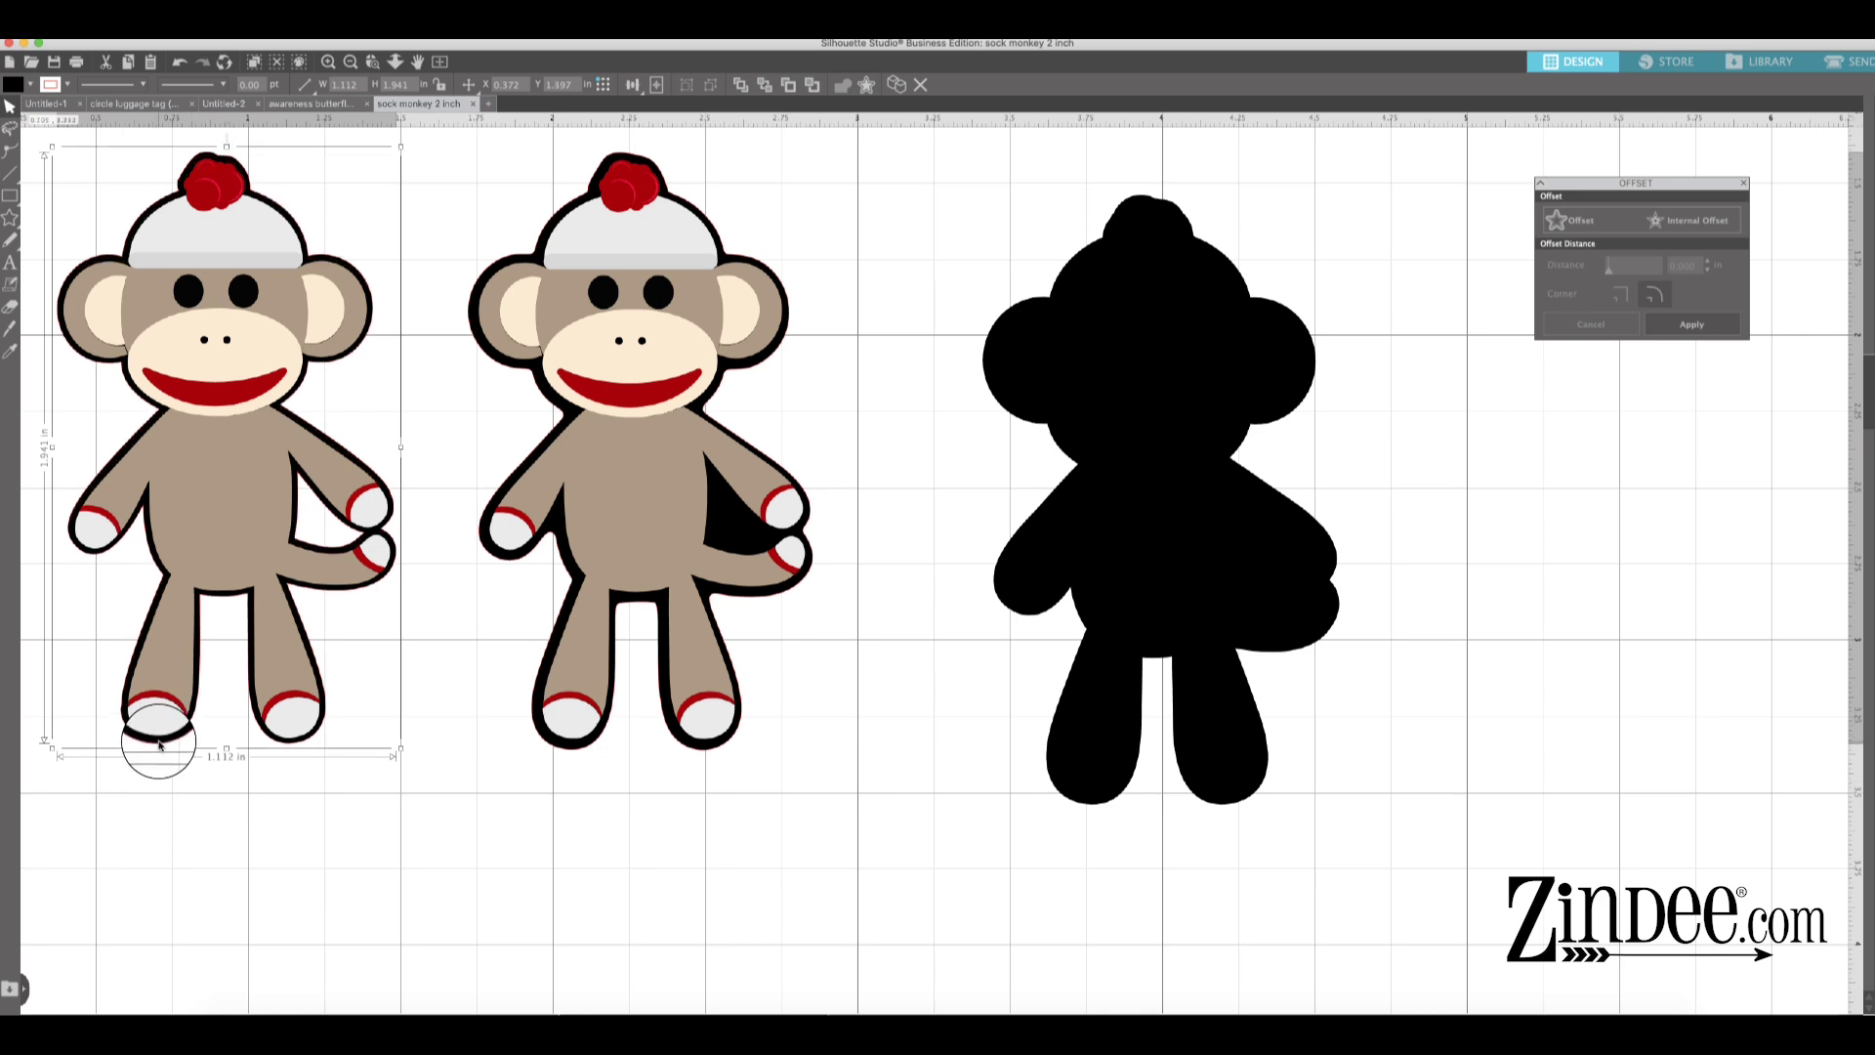
pyautogui.click(303, 792)
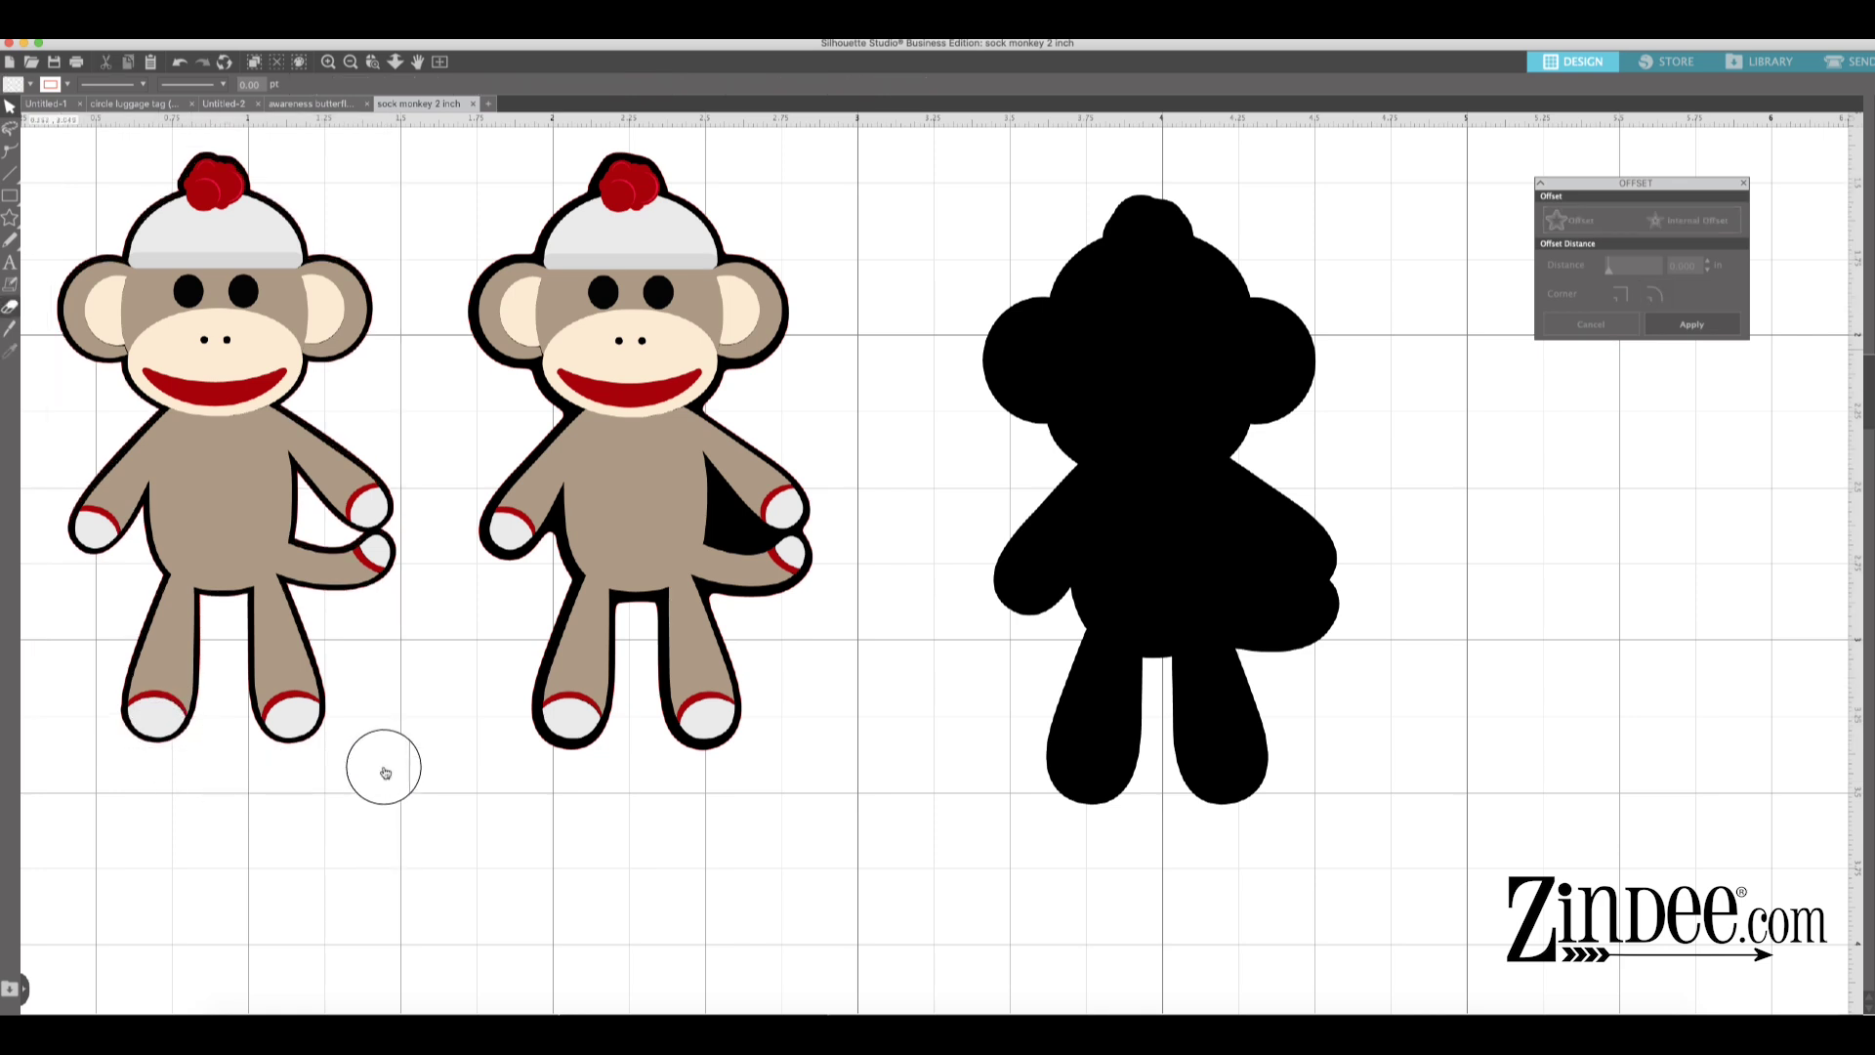
# - Zoom out, drop the spare silhouette below the monkeys, and shift all three shapes upward
pyautogui.click(351, 62)
pyautogui.click(350, 61)
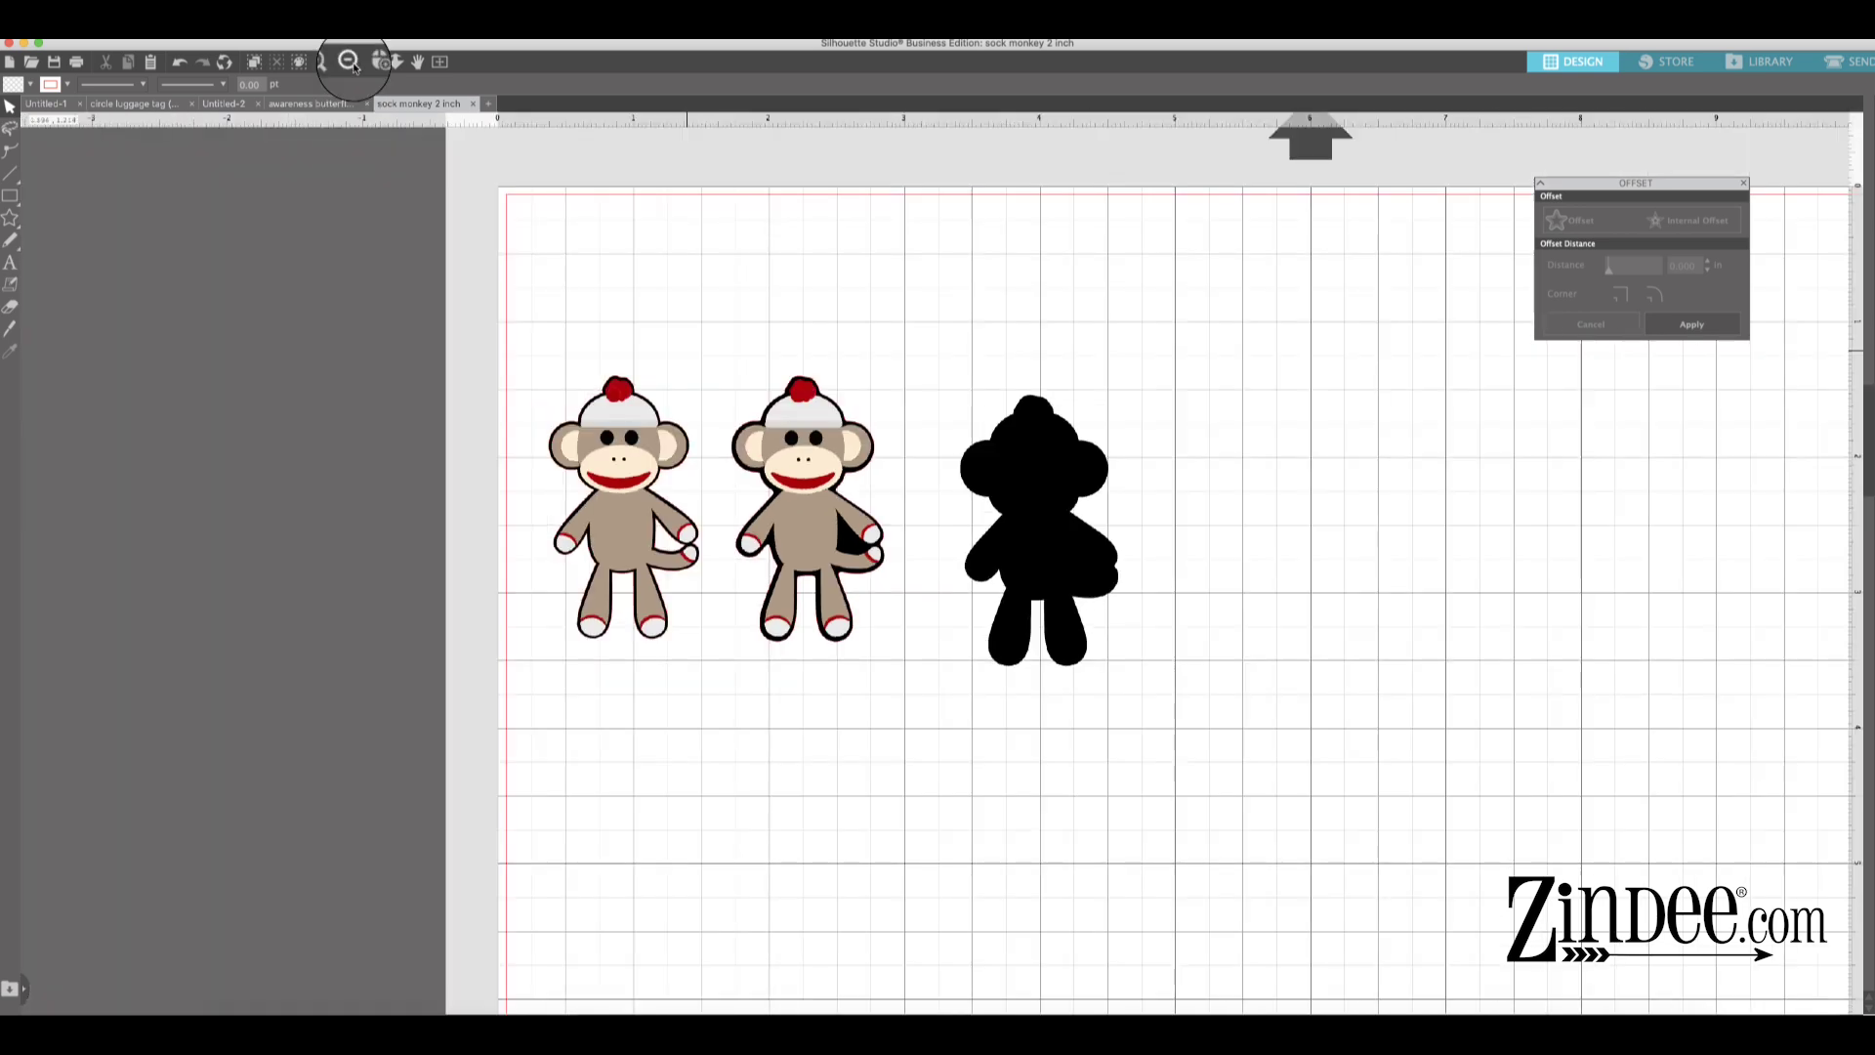
pyautogui.moveTo(1025, 475); pyautogui.dragTo(710, 720)
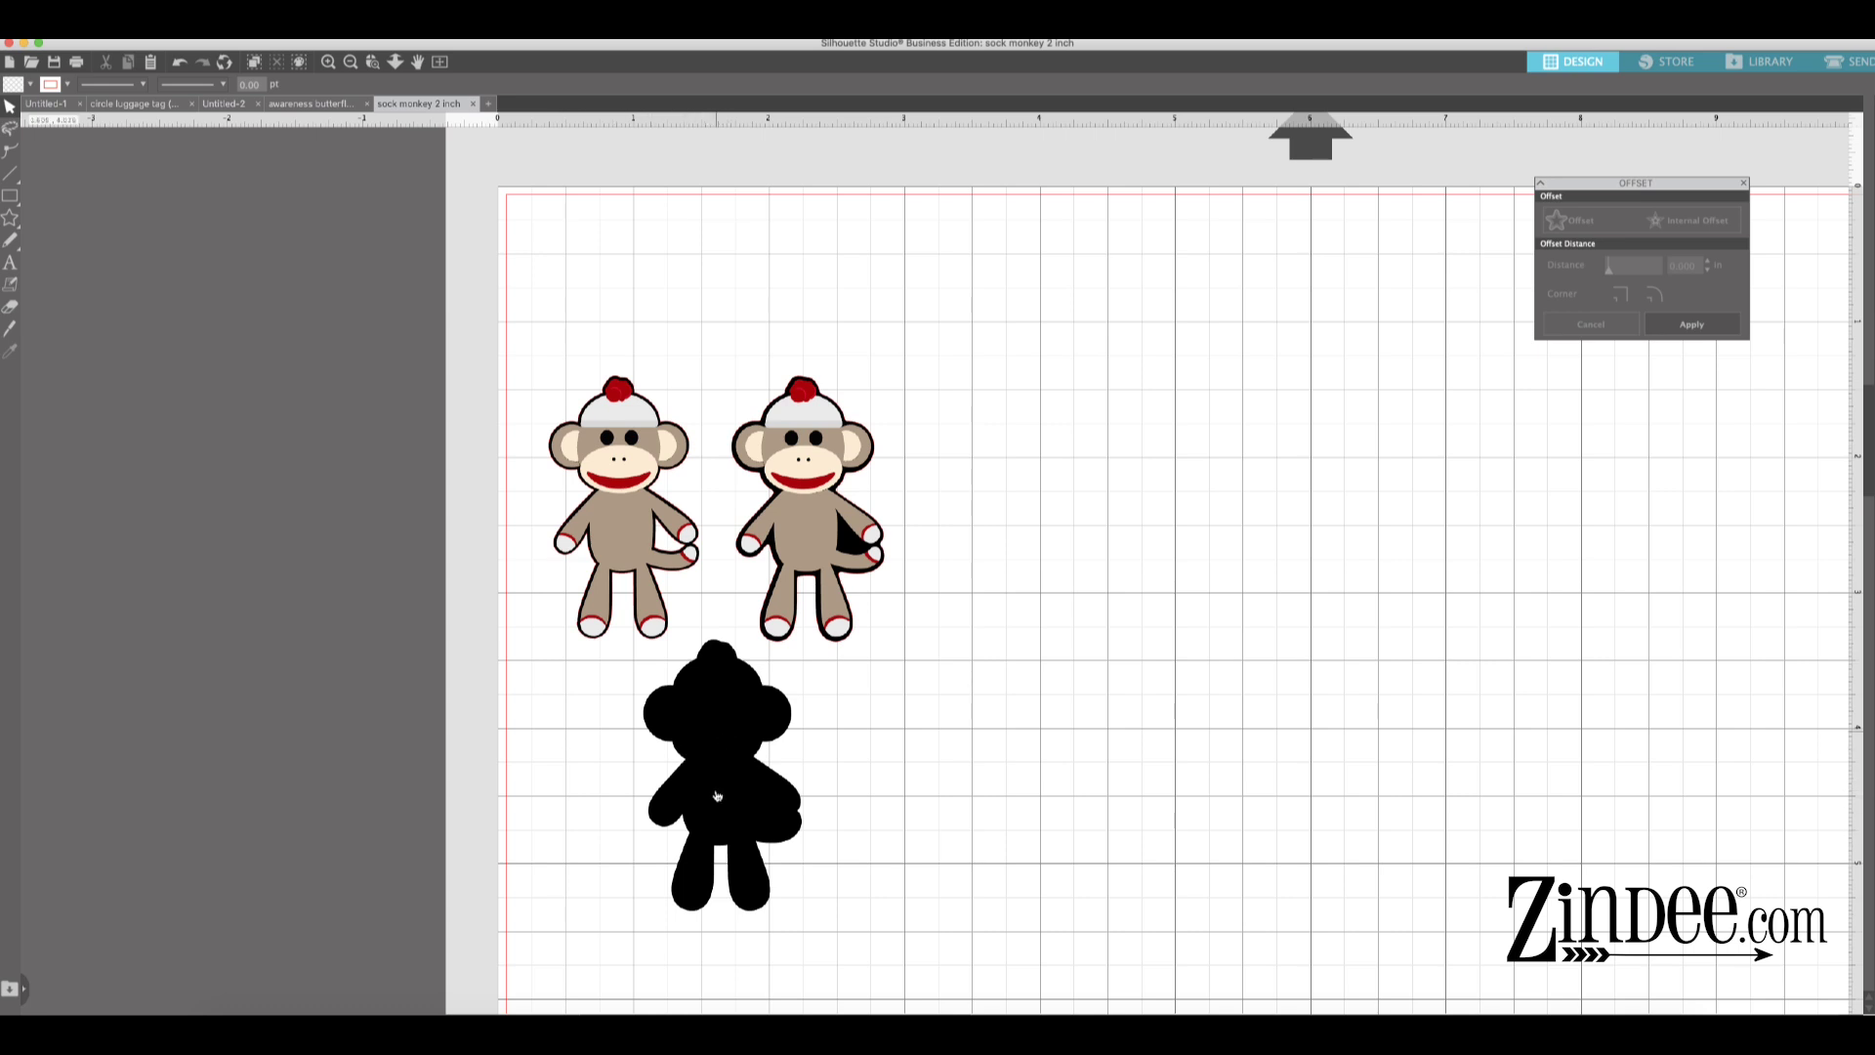
pyautogui.click(857, 547)
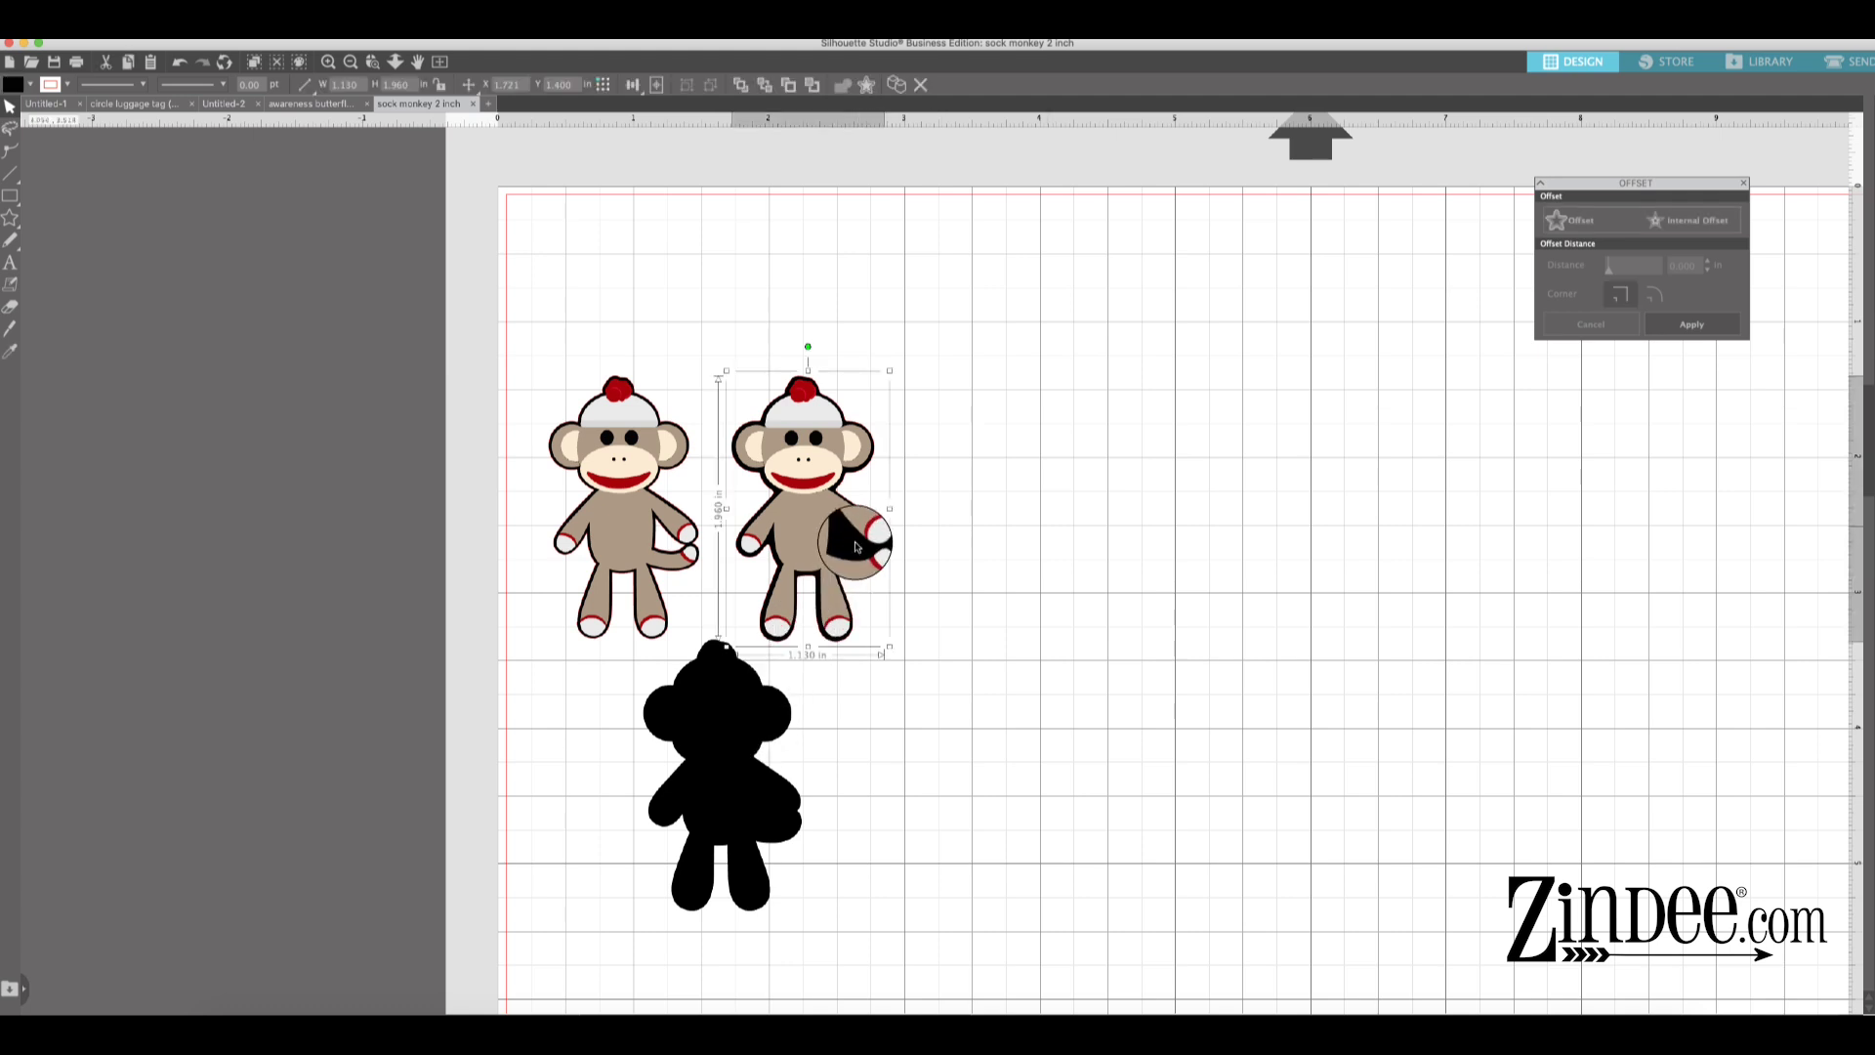
pyautogui.click(690, 366)
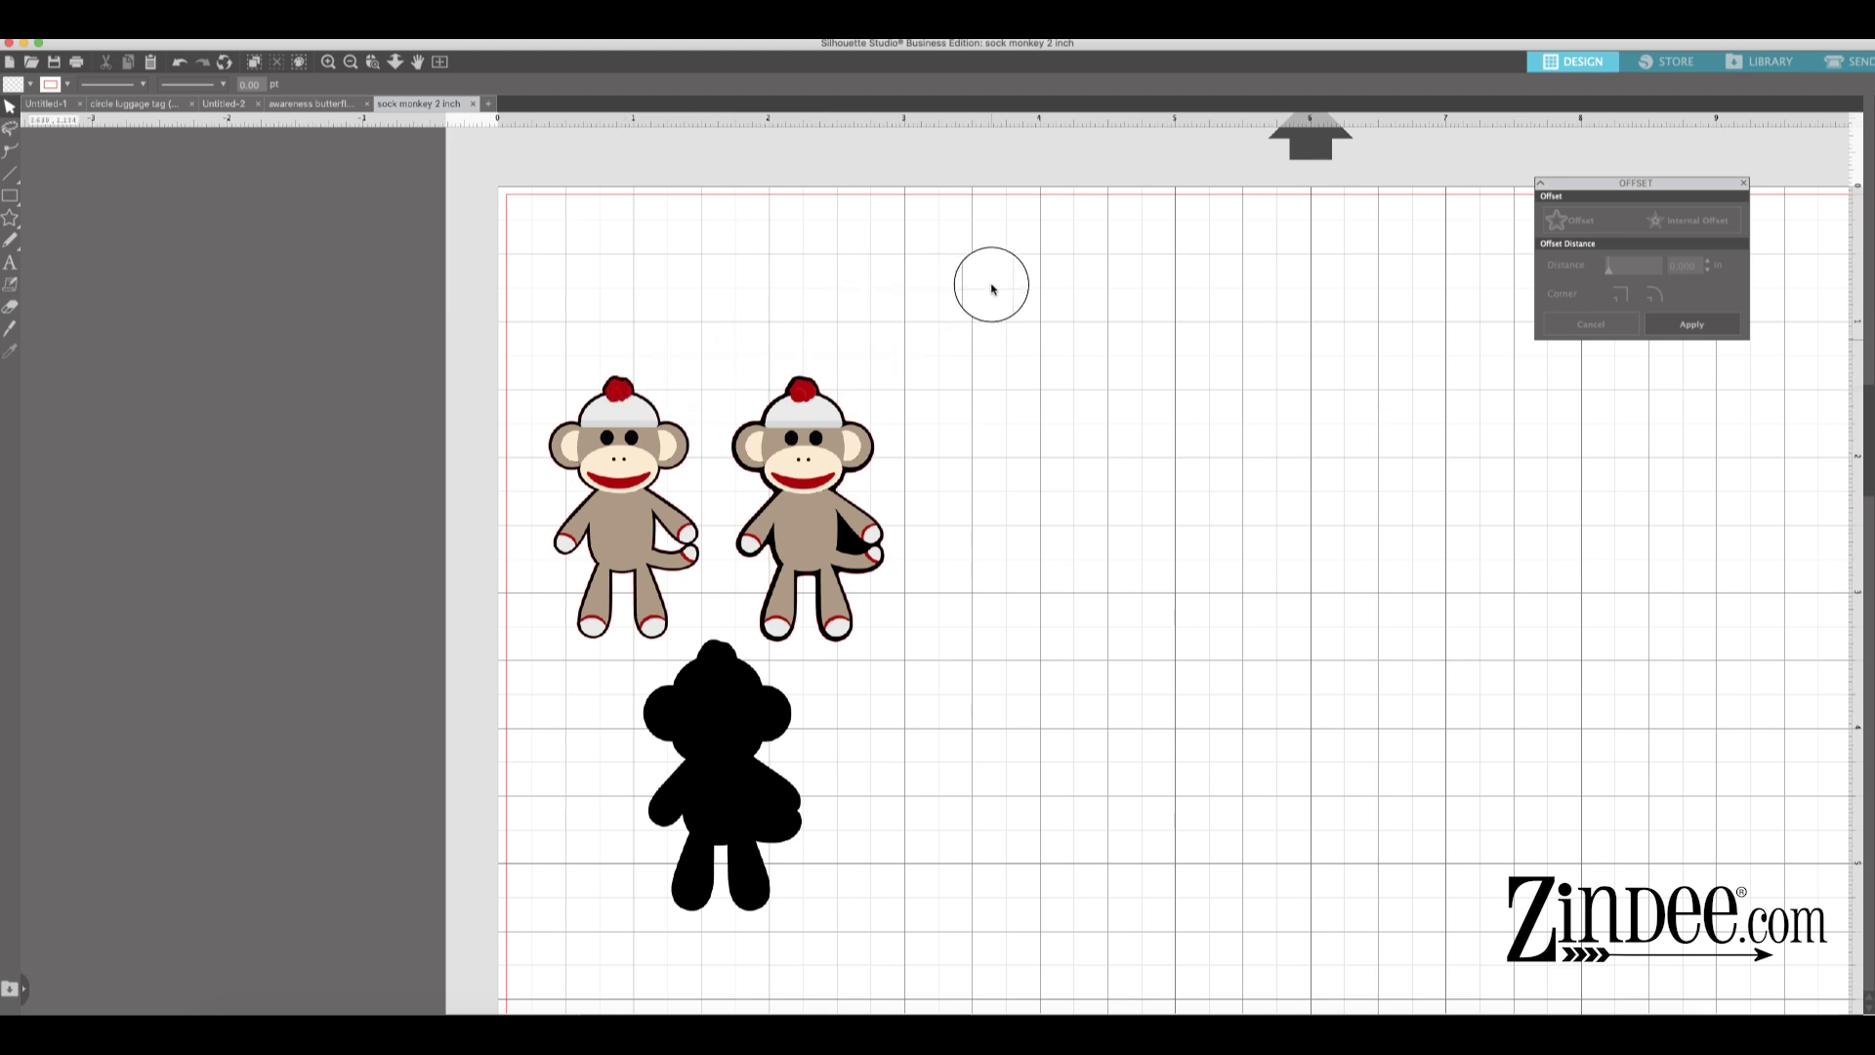
pyautogui.moveTo(992, 283); pyautogui.dragTo(562, 891)
pyautogui.moveTo(711, 744); pyautogui.dragTo(699, 623)
# - Place a text object right of the monkeys, type the person's first name, and select it
pyautogui.click(1025, 606)
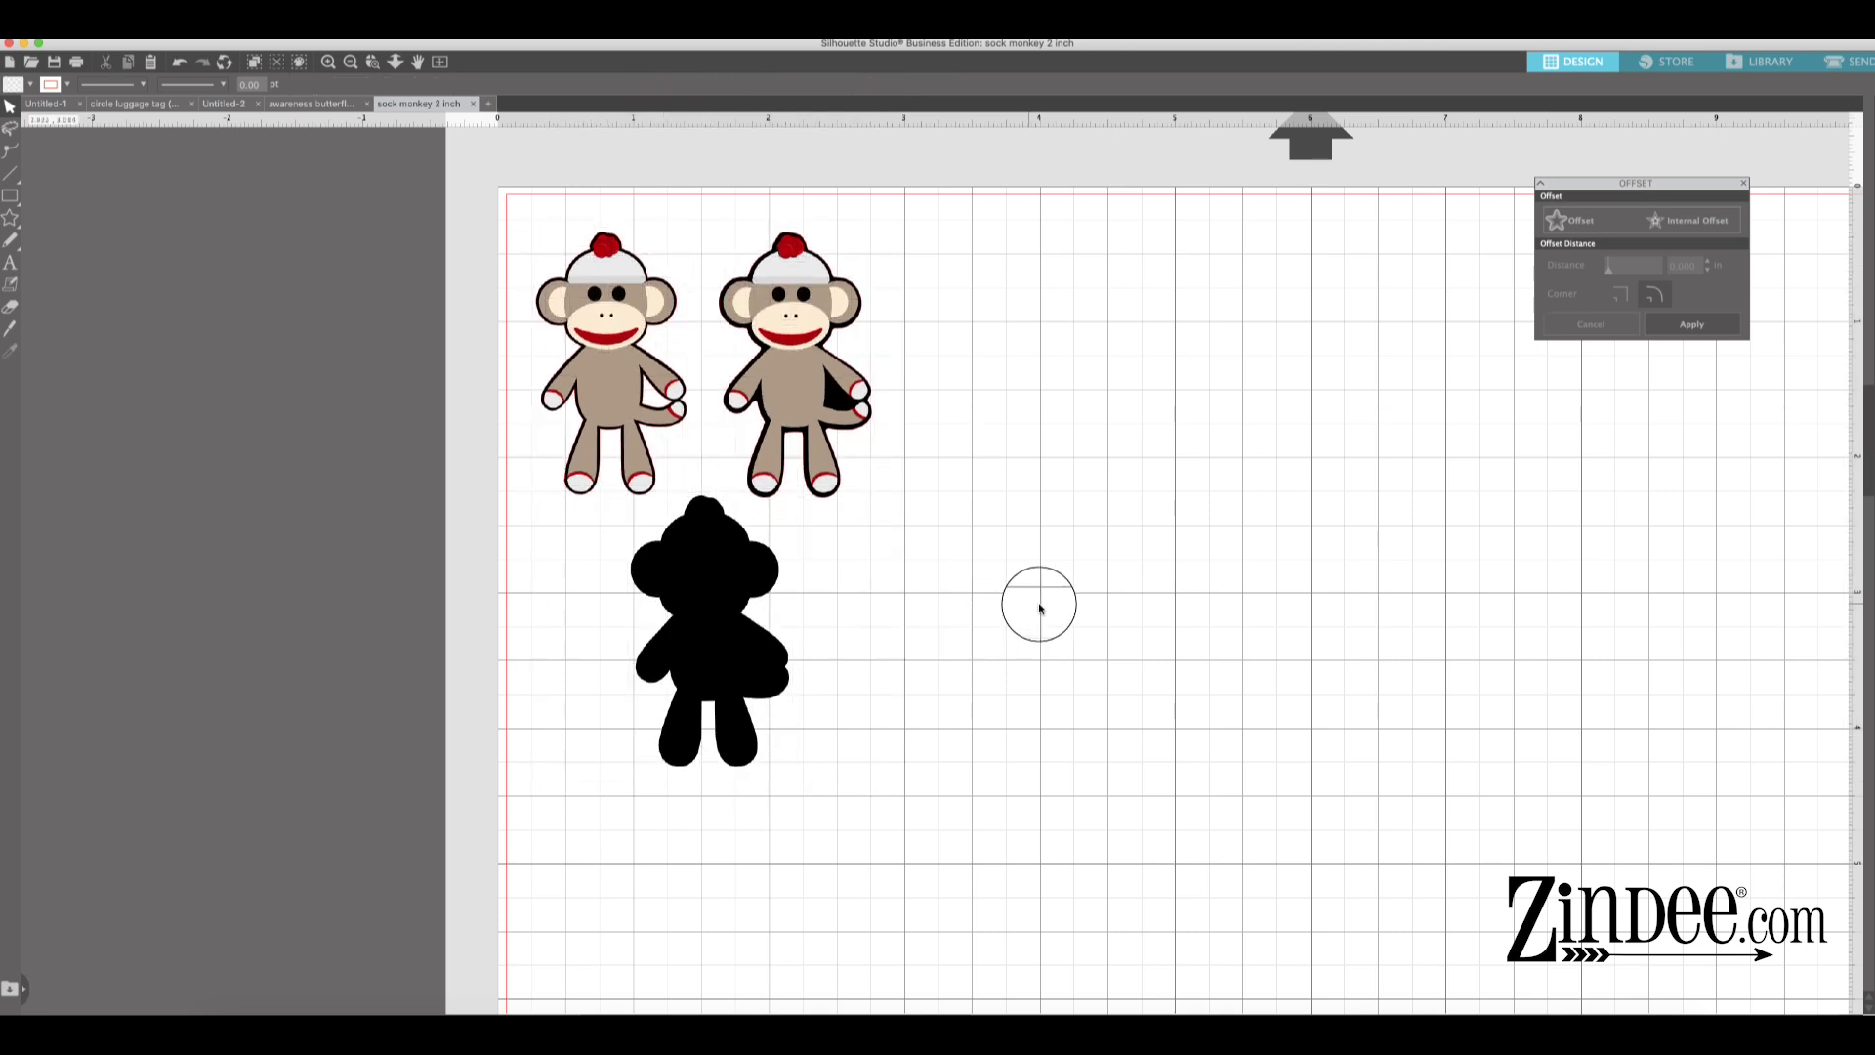
pyautogui.click(10, 272)
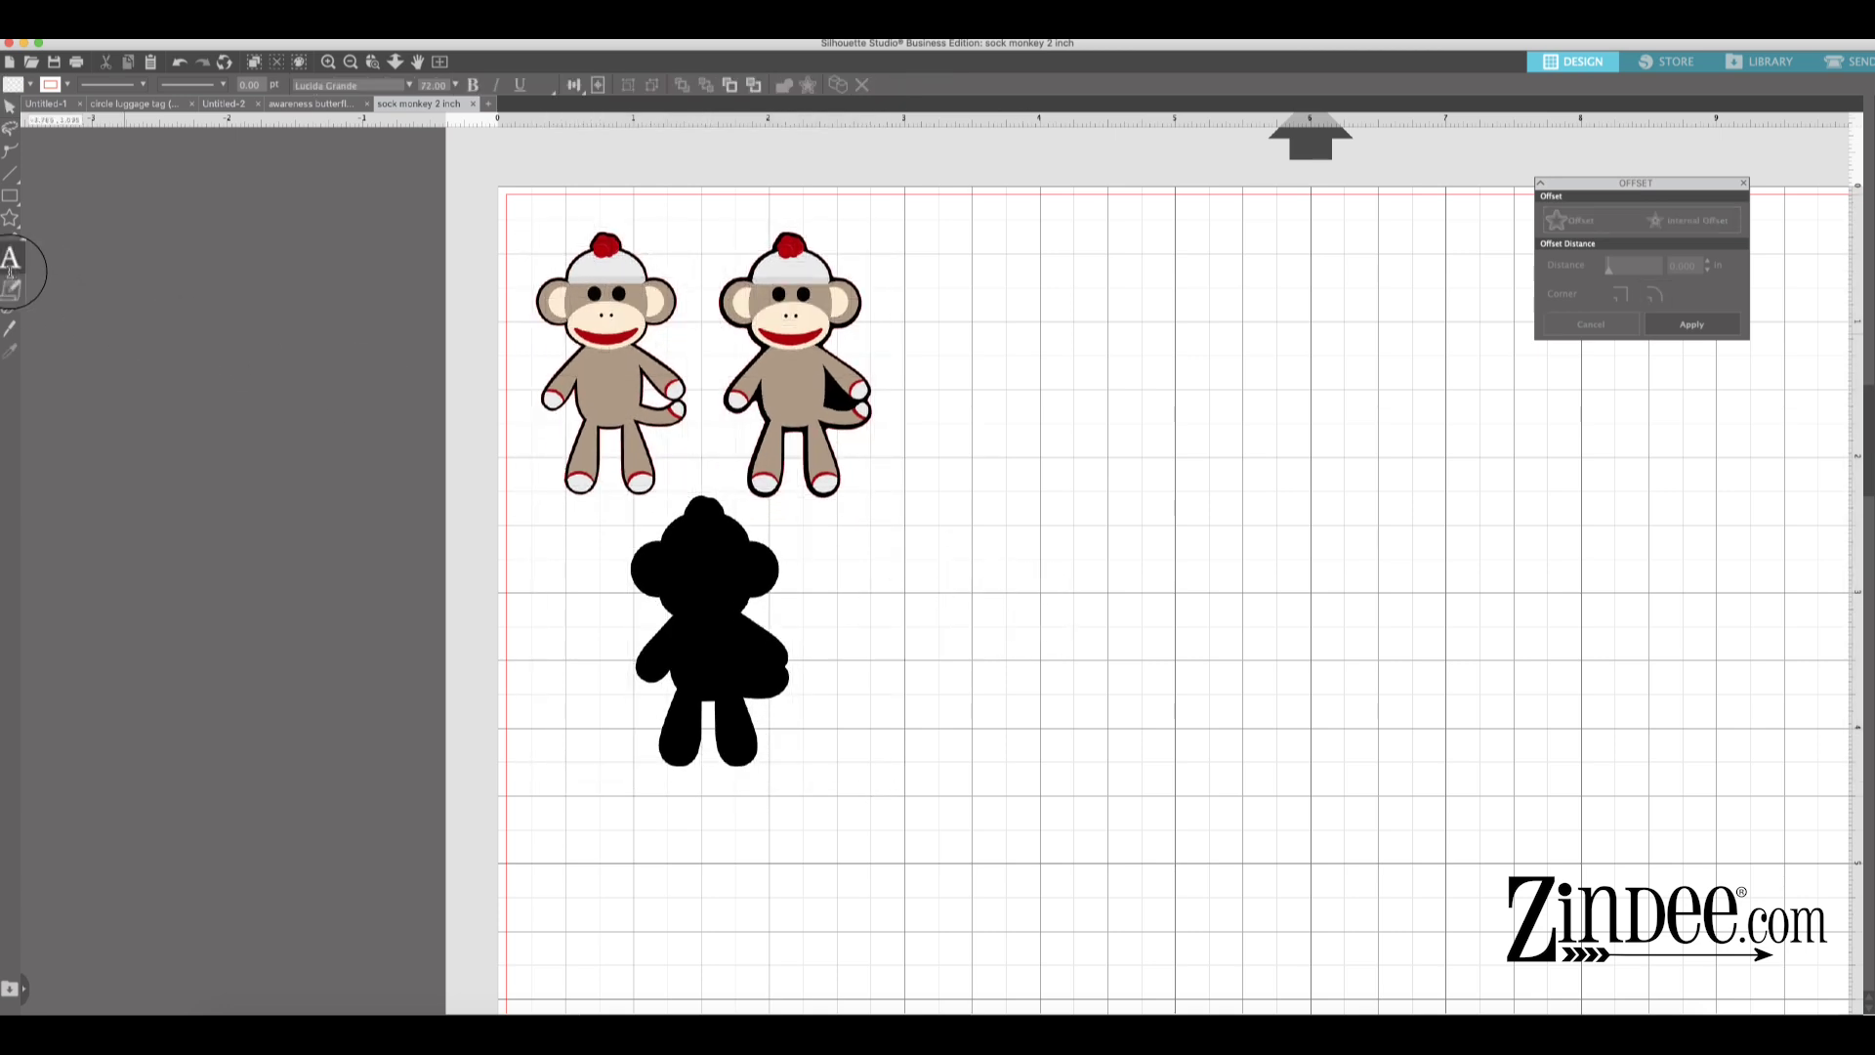
pyautogui.click(1078, 553)
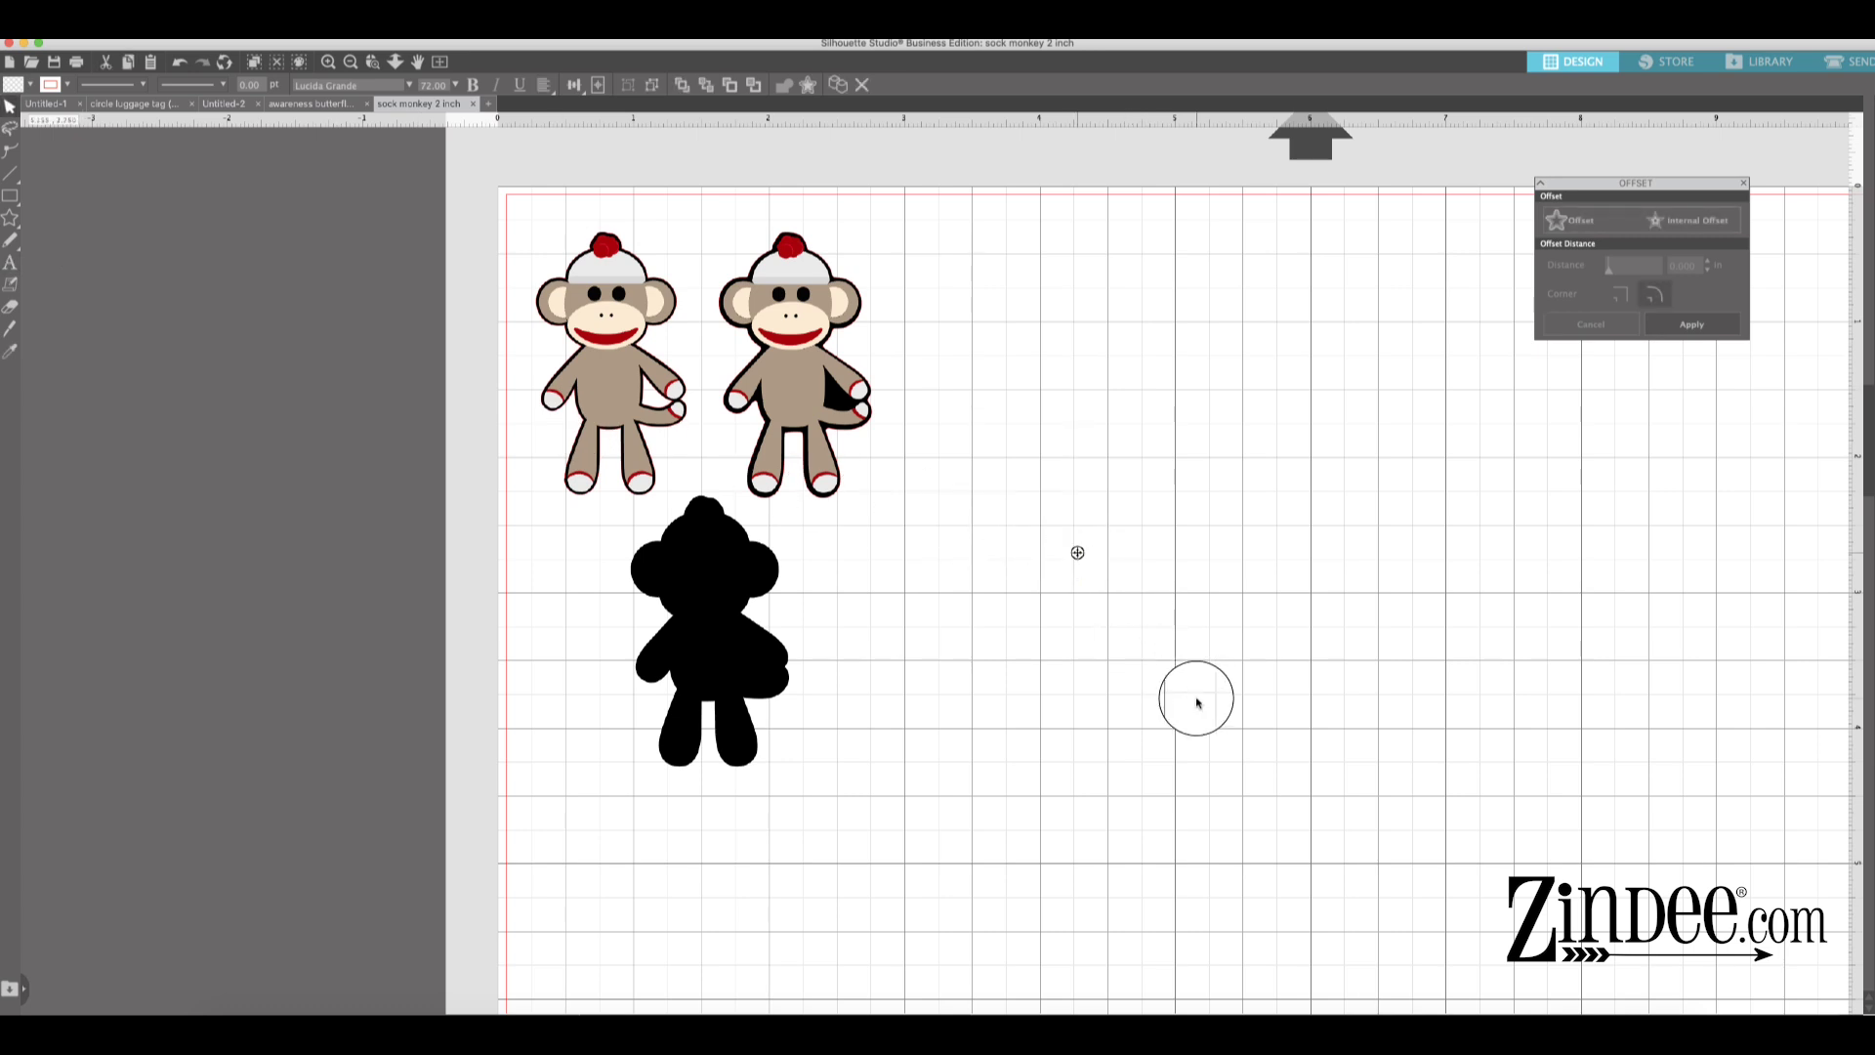
pyautogui.write('Sherrell')
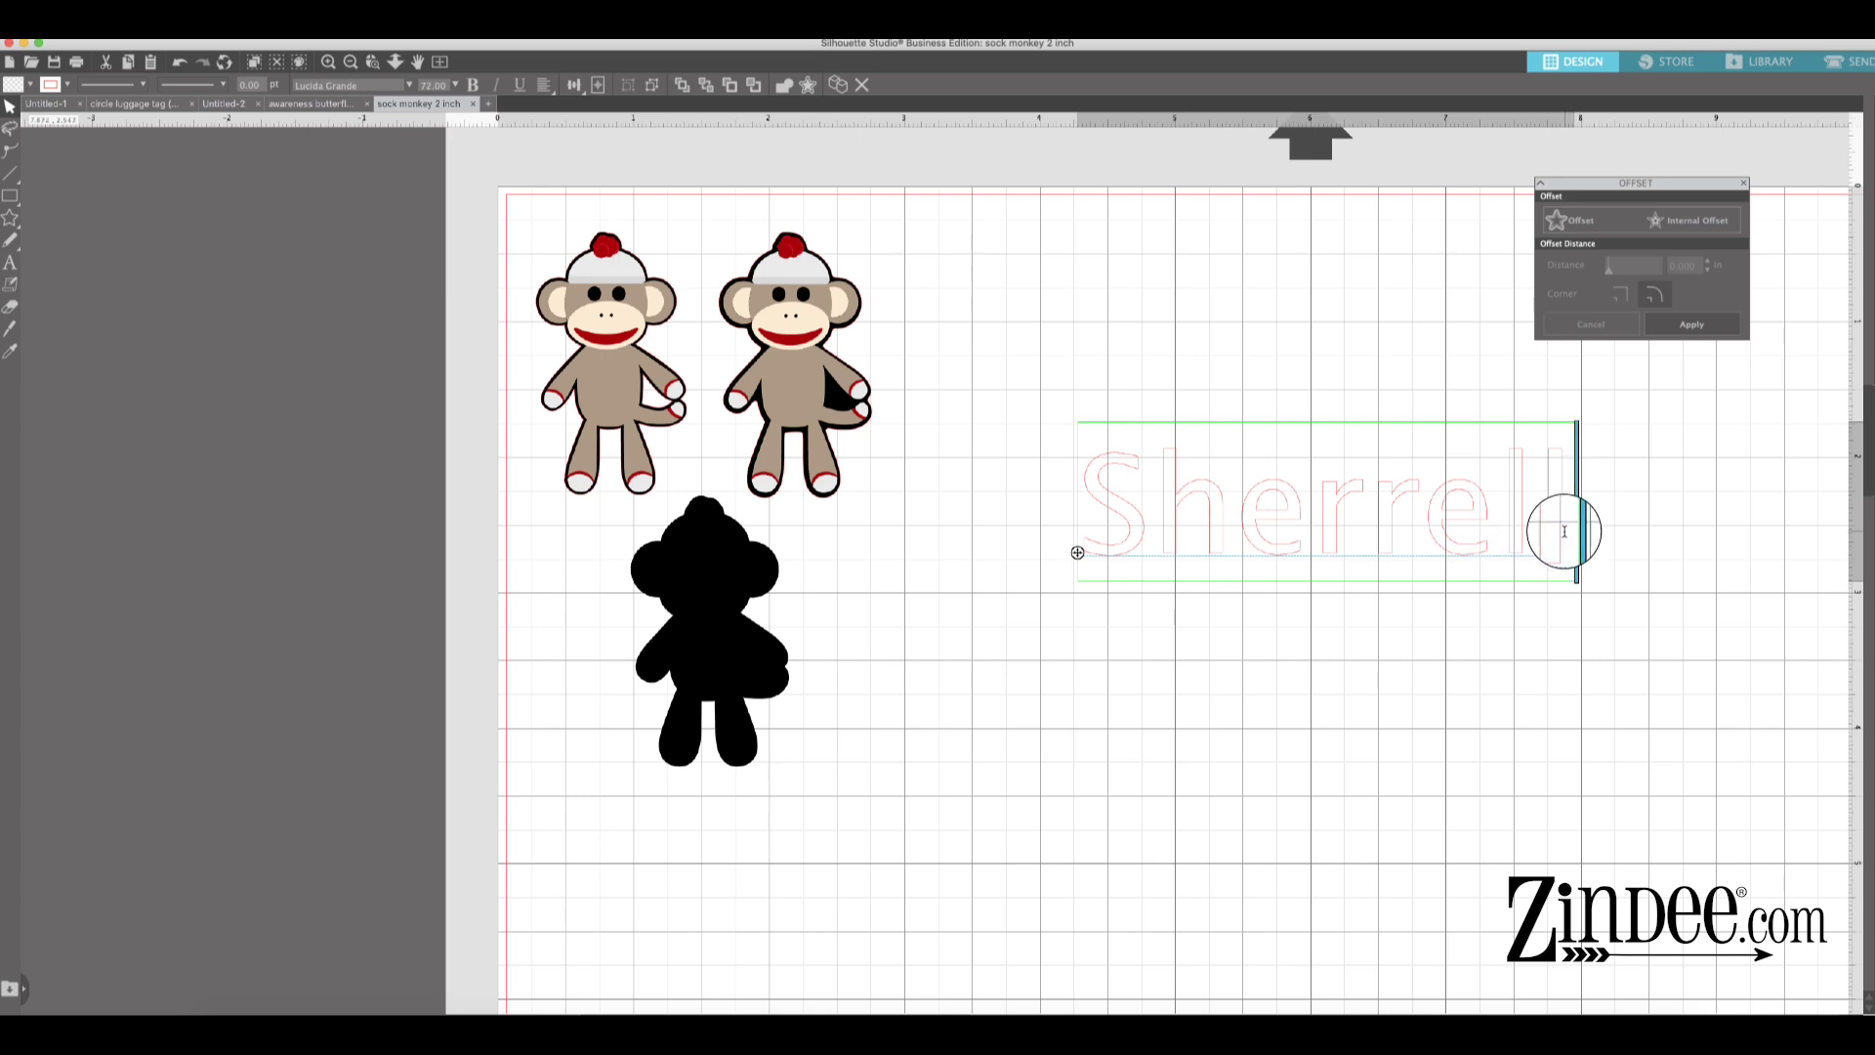
pyautogui.moveTo(1562, 531); pyautogui.dragTo(975, 515)
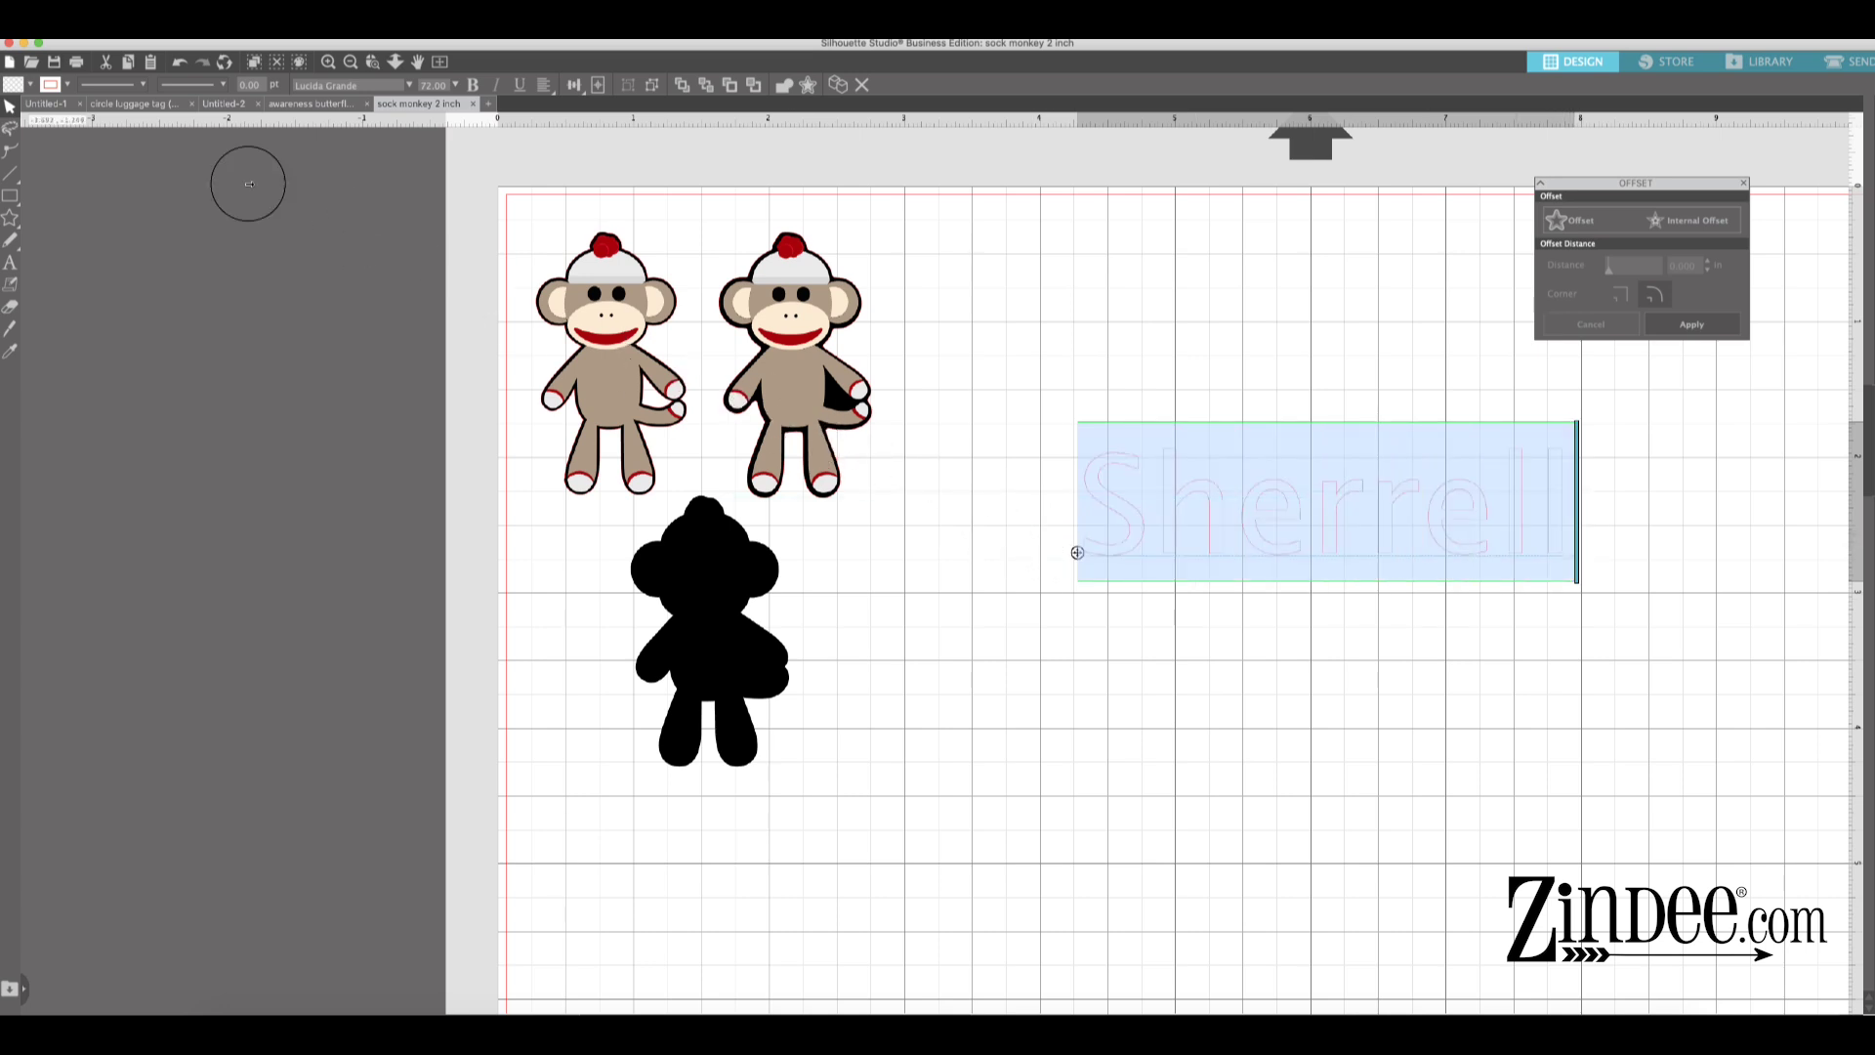
pyautogui.click(20, 88)
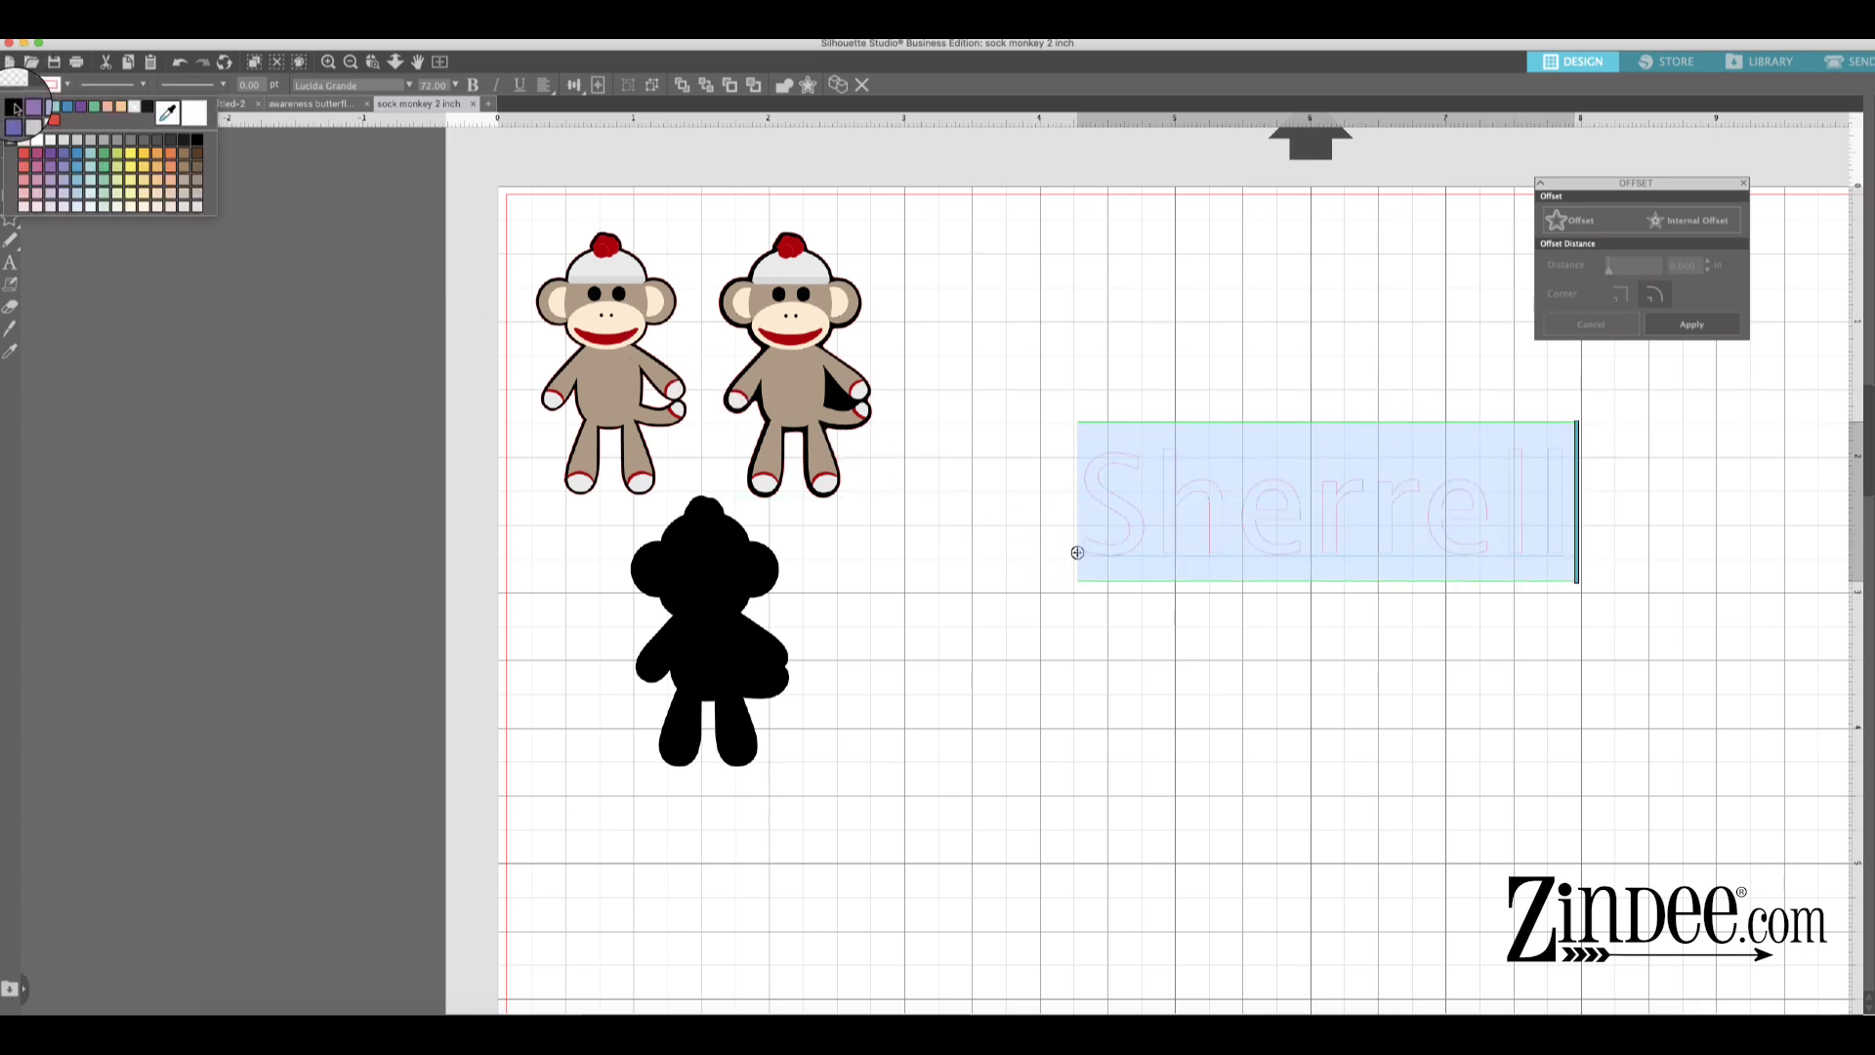
# - Fill the name text solid black and change its font from Lucida Grande to Noteworthy
pyautogui.click(9, 113)
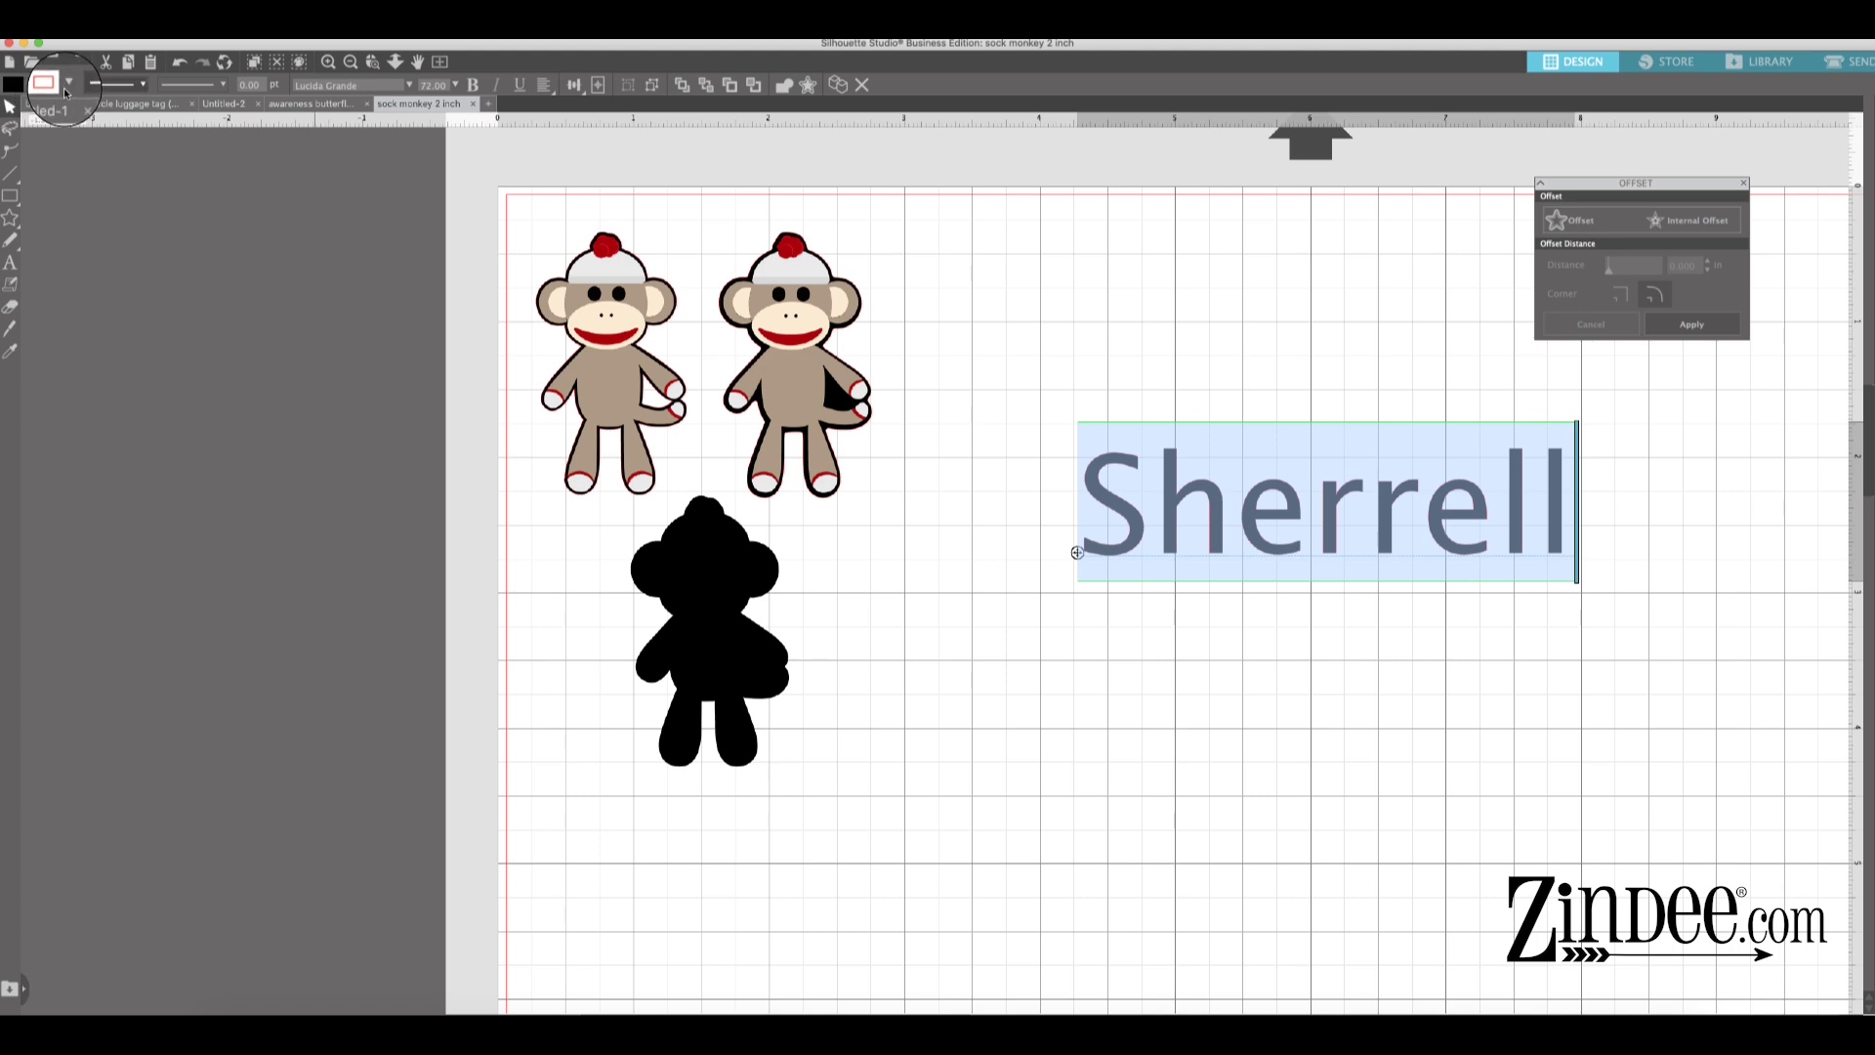
pyautogui.click(409, 86)
pyautogui.scroll(2, 411, 260)
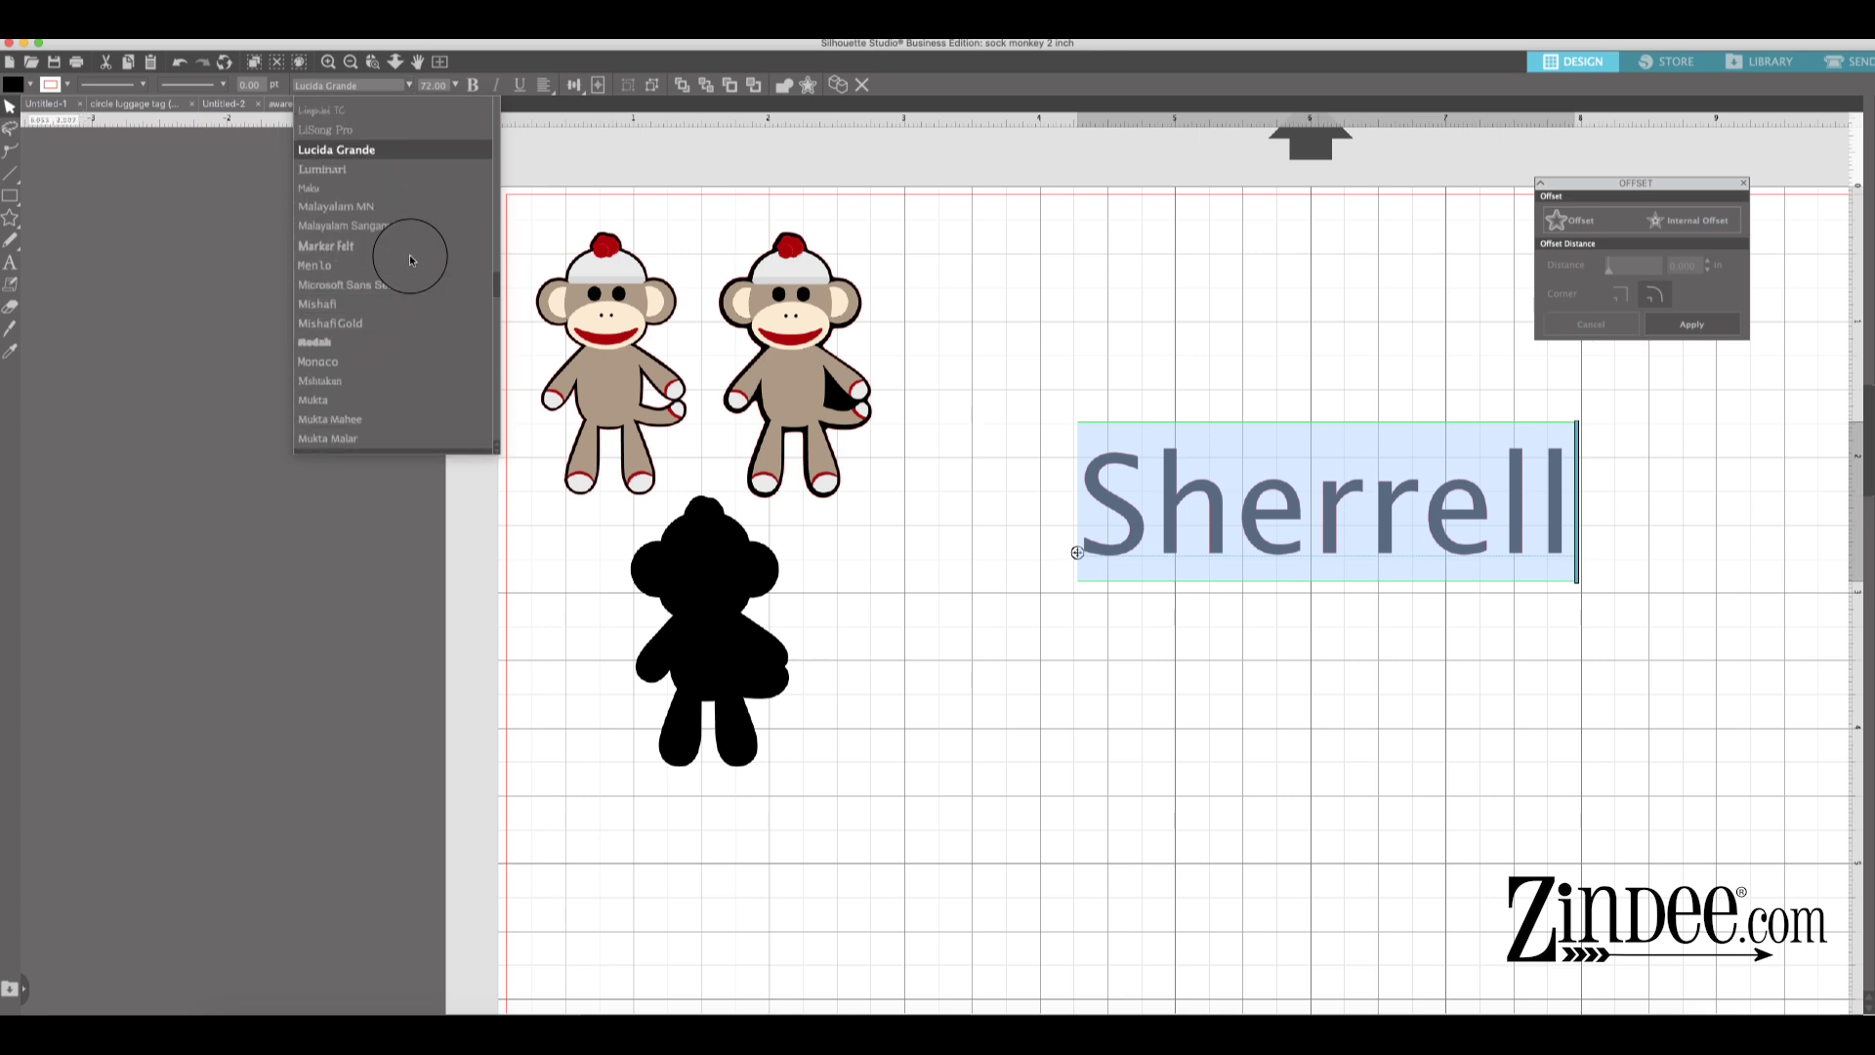
pyautogui.press('Escape')
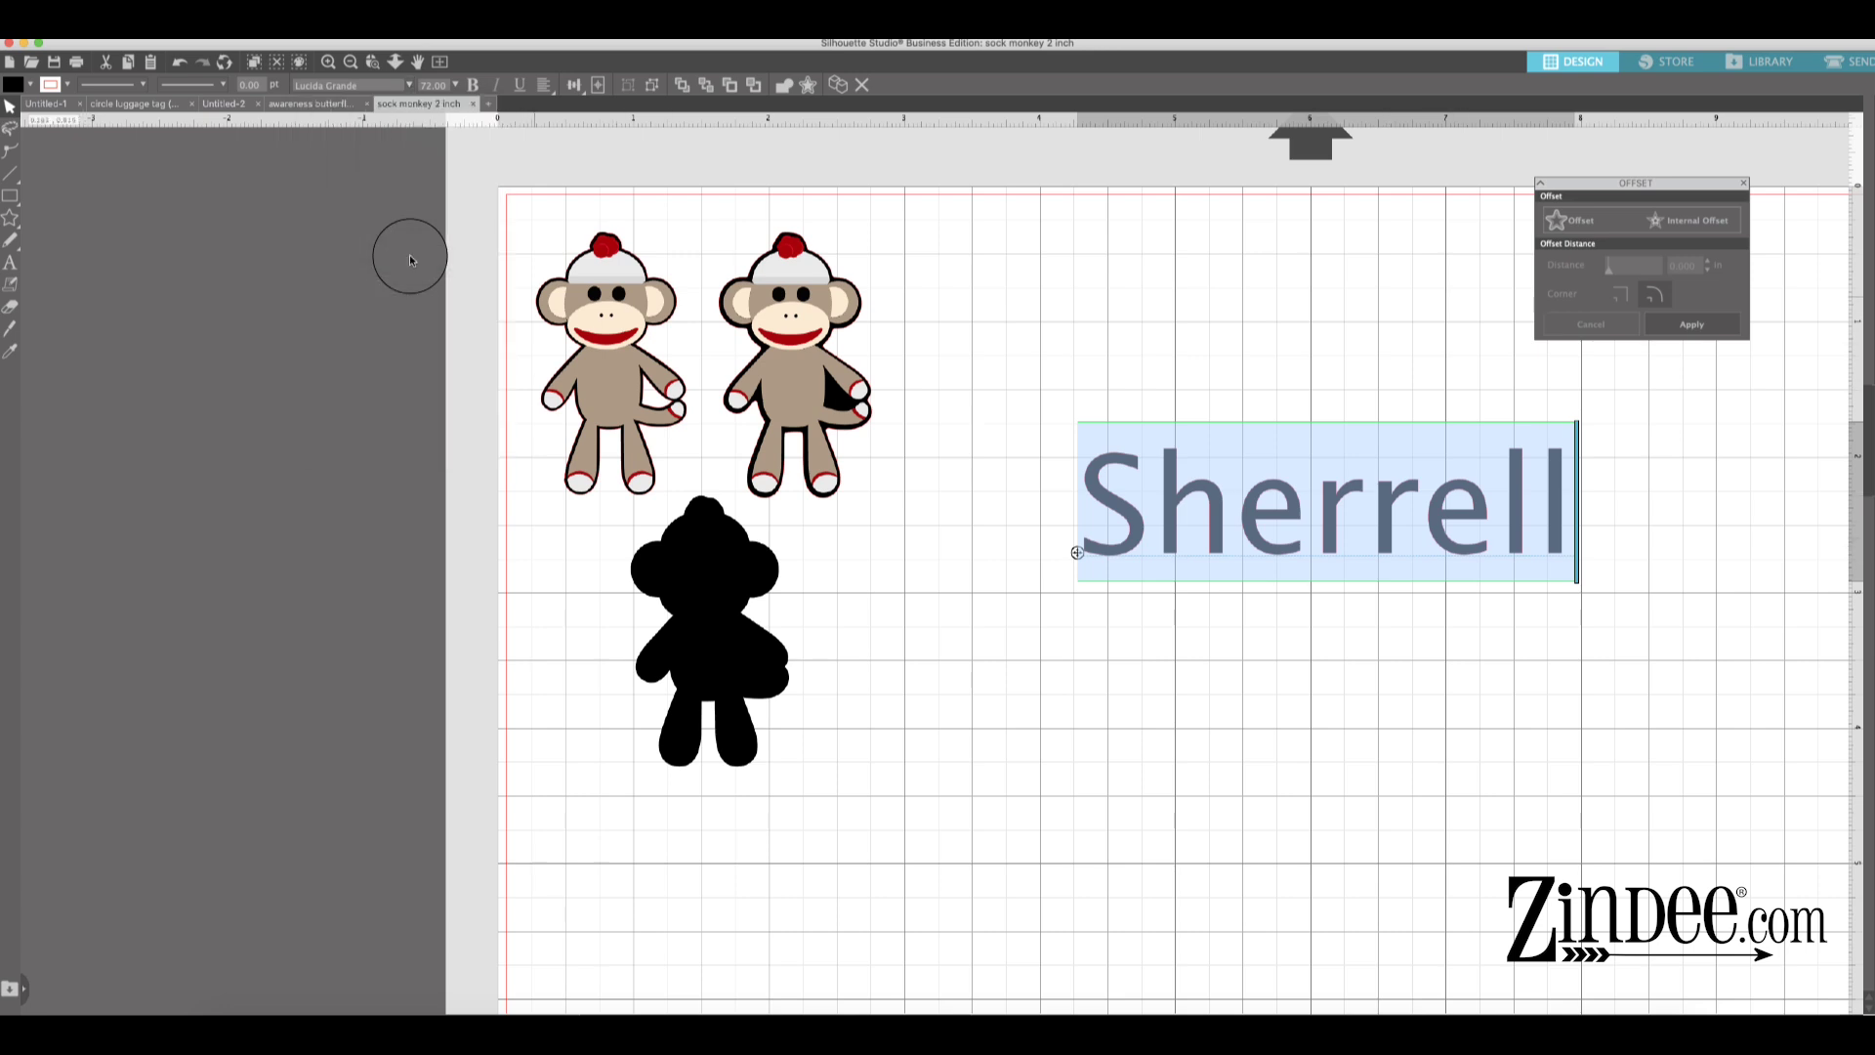
pyautogui.click(409, 85)
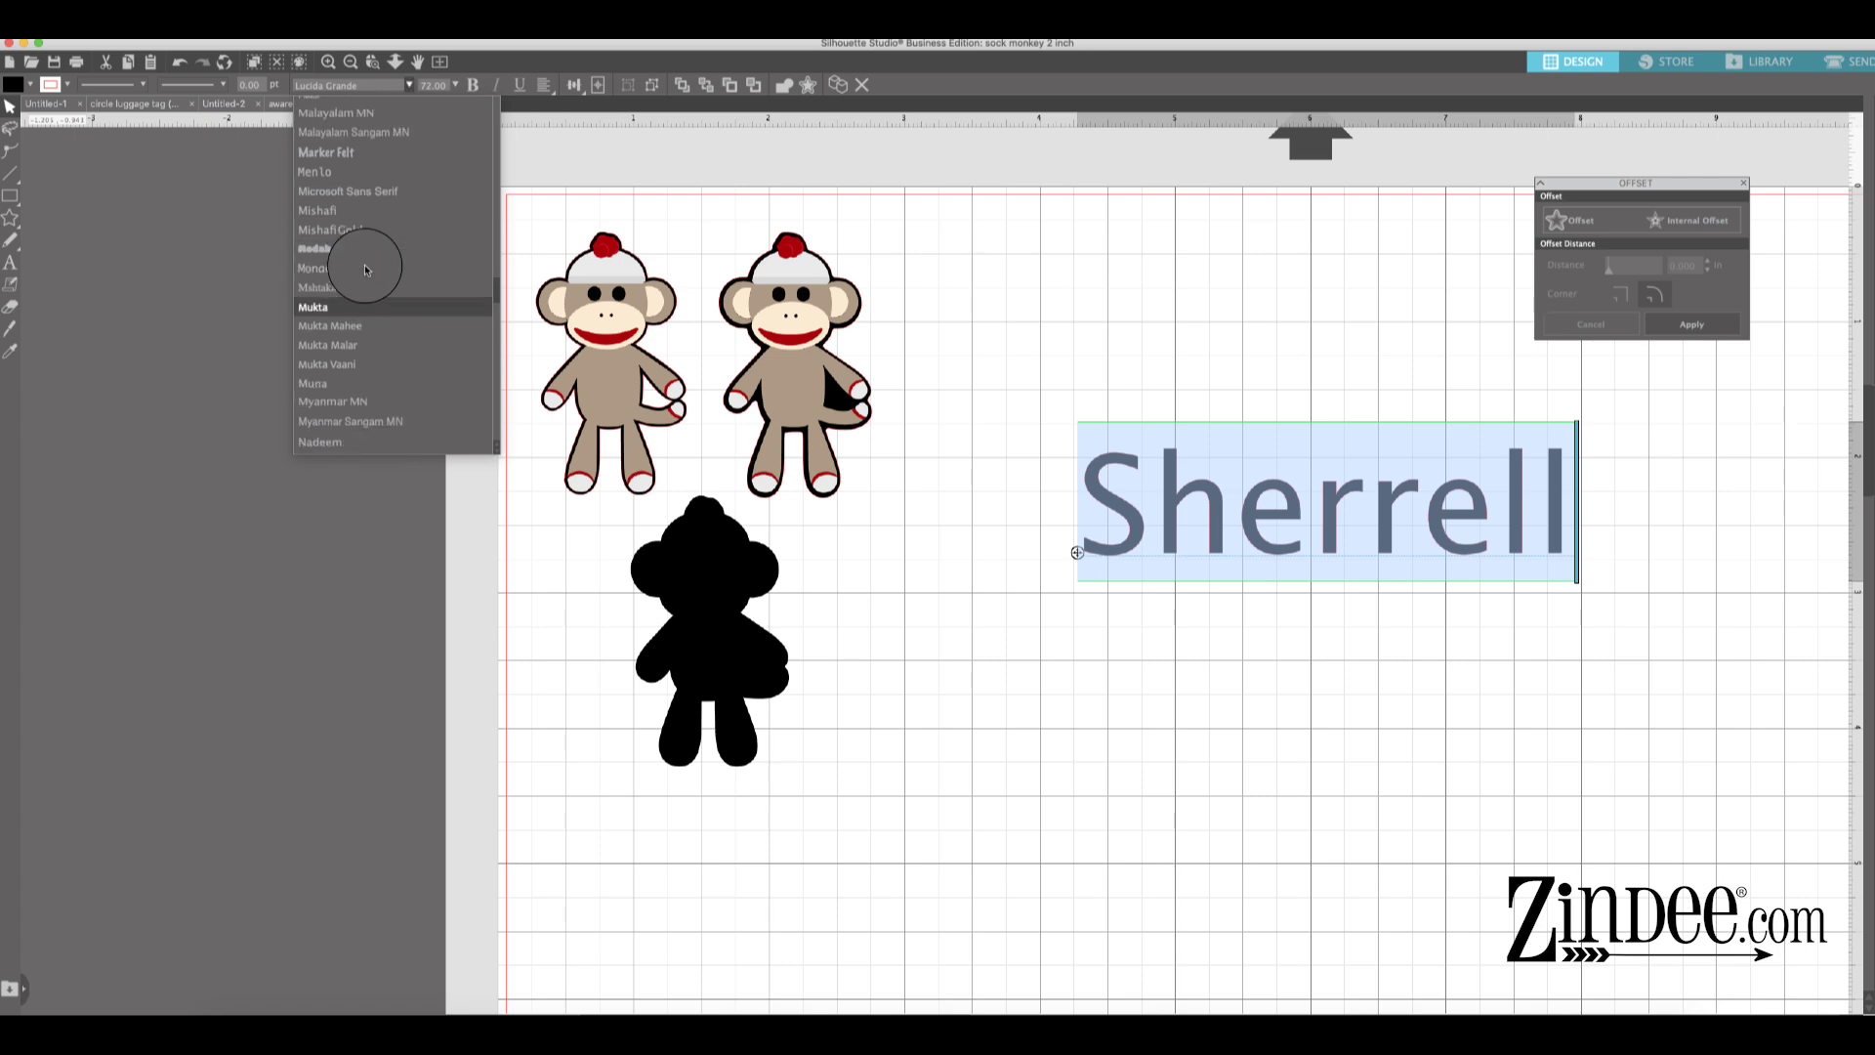
pyautogui.scroll(-4, 365, 266)
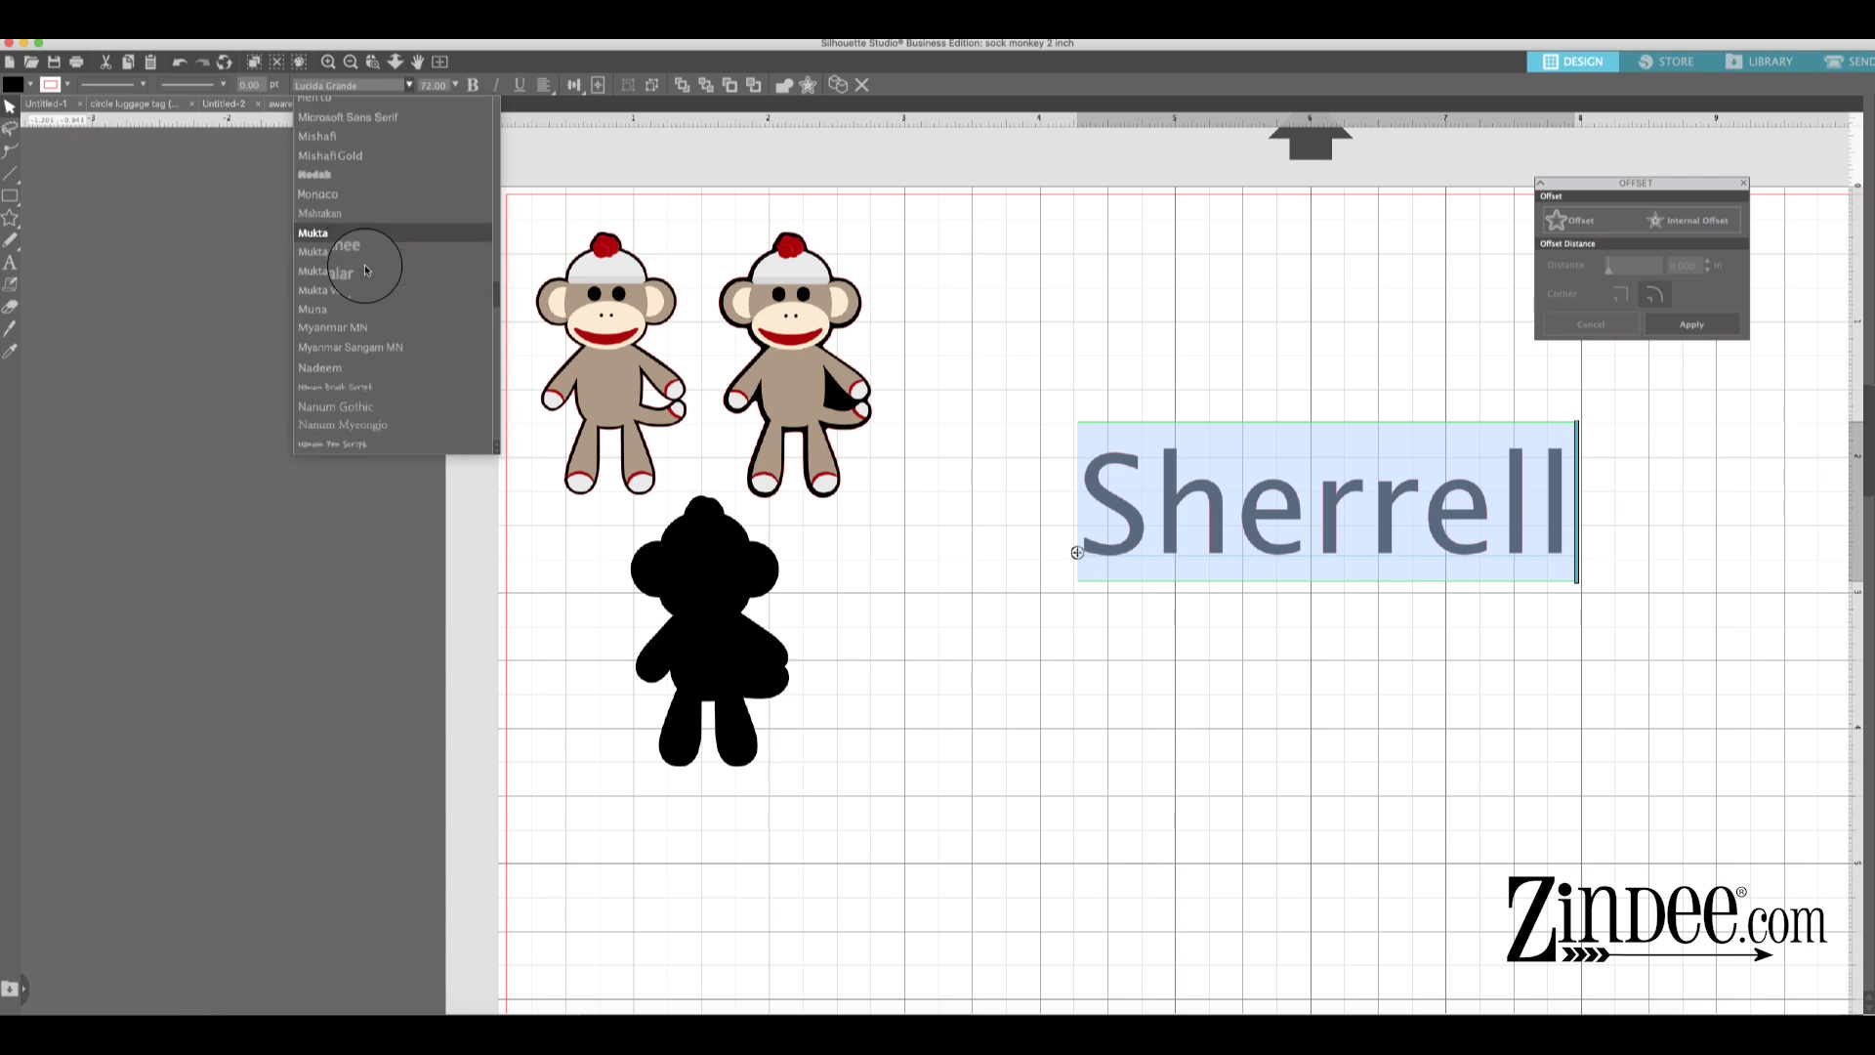
pyautogui.scroll(-3, 365, 268)
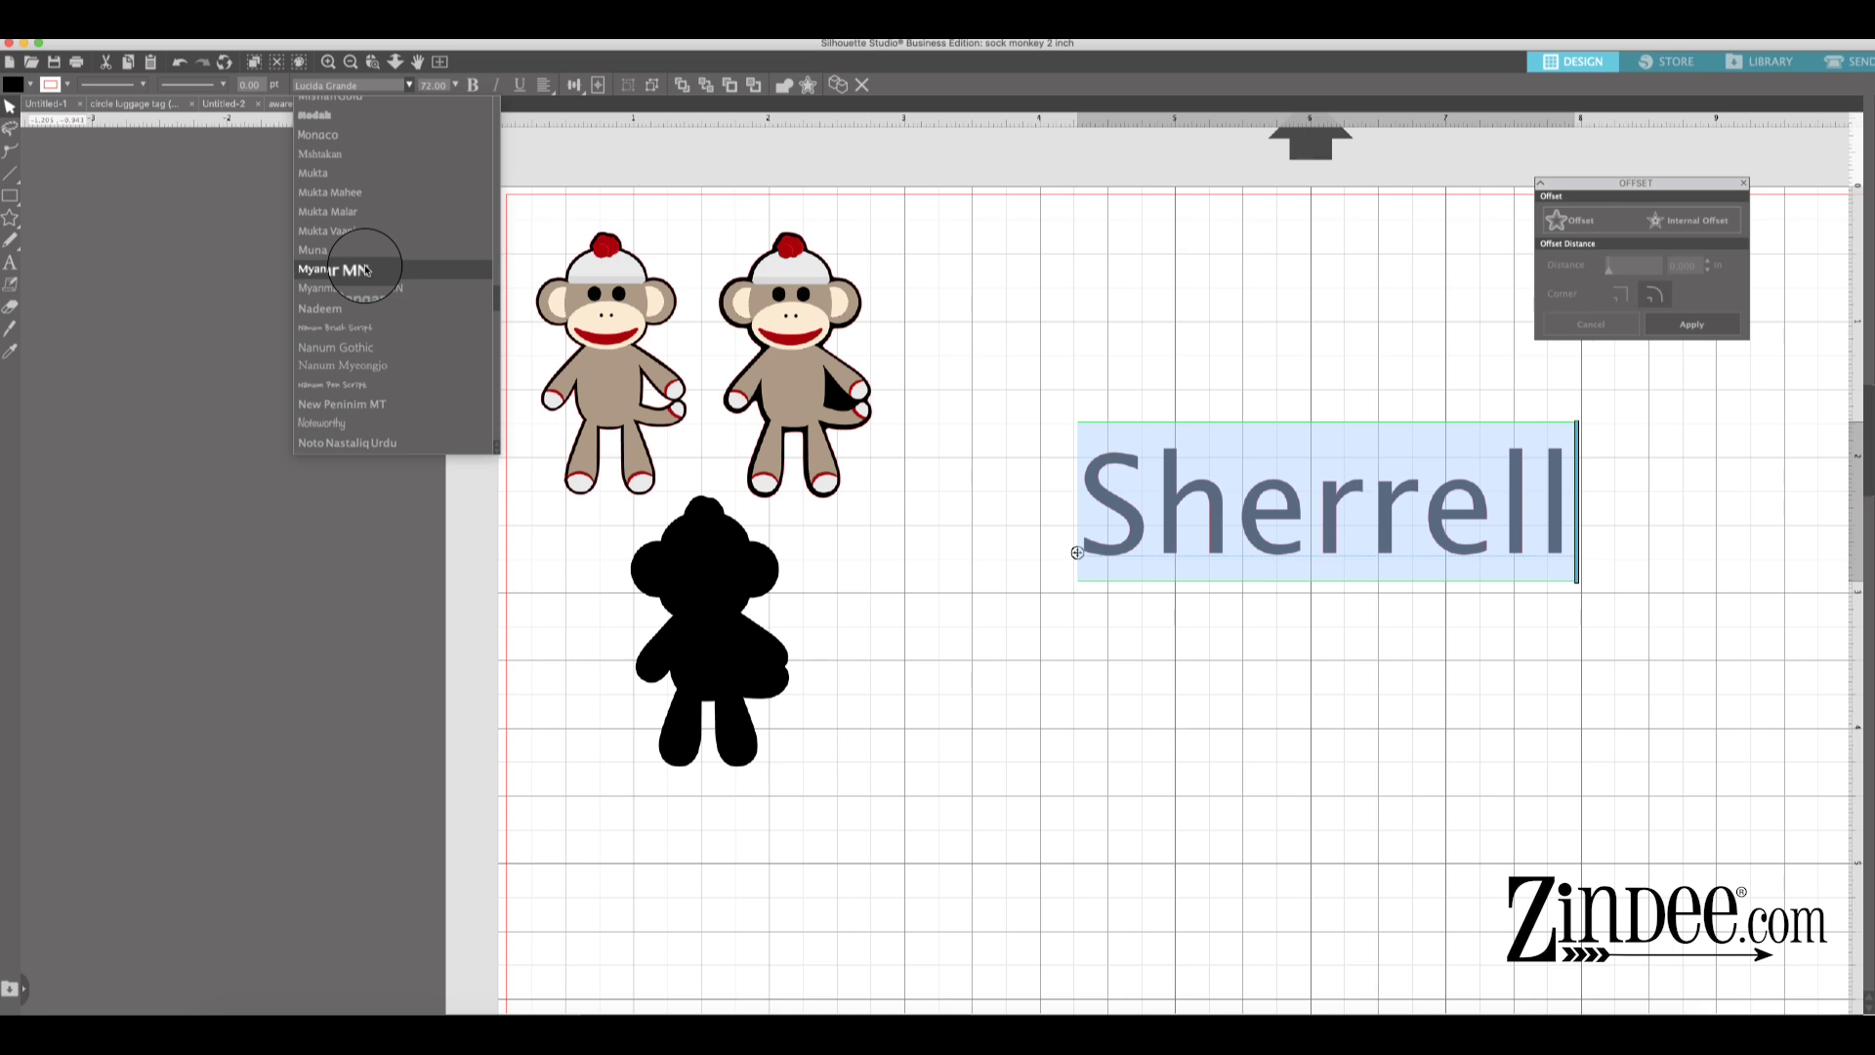
pyautogui.click(354, 422)
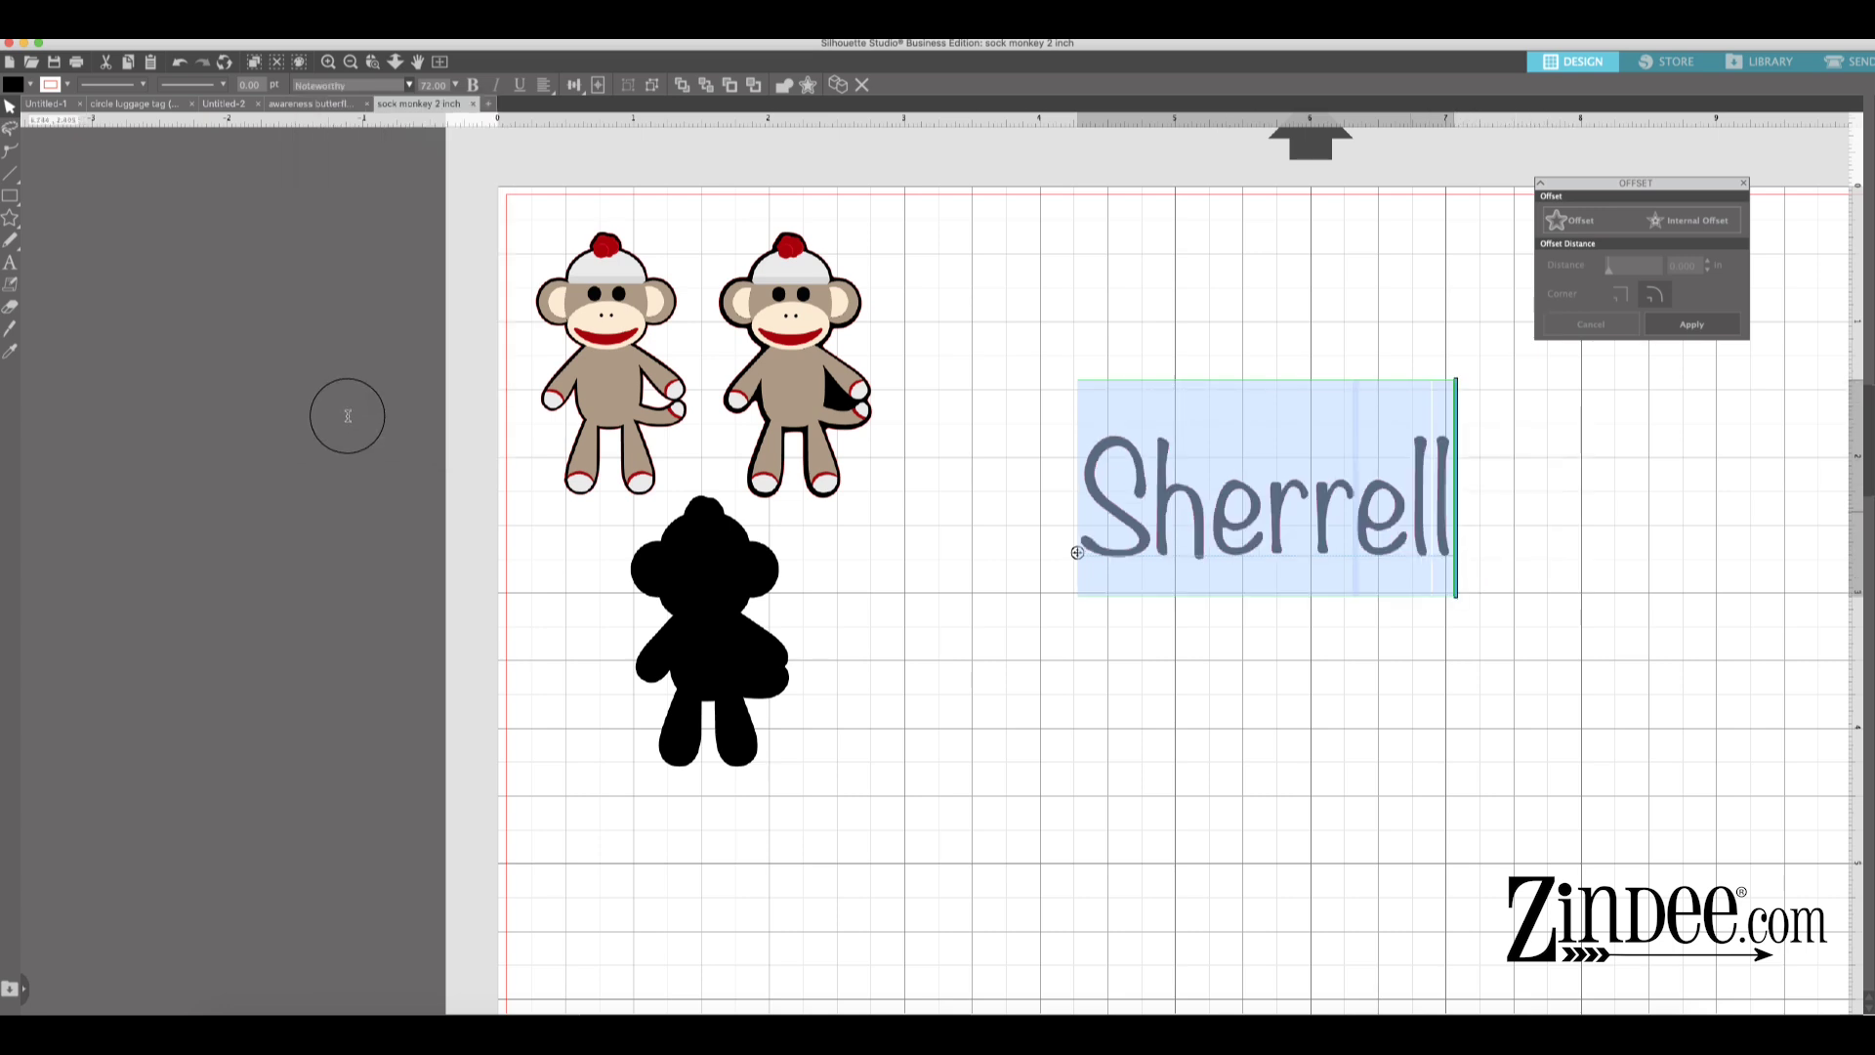
pyautogui.click(1182, 332)
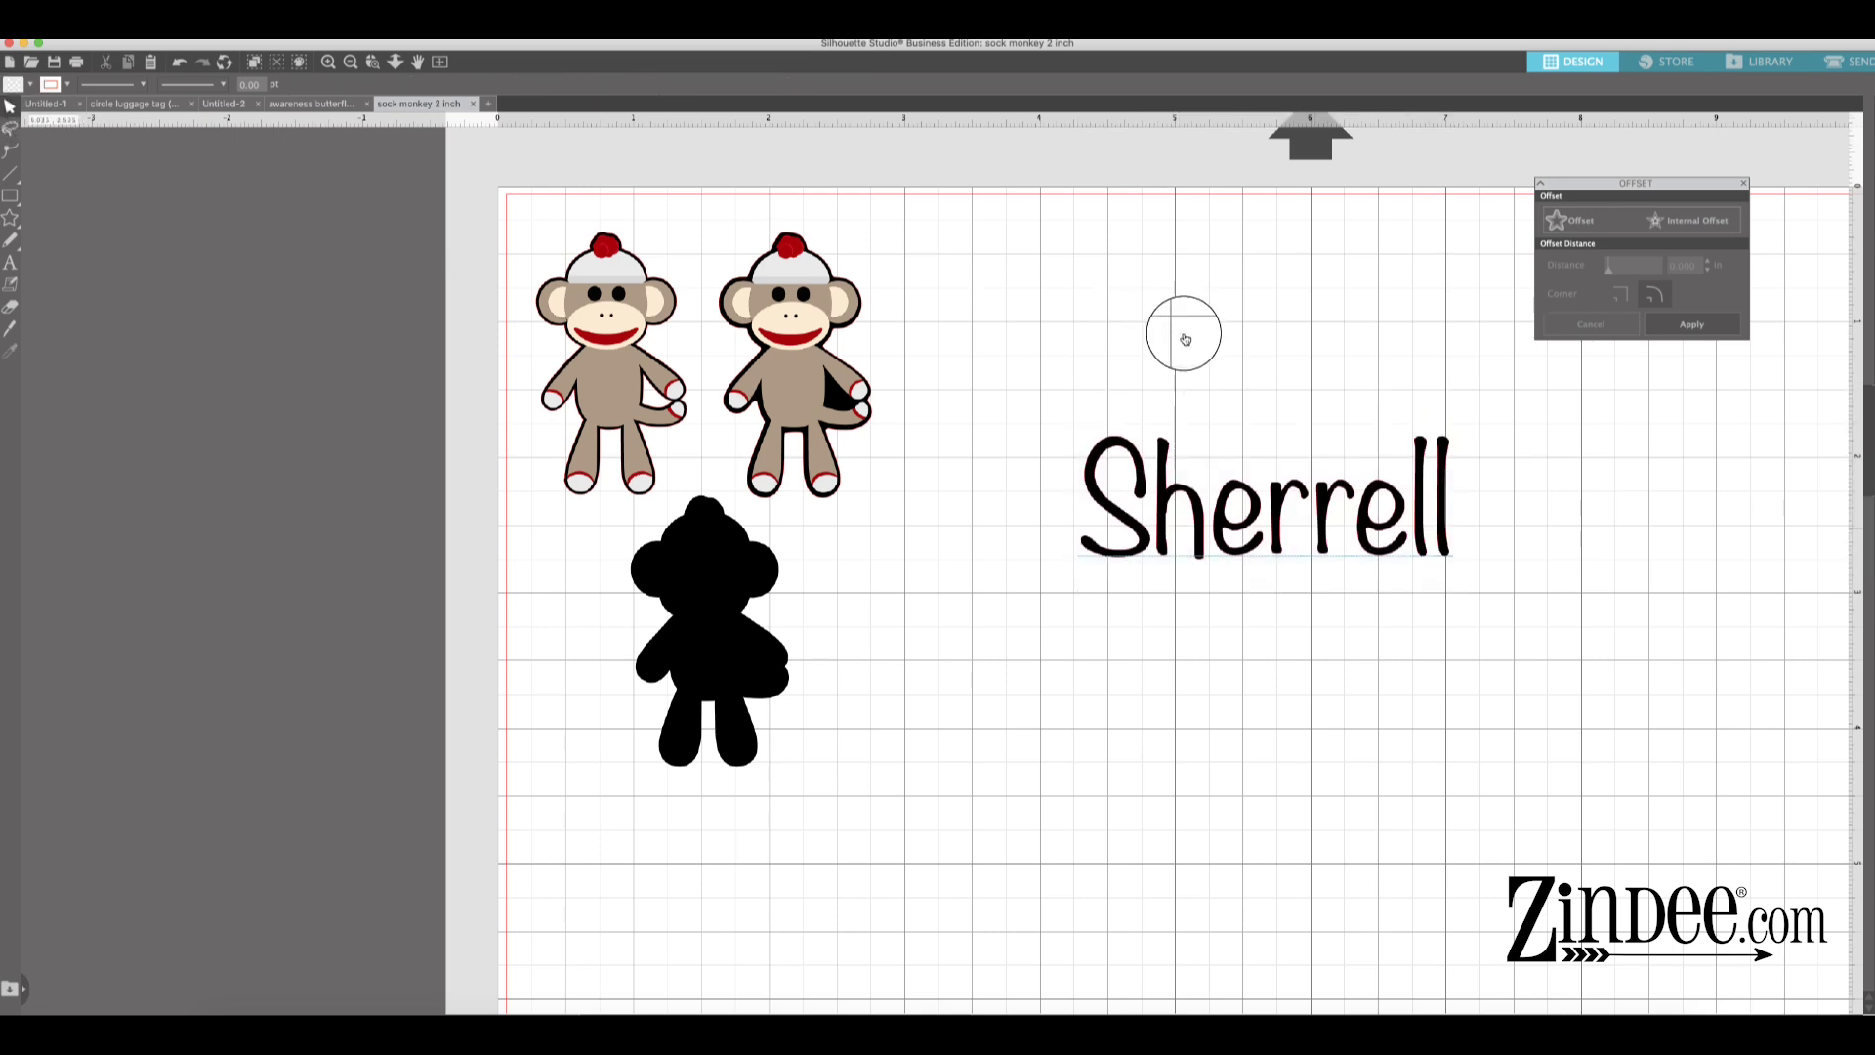
# - Move the name up and apply an outer offset outline with distance 0.240 in
pyautogui.moveTo(1268, 543); pyautogui.dragTo(1195, 410)
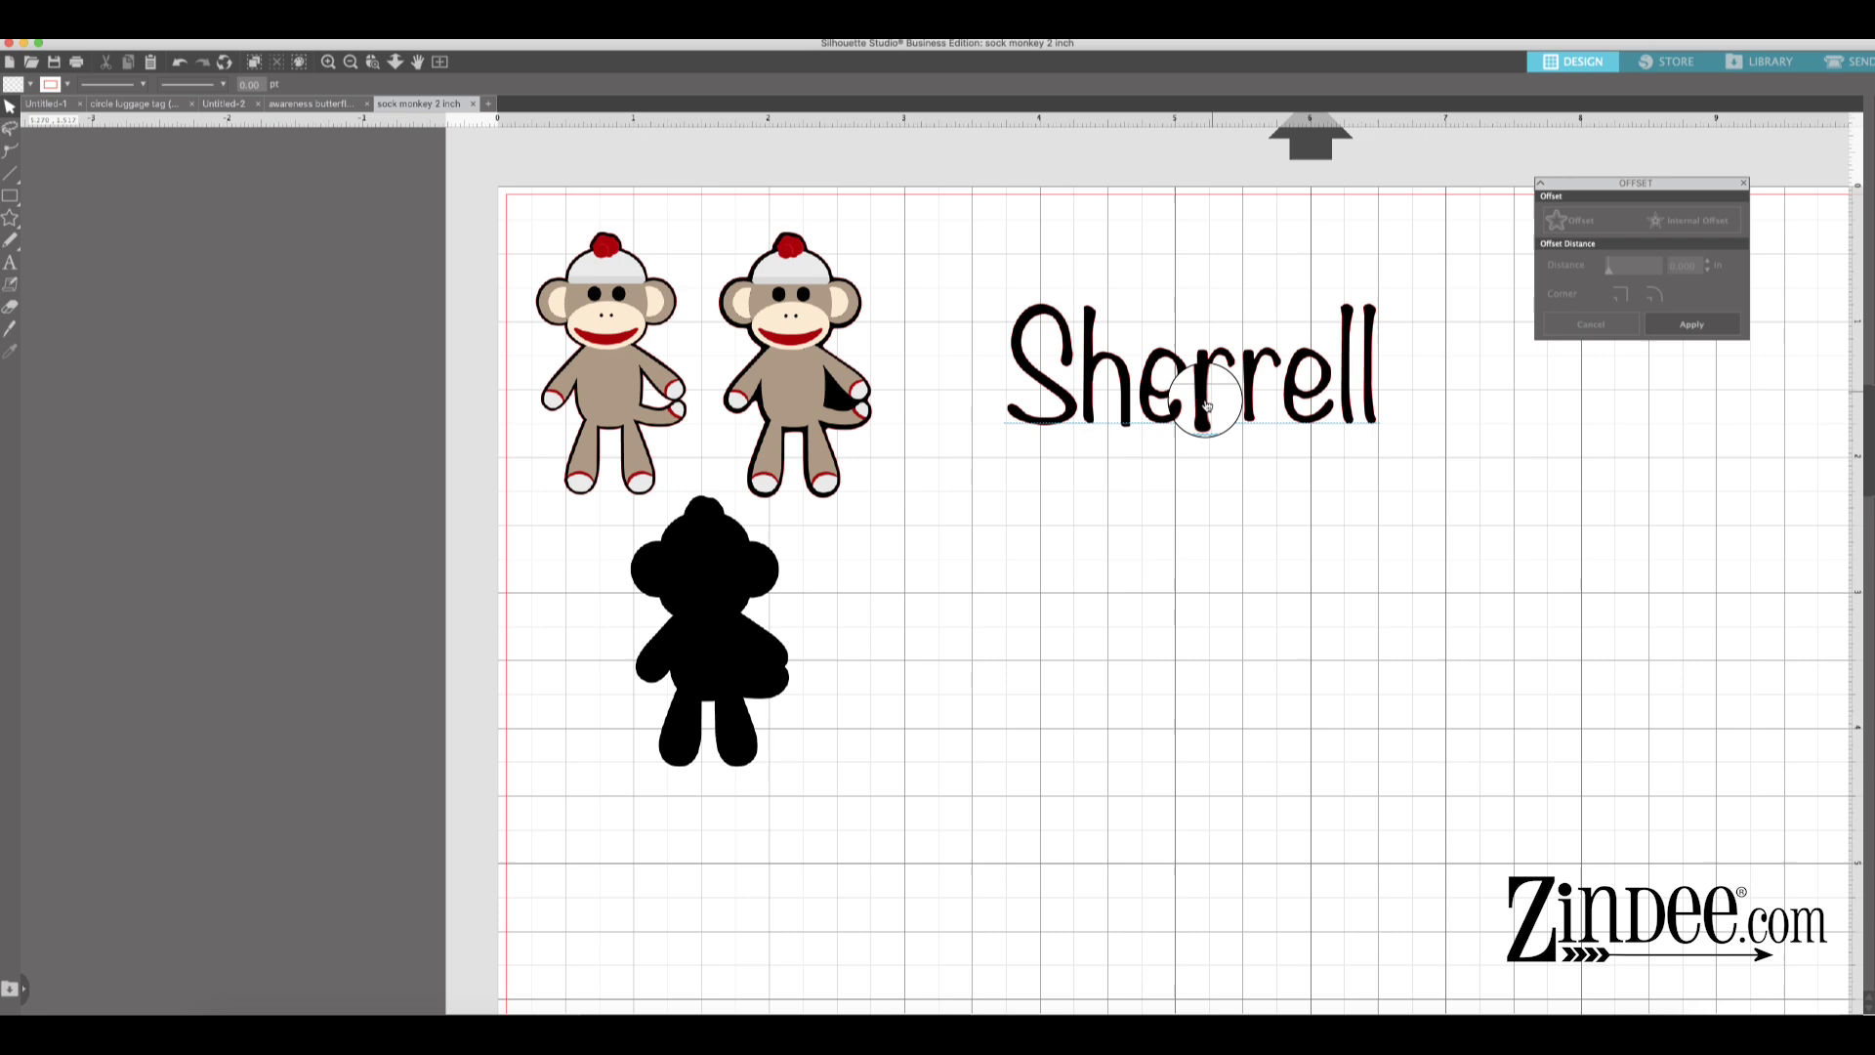
pyautogui.click(1206, 403)
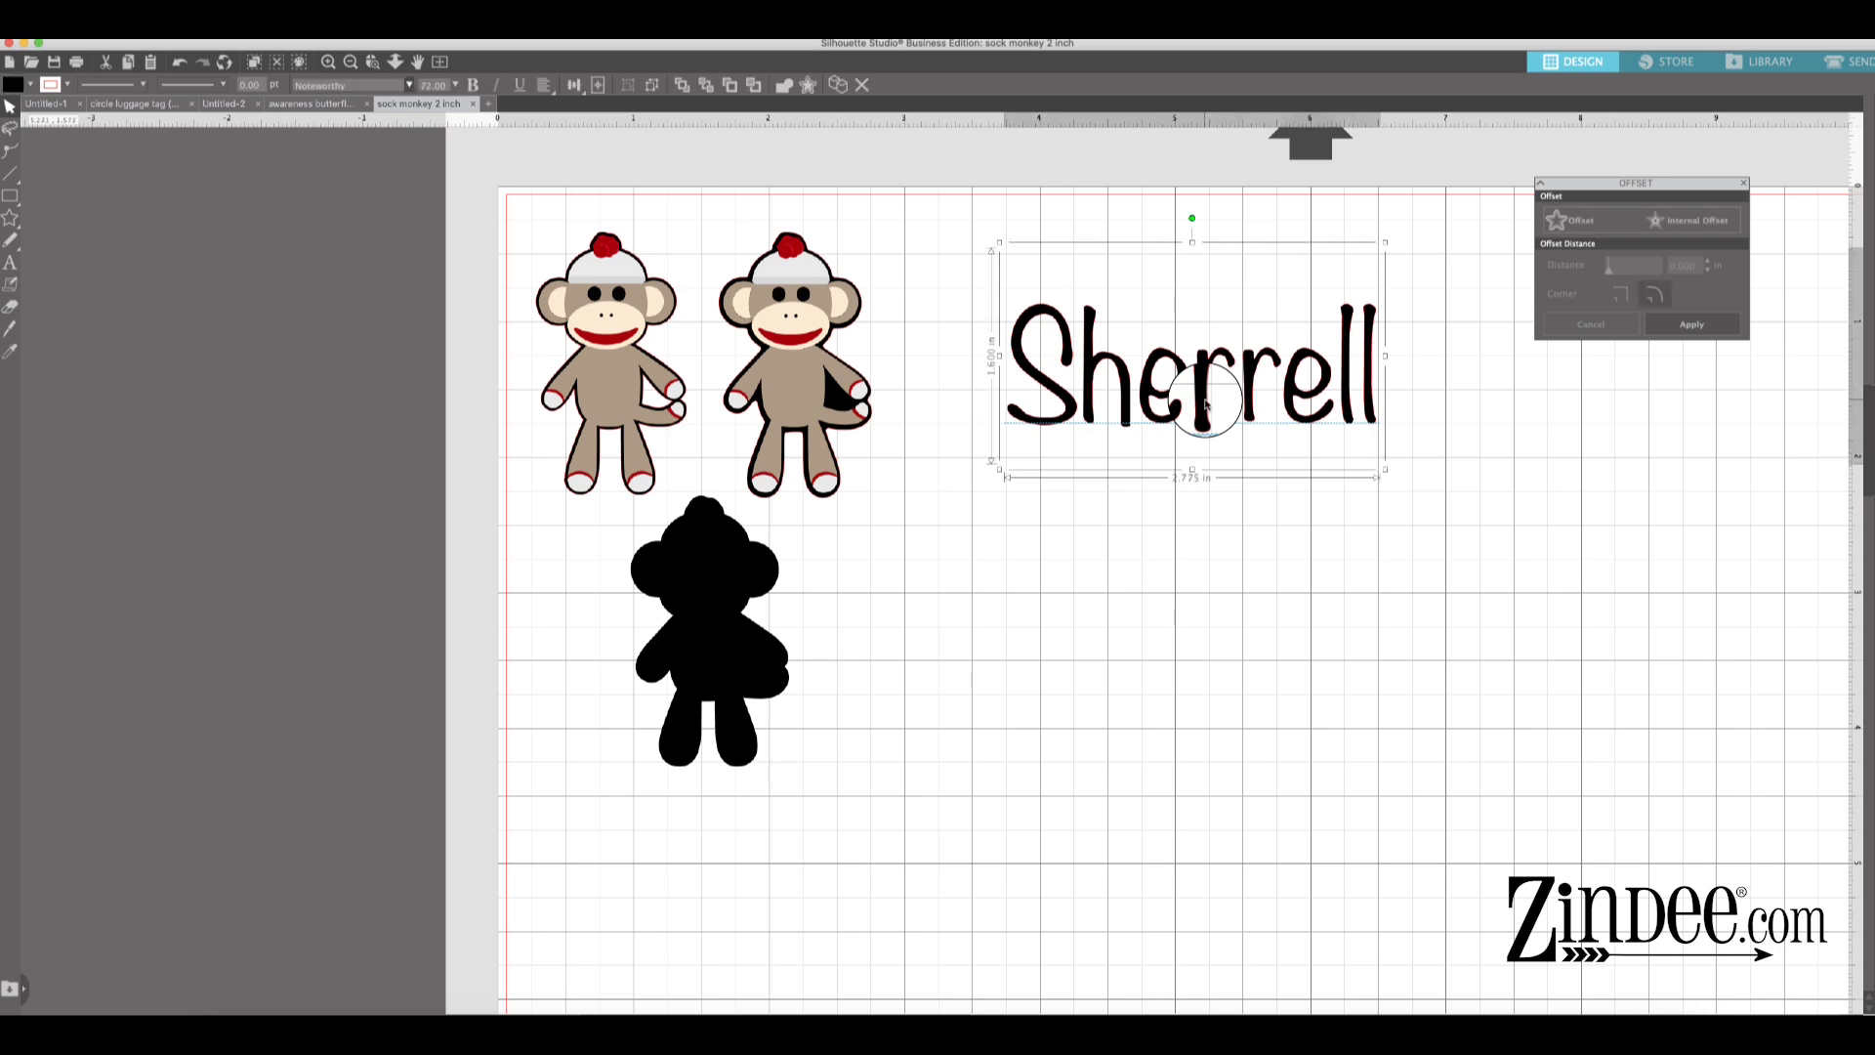
pyautogui.moveTo(1601, 183); pyautogui.dragTo(1665, 154)
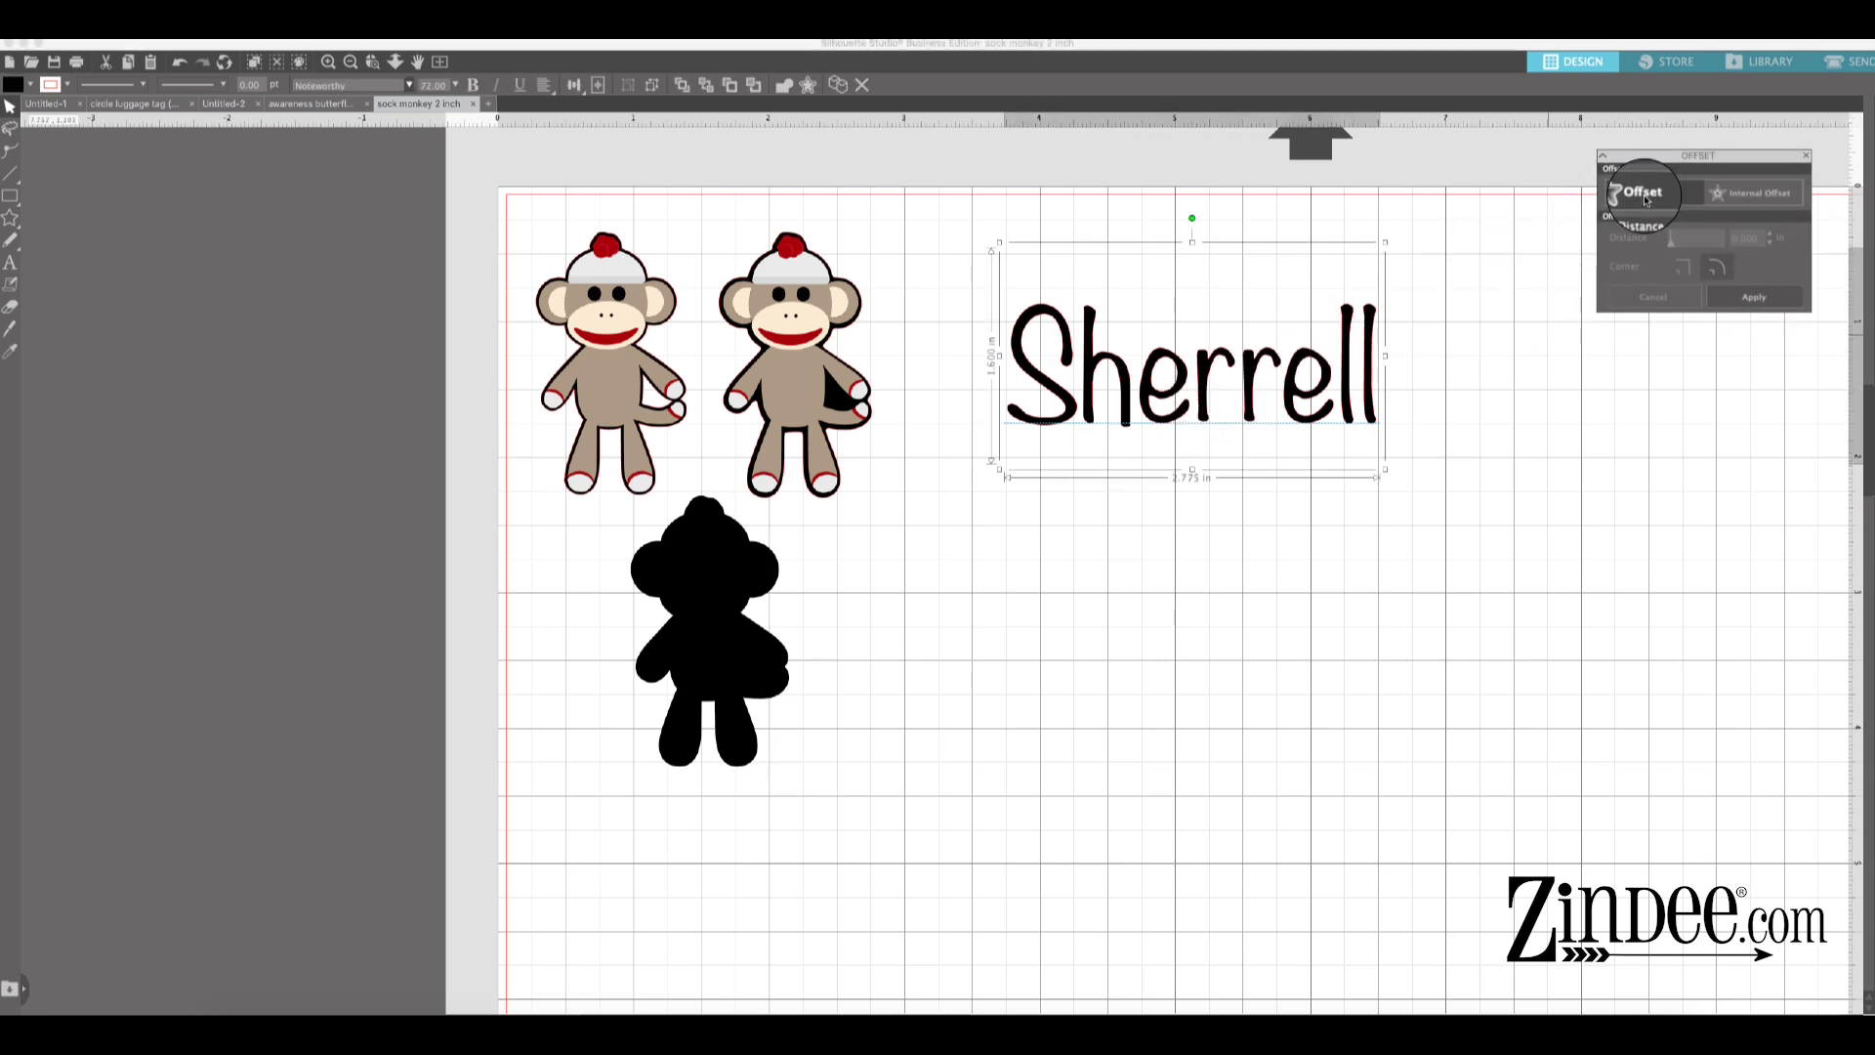
pyautogui.click(1646, 195)
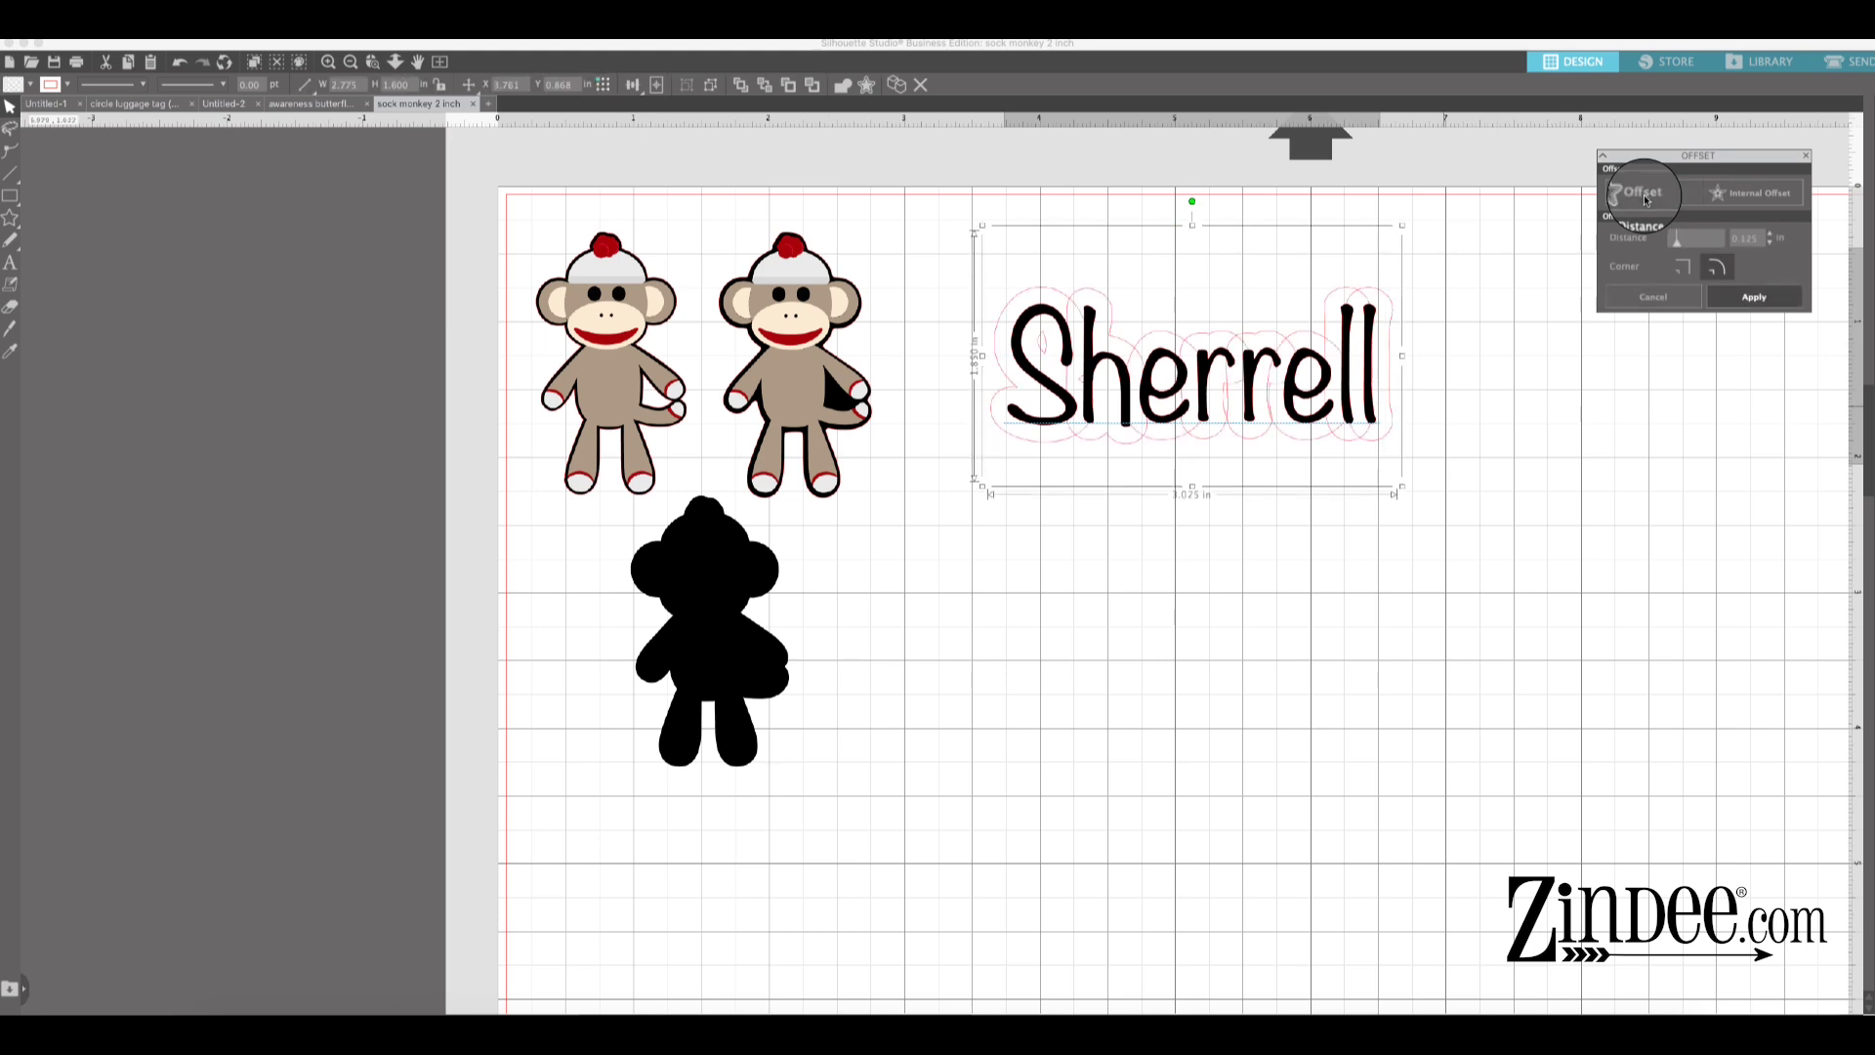
pyautogui.moveTo(1674, 243); pyautogui.dragTo(1678, 247)
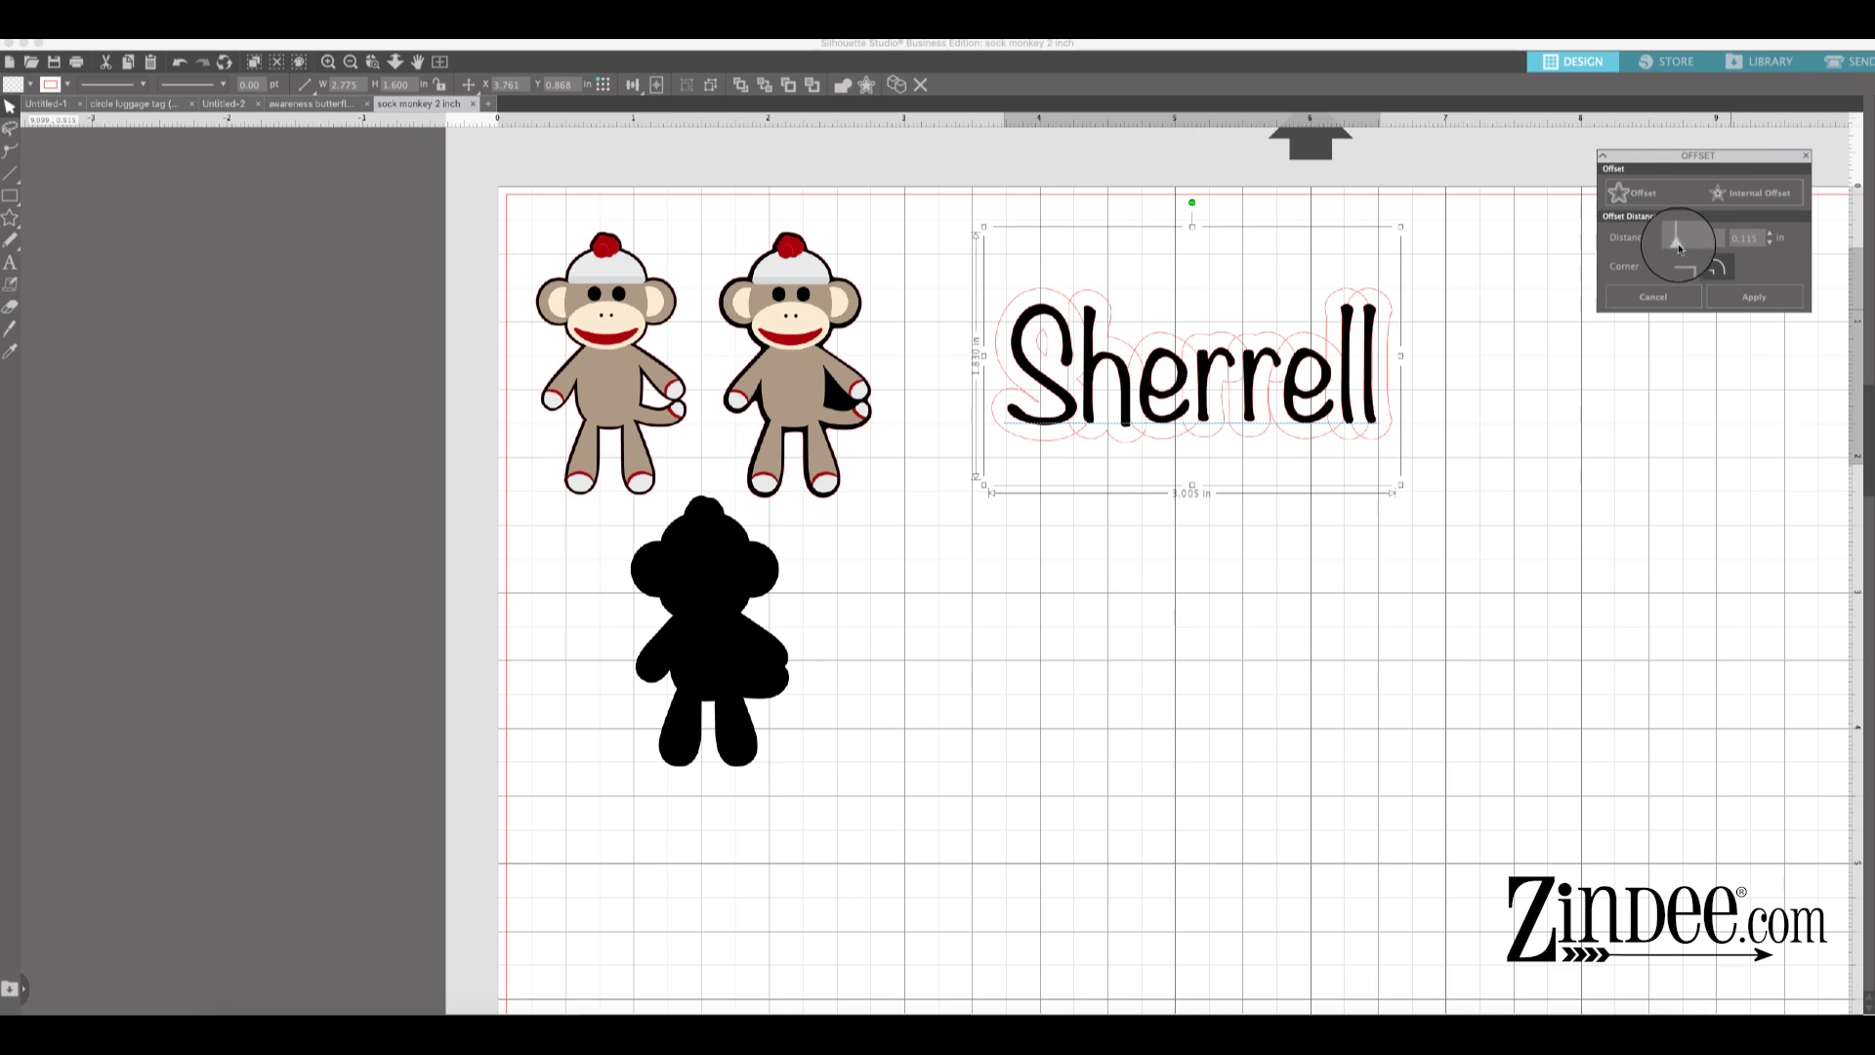
pyautogui.click(1741, 298)
pyautogui.click(1538, 406)
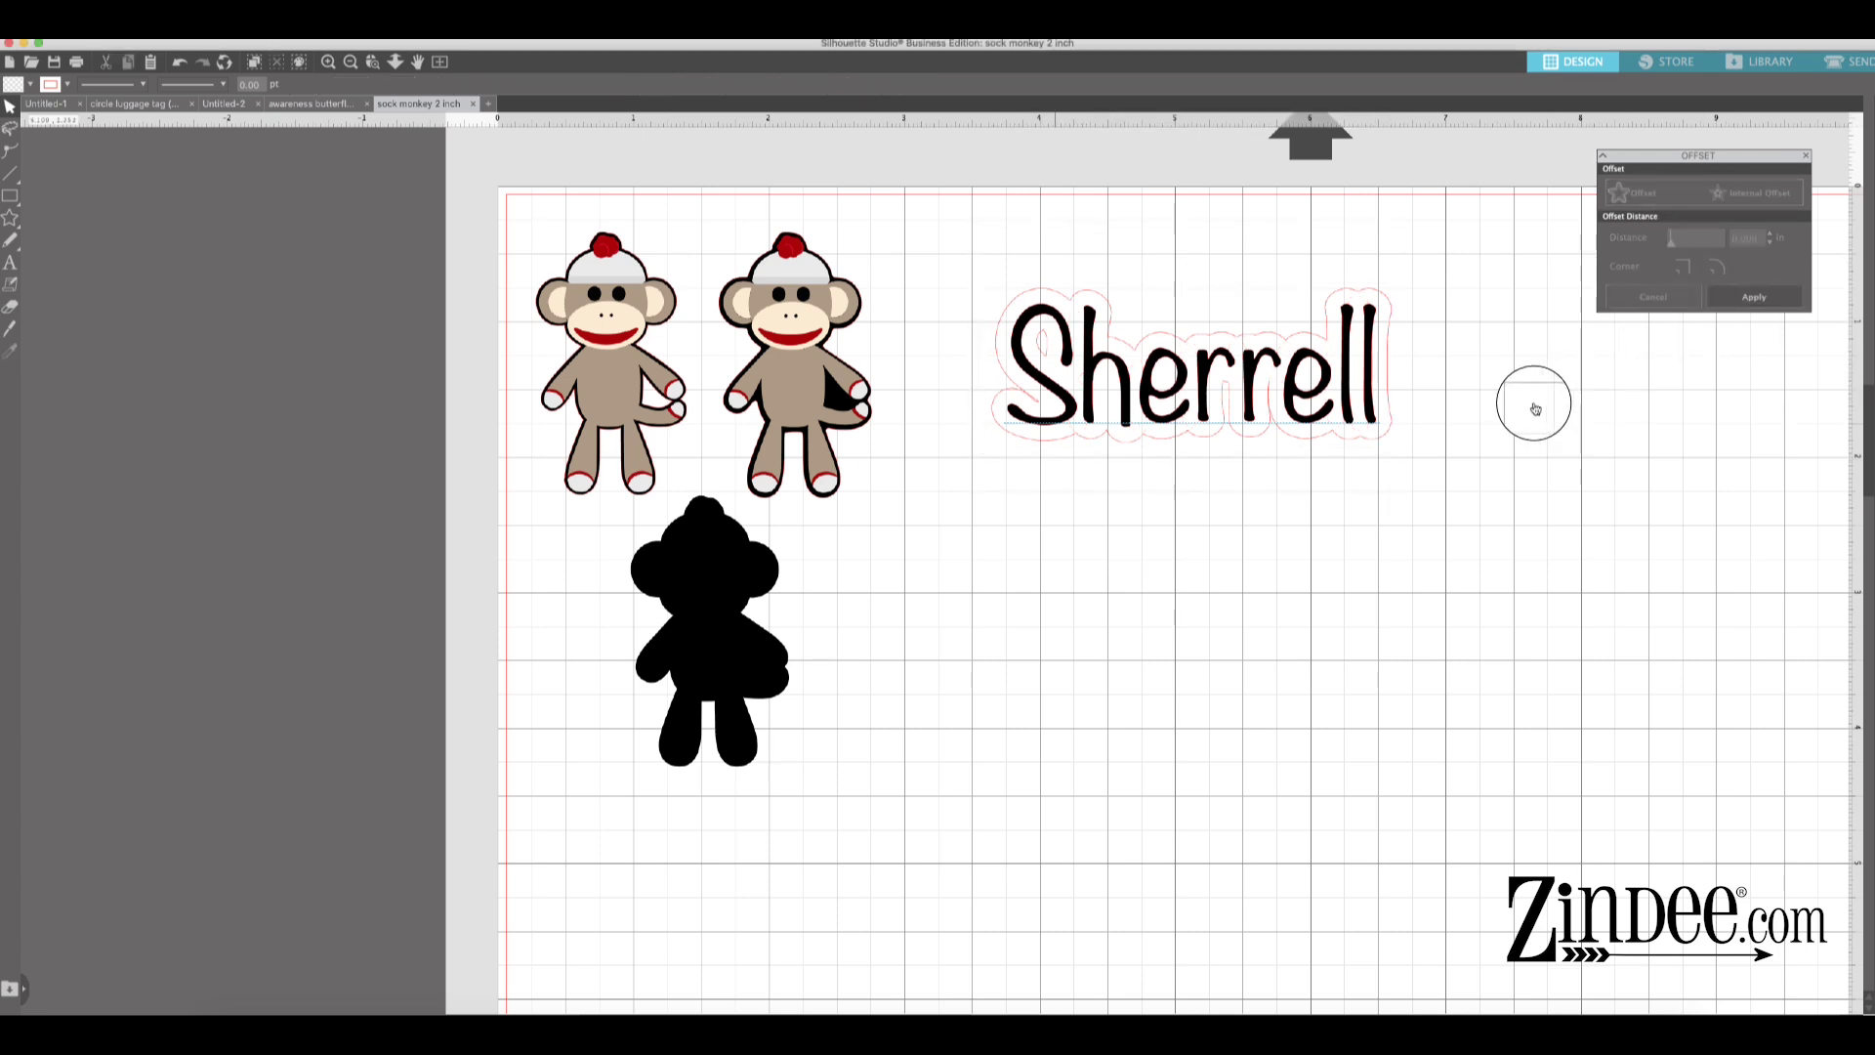
# - Place the solid black monkey silhouette up in the top row beside the name
pyautogui.click(1104, 303)
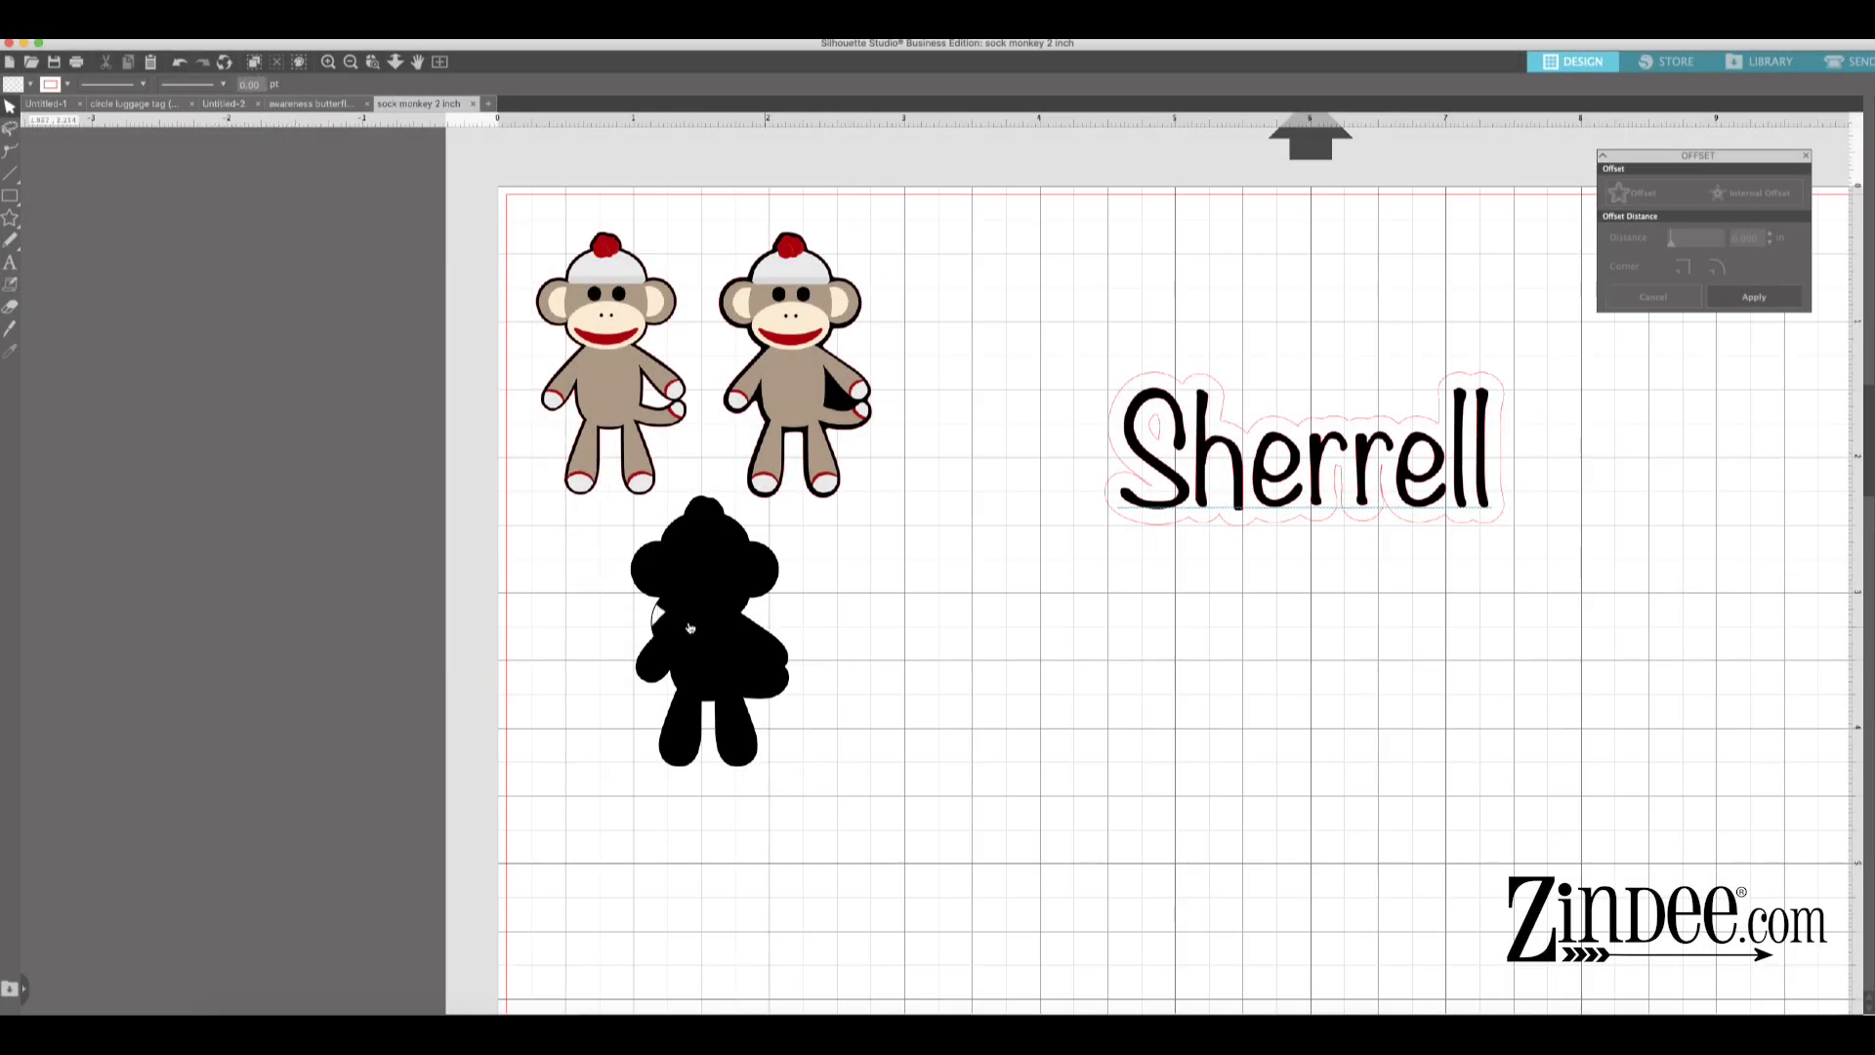
pyautogui.moveTo(703, 640); pyautogui.dragTo(993, 389)
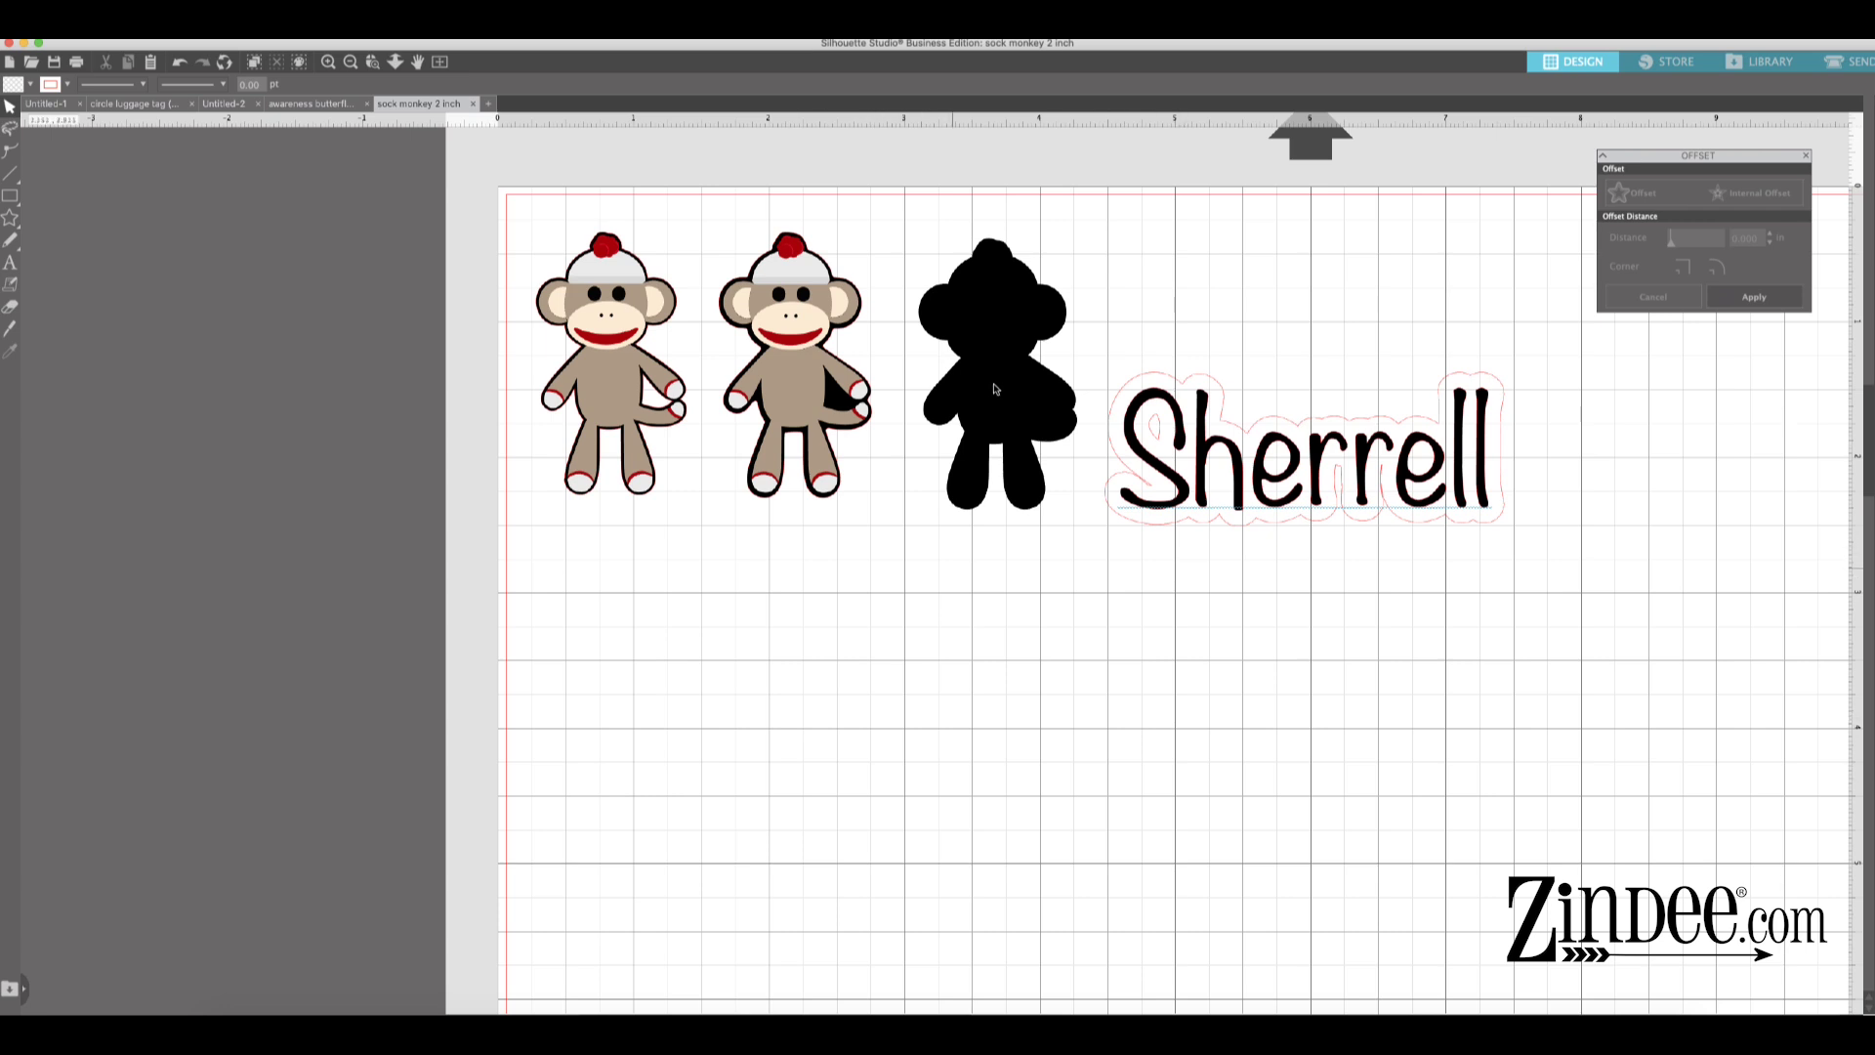
pyautogui.click(1016, 393)
pyautogui.moveTo(1015, 394); pyautogui.dragTo(1011, 382)
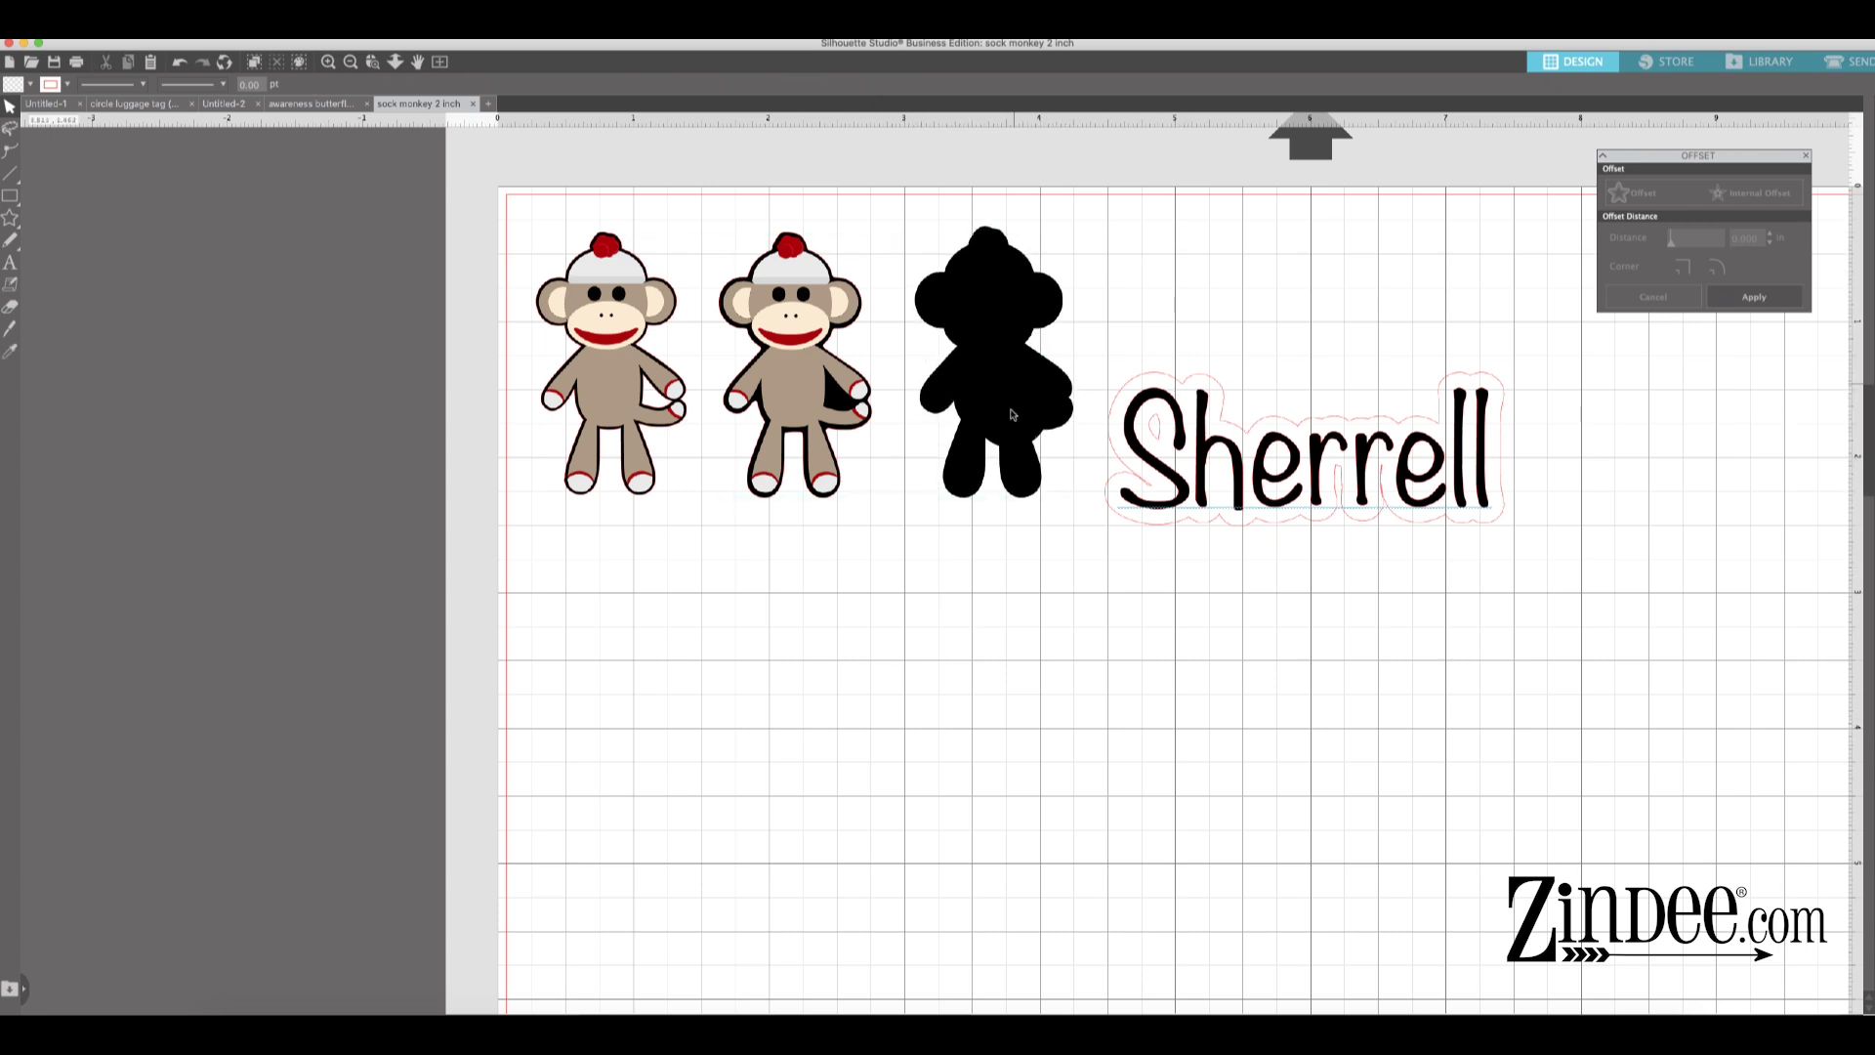
pyautogui.click(949, 845)
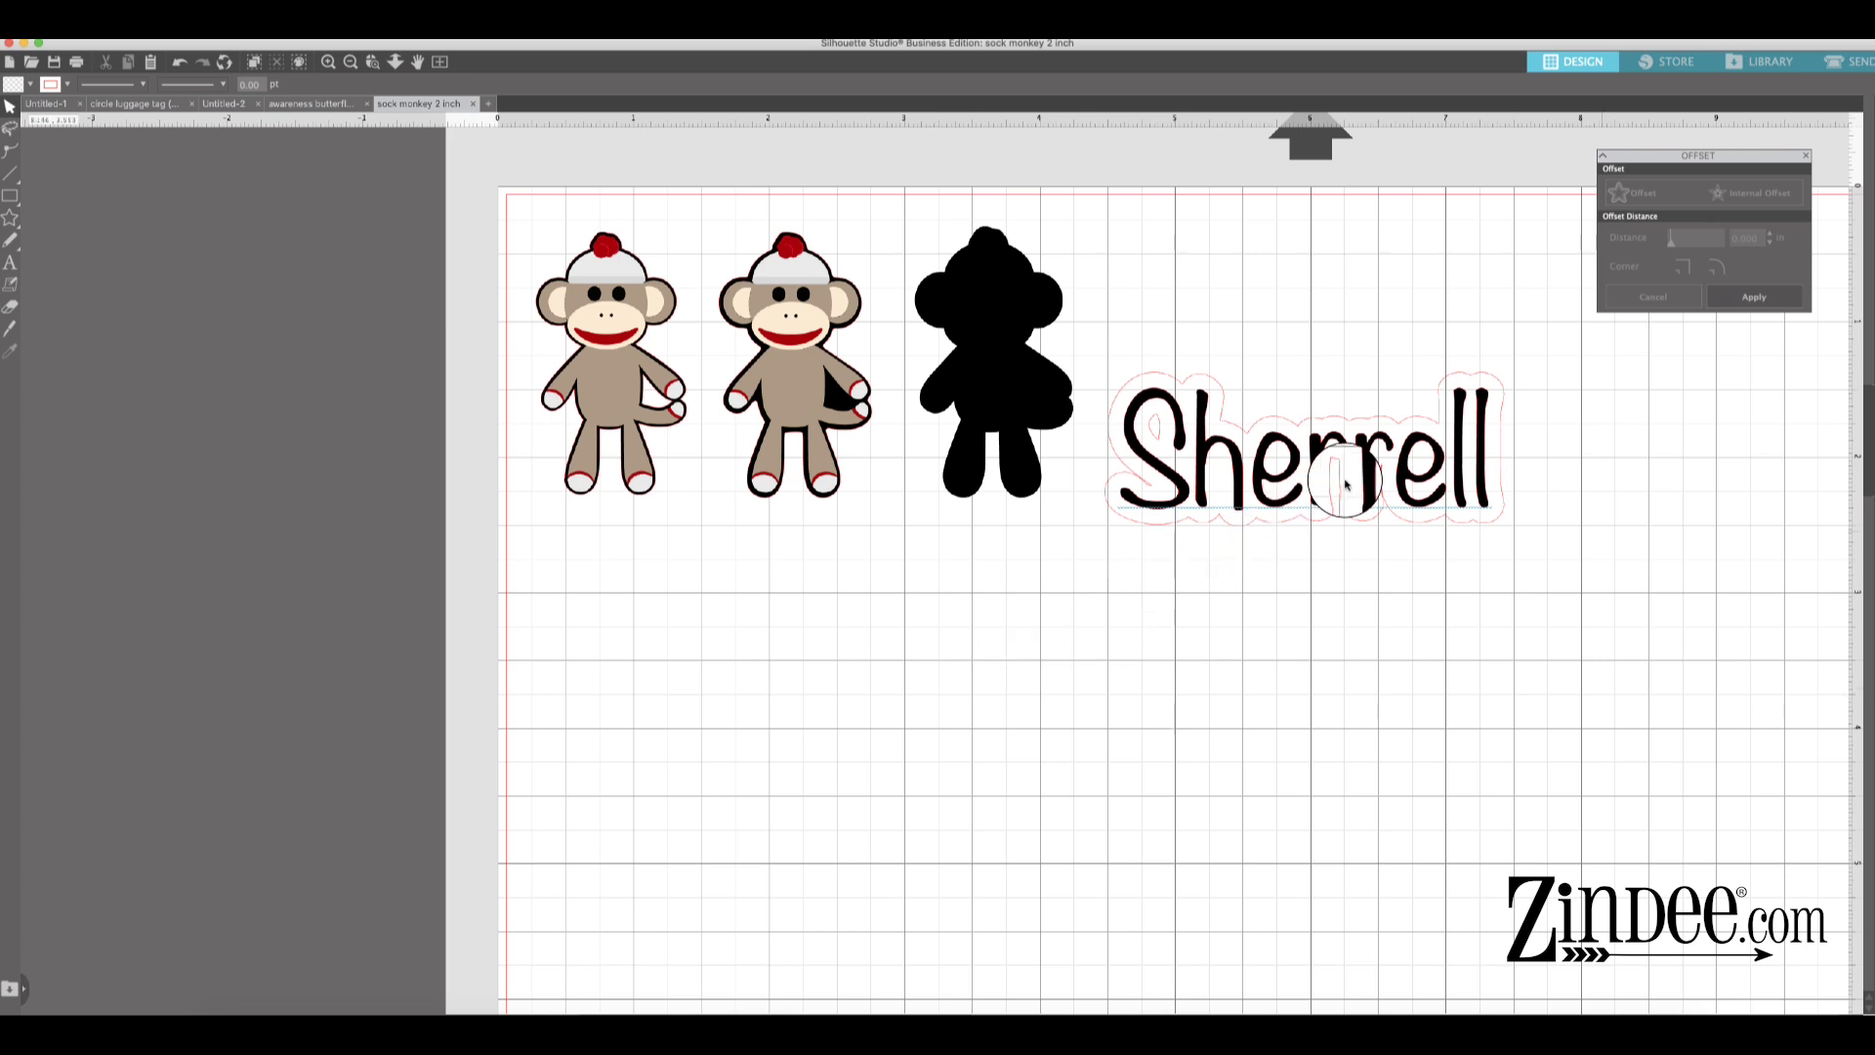
# - Lift the outlined name about 87 px so it aligns with the monkeys
pyautogui.click(1244, 518)
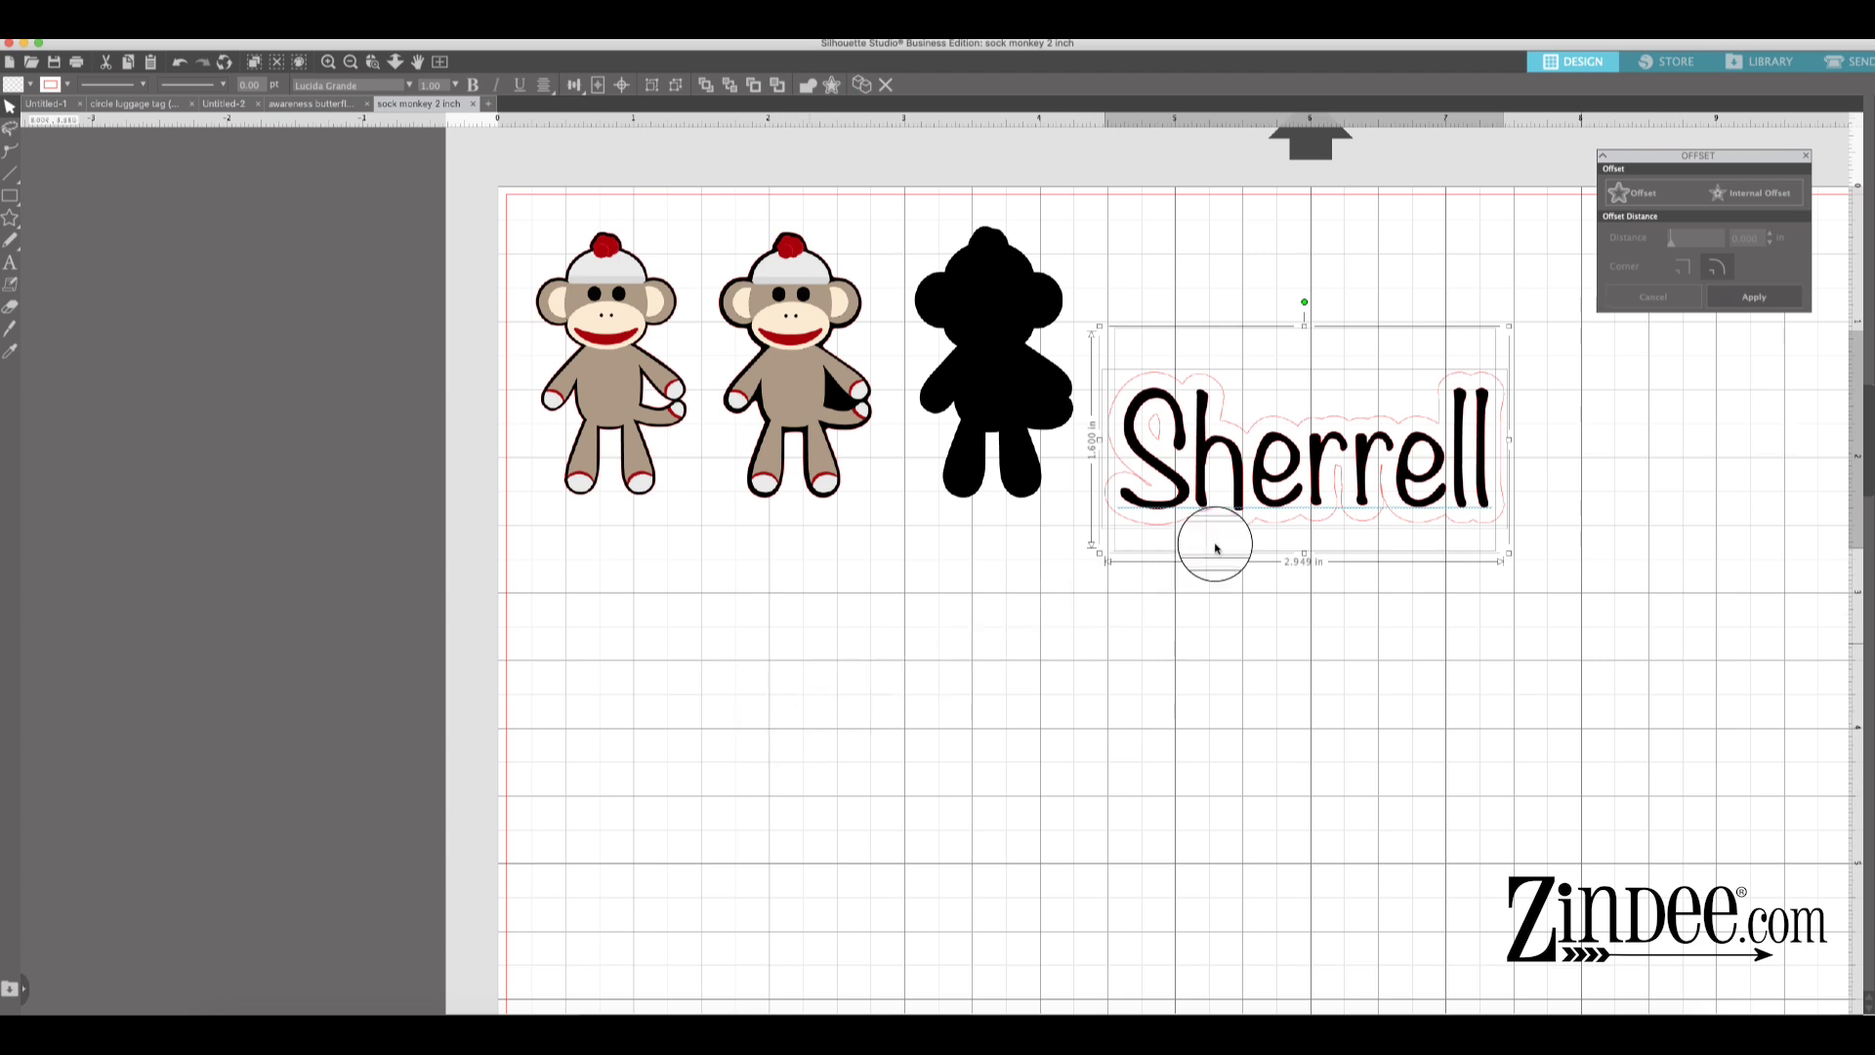
pyautogui.moveTo(1311, 508); pyautogui.dragTo(1310, 423)
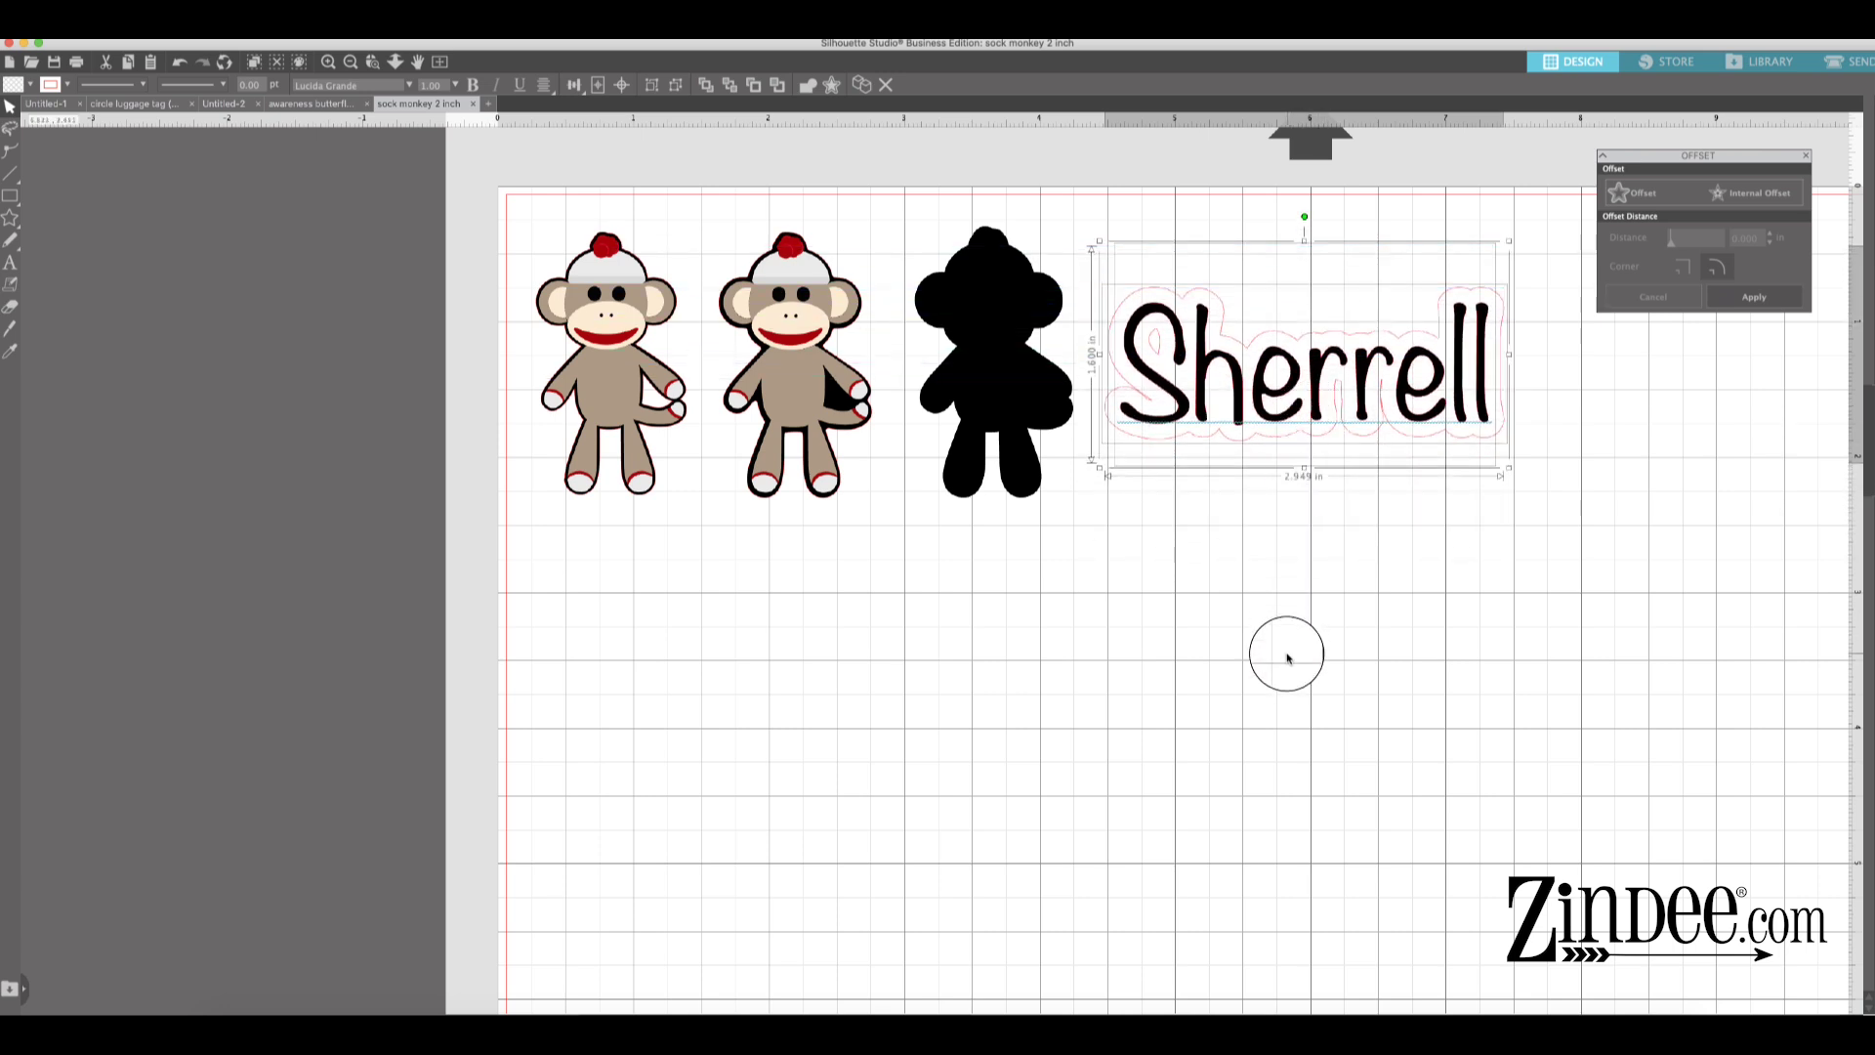
pyautogui.click(1287, 658)
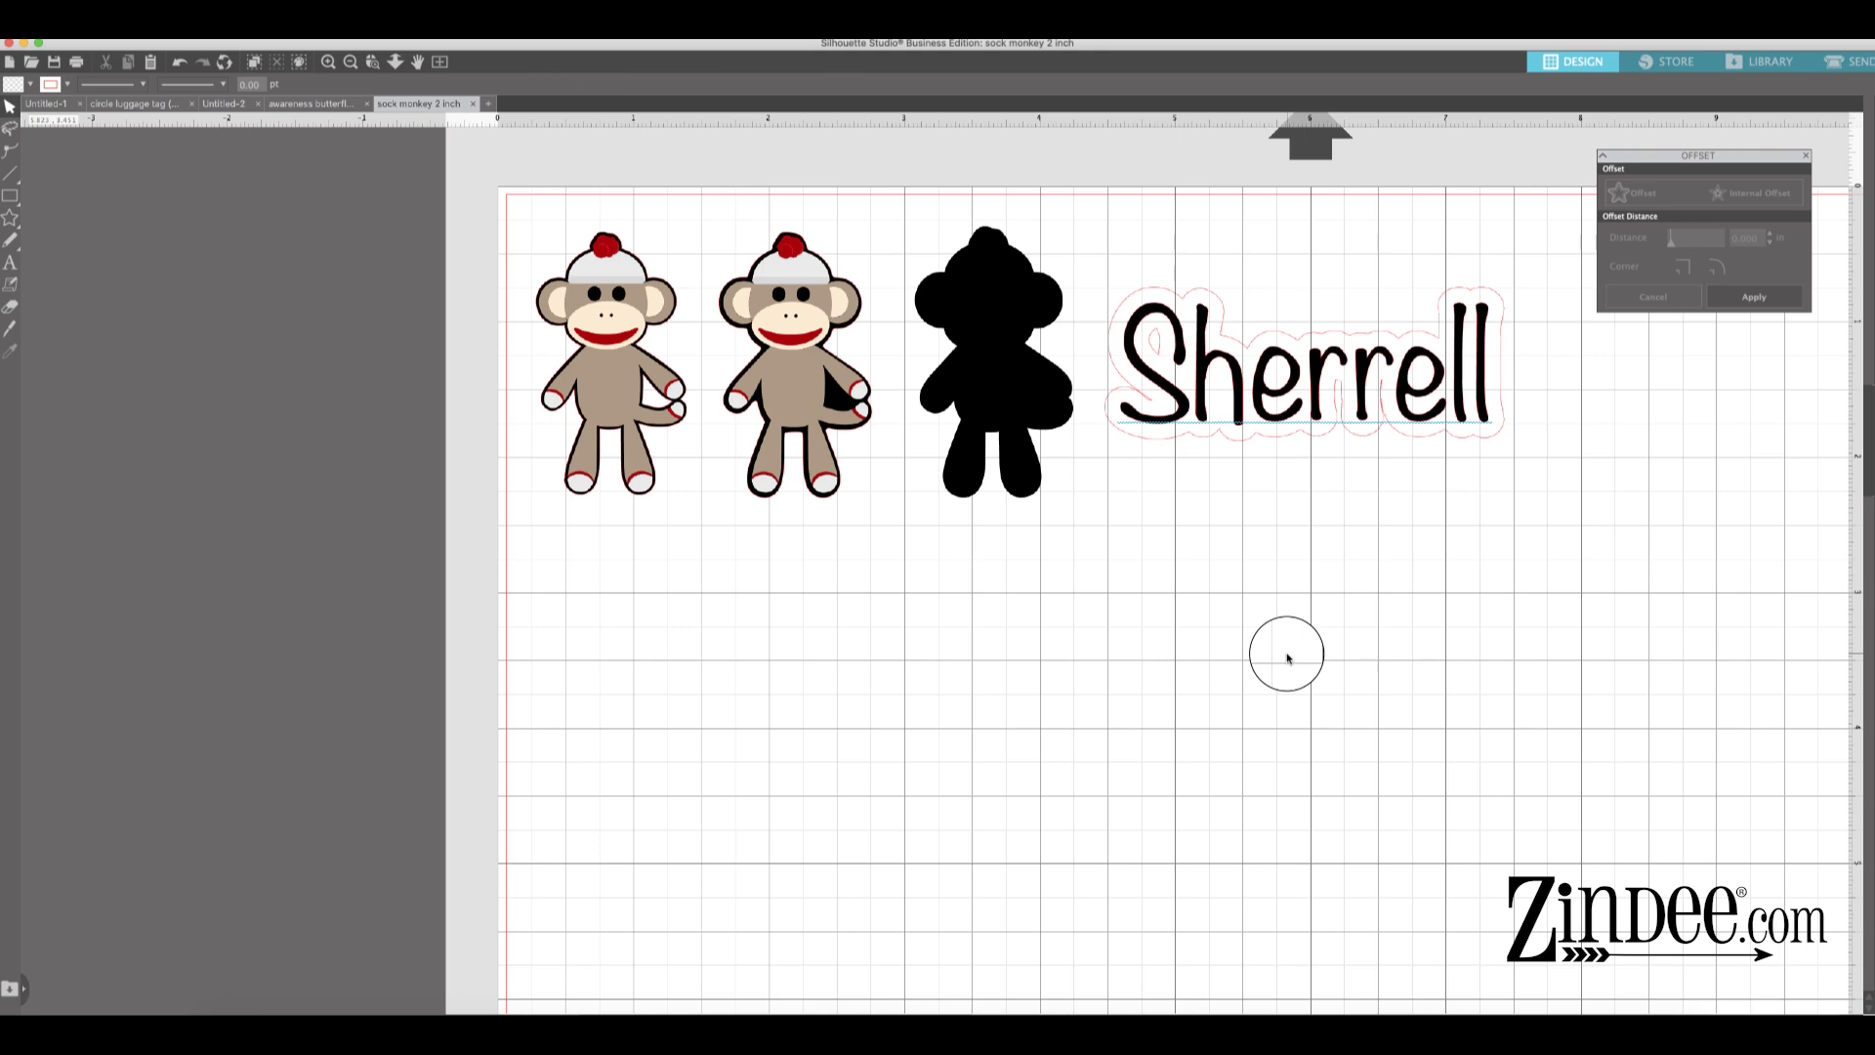